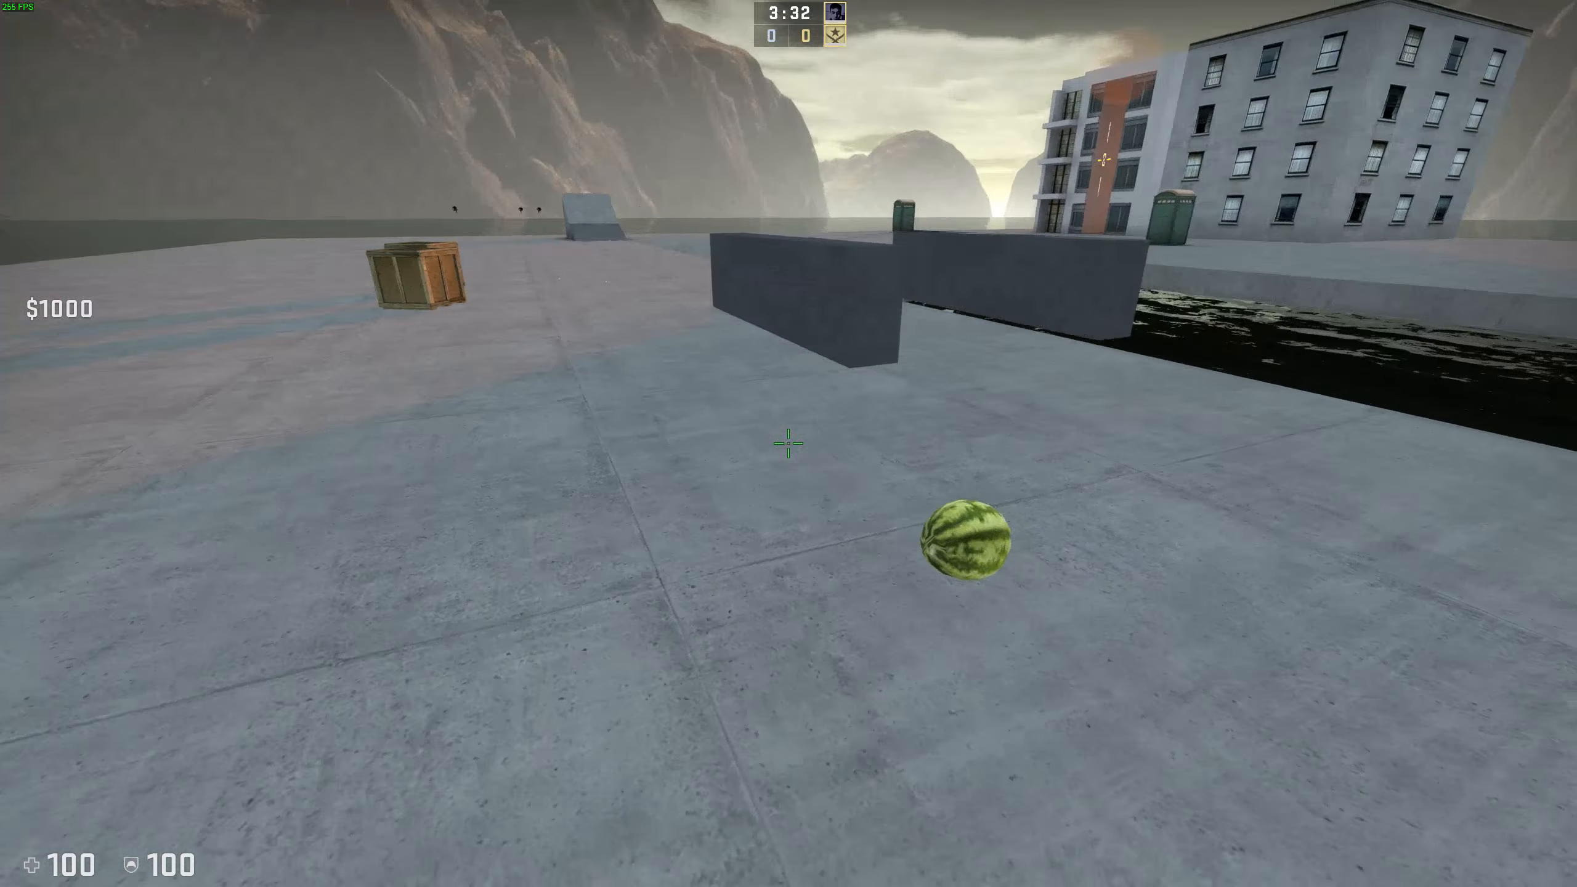
Step: Fly the watermelon forward and up over the walls, then back away from them
{"action": "key", "text": "w"}
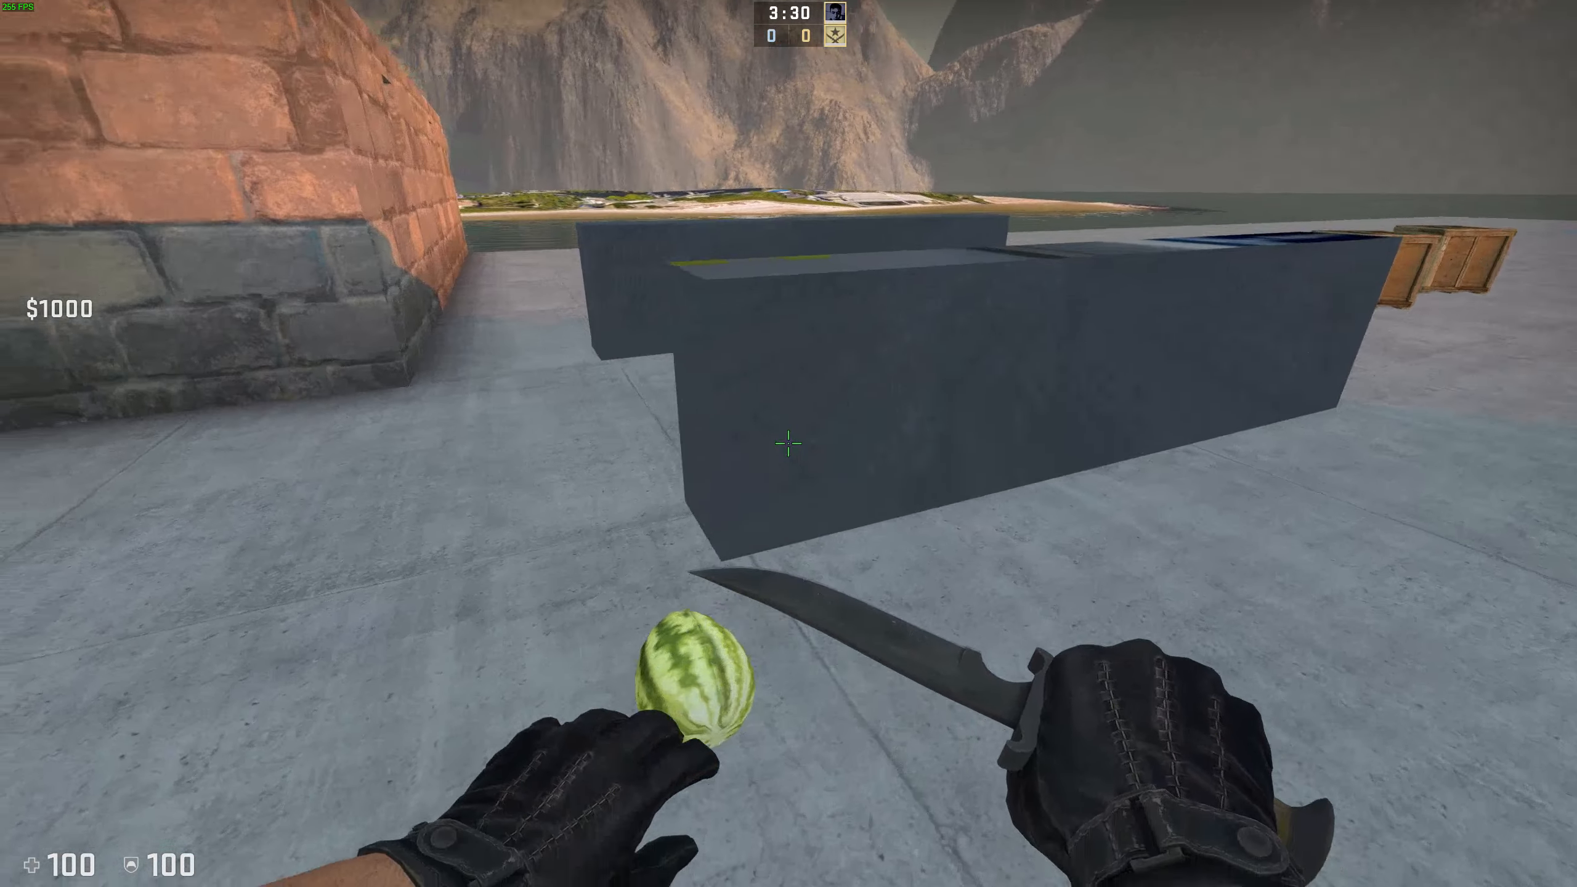
{"action": "key", "text": "space"}
{"action": "key", "text": "s"}
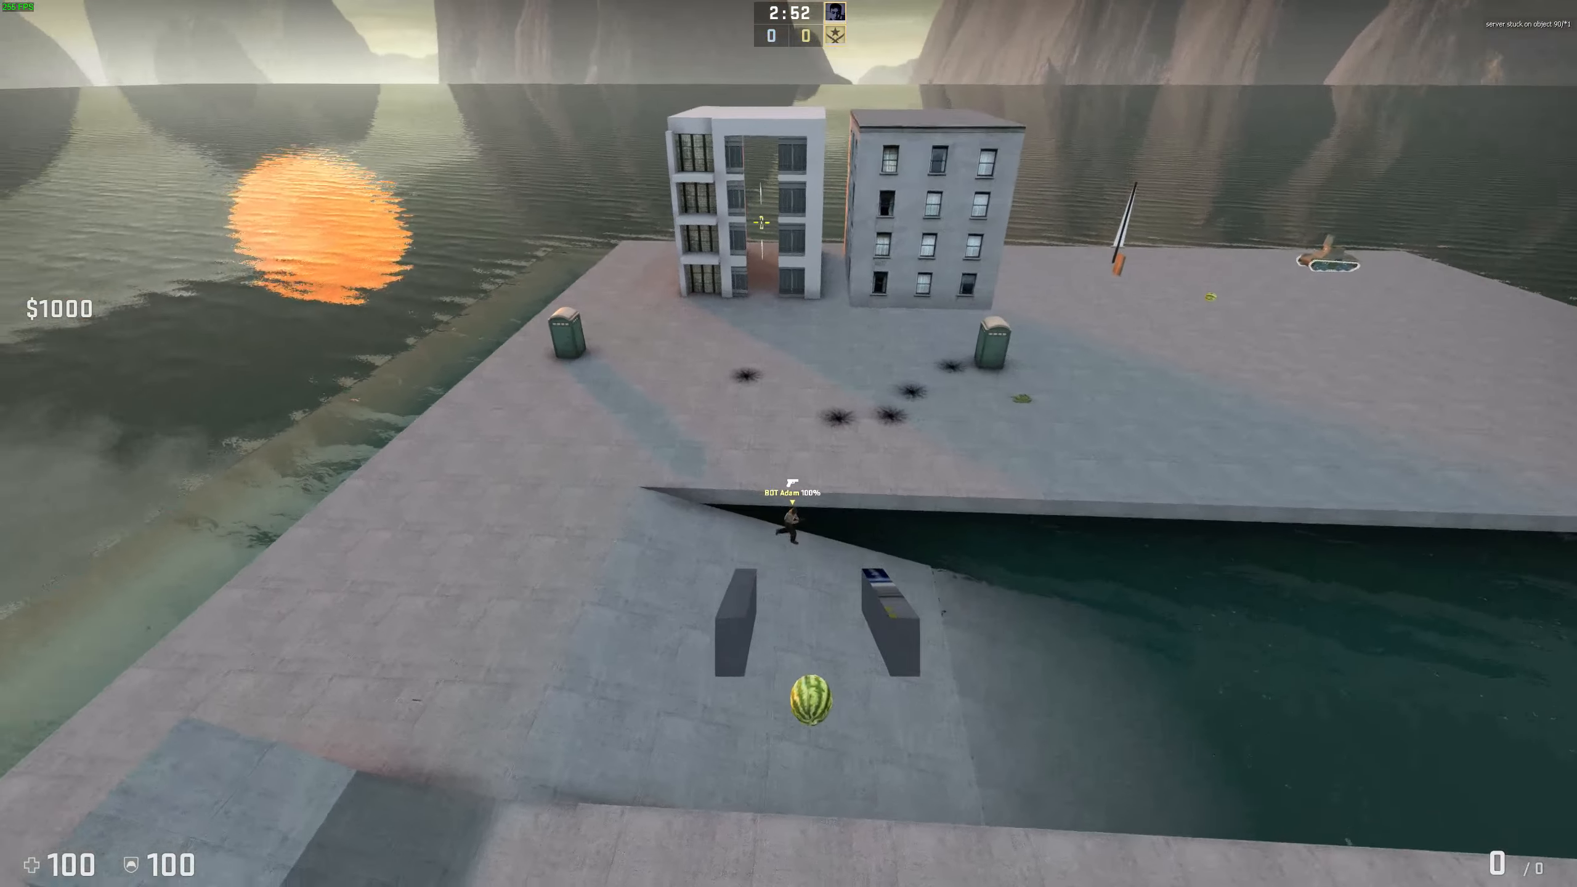
Step: Fly the melon toward the tank and buildings and over the canal, firing missiles
{"action": "key", "text": "w"}
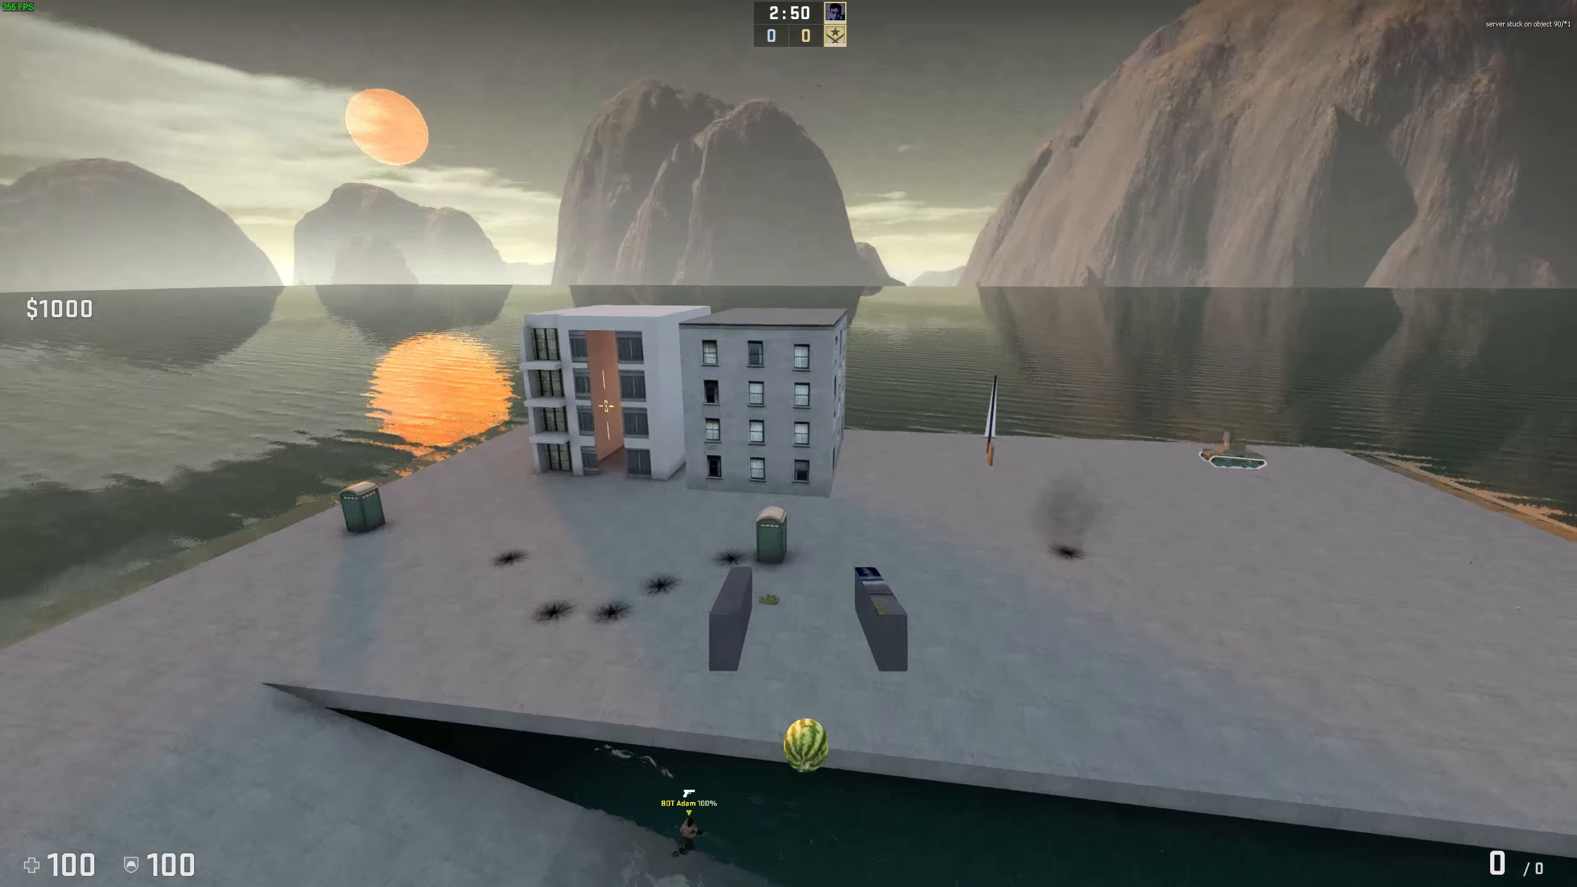
{"action": "key", "text": "w"}
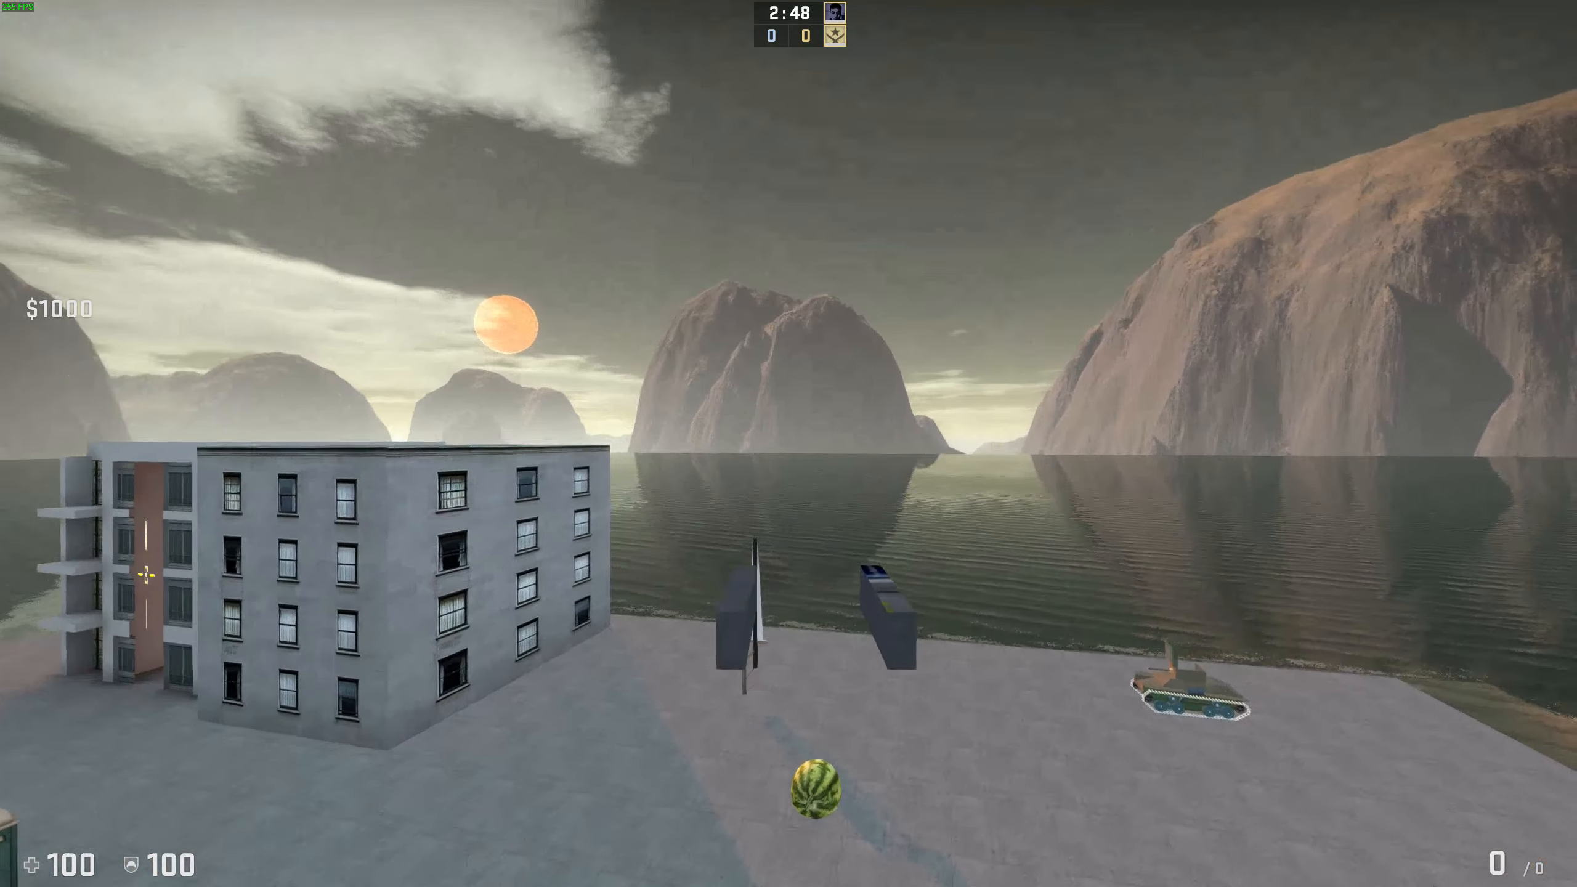
{"action": "key", "text": "a"}
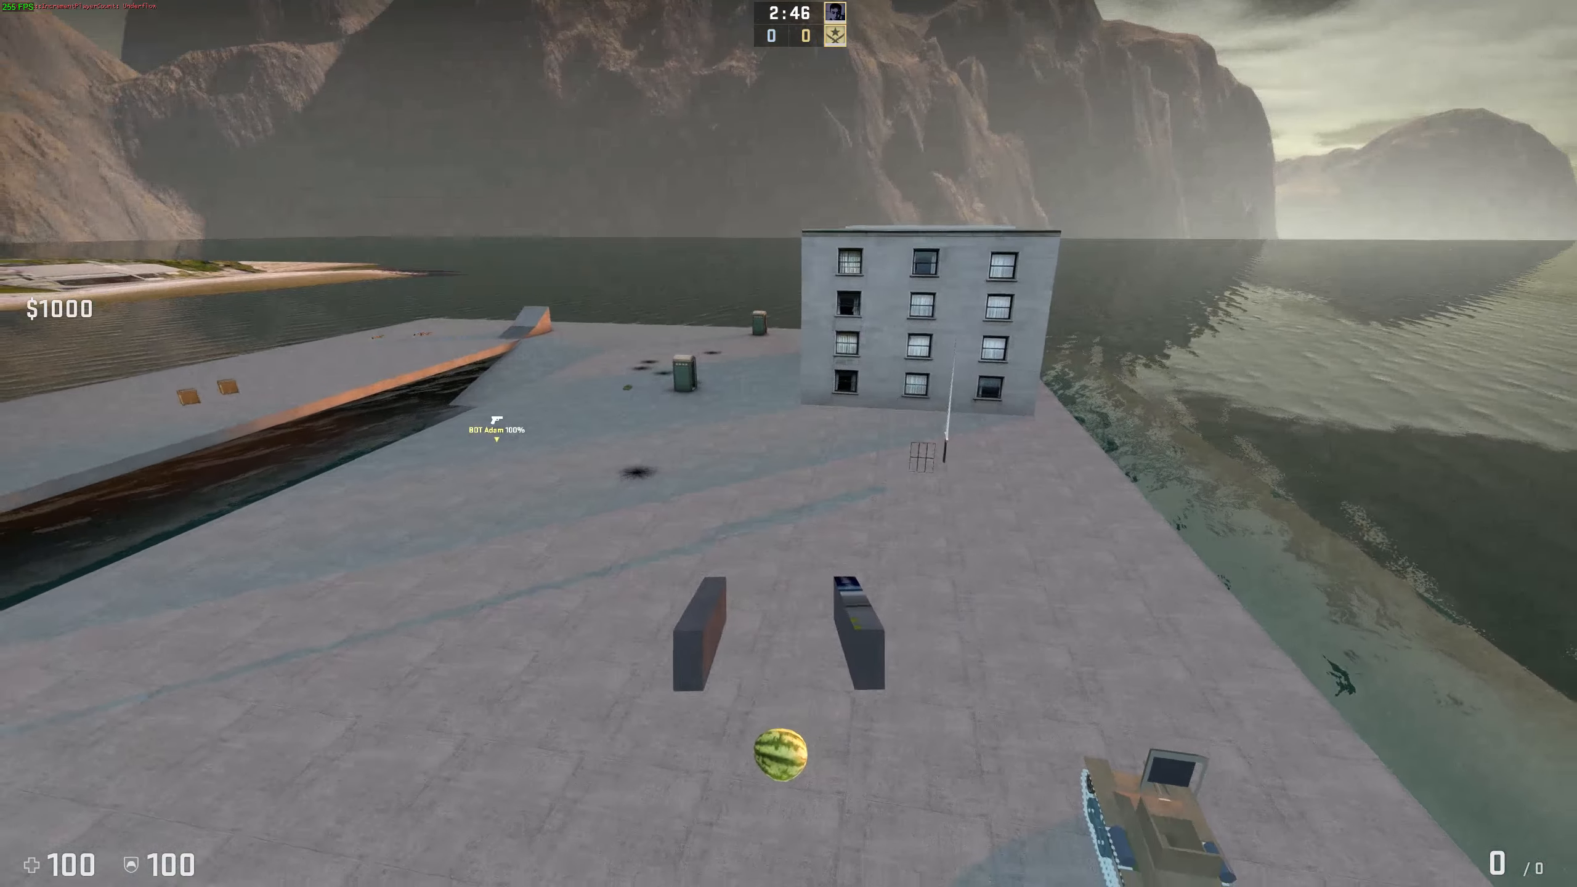
{"action": "key", "text": "w"}
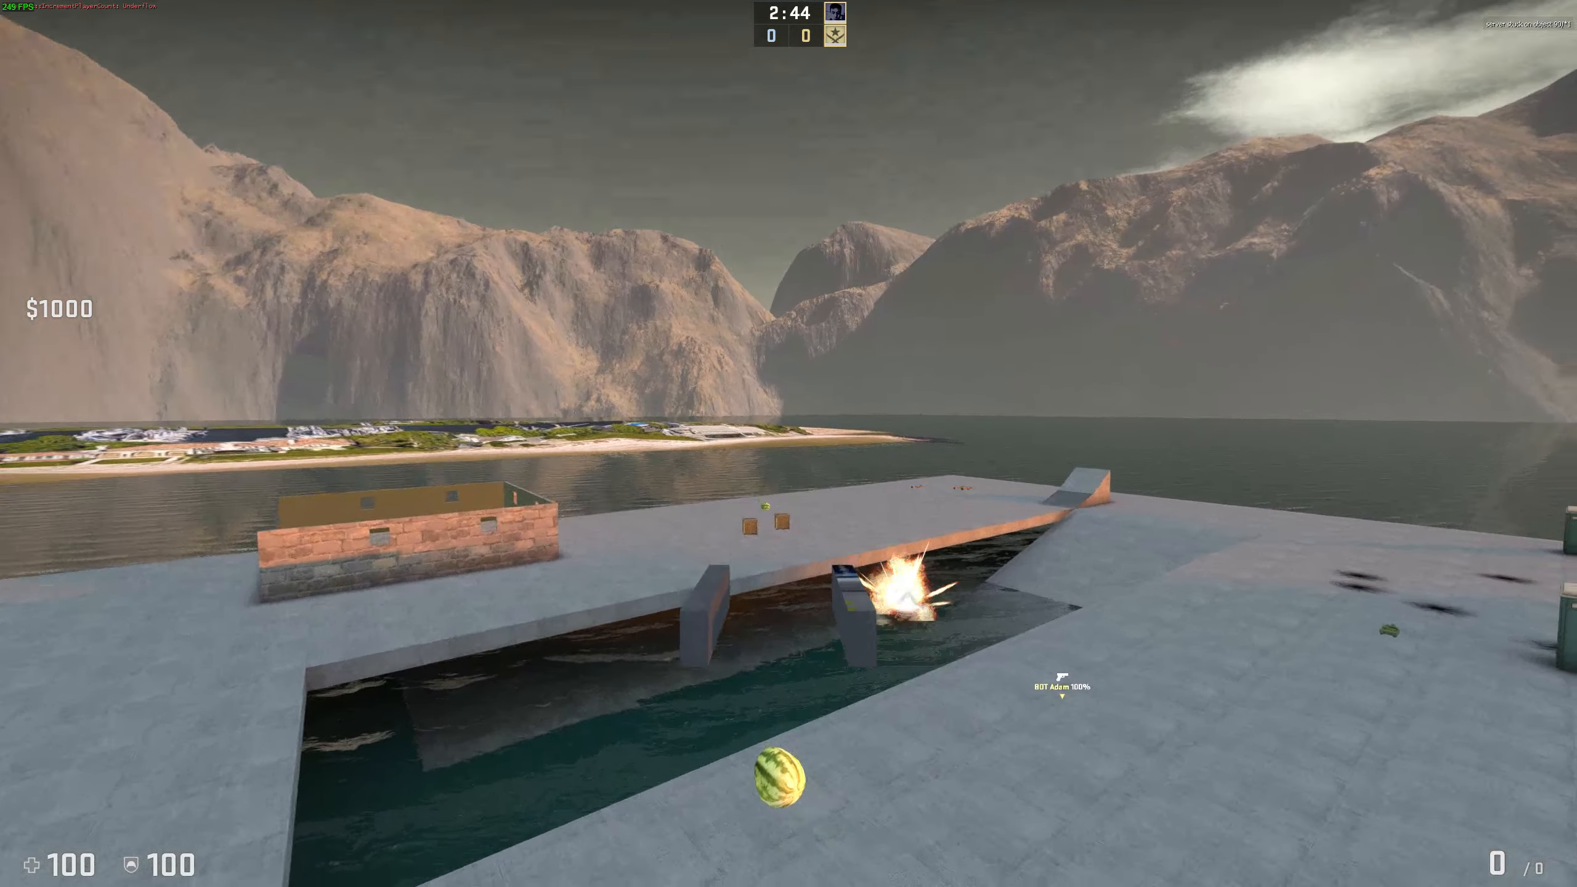
{"action": "key", "text": "w"}
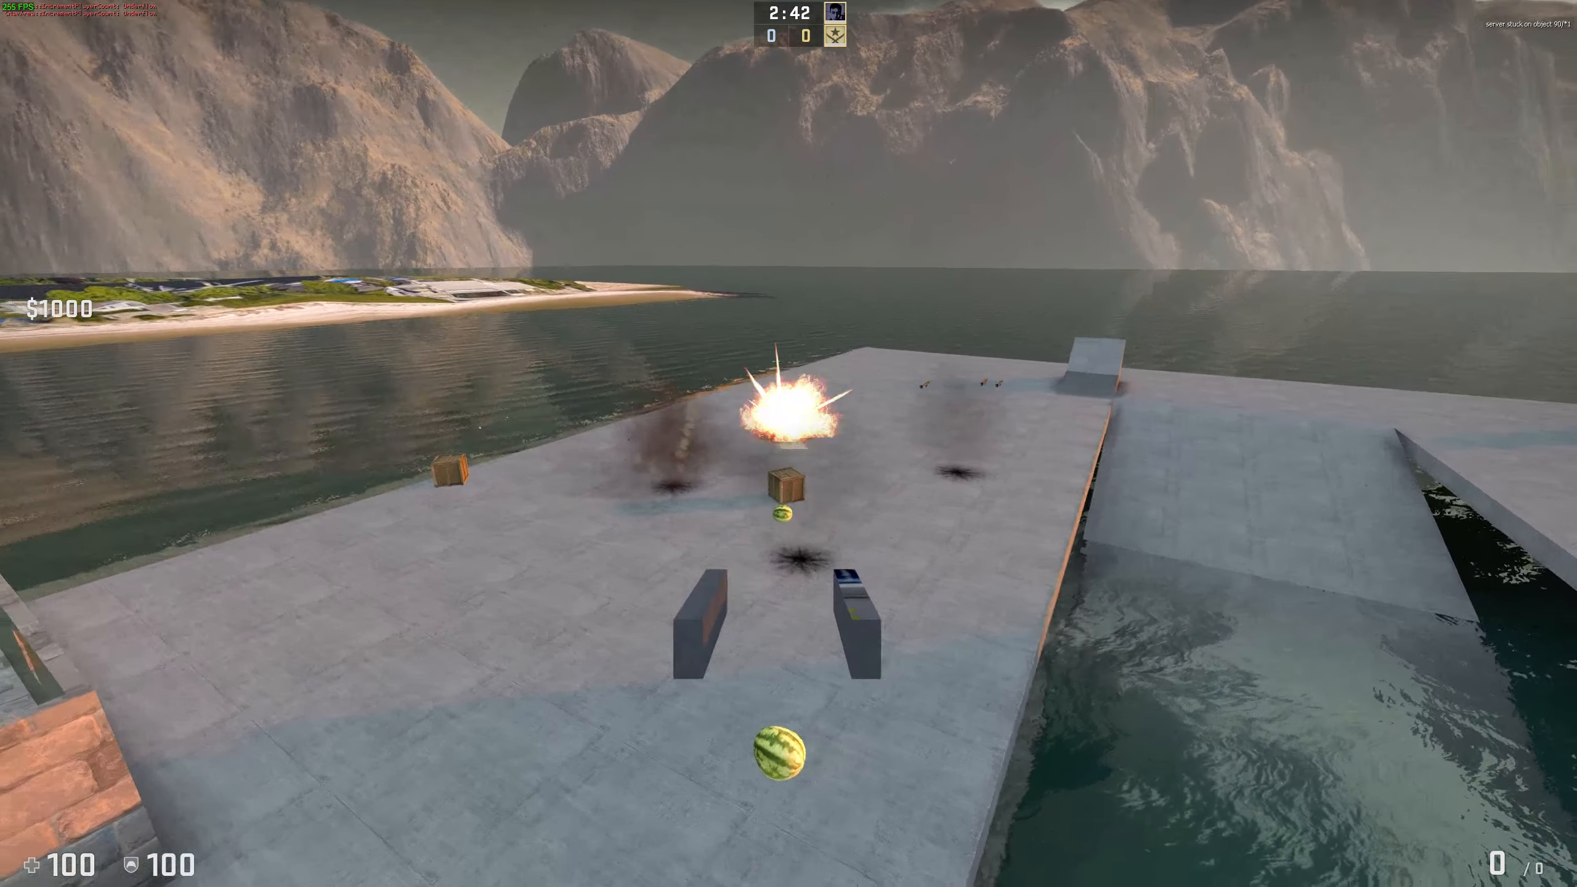
Step: Strafe left off the walled building and fly over the platform toward the pool
{"action": "key", "text": "a"}
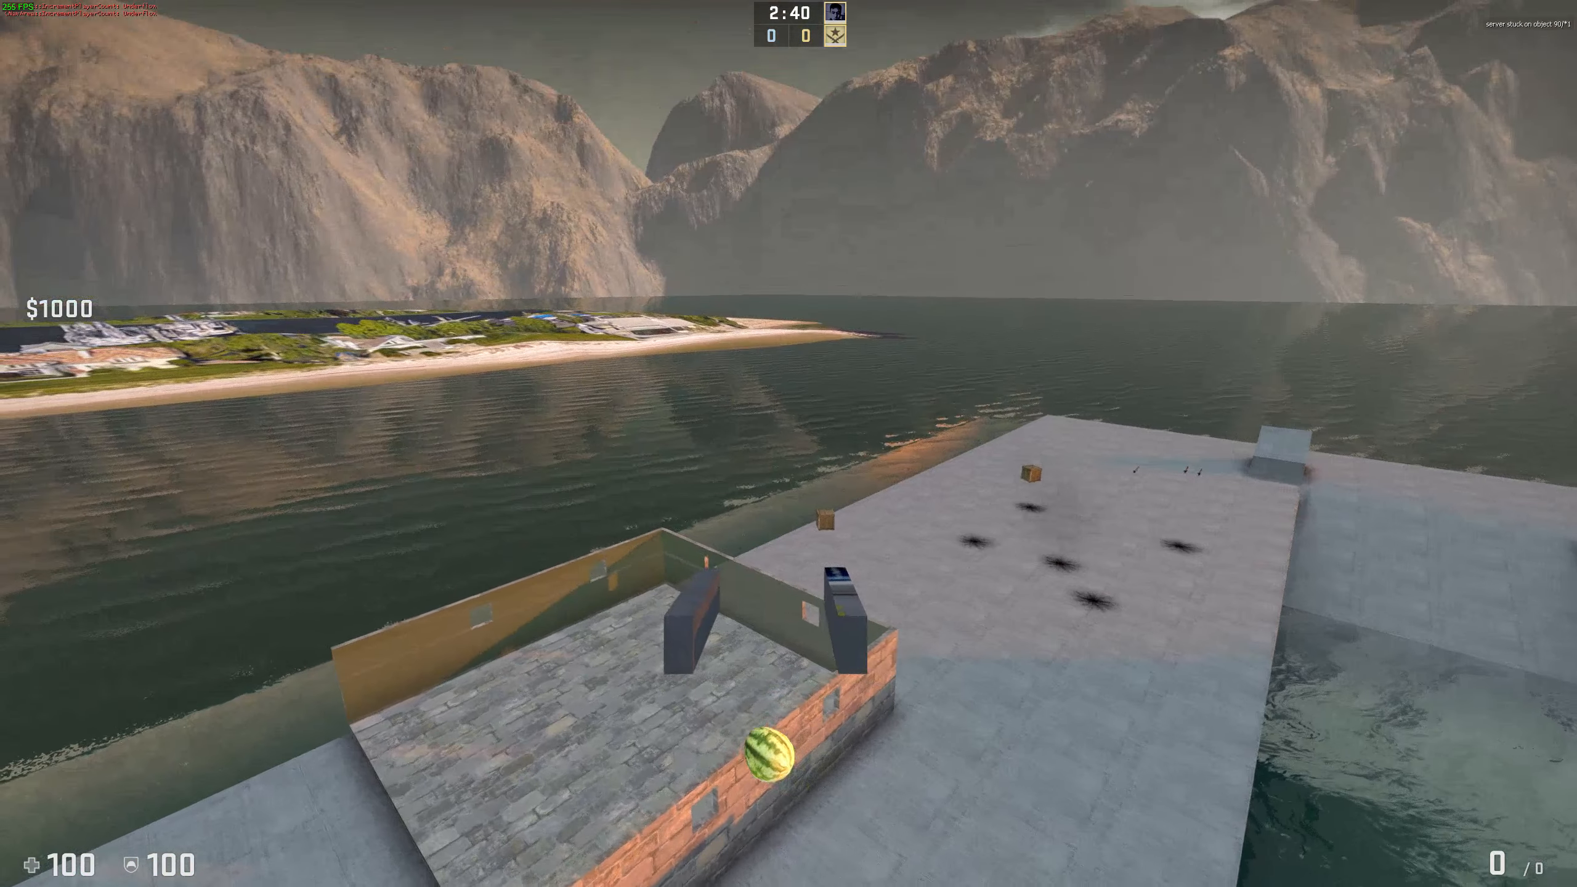
{"action": "key", "text": "a"}
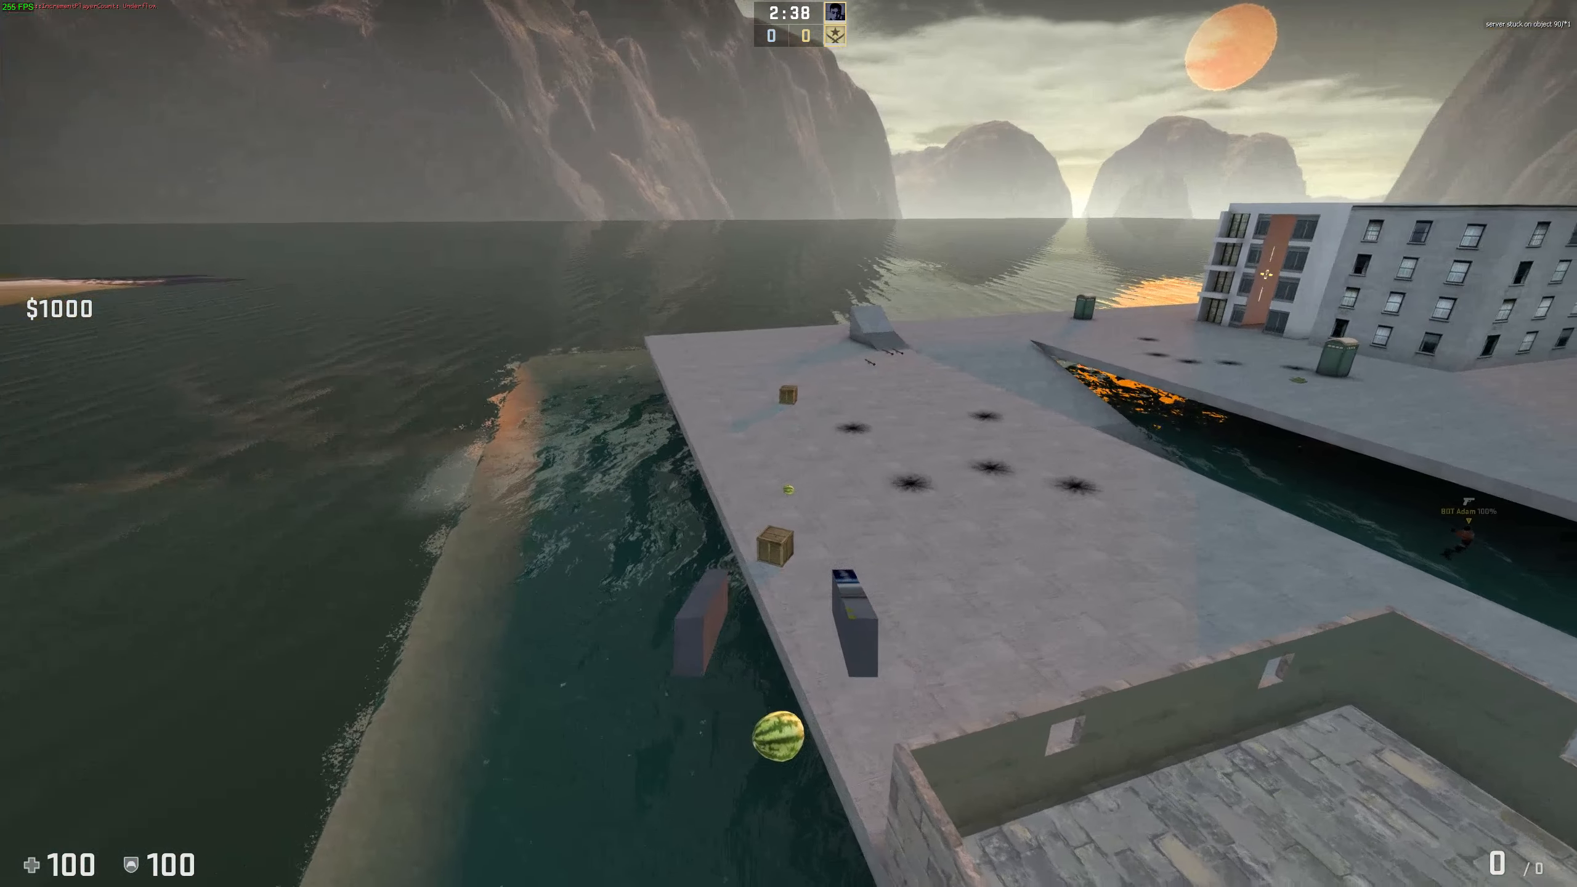
{"action": "key", "text": "w"}
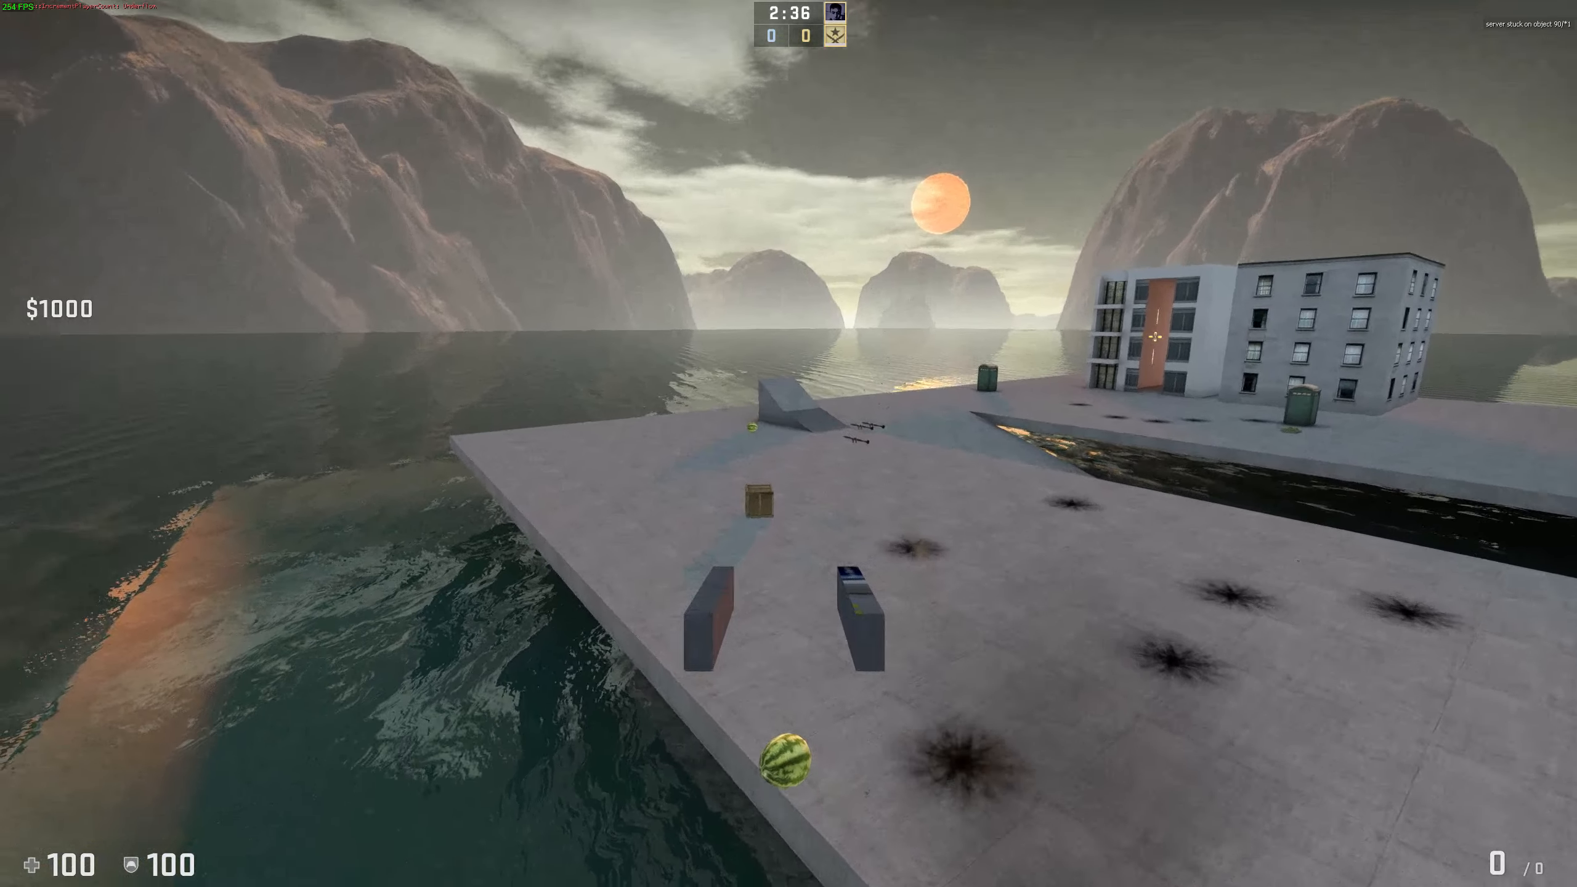
{"action": "key", "text": "a"}
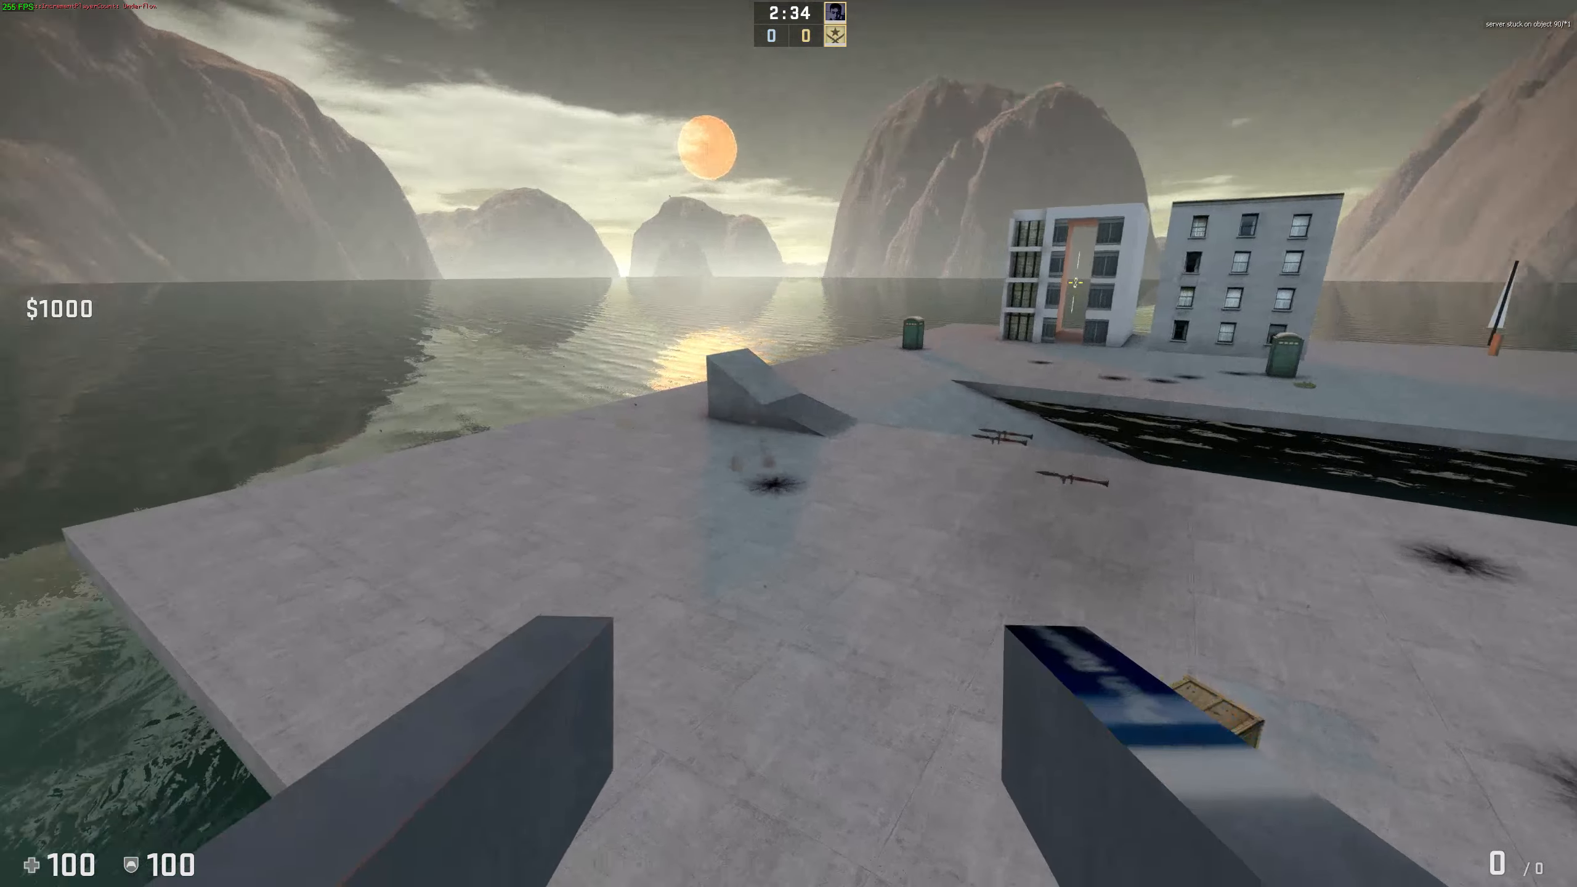
{"action": "key", "text": "w"}
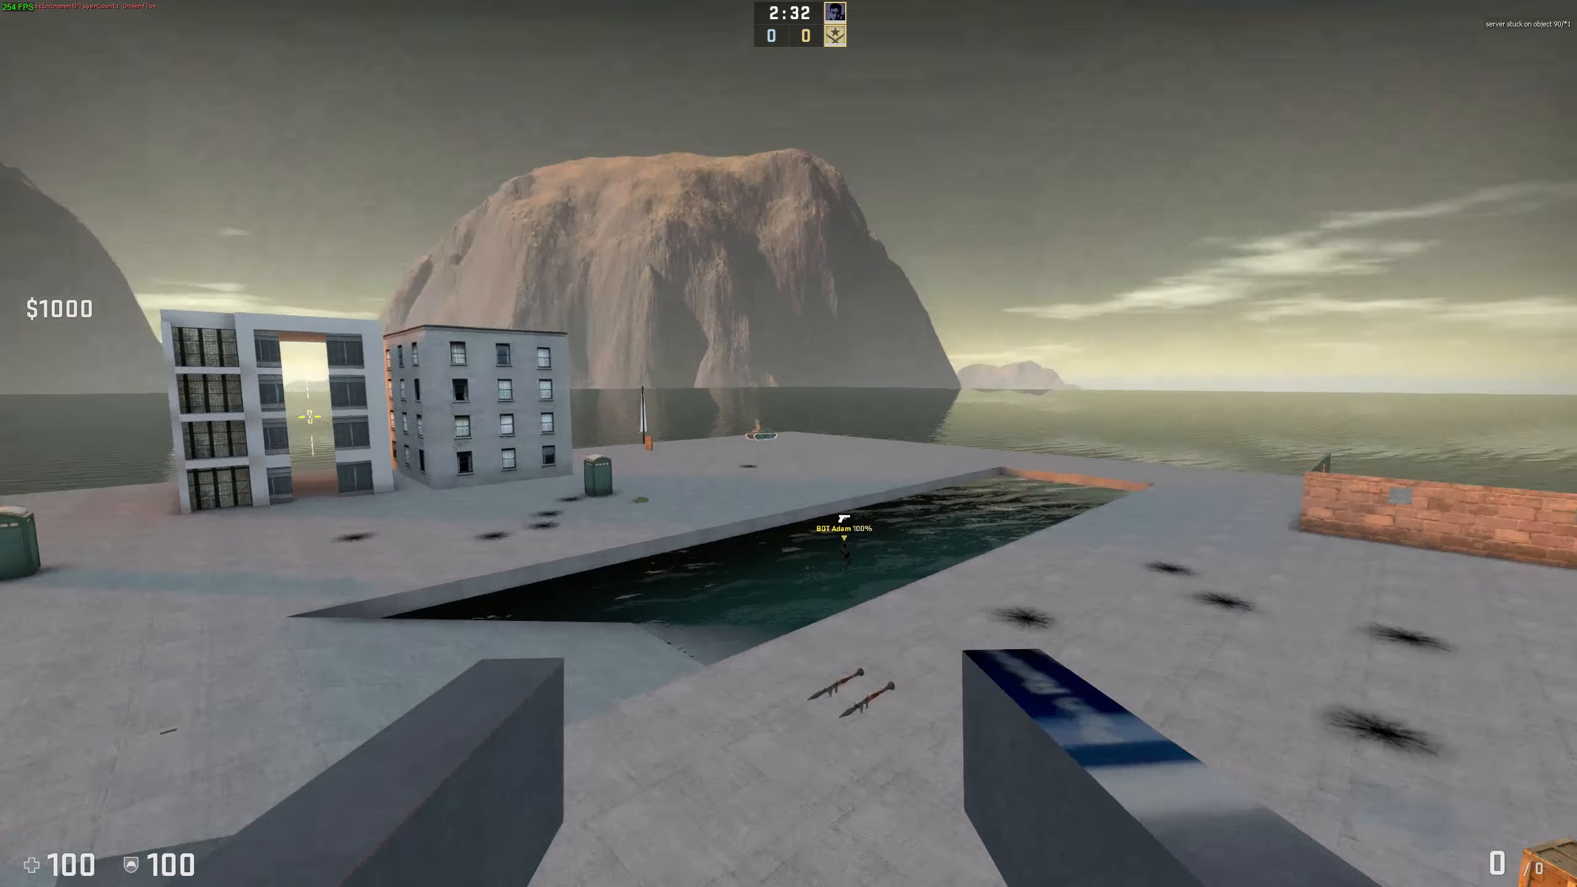
Step: Switch to a third-person camera with the 'thirdperson' console command
{"action": "key", "text": "grave"}
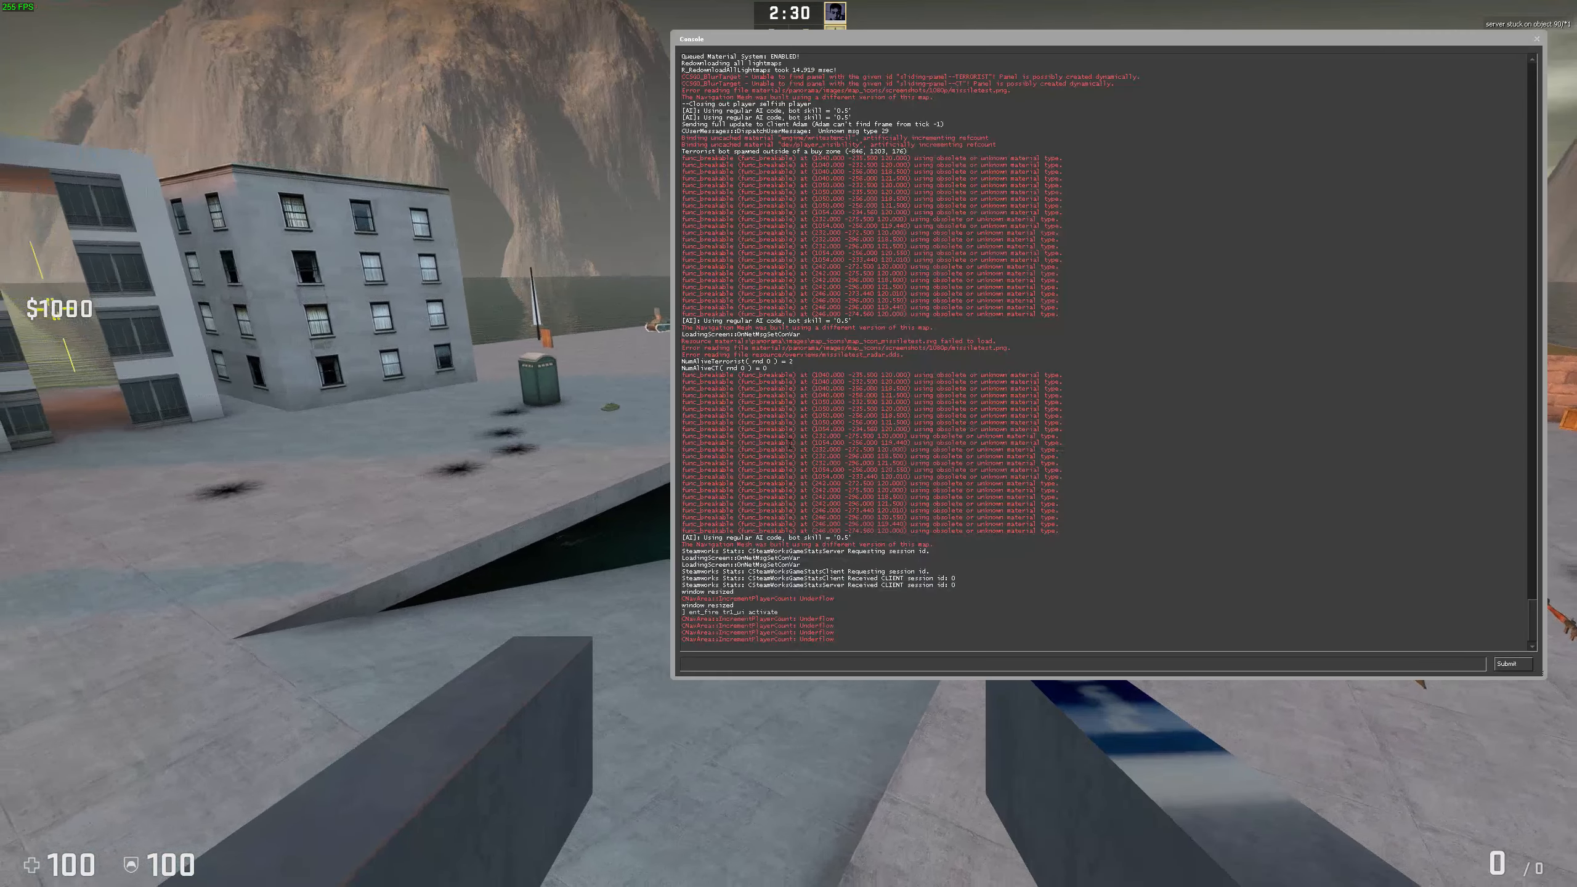
{"action": "type", "text": "thirdperson"}
{"action": "key", "text": "Return"}
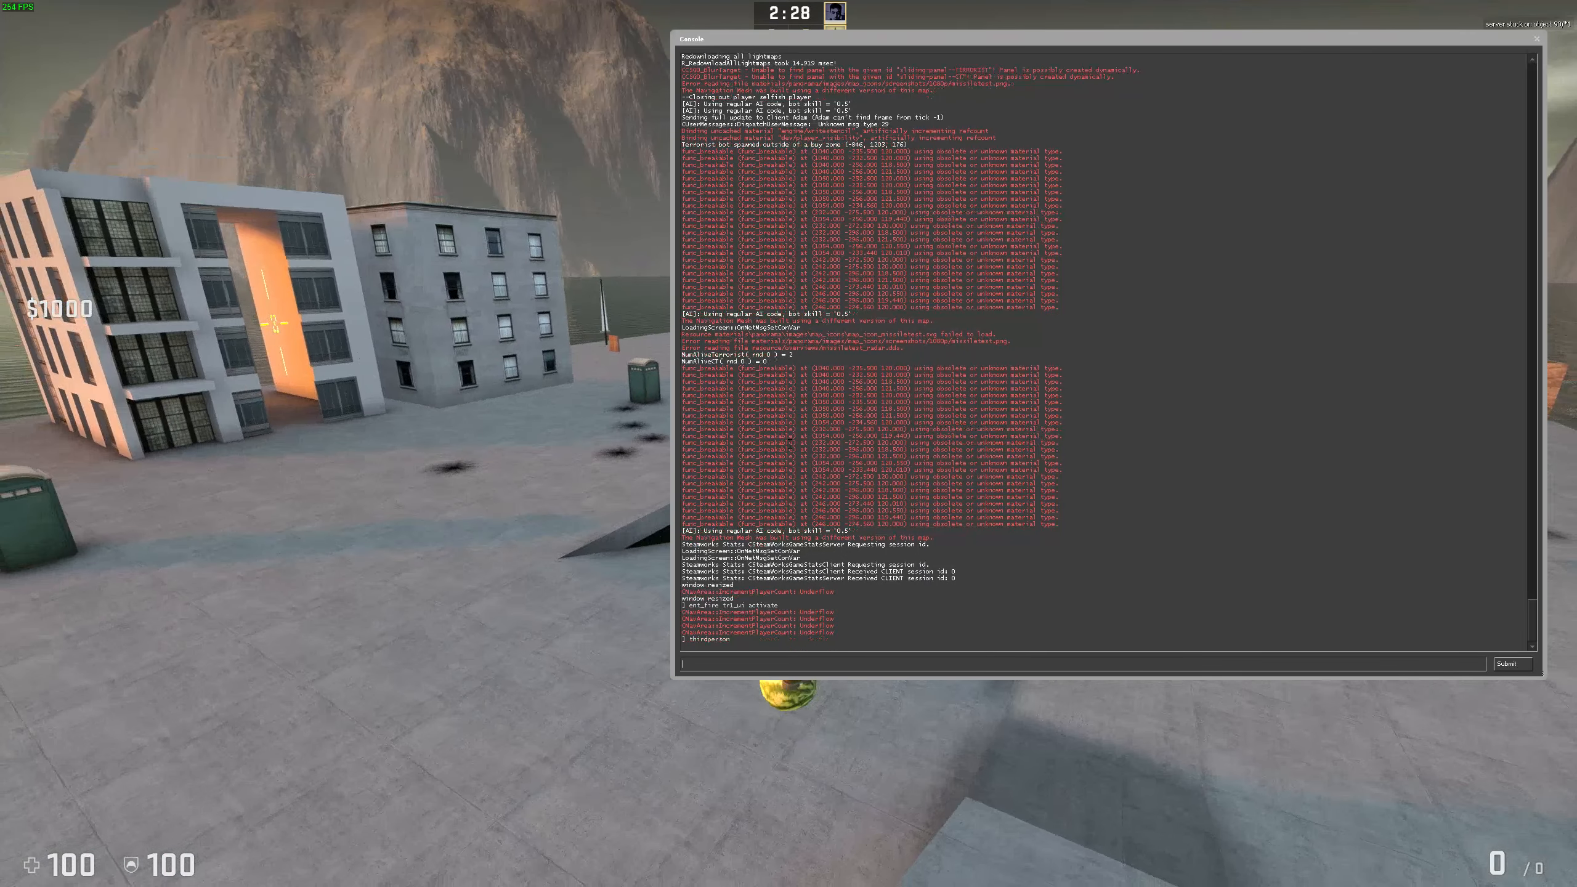
{"action": "key", "text": "grave"}
Step: Fly the melon around the pool and buildings while missiles explode, then leave the game
{"action": "key", "text": "w"}
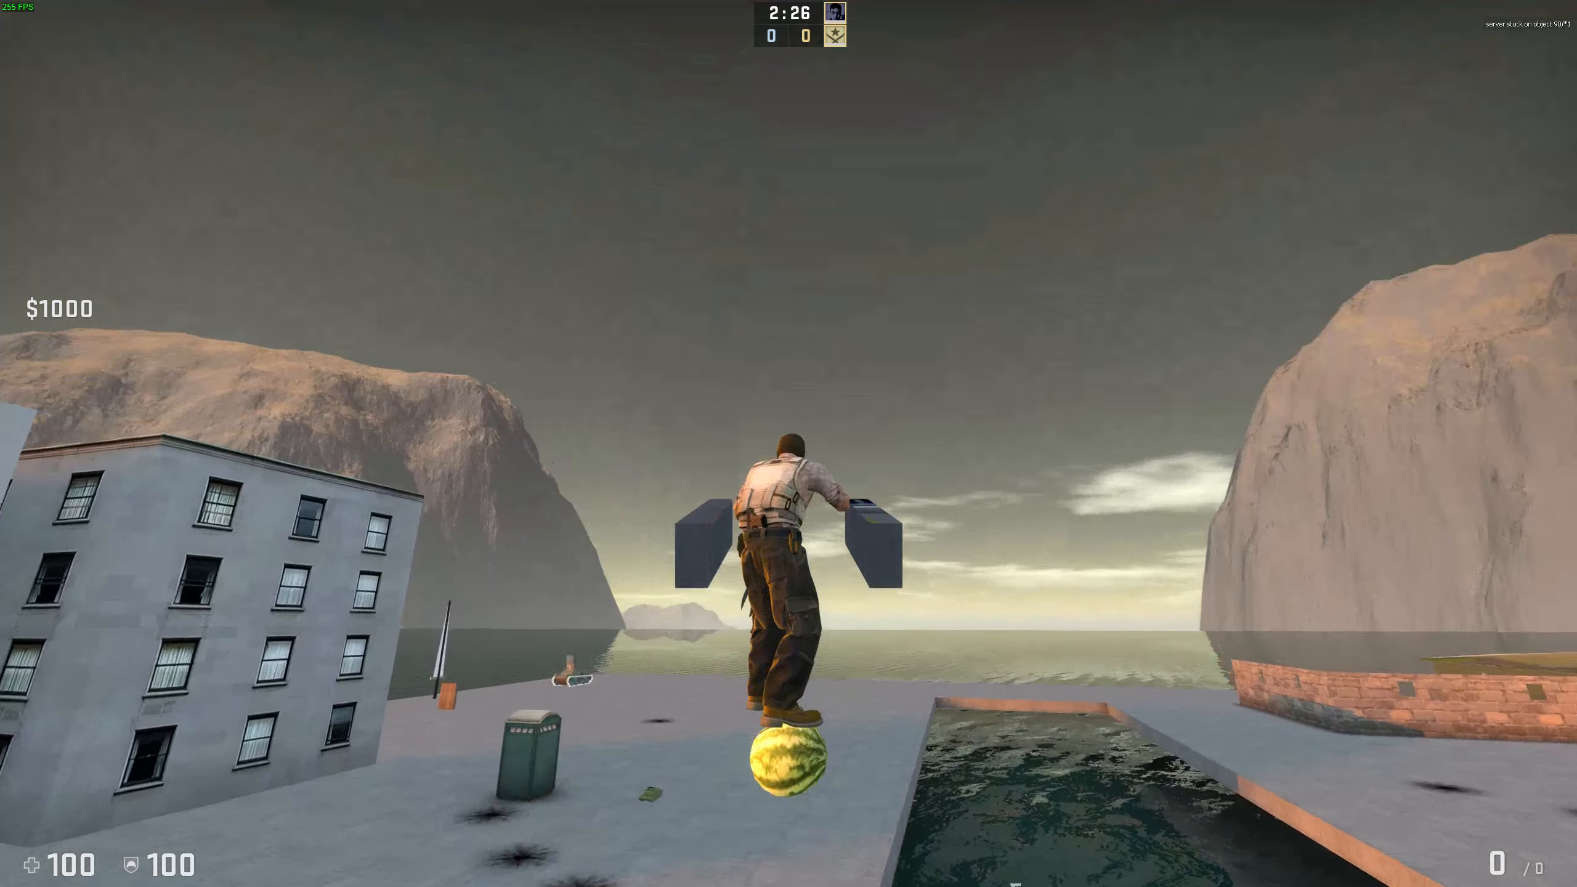
{"action": "key", "text": "s"}
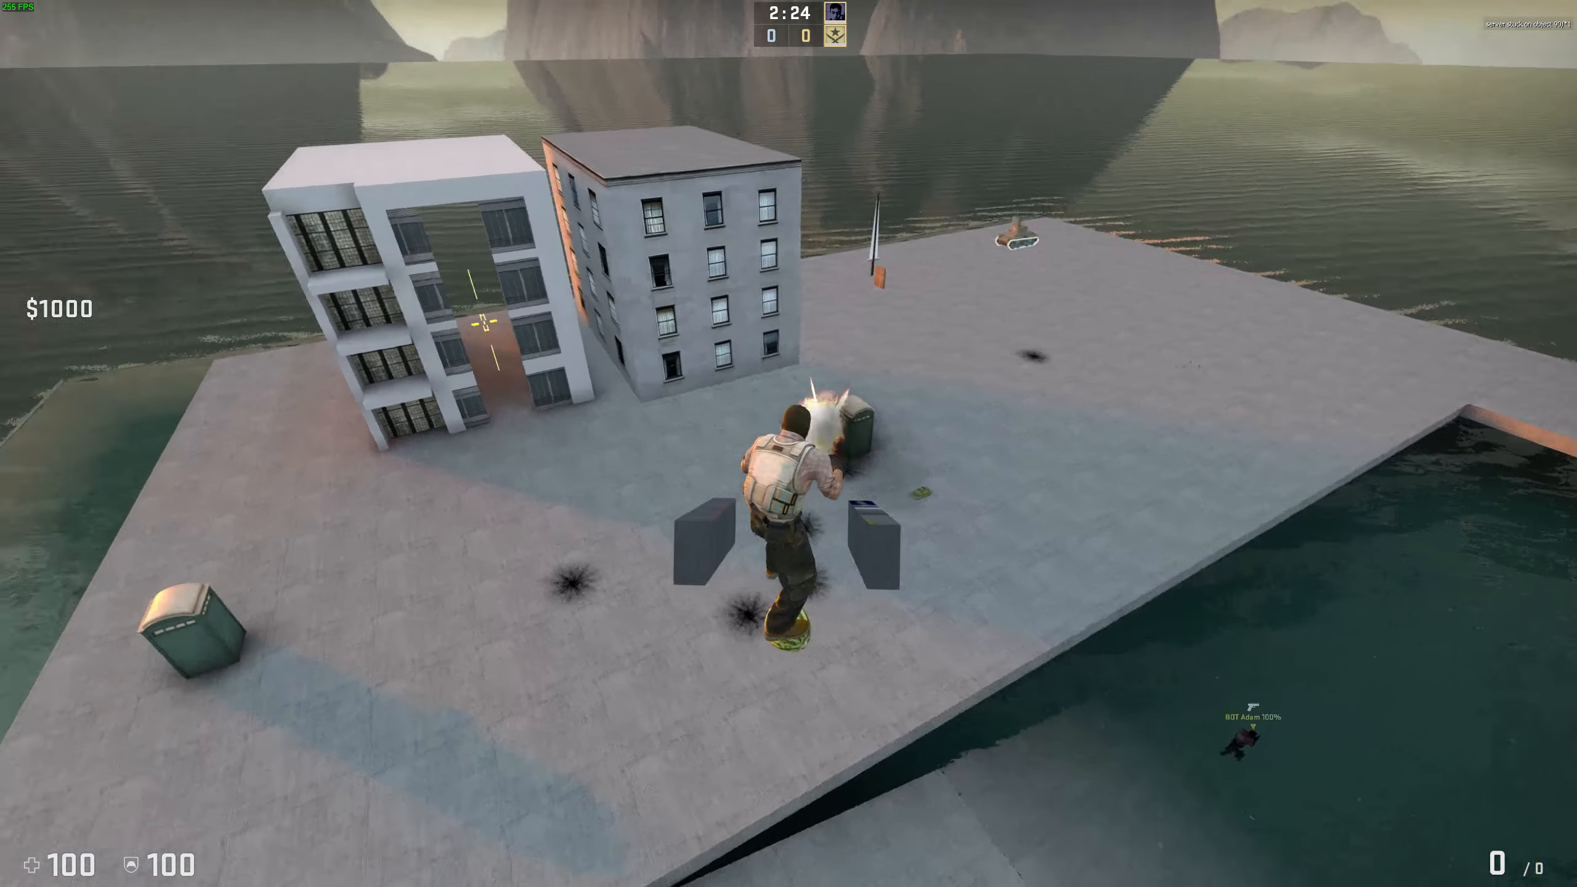
{"action": "key", "text": "w"}
{"action": "key", "text": "s"}
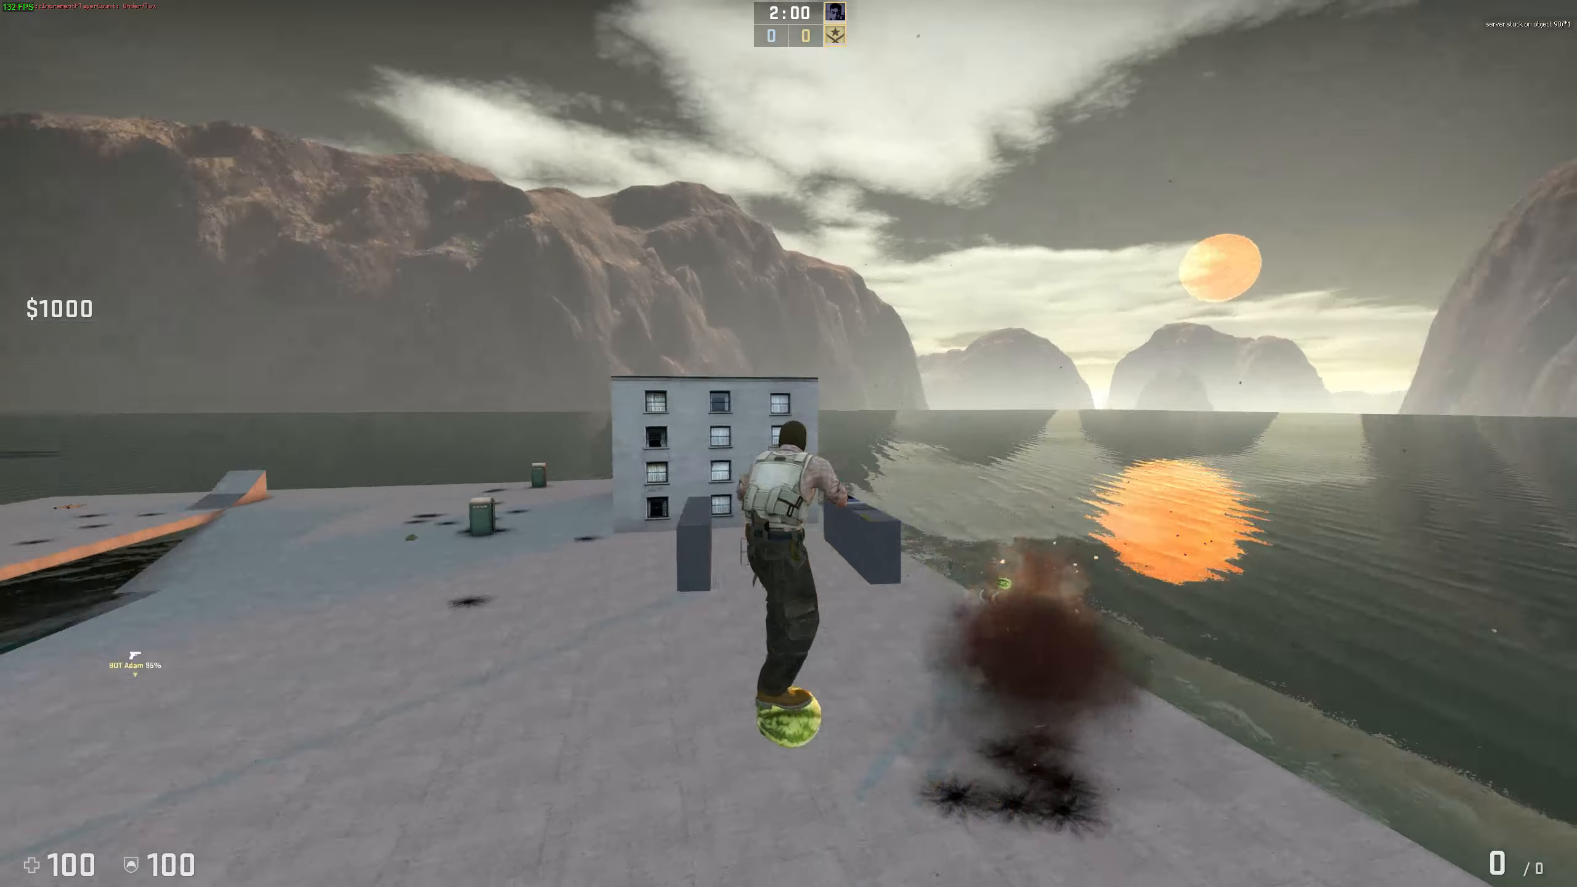
{"action": "key", "text": "w"}
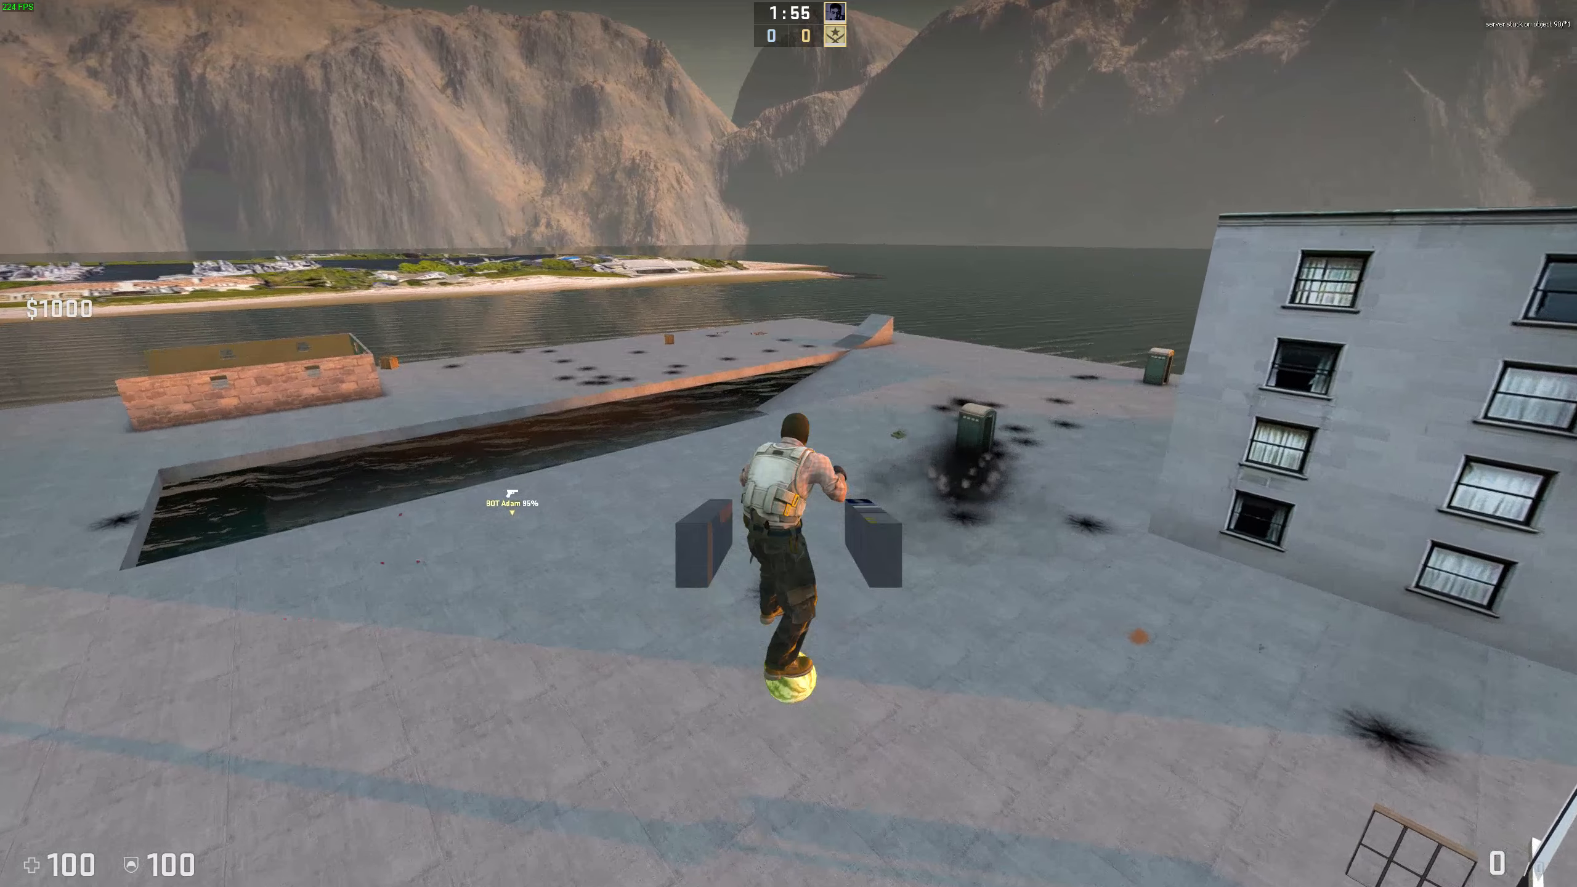
{"action": "key", "text": "super"}
Step: In Hammer, fly the 3D view to the magenta entities and select the right cube
{"action": "left_click", "coordinate": [418, 266]}
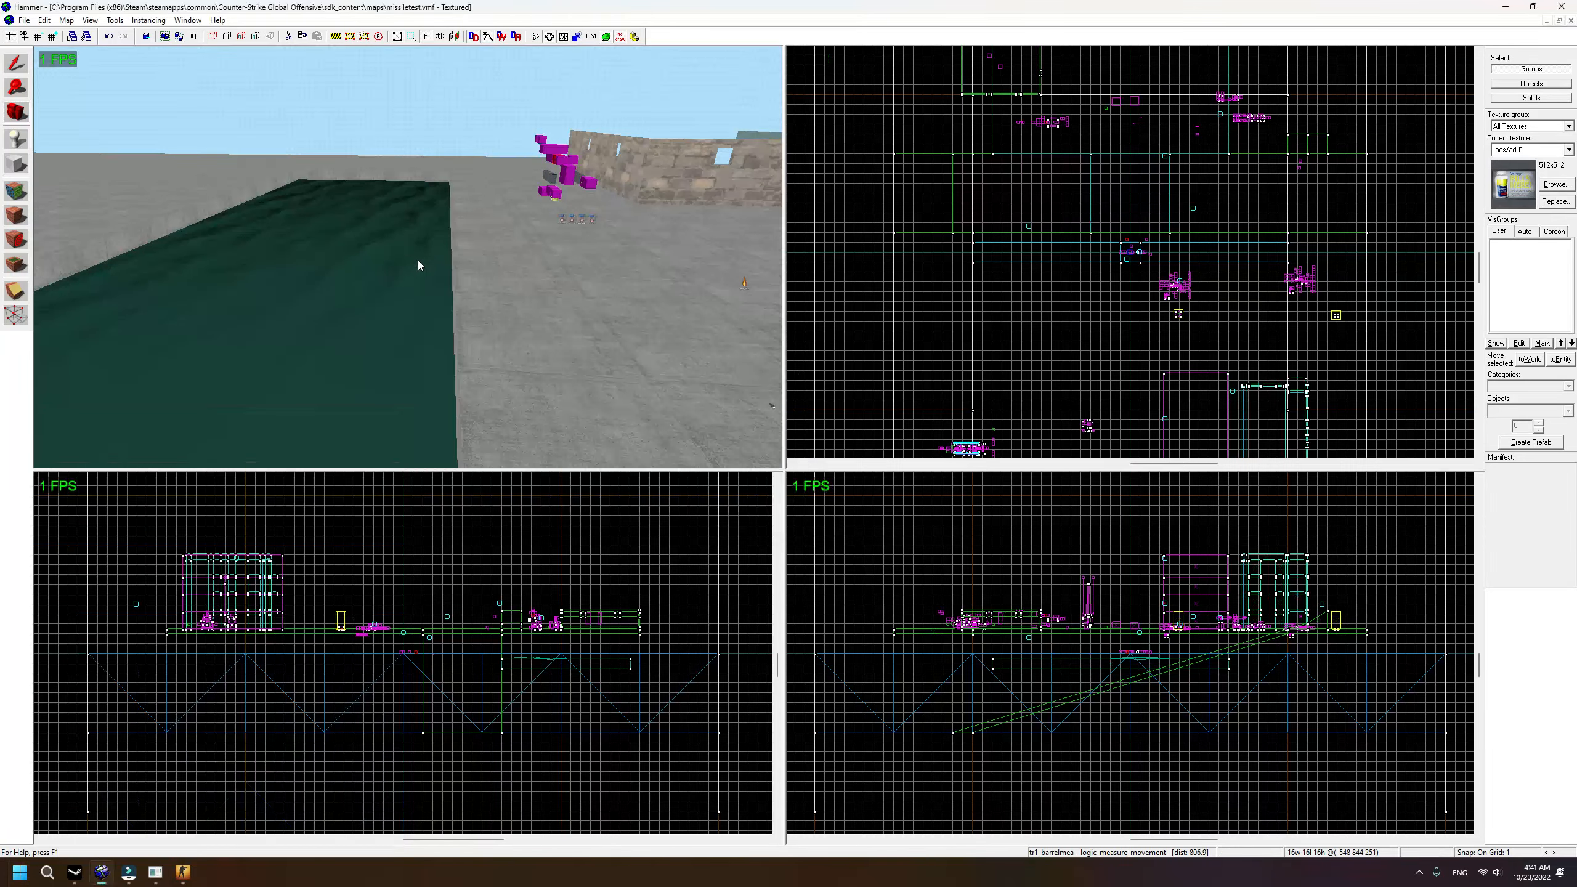
{"action": "key", "text": "z"}
{"action": "key", "text": "w"}
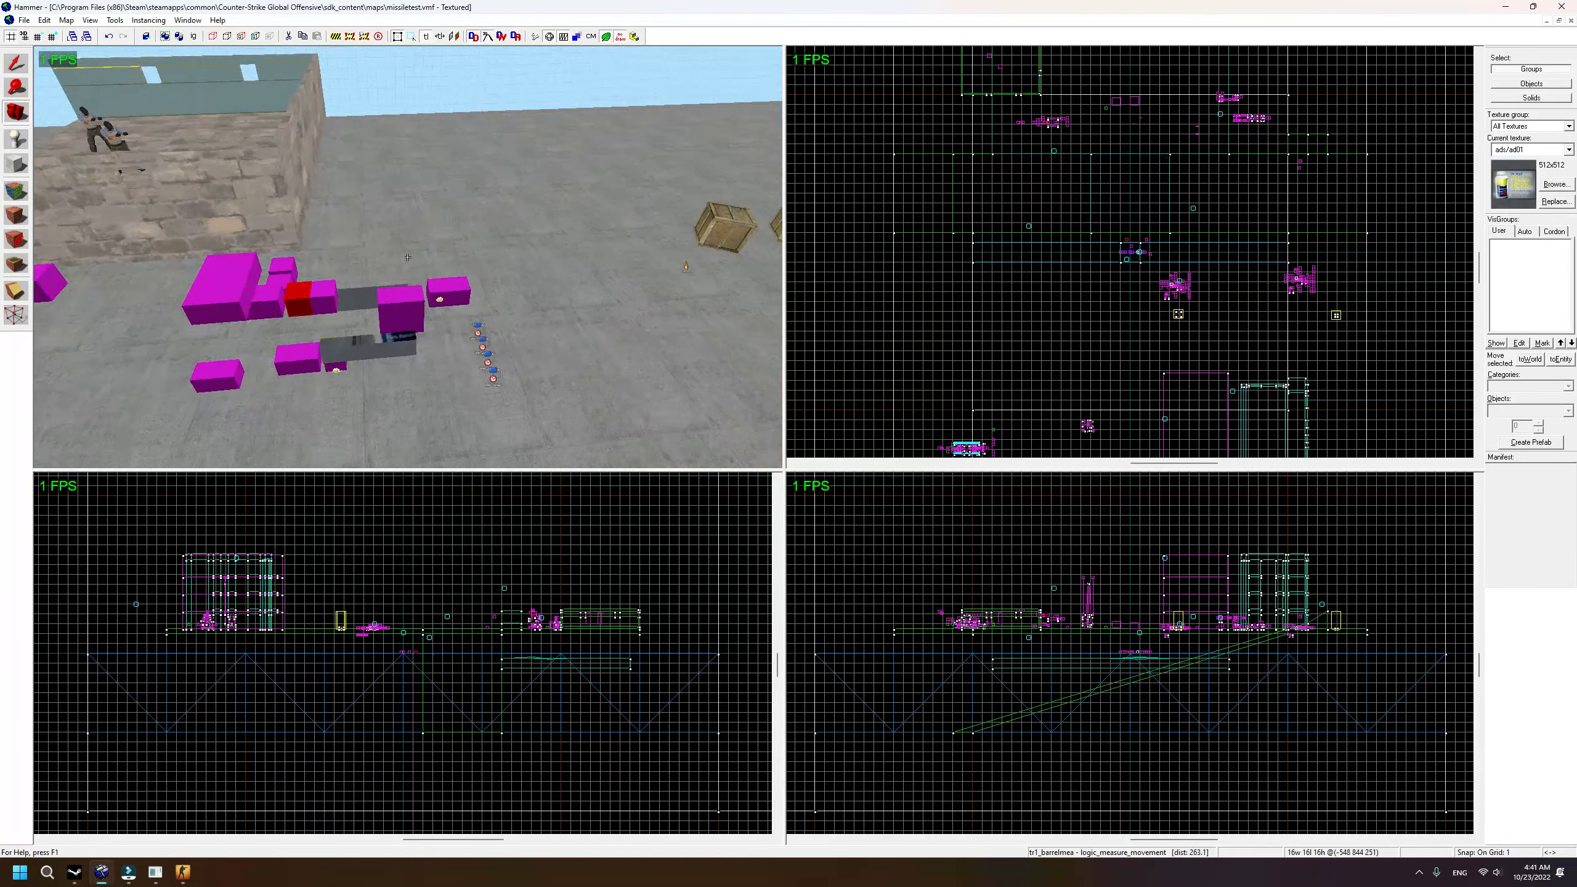
{"action": "key", "text": "z"}
{"action": "left_click", "coordinate": [9, 68]}
{"action": "left_click", "coordinate": [321, 260]}
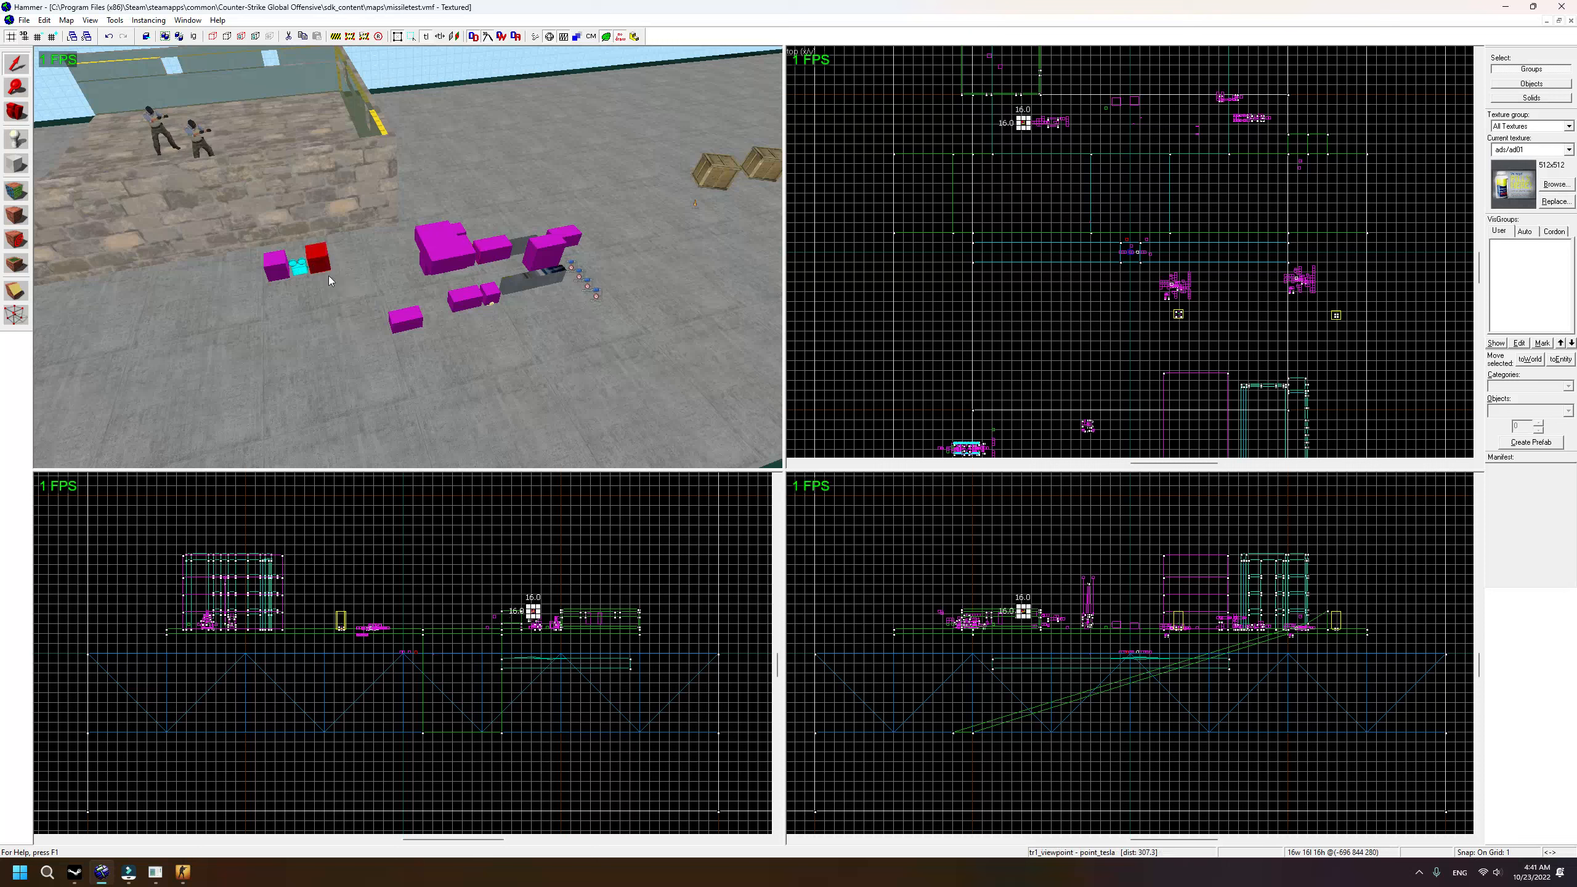
Step: Select the magenta blocks one by one, ending on the tr1_backmaker entity maker
{"action": "key", "text": "a"}
{"action": "key", "text": "w"}
{"action": "left_click", "coordinate": [418, 270]}
{"action": "key", "text": "d"}
{"action": "key", "text": "w"}
{"action": "left_click", "coordinate": [497, 264]}
{"action": "left_click", "coordinate": [535, 247]}
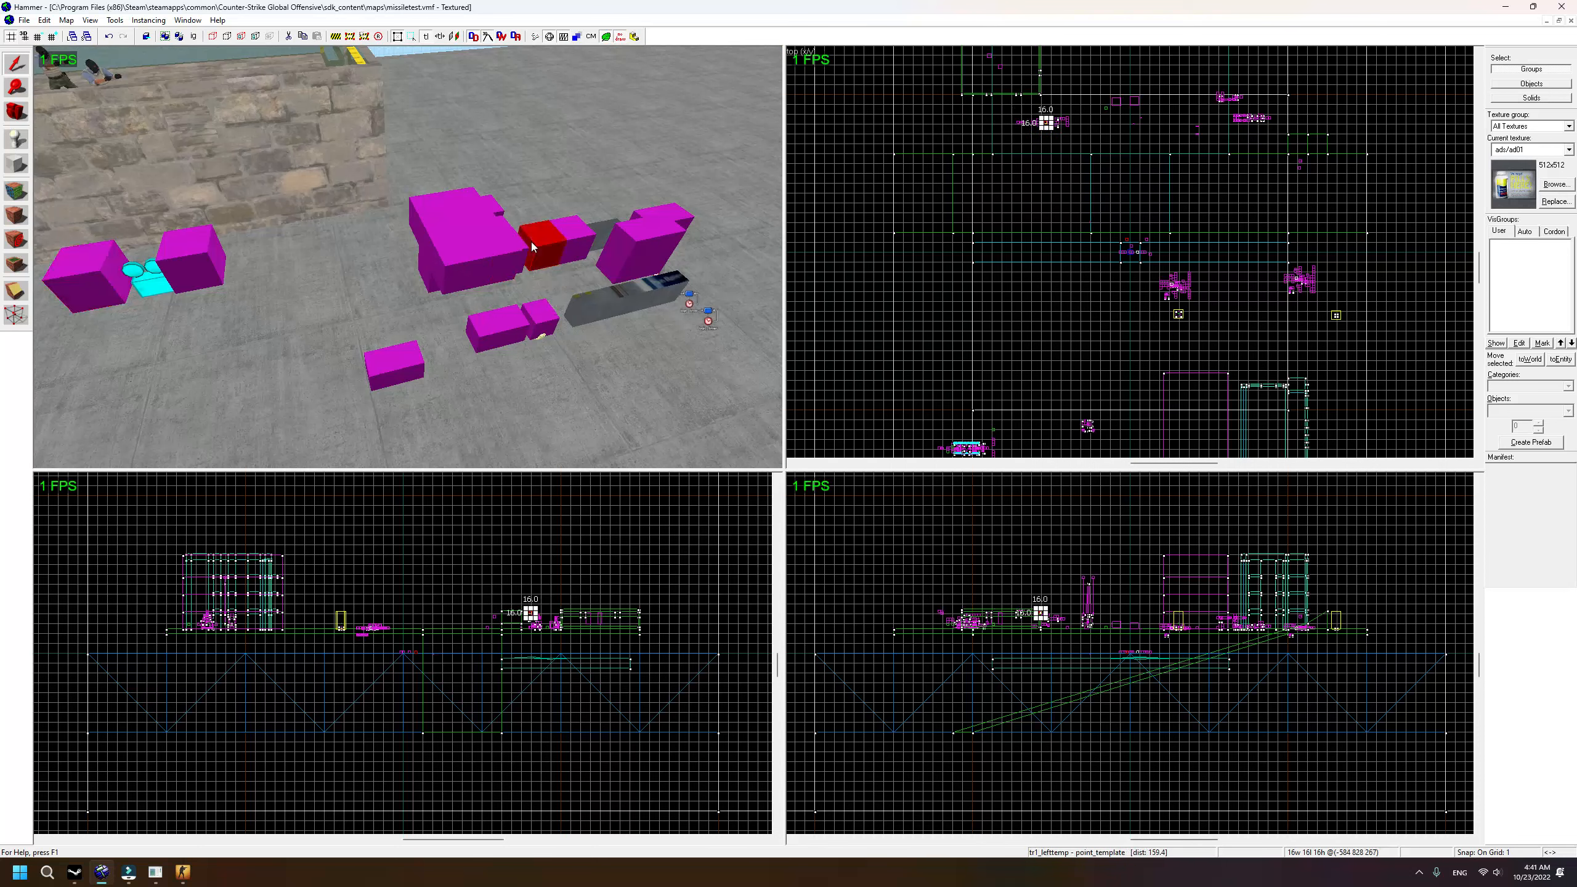
{"action": "key", "text": "w"}
{"action": "key", "text": "d"}
{"action": "left_click", "coordinate": [613, 253]}
Step: Reposition the camera and select the tr1_bulletmaker maker and tr1_bullettemp point template
{"action": "key", "text": "shift+c"}
{"action": "left_click_drag", "start_coordinate": [563, 356], "coordinate": [408, 257]}
{"action": "key", "text": "s"}
{"action": "key", "text": "w"}
{"action": "left_click", "coordinate": [509, 309]}
{"action": "left_click", "coordinate": [481, 302]}
Step: Select the left and right cubes, then the tr1_view view control camera
{"action": "key", "text": "z"}
{"action": "key", "text": "s"}
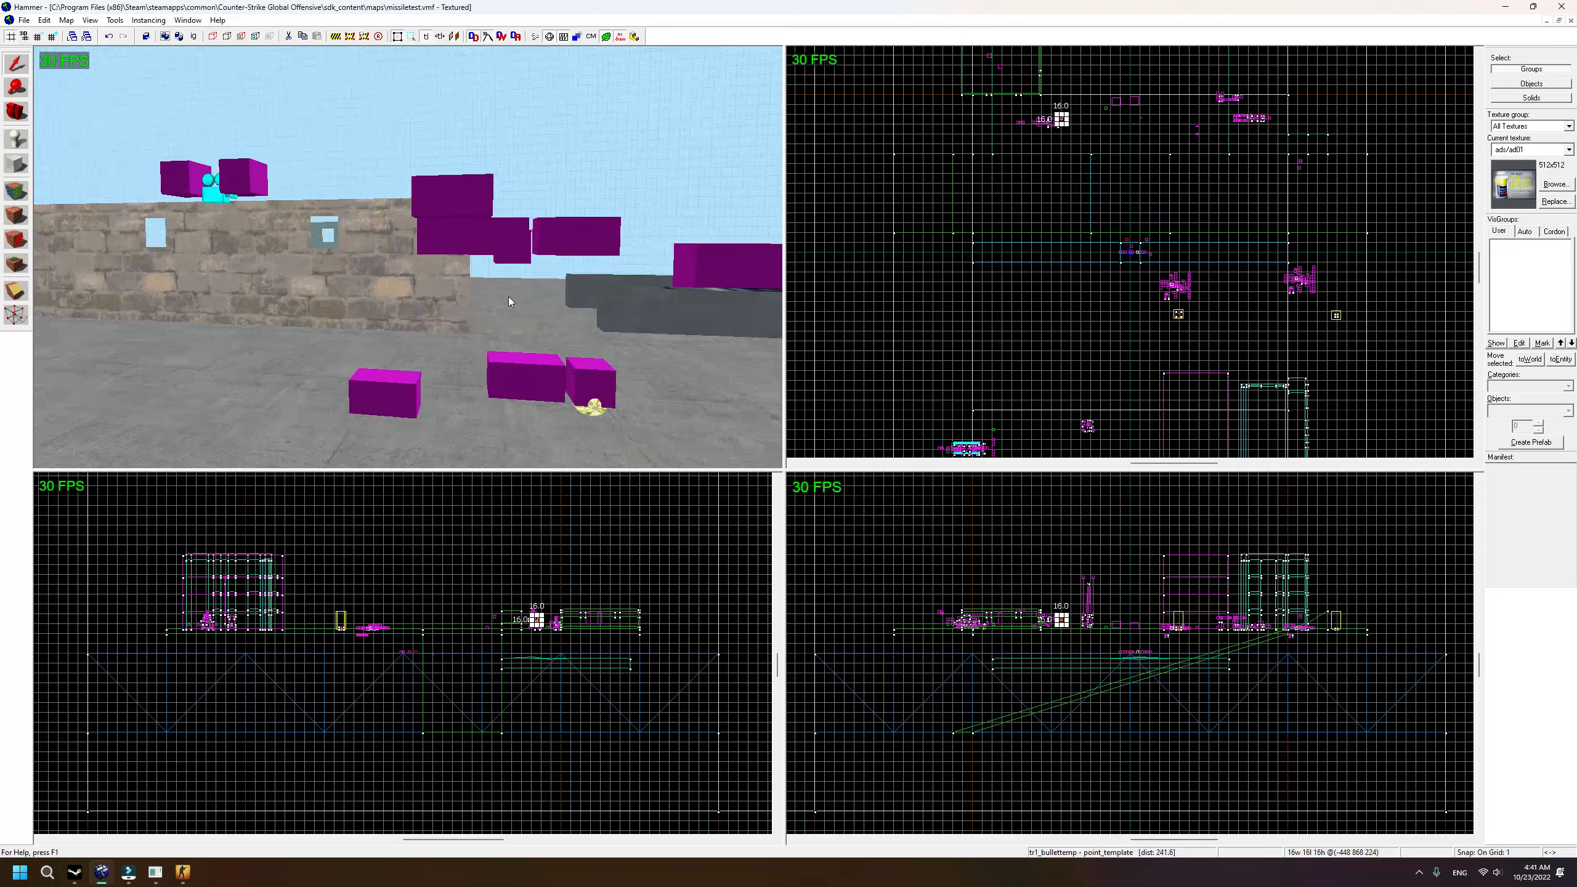
{"action": "key", "text": "z"}
{"action": "key", "text": "w"}
{"action": "key", "text": "a"}
{"action": "left_click", "coordinate": [308, 186]}
{"action": "left_click", "coordinate": [371, 192]}
{"action": "left_click", "coordinate": [336, 195]}
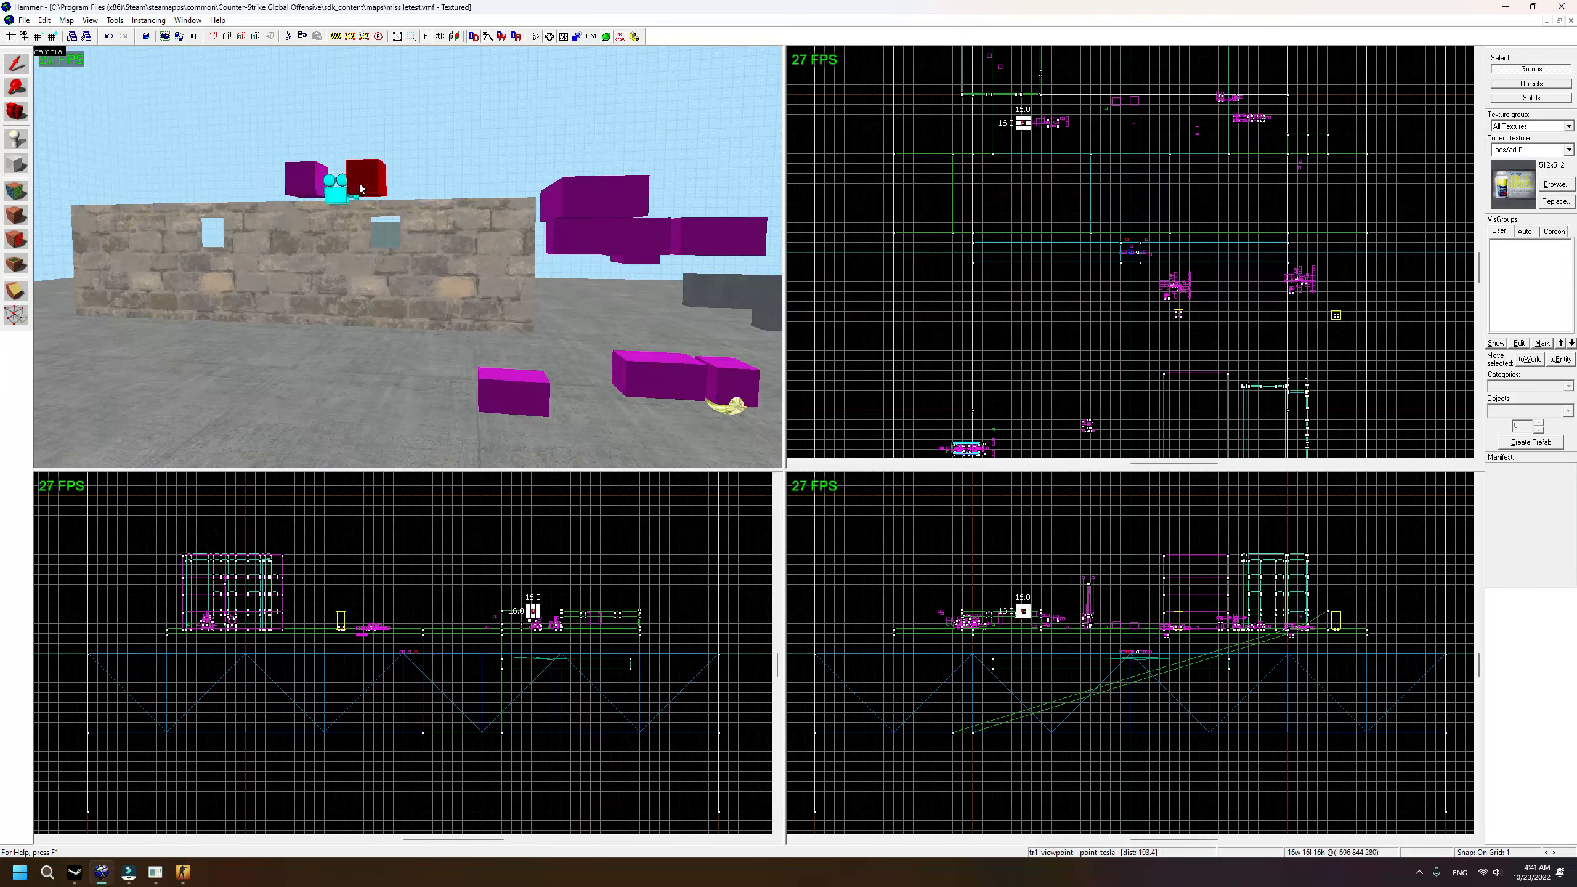
Step: Pull the 3D view back and free-look around over the entities
{"action": "key", "text": "s"}
{"action": "key", "text": "w"}
{"action": "key", "text": "d"}
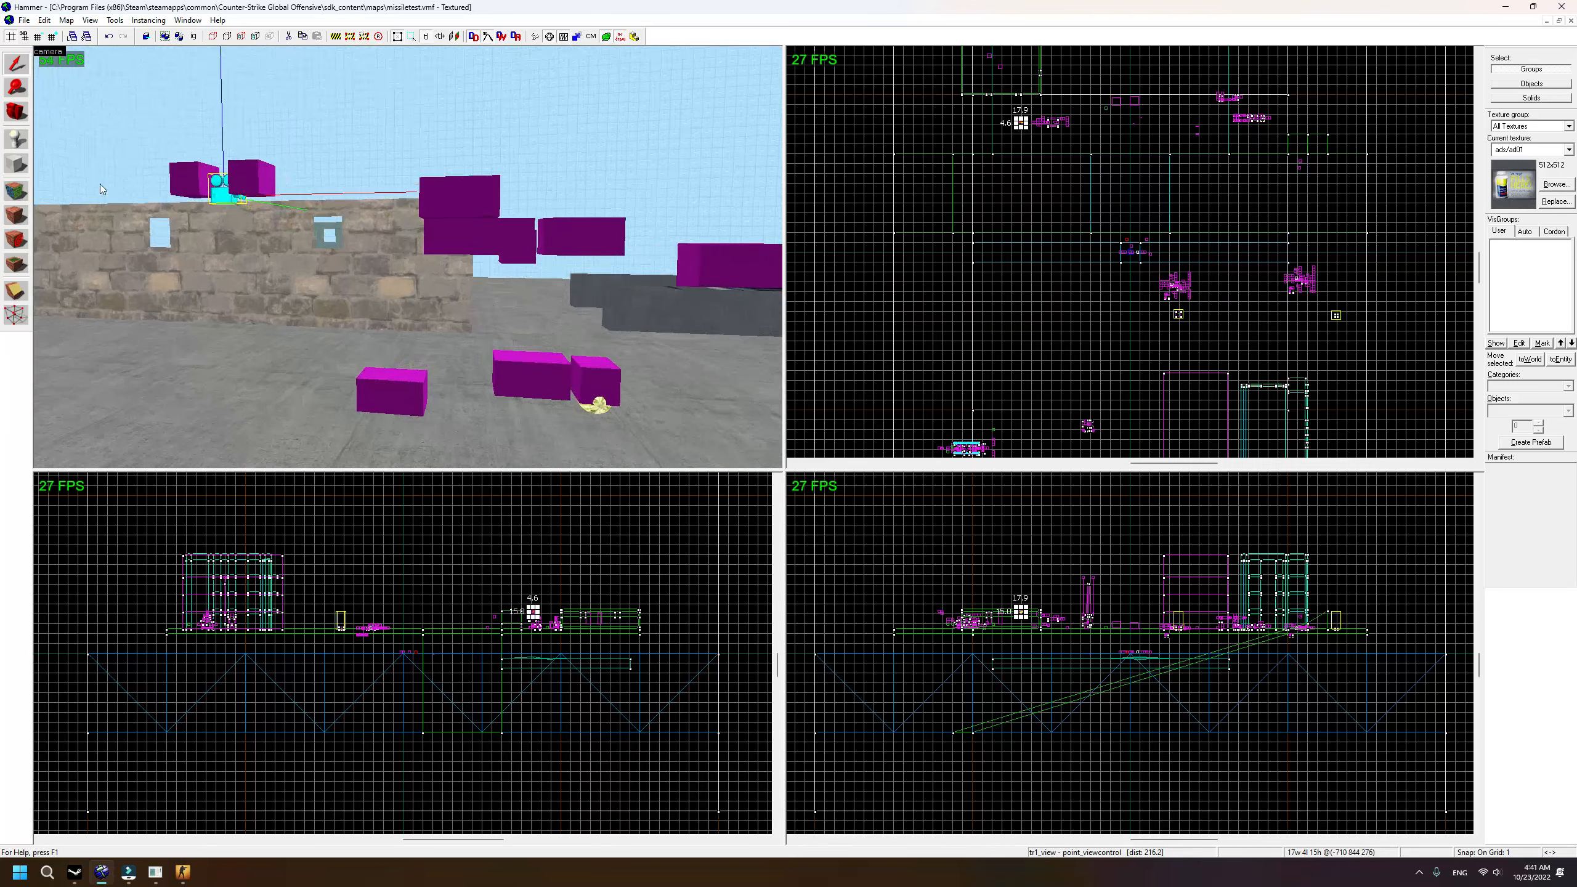
{"action": "left_click", "coordinate": [15, 112]}
{"action": "key", "text": "z"}
{"action": "key", "text": "w"}
{"action": "key", "text": "w"}
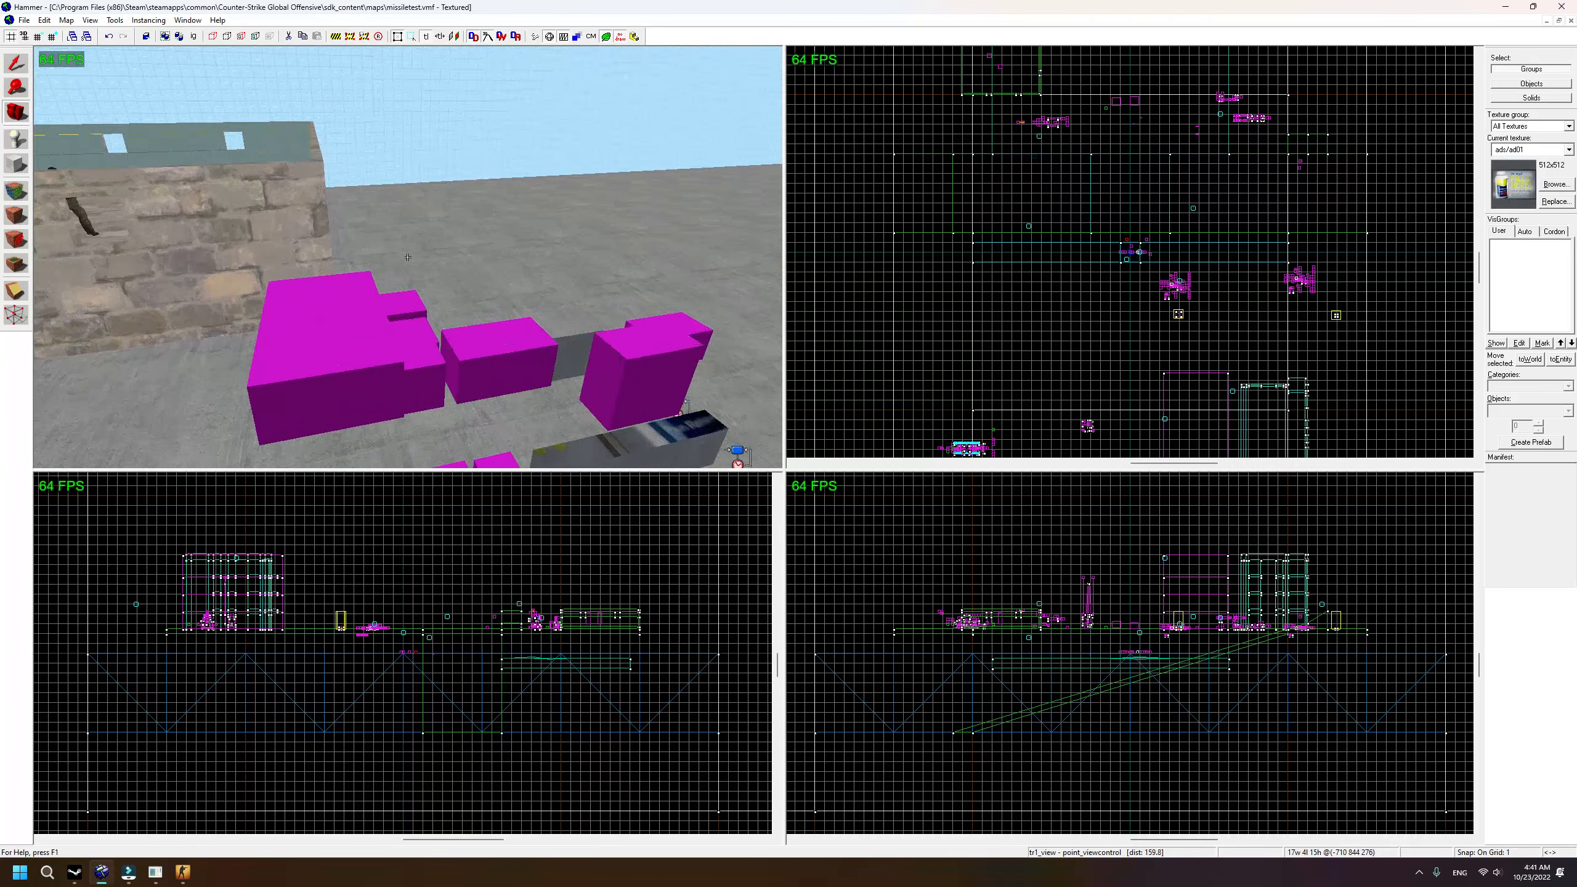
{"action": "key", "text": "s"}
{"action": "key", "text": "z"}
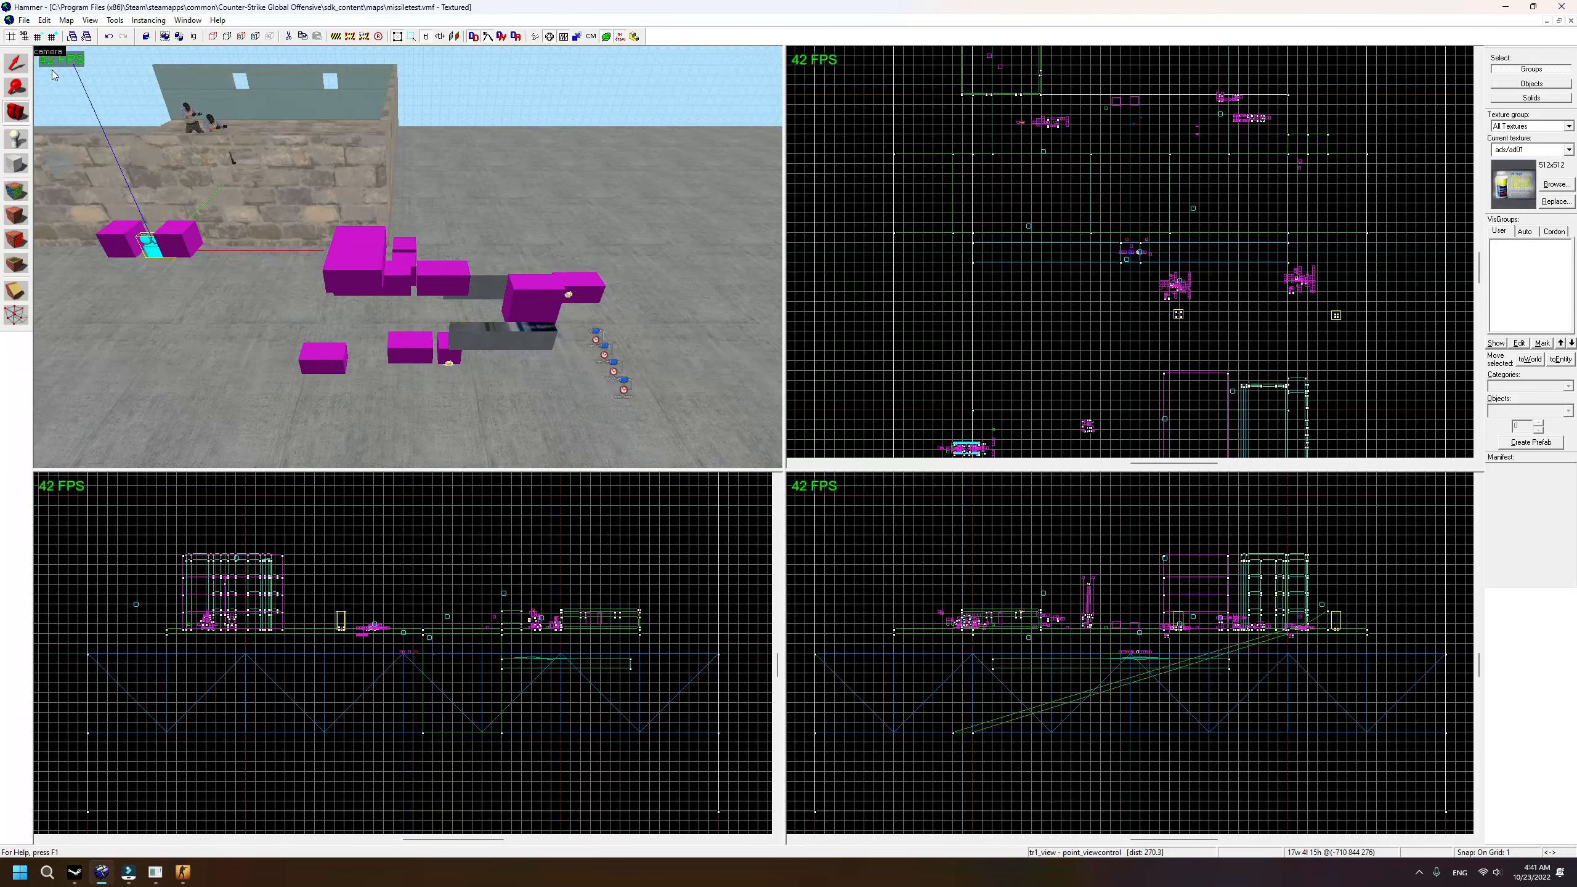
{"action": "scroll", "coordinate": [321, 197], "scroll_direction": "down", "scroll_amount": 4}
{"action": "key", "text": "z"}
{"action": "key", "text": "w"}
{"action": "key", "text": "z"}
{"action": "left_click", "coordinate": [16, 64]}
{"action": "scroll", "coordinate": [500, 312], "scroll_direction": "up", "scroll_amount": 4}
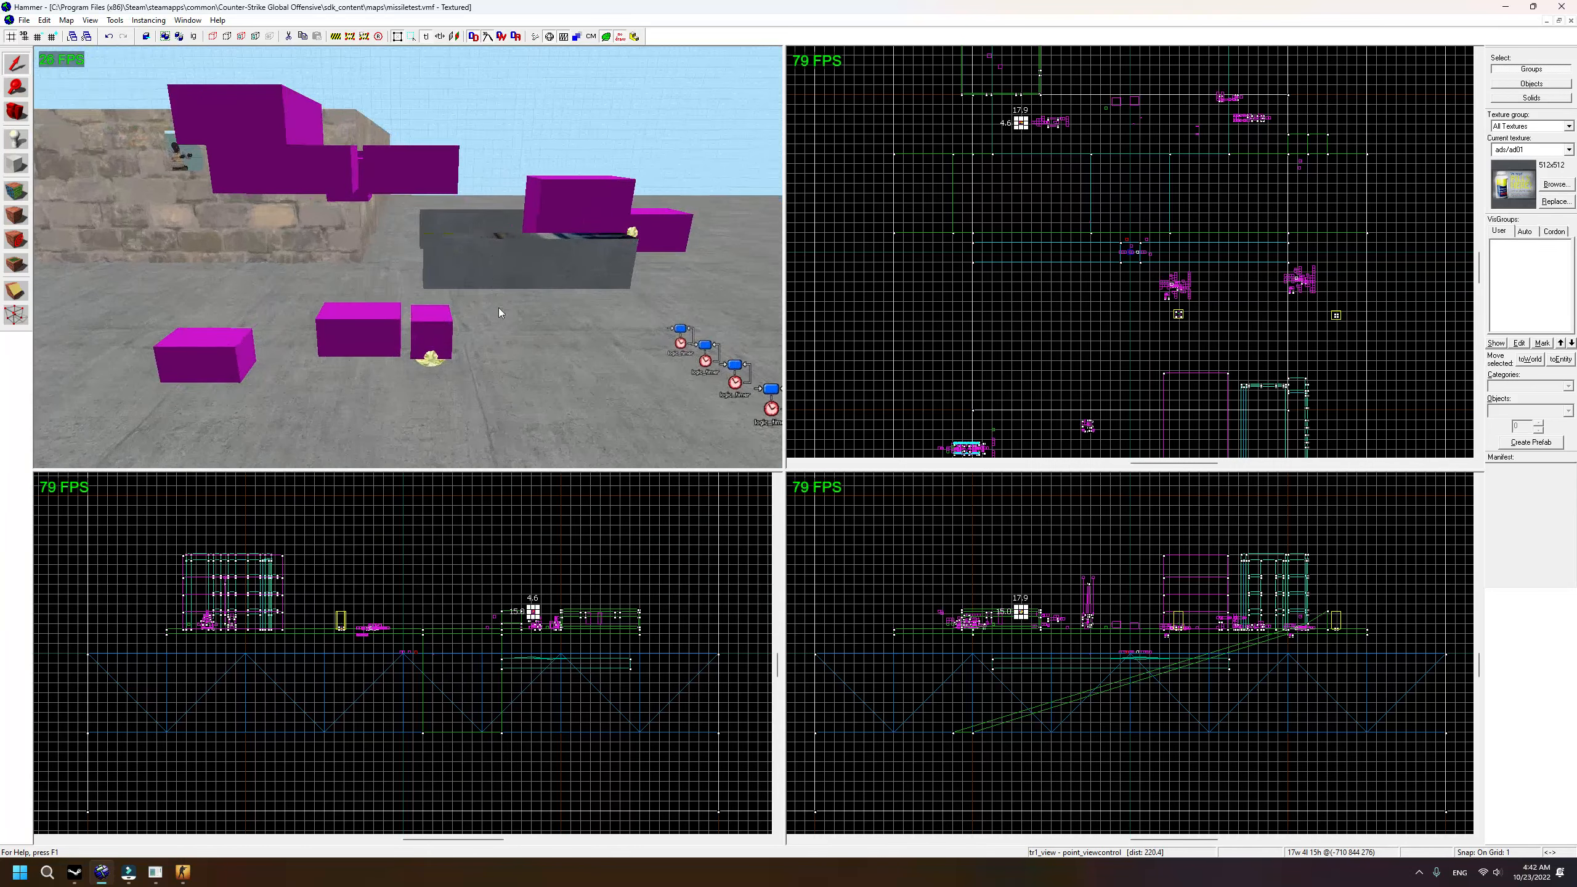
{"action": "double_click", "coordinate": [430, 364]}
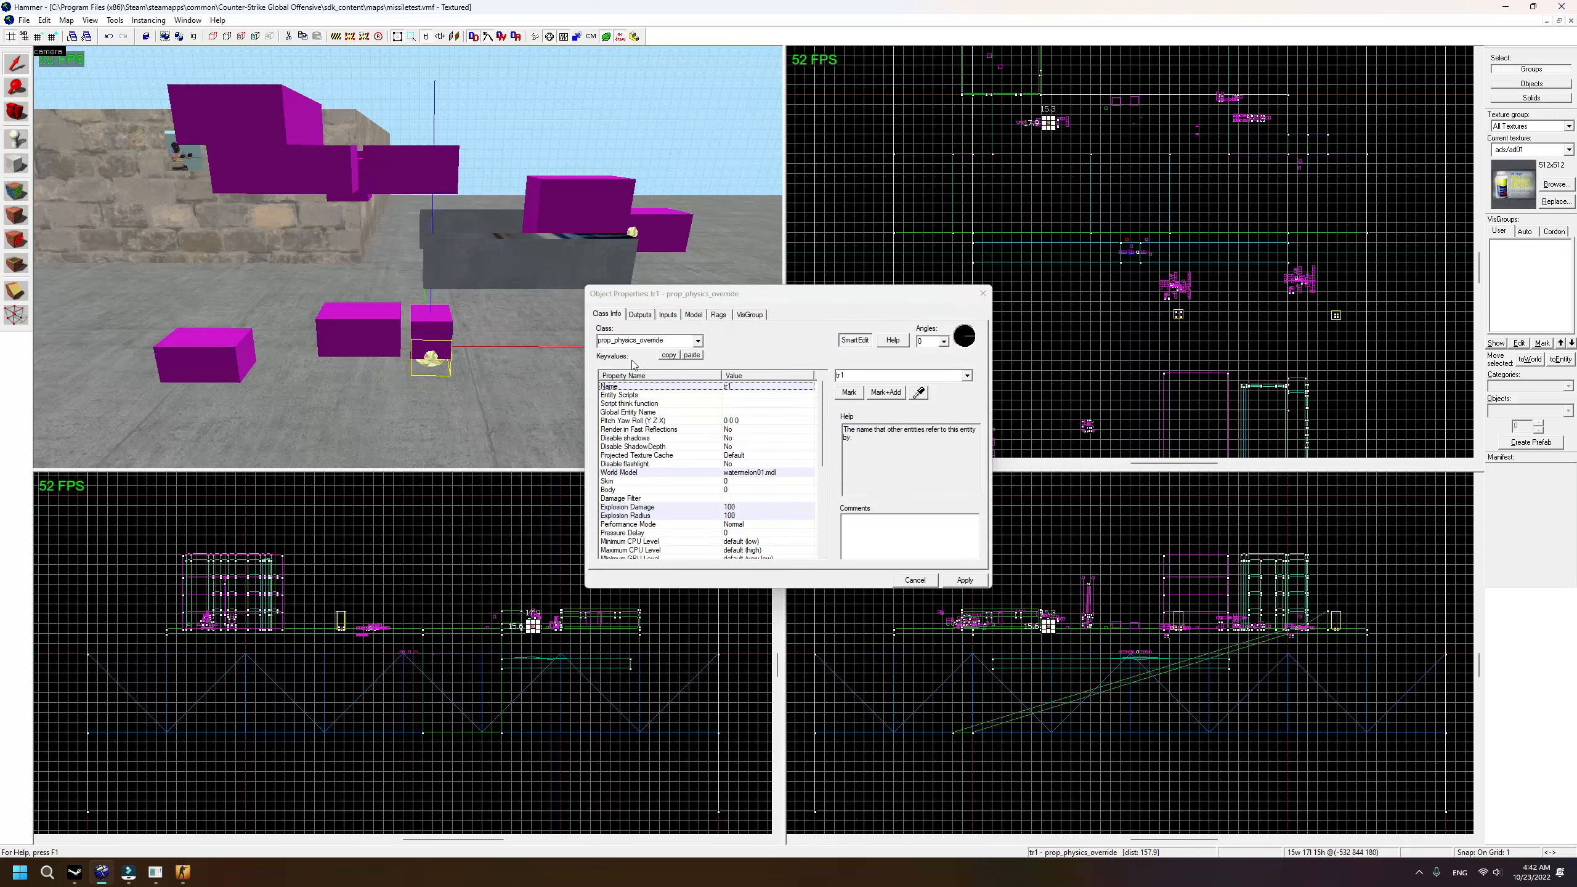
{"action": "left_click", "coordinate": [982, 294]}
{"action": "scroll", "coordinate": [449, 354], "scroll_direction": "down", "scroll_amount": 3}
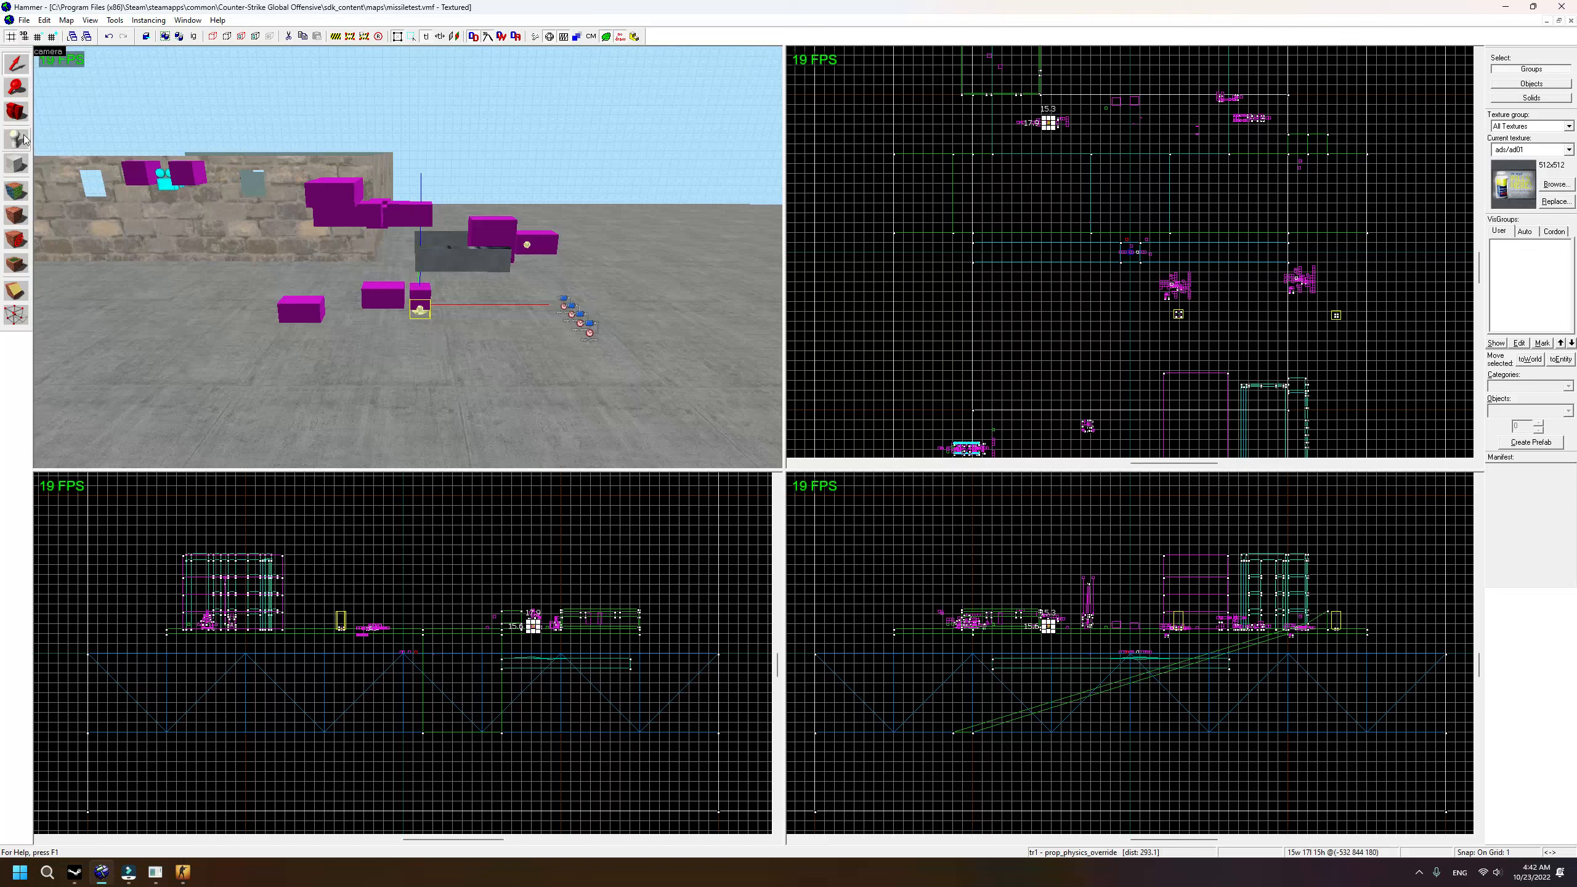
{"action": "left_click", "coordinate": [13, 119]}
{"action": "left_click_drag", "start_coordinate": [373, 251], "coordinate": [407, 256]}
{"action": "key", "text": "w"}
{"action": "key", "text": "w"}
{"action": "key", "text": "s"}
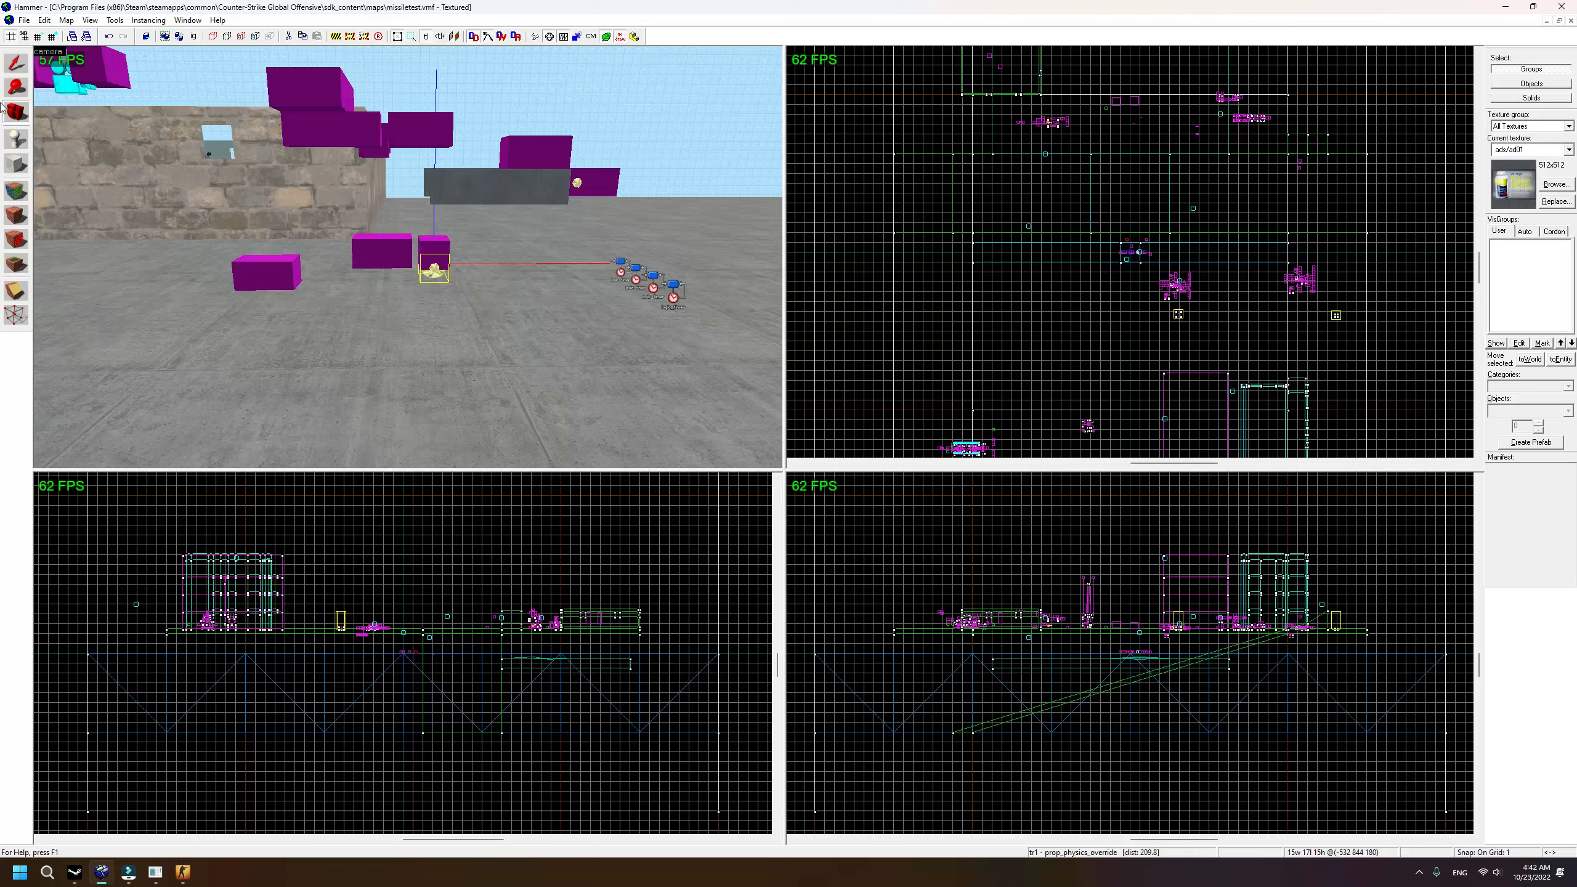
{"action": "left_click", "coordinate": [16, 63]}
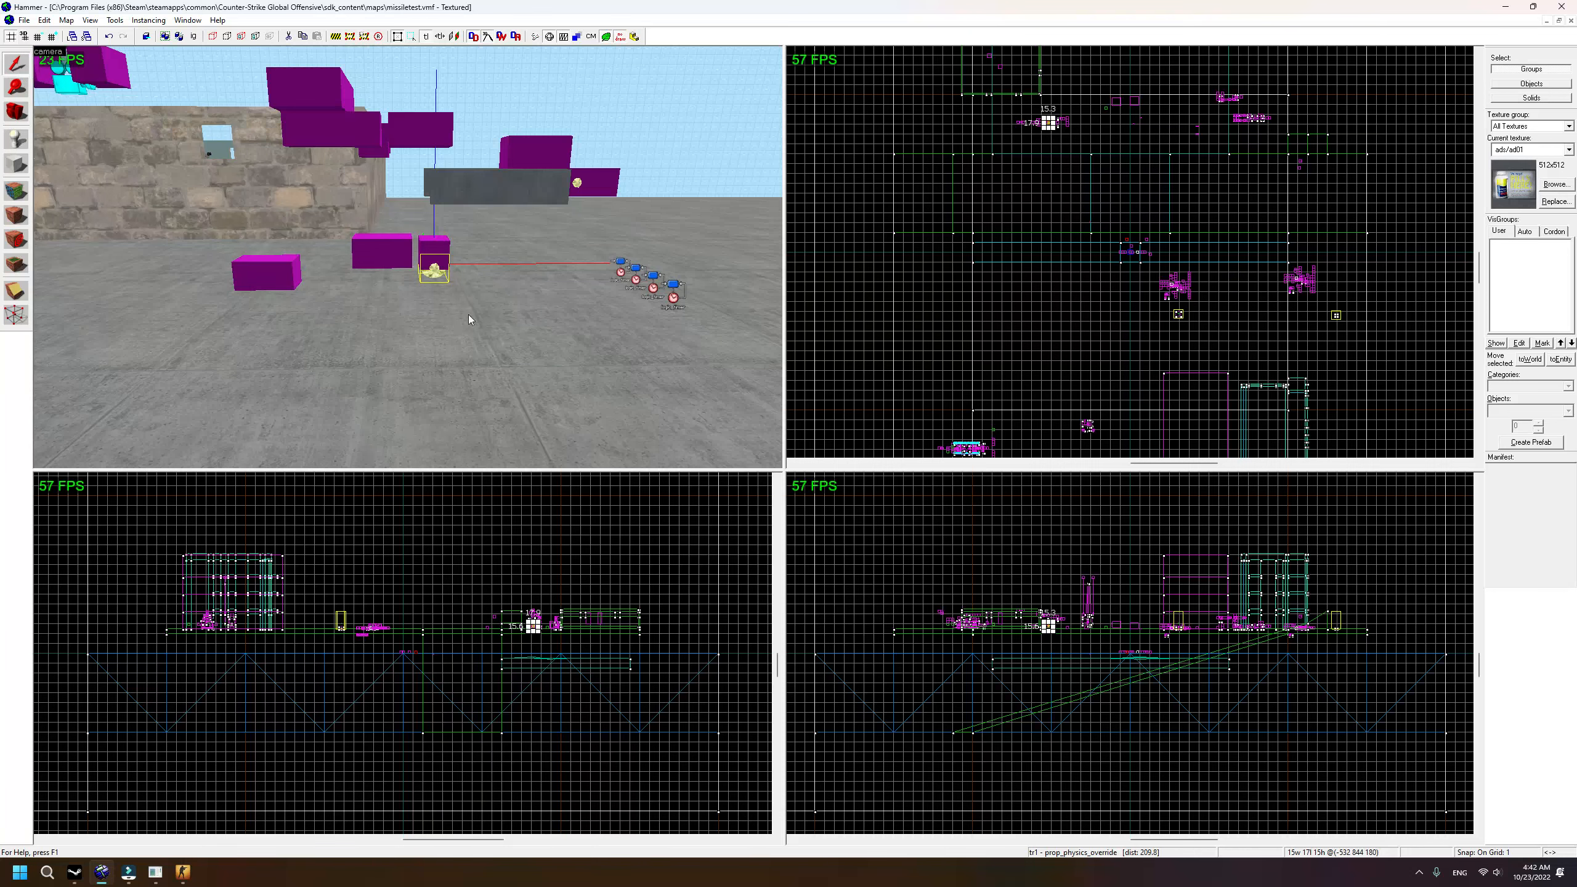
{"action": "left_click", "coordinate": [16, 164]}
Step: Create a 24×24 block from a square outlined in the Top view
{"action": "scroll", "coordinate": [1162, 276], "scroll_direction": "down", "scroll_amount": 3}
{"action": "scroll", "coordinate": [1197, 314], "scroll_direction": "up", "scroll_amount": 9}
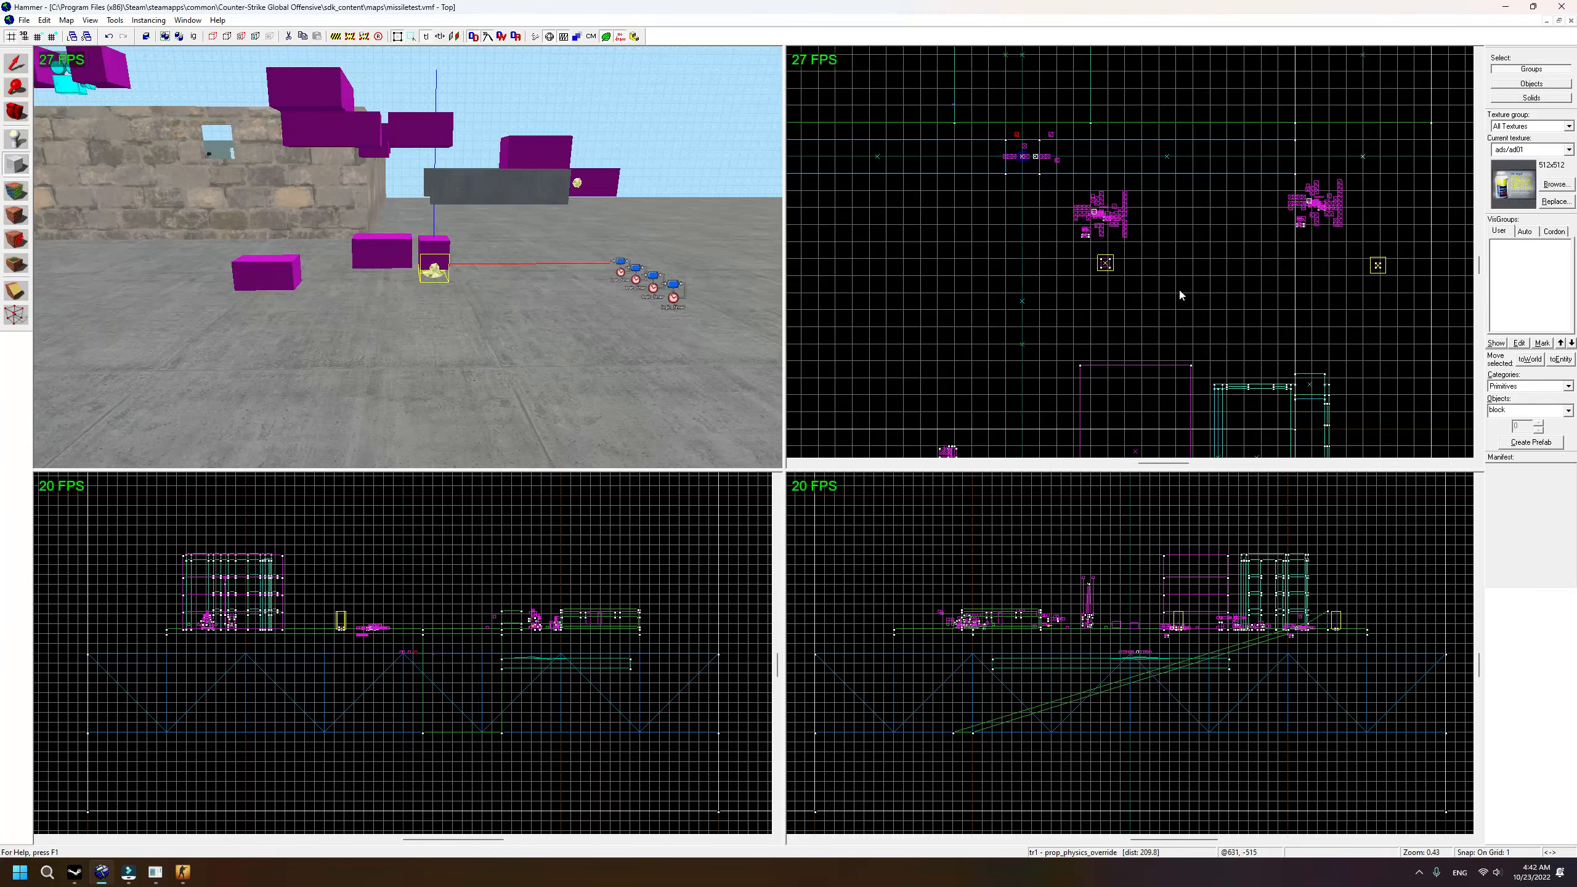
{"action": "scroll", "coordinate": [1047, 295], "scroll_direction": "down", "scroll_amount": 3}
{"action": "scroll", "coordinate": [1122, 237], "scroll_direction": "up", "scroll_amount": 15}
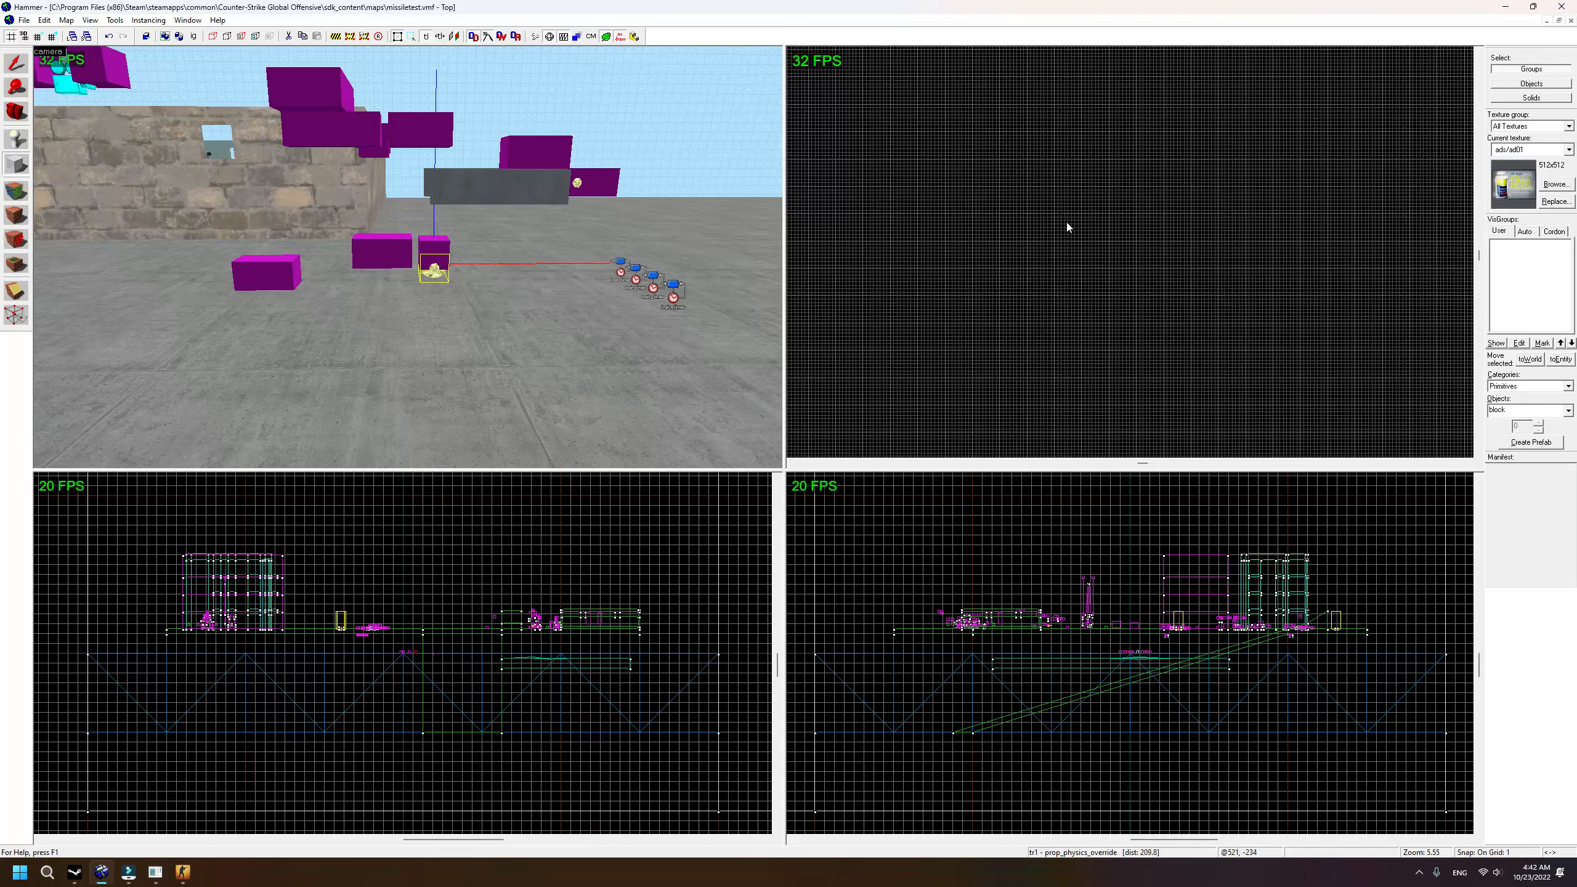
{"action": "left_click_drag", "start_coordinate": [1011, 226], "coordinate": [1103, 315]}
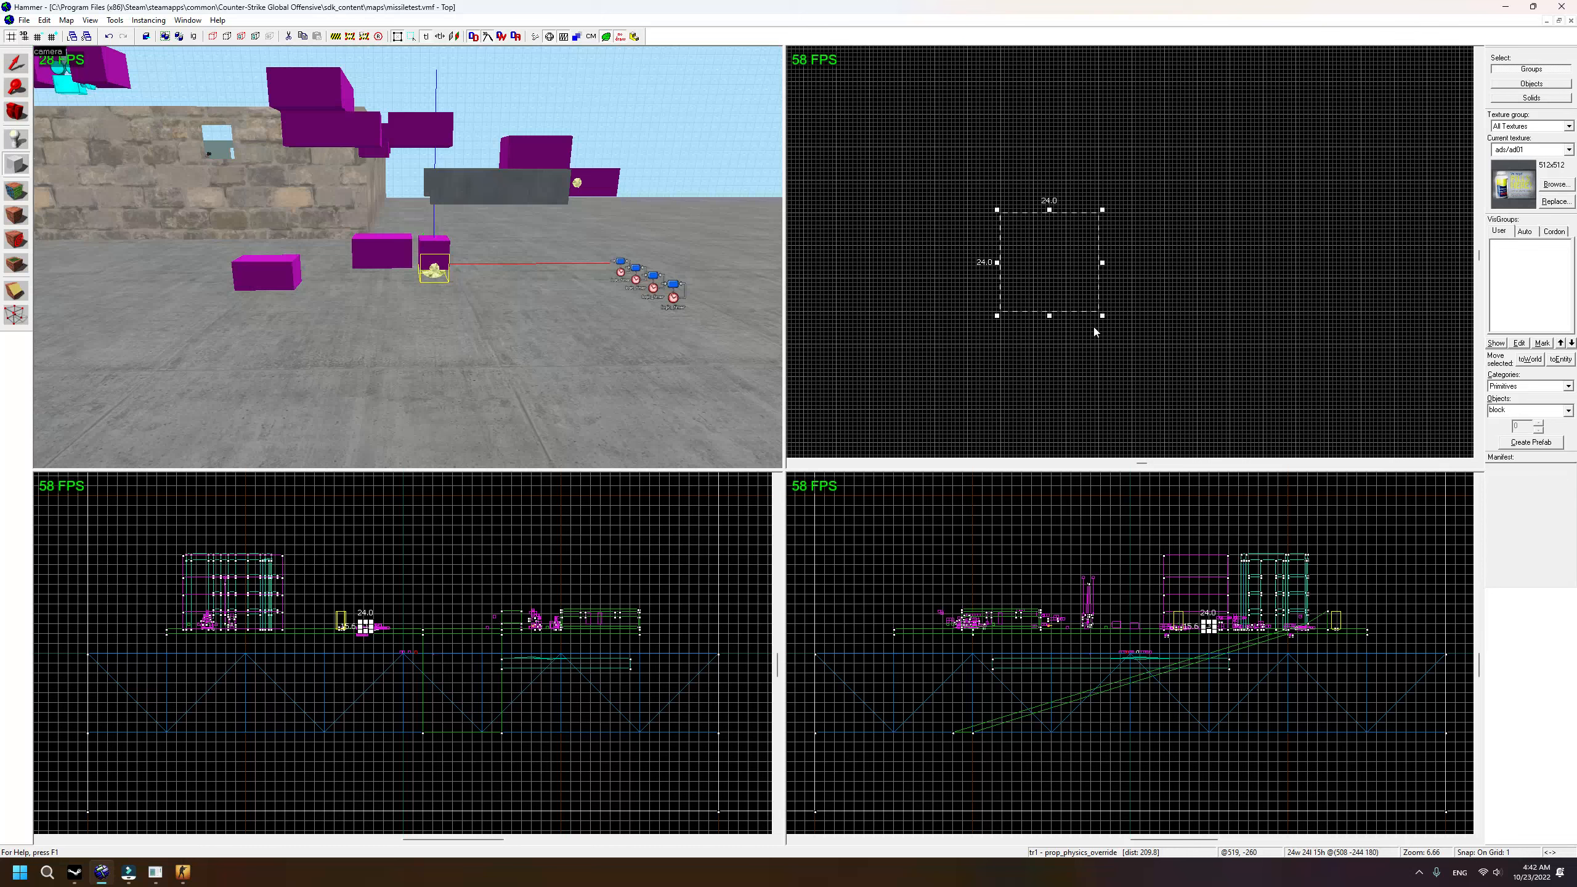
{"action": "key", "text": "Return"}
Step: Select the new block and move it next to the wooden crates
{"action": "left_click", "coordinate": [16, 64]}
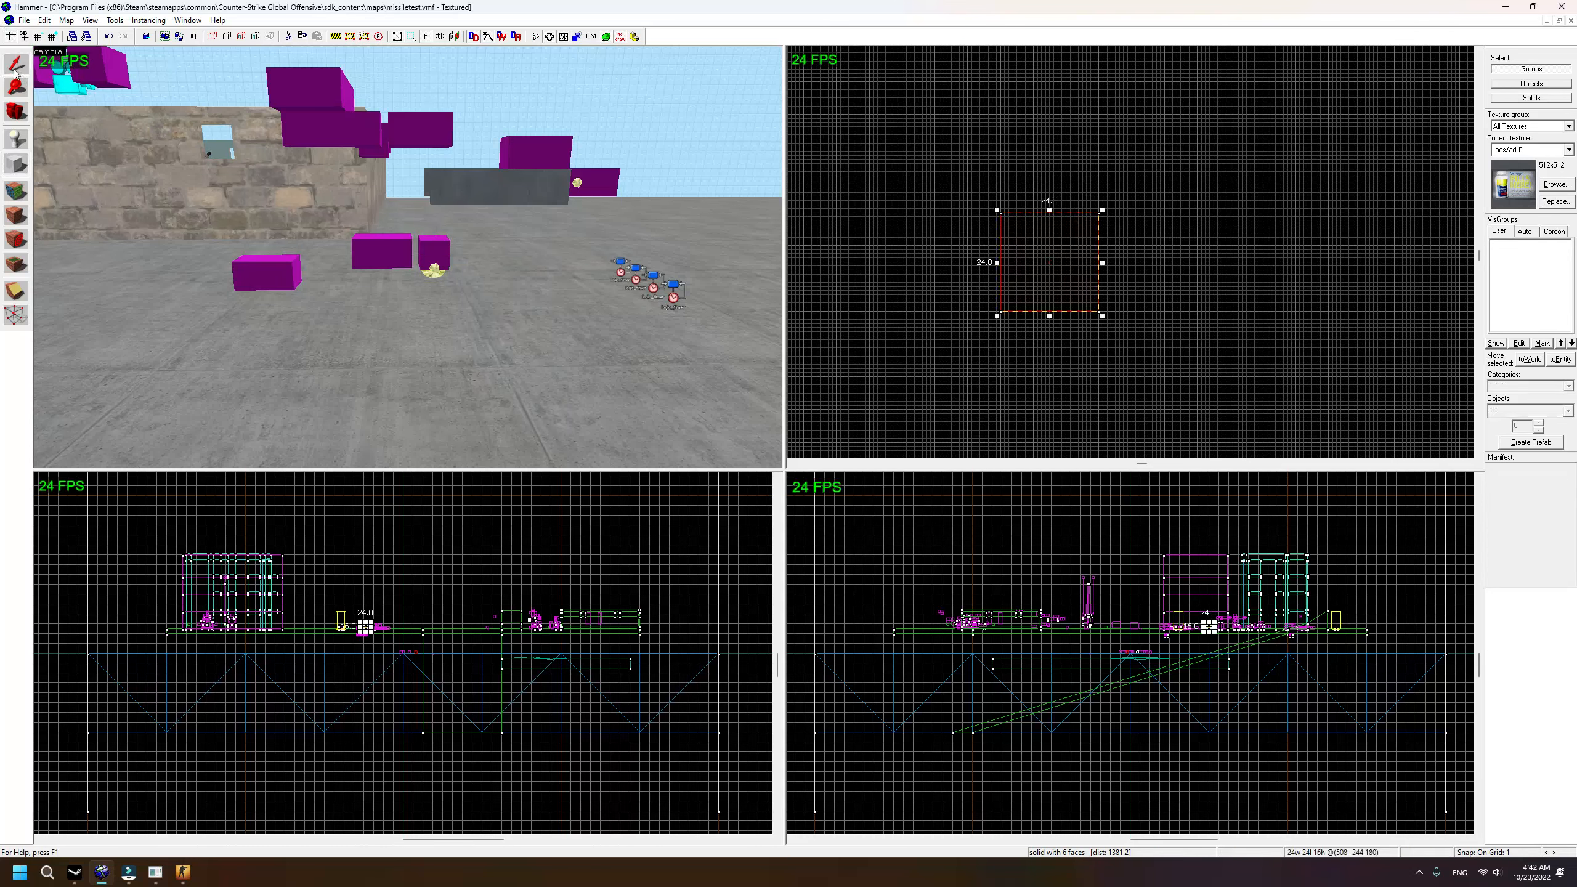
{"action": "key", "text": "s"}
{"action": "key", "text": "a"}
{"action": "scroll", "coordinate": [1257, 631], "scroll_direction": "up", "scroll_amount": 6}
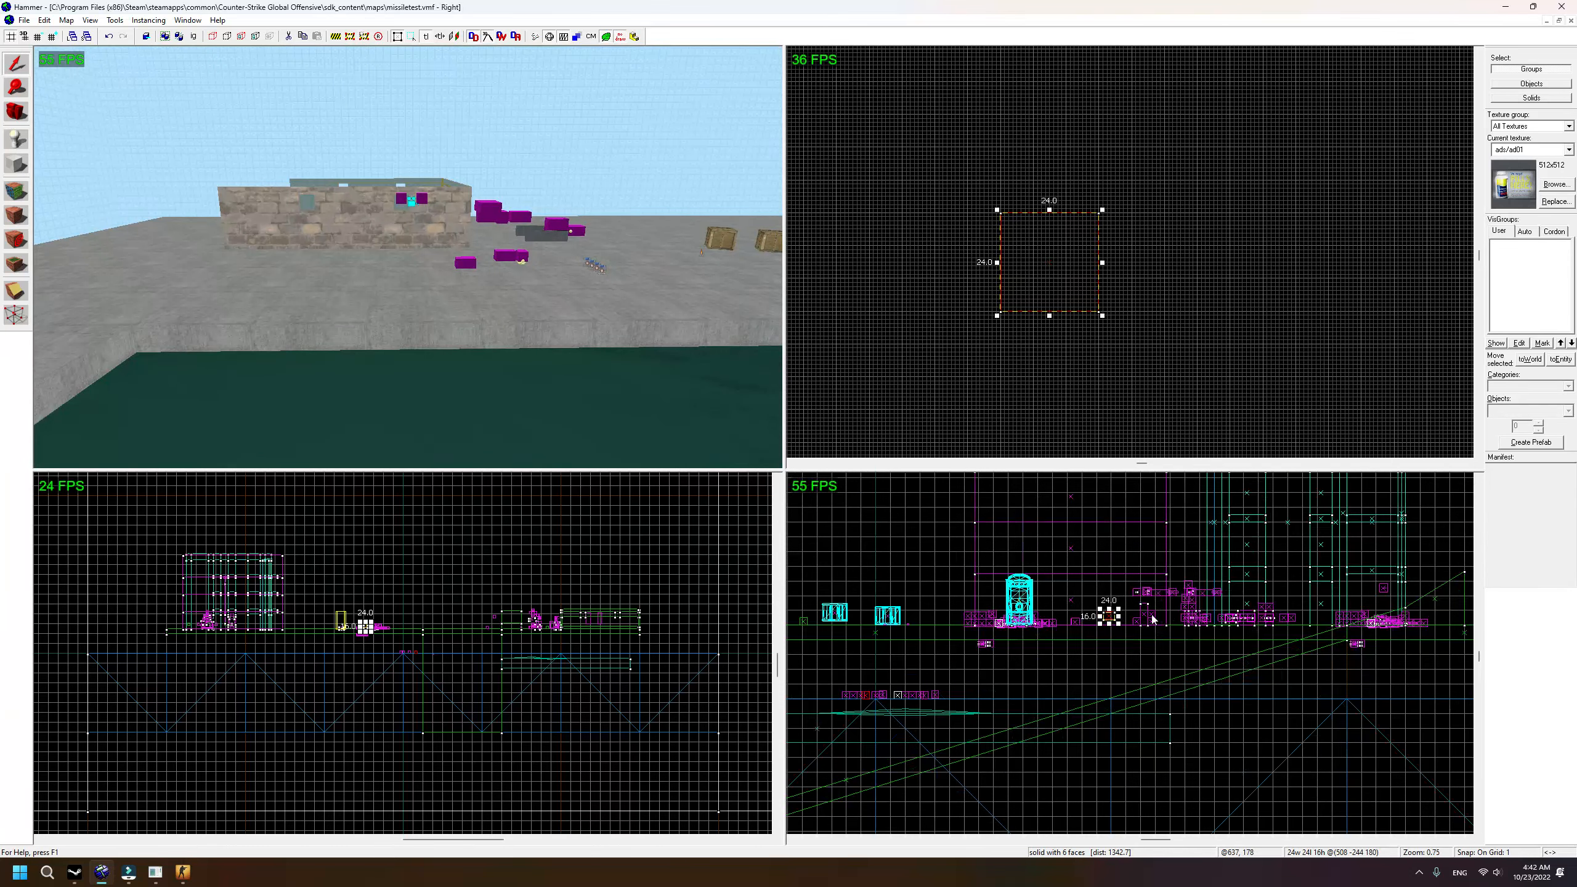
{"action": "key", "text": "s"}
{"action": "key", "text": "s"}
{"action": "scroll", "coordinate": [1210, 310], "scroll_direction": "down", "scroll_amount": 5}
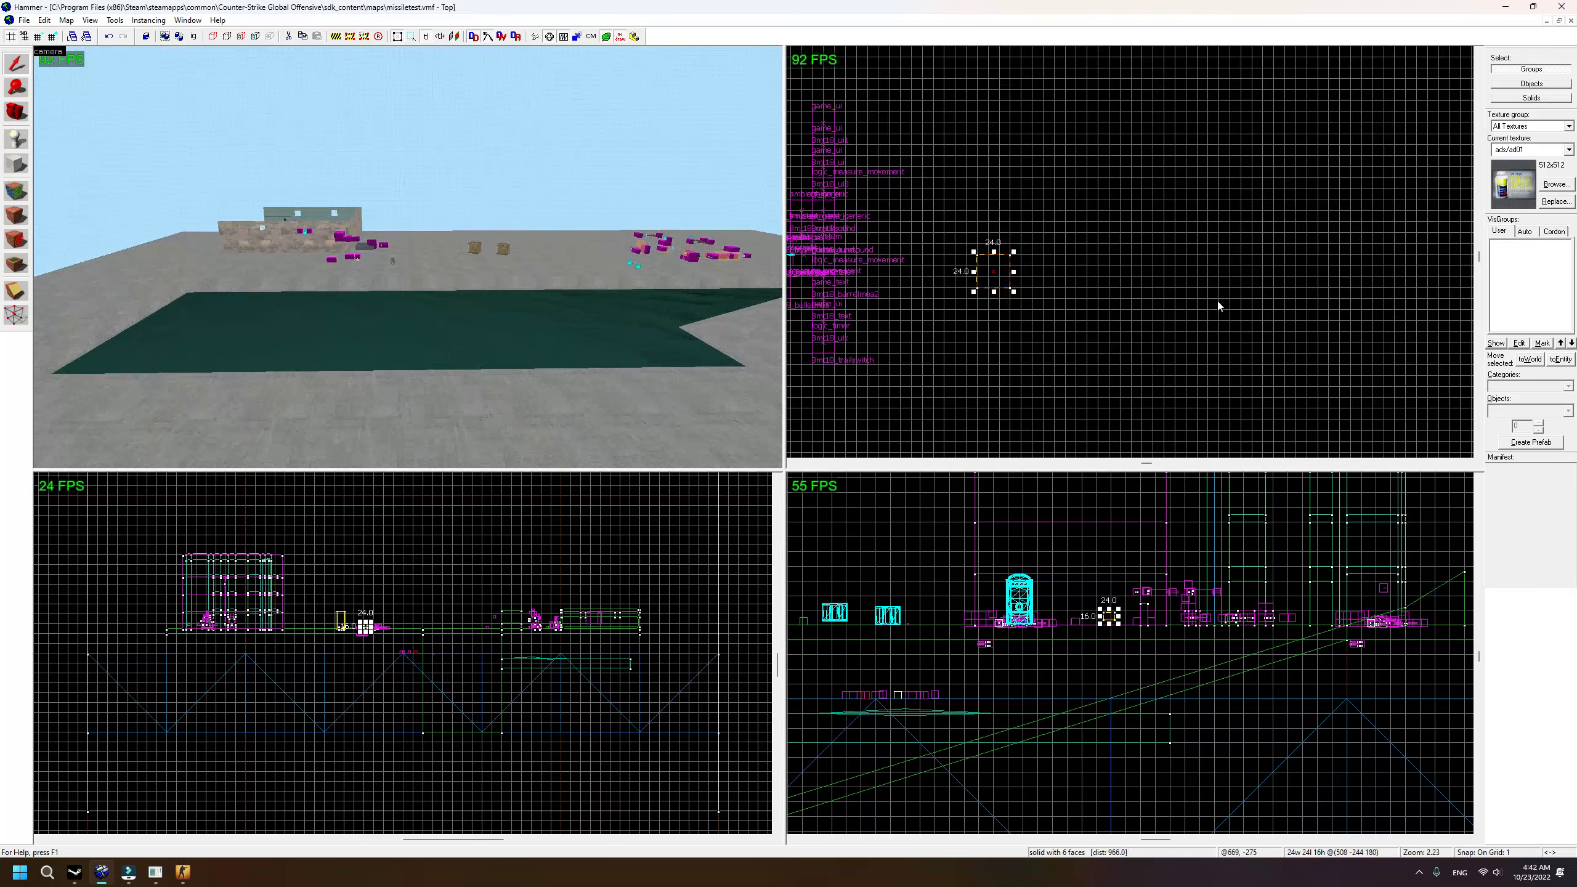
{"action": "scroll", "coordinate": [1203, 310], "scroll_direction": "down", "scroll_amount": 3}
{"action": "scroll", "coordinate": [1174, 247], "scroll_direction": "up", "scroll_amount": 3}
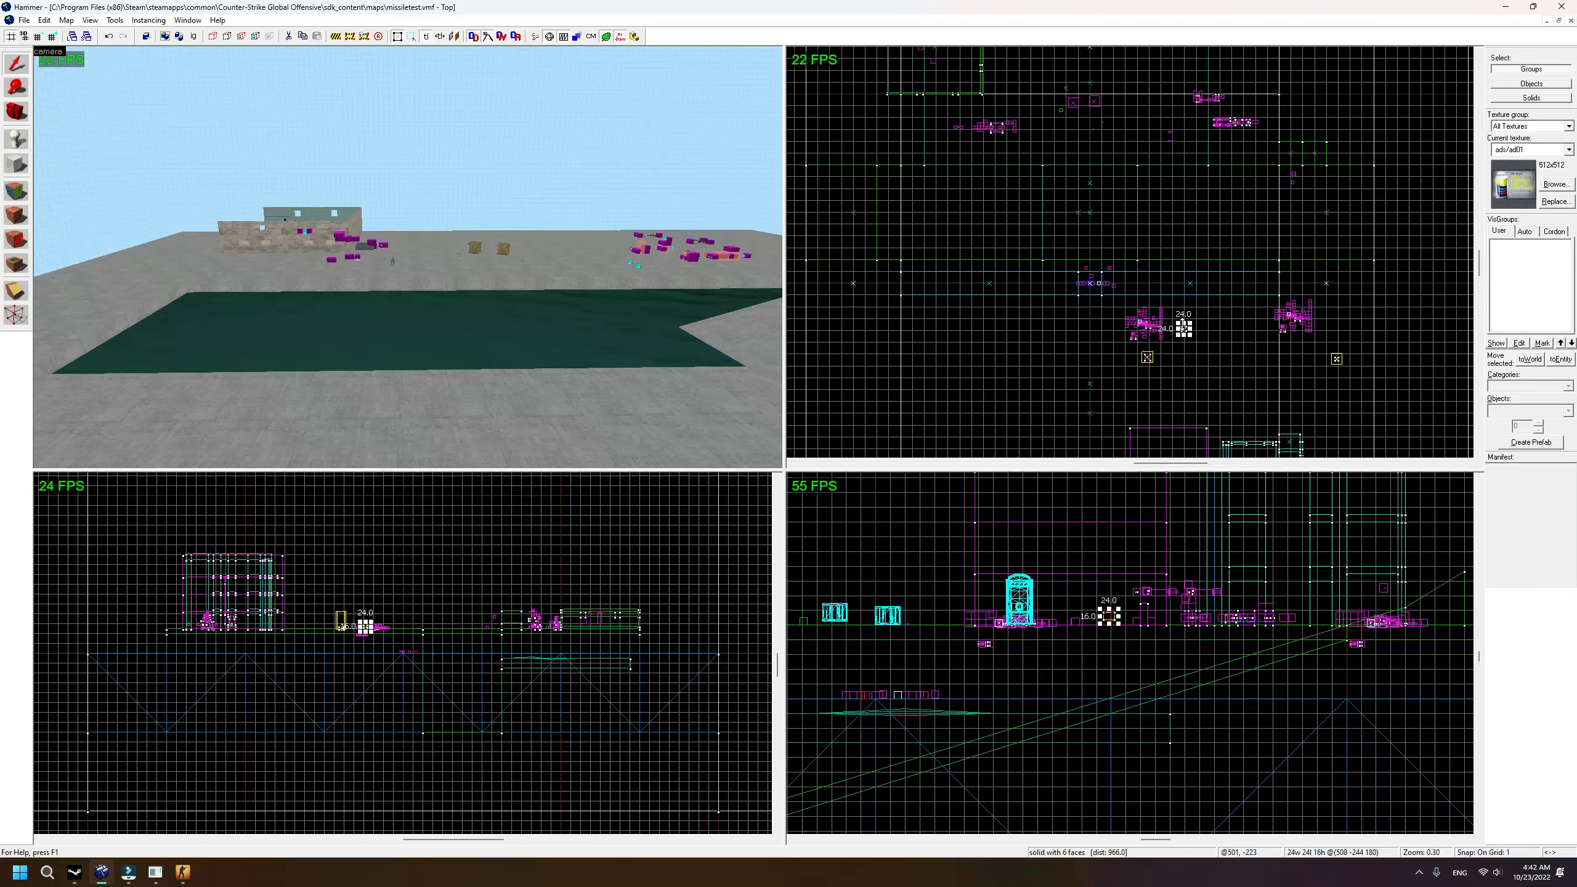
{"action": "left_click_drag", "start_coordinate": [1183, 328], "coordinate": [1043, 140]}
Step: Set the block's height to 16 units resting on the floor in the Front view
{"action": "key", "text": "w"}
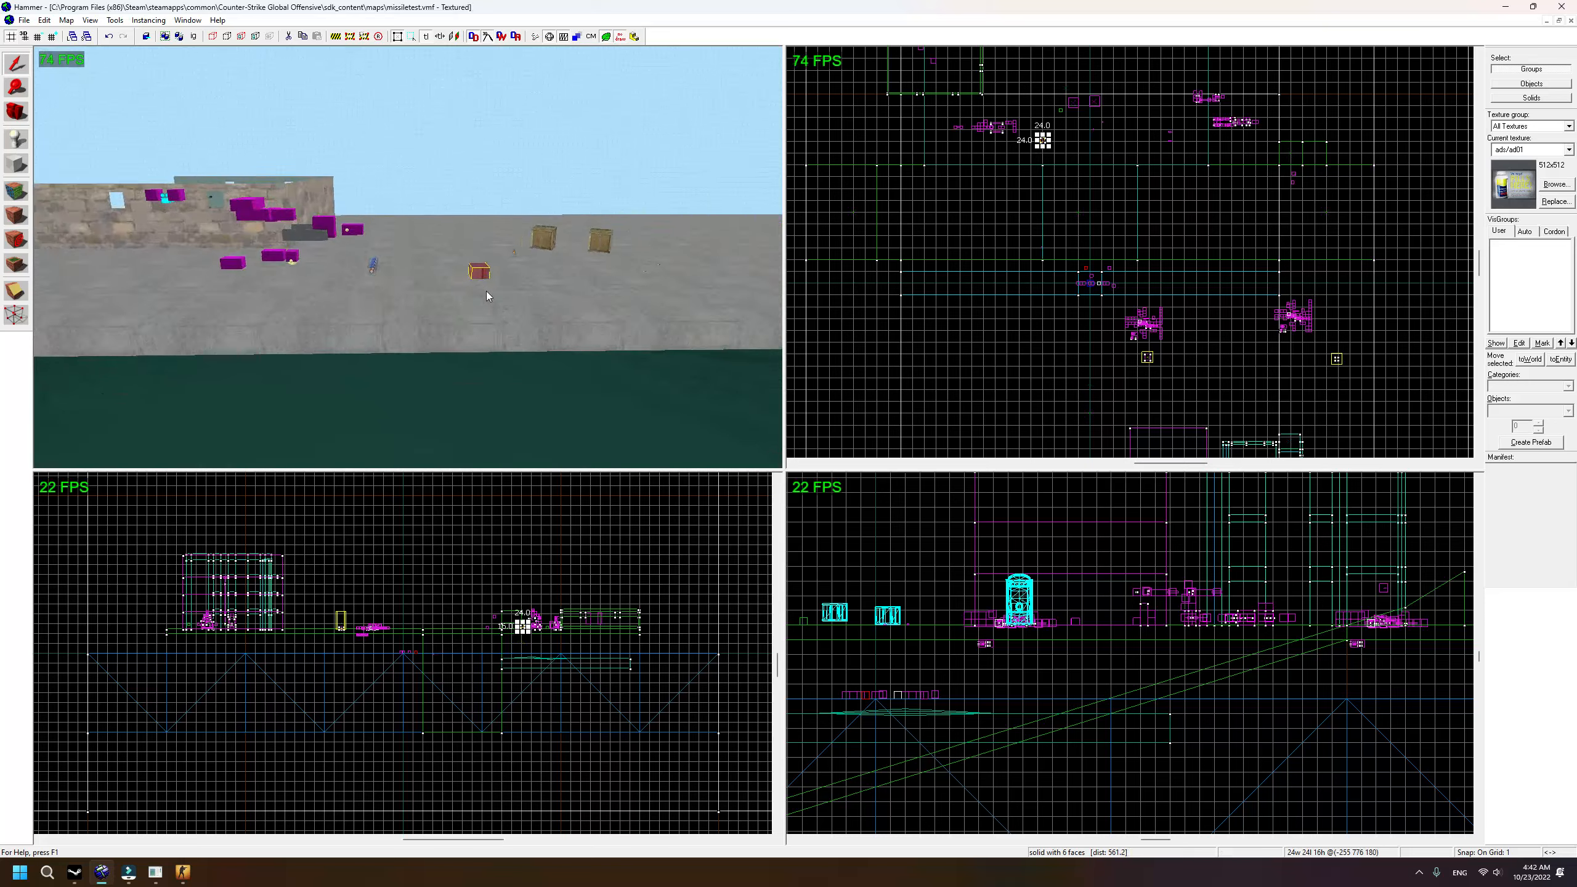
{"action": "scroll", "coordinate": [457, 684], "scroll_direction": "up", "scroll_amount": 10}
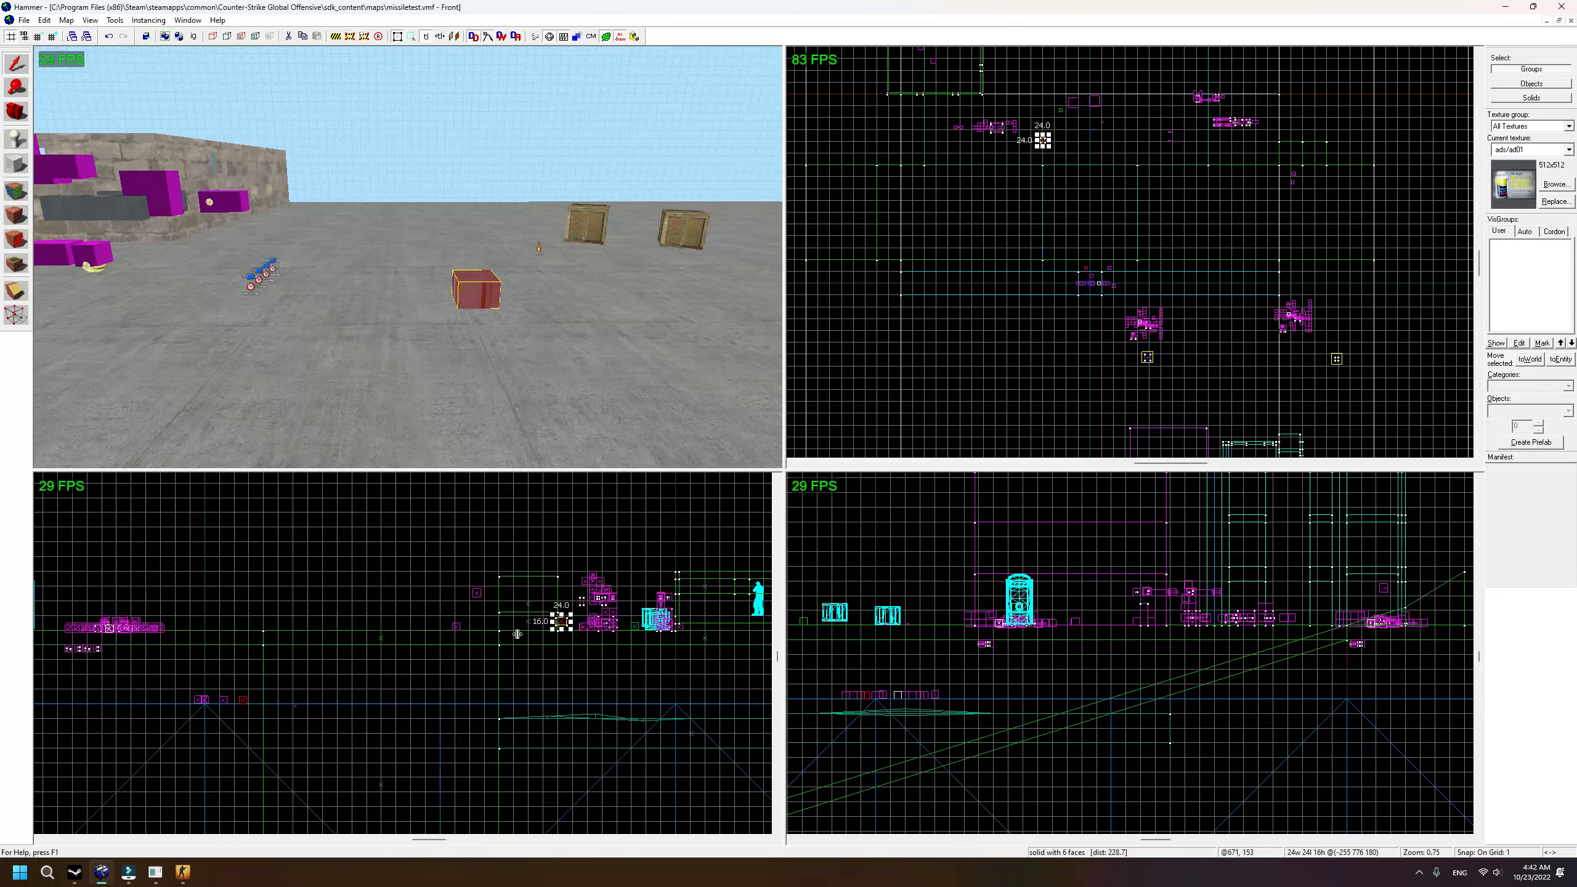
{"action": "left_click_drag", "start_coordinate": [458, 666], "coordinate": [459, 700]}
{"action": "left_click_drag", "start_coordinate": [460, 526], "coordinate": [415, 654]}
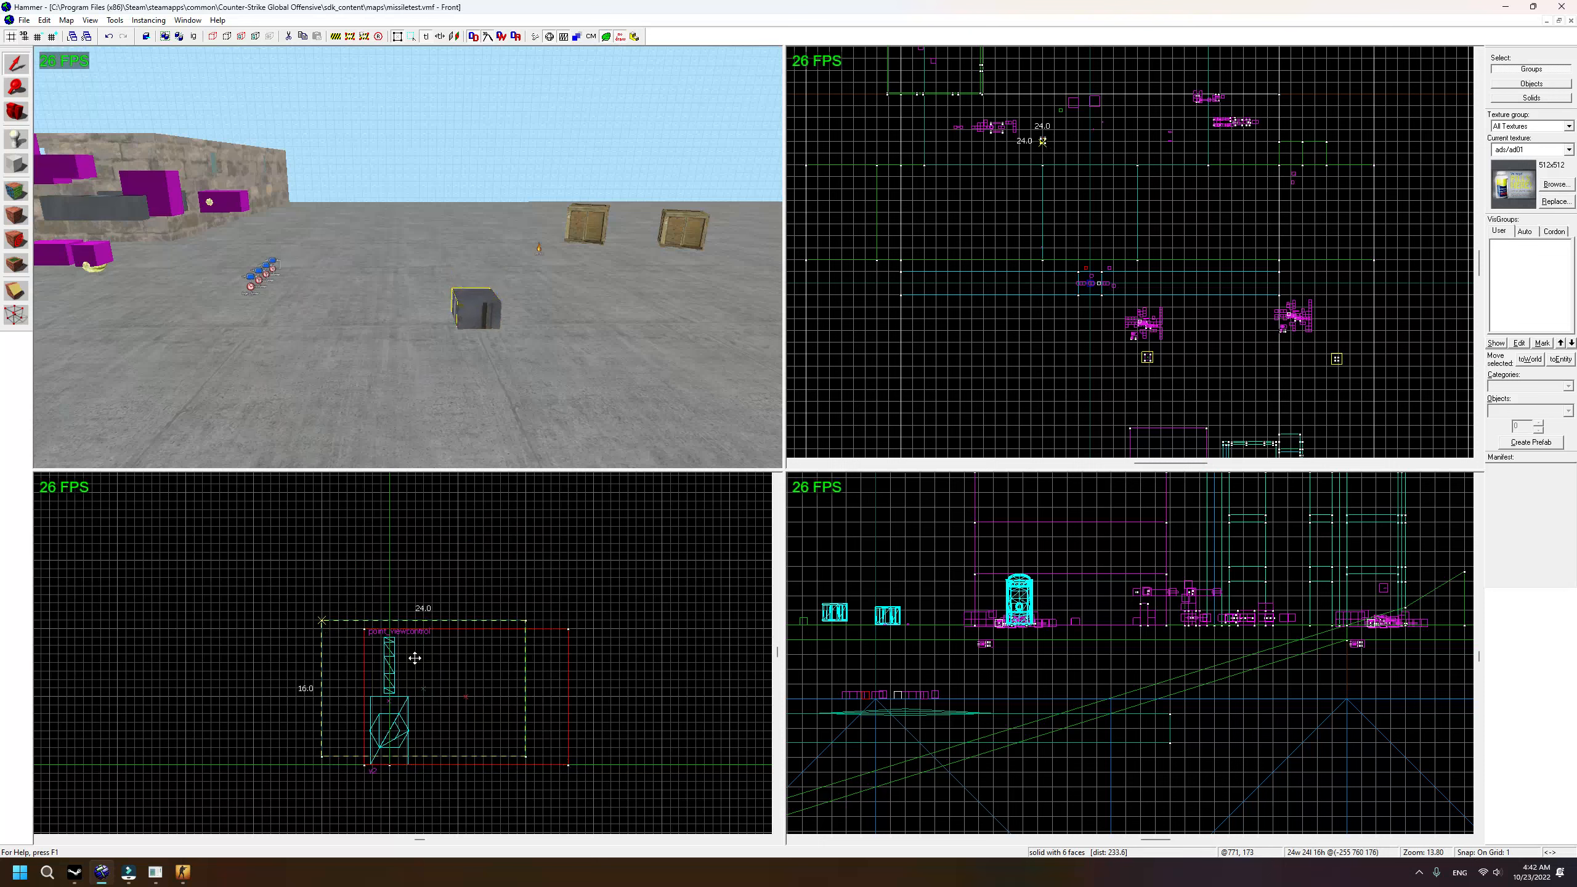
{"action": "scroll", "coordinate": [503, 278], "scroll_direction": "up", "scroll_amount": 2}
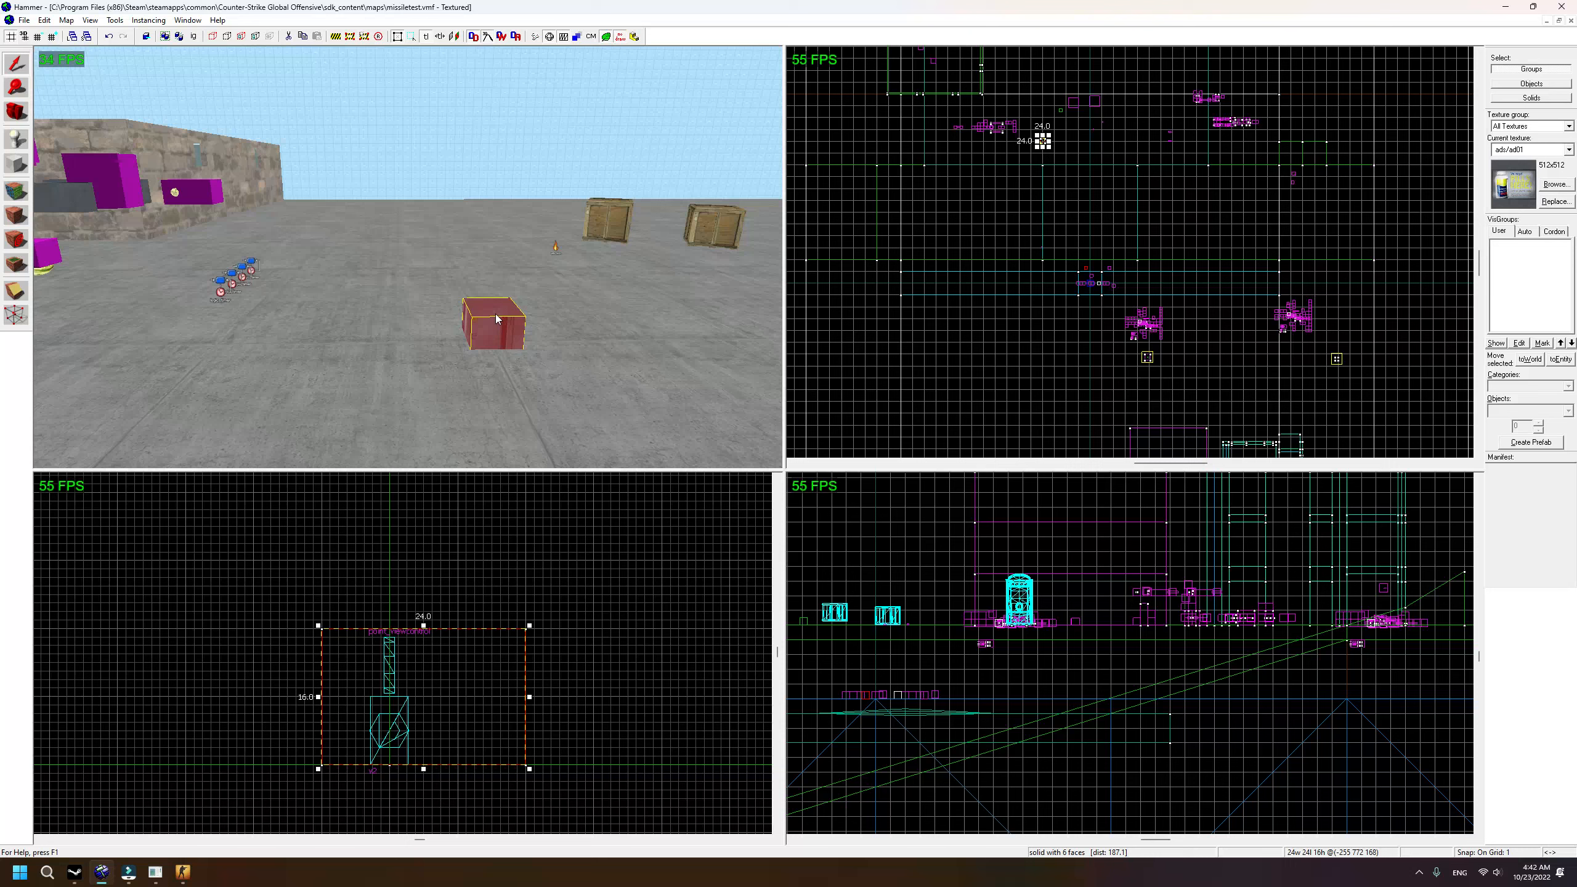
Step: Tie the block to a func_physbox entity named tr2 and apply it
{"action": "key", "text": "ctrl+t"}
{"action": "left_click_drag", "start_coordinate": [667, 340], "coordinate": [612, 347]}
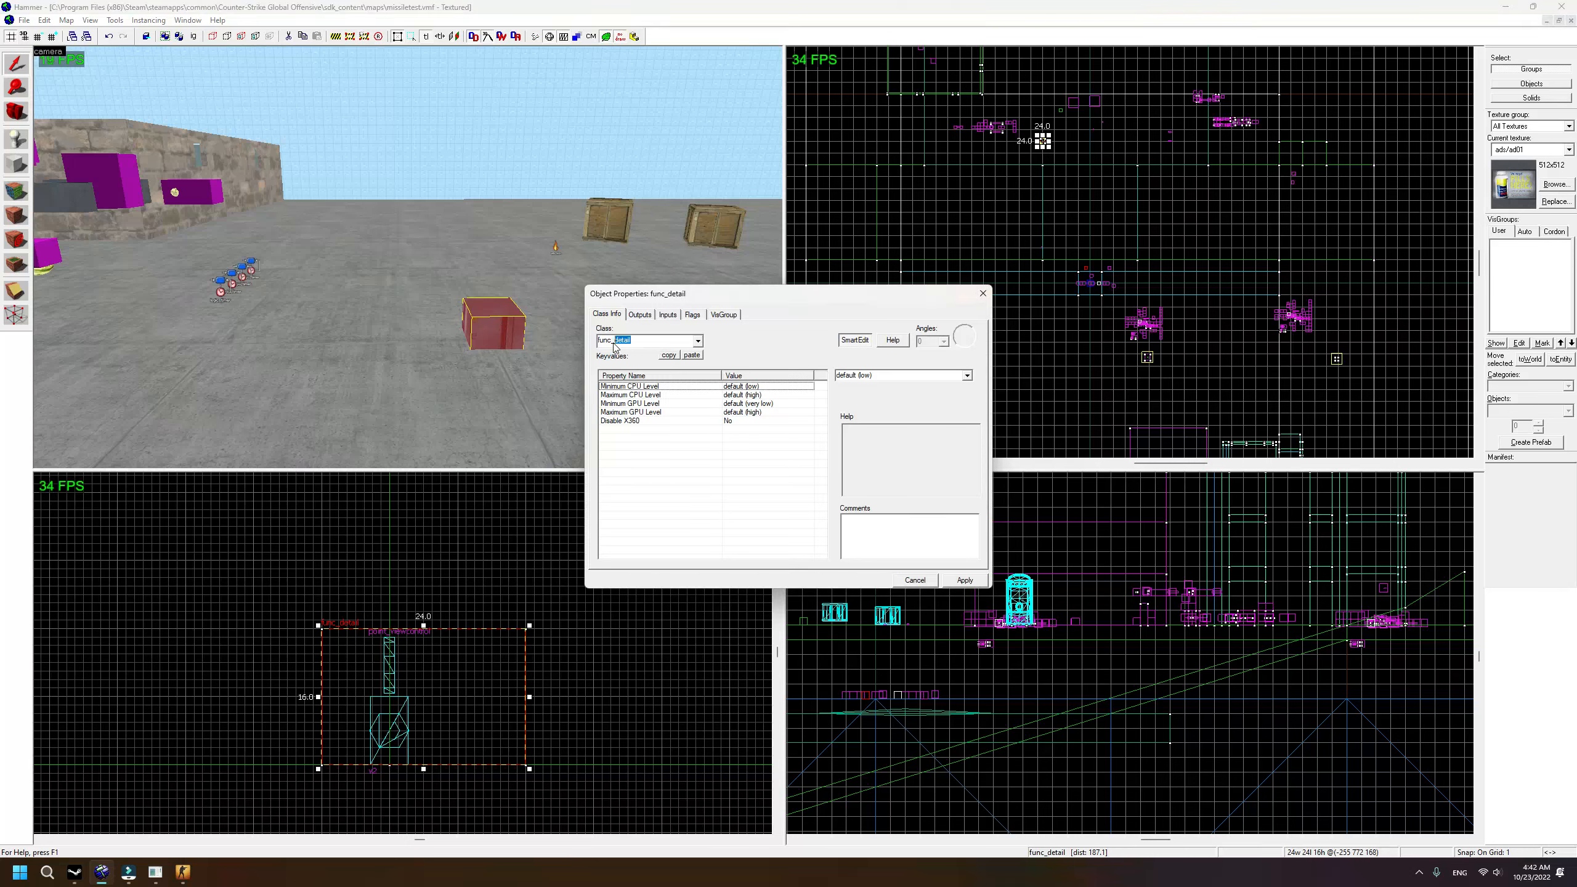
{"action": "type", "text": "phy"}
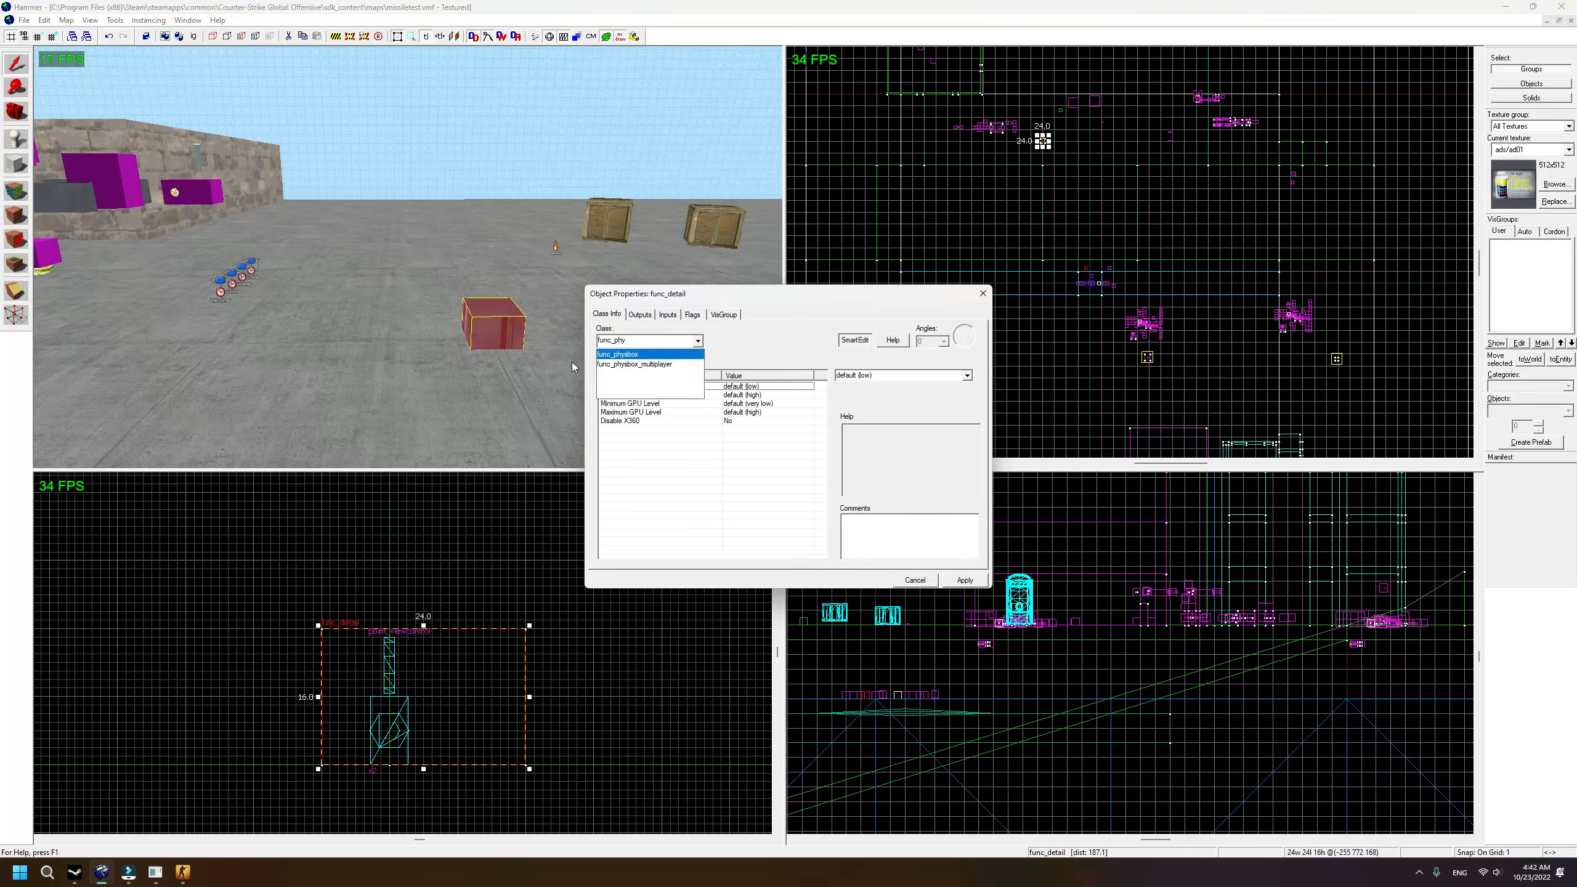
{"action": "left_click", "coordinate": [653, 356]}
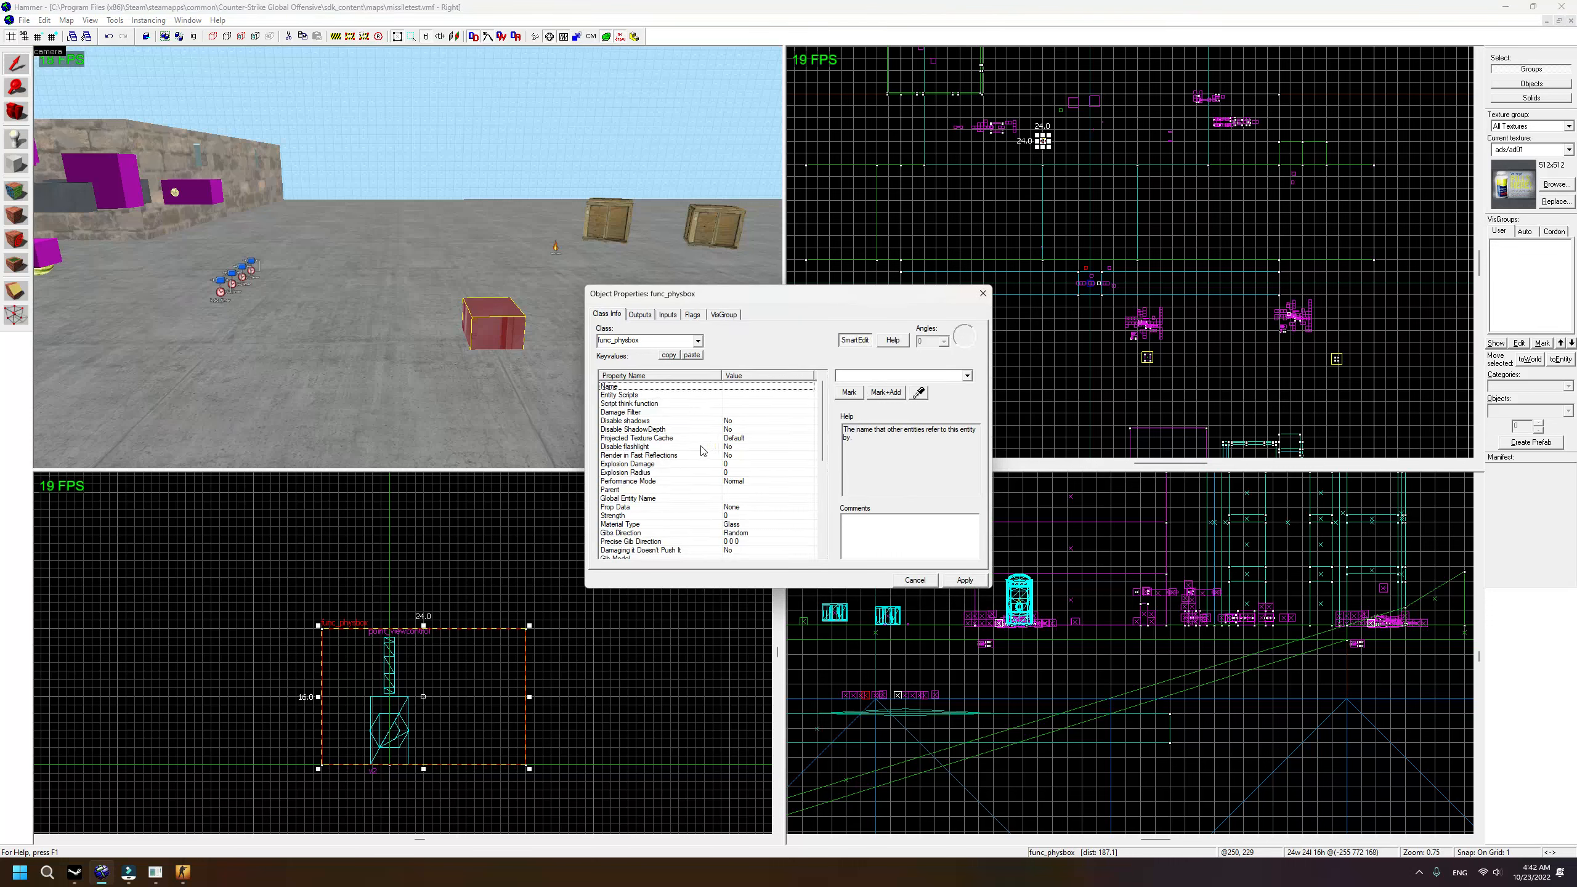
{"action": "type", "text": "tr2"}
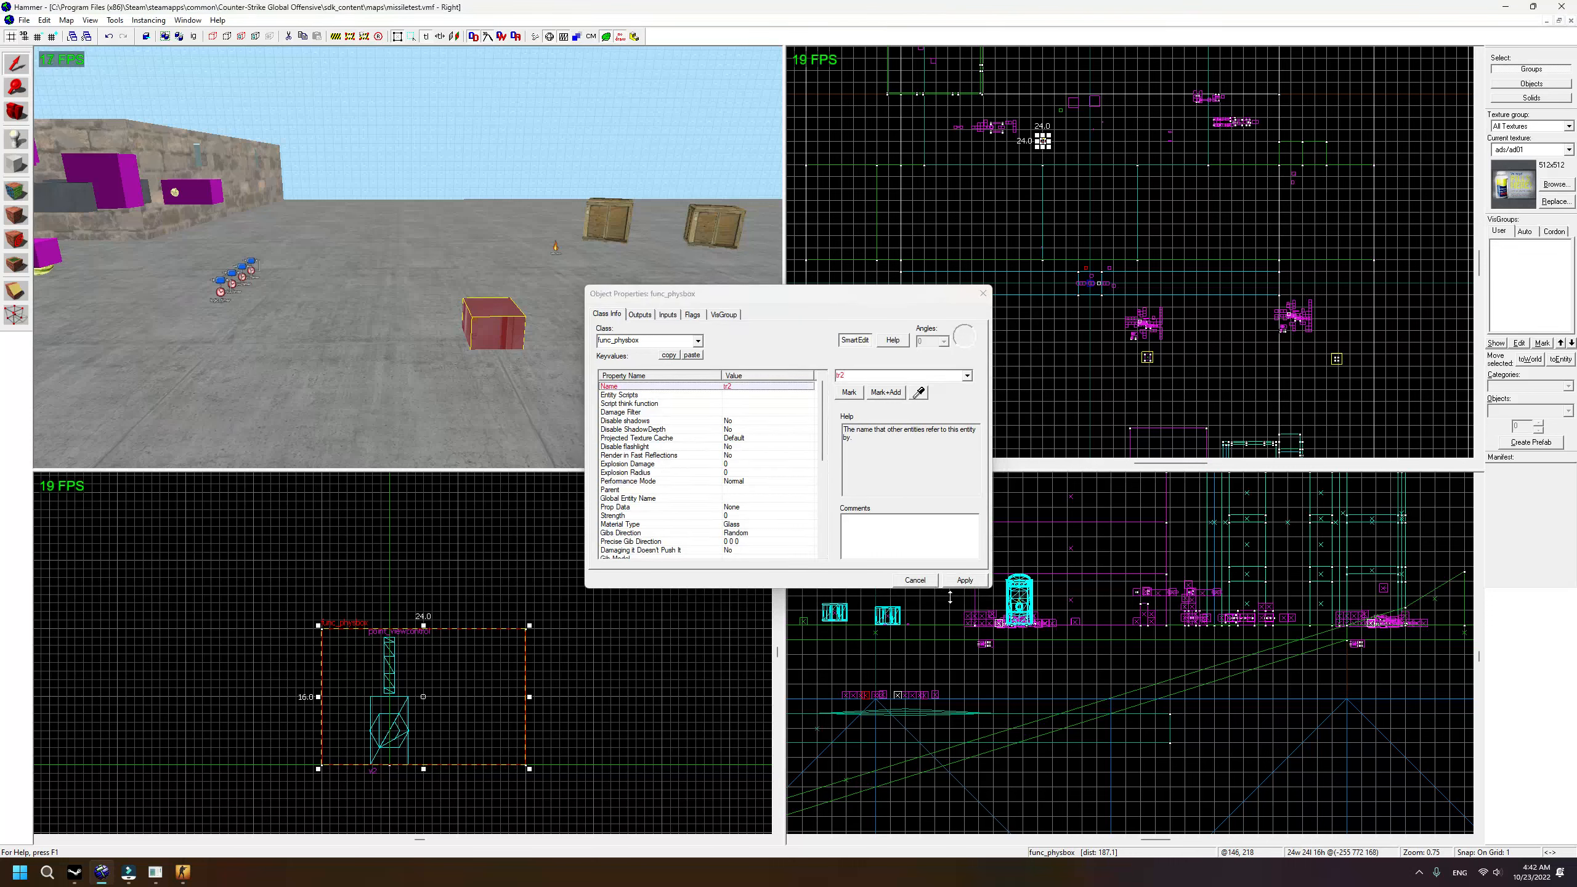
{"action": "left_click", "coordinate": [965, 579]}
Step: Review the Material Type, Gibs Direction, Origin, Render Mode and End Fade Dist properties, then close
{"action": "scroll", "coordinate": [741, 444], "scroll_direction": "down", "scroll_amount": 4}
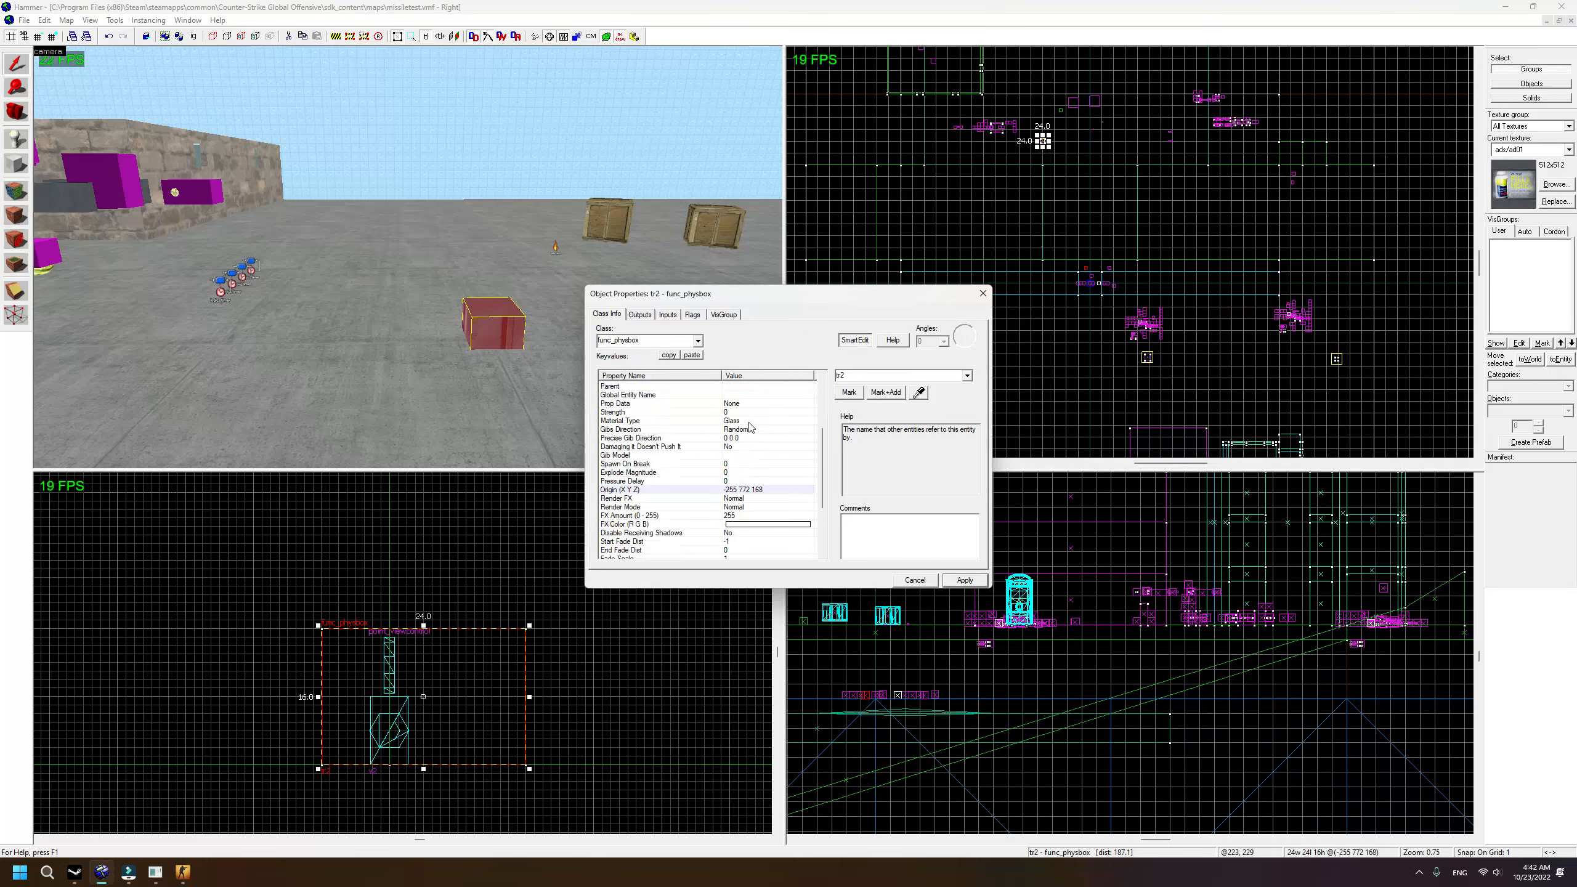
{"action": "left_click", "coordinate": [749, 423]}
{"action": "left_click", "coordinate": [752, 427]}
{"action": "left_click", "coordinate": [772, 492]}
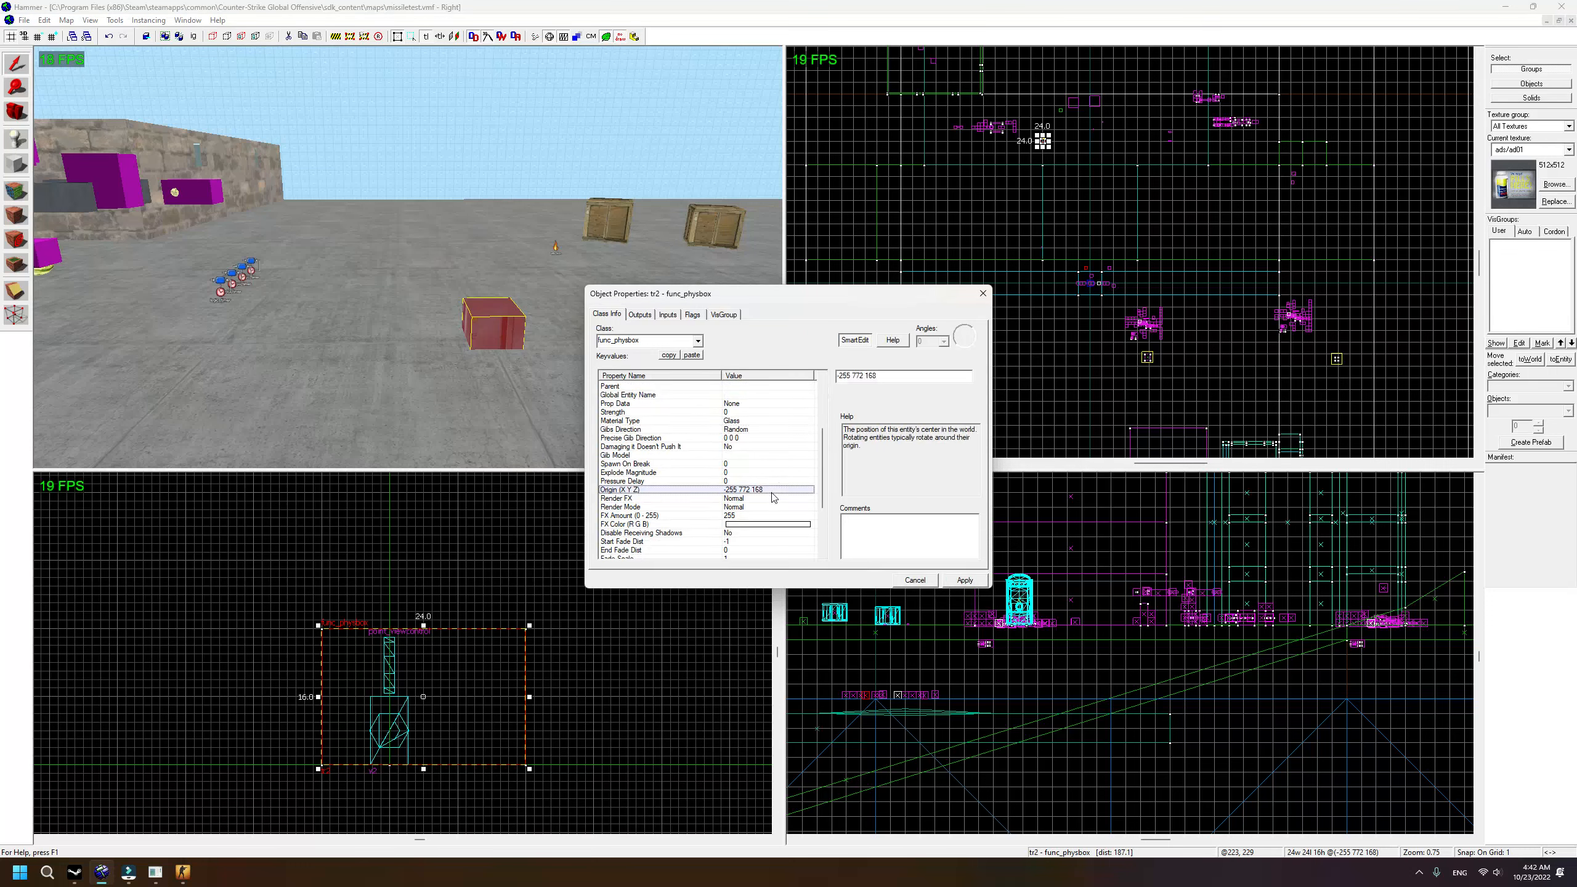
{"action": "left_click", "coordinate": [738, 509]}
{"action": "left_click", "coordinate": [758, 549]}
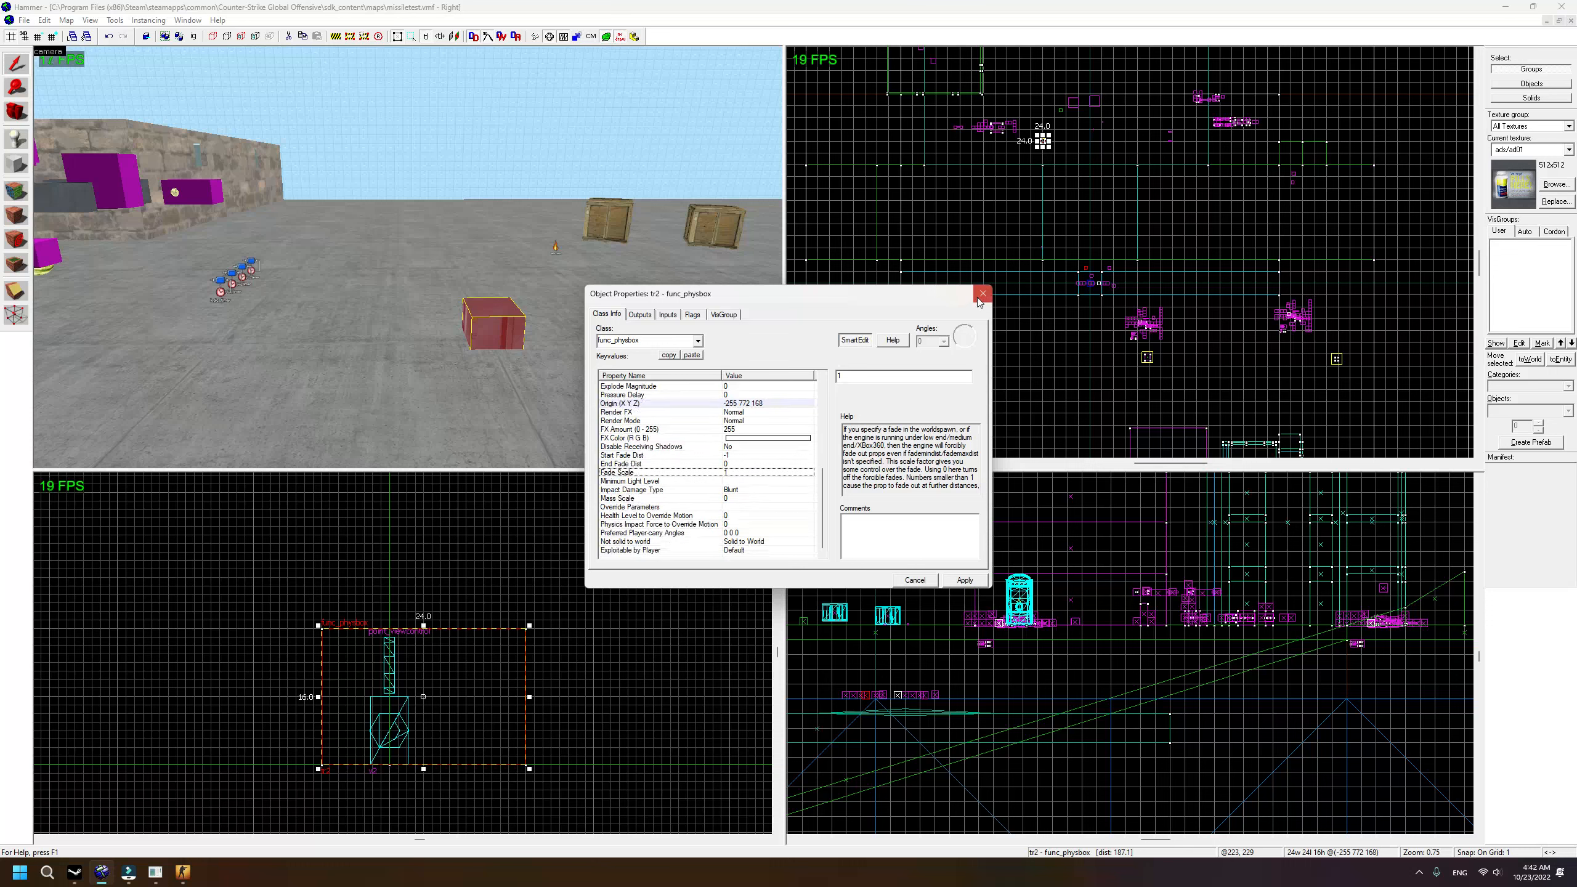
{"action": "left_click", "coordinate": [983, 293]}
Step: Fly the camera around the scene and select the watermelon prop
{"action": "key", "text": "a"}
{"action": "key", "text": "w"}
{"action": "key", "text": "d"}
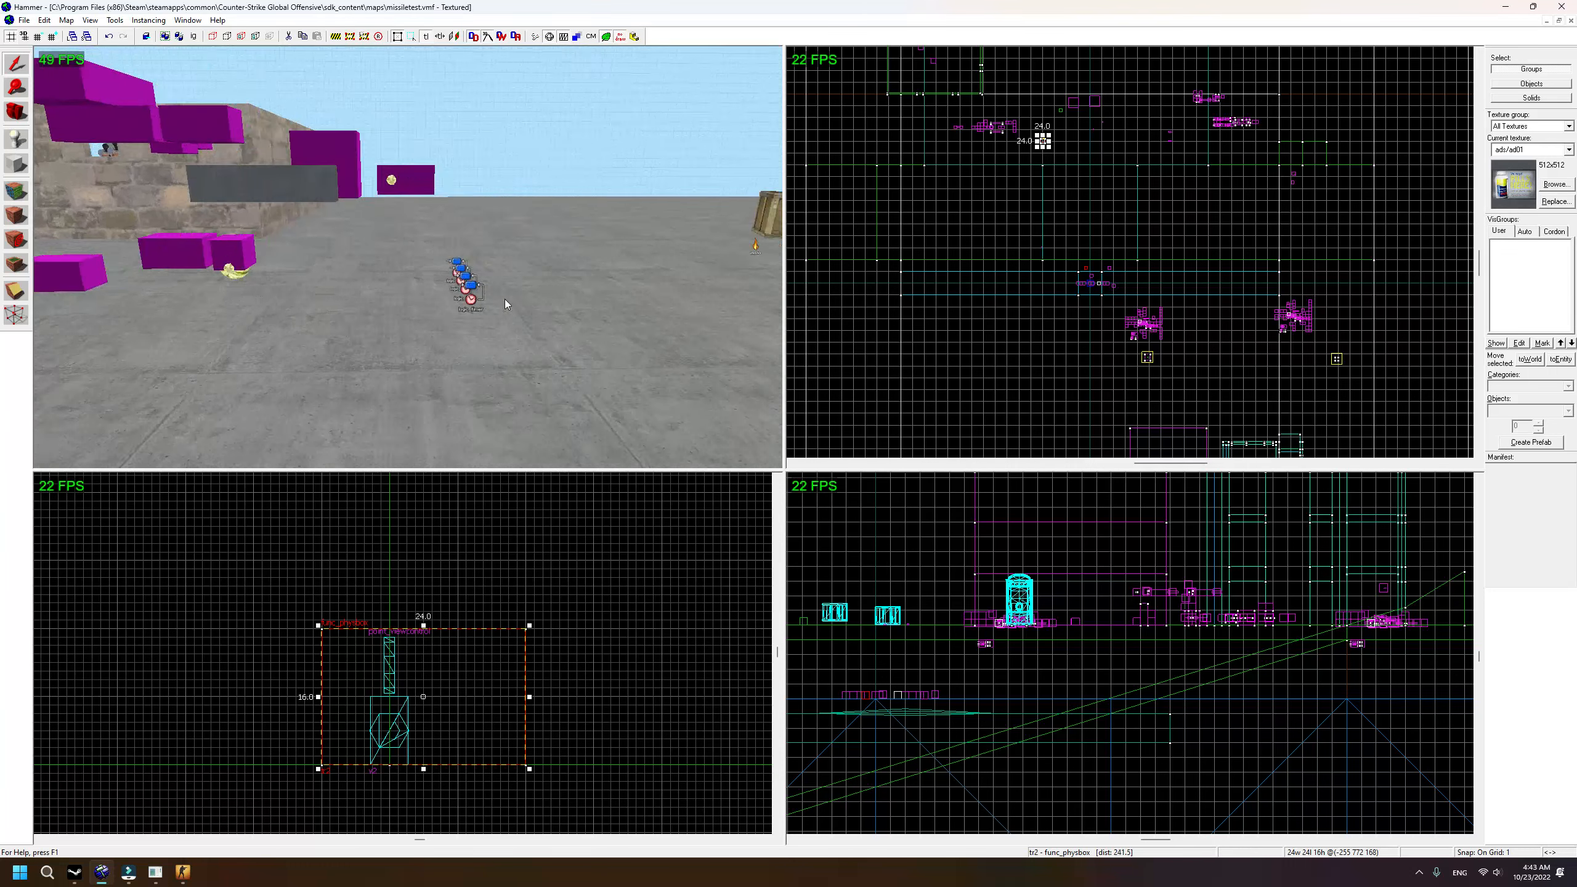
{"action": "key", "text": "s"}
{"action": "key", "text": "d"}
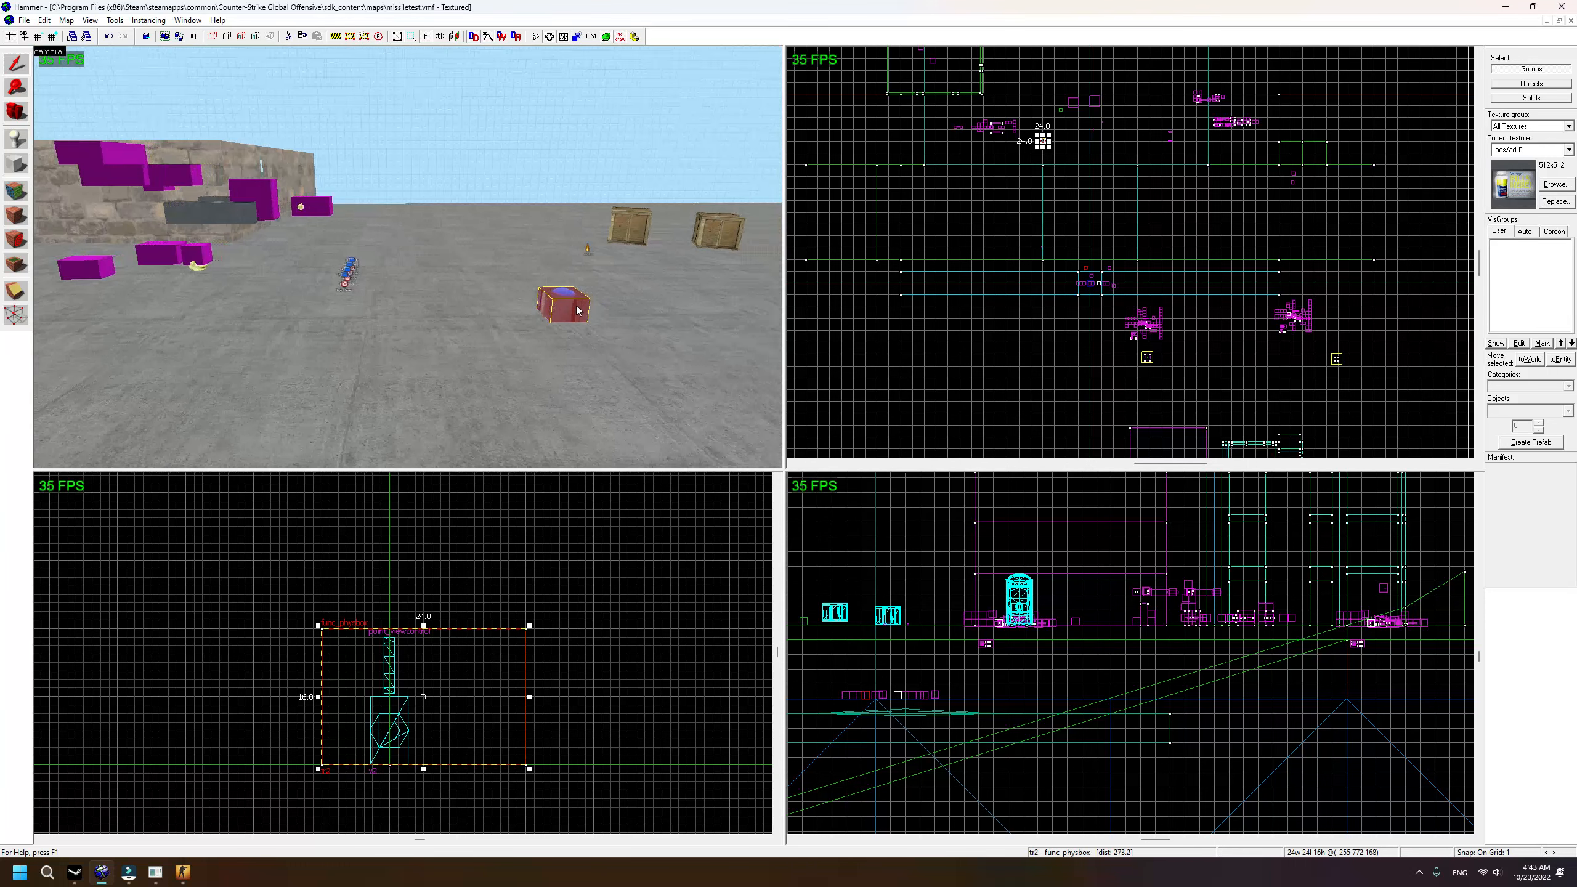
{"action": "key", "text": "a"}
{"action": "key", "text": "w"}
{"action": "left_click", "coordinate": [389, 310]}
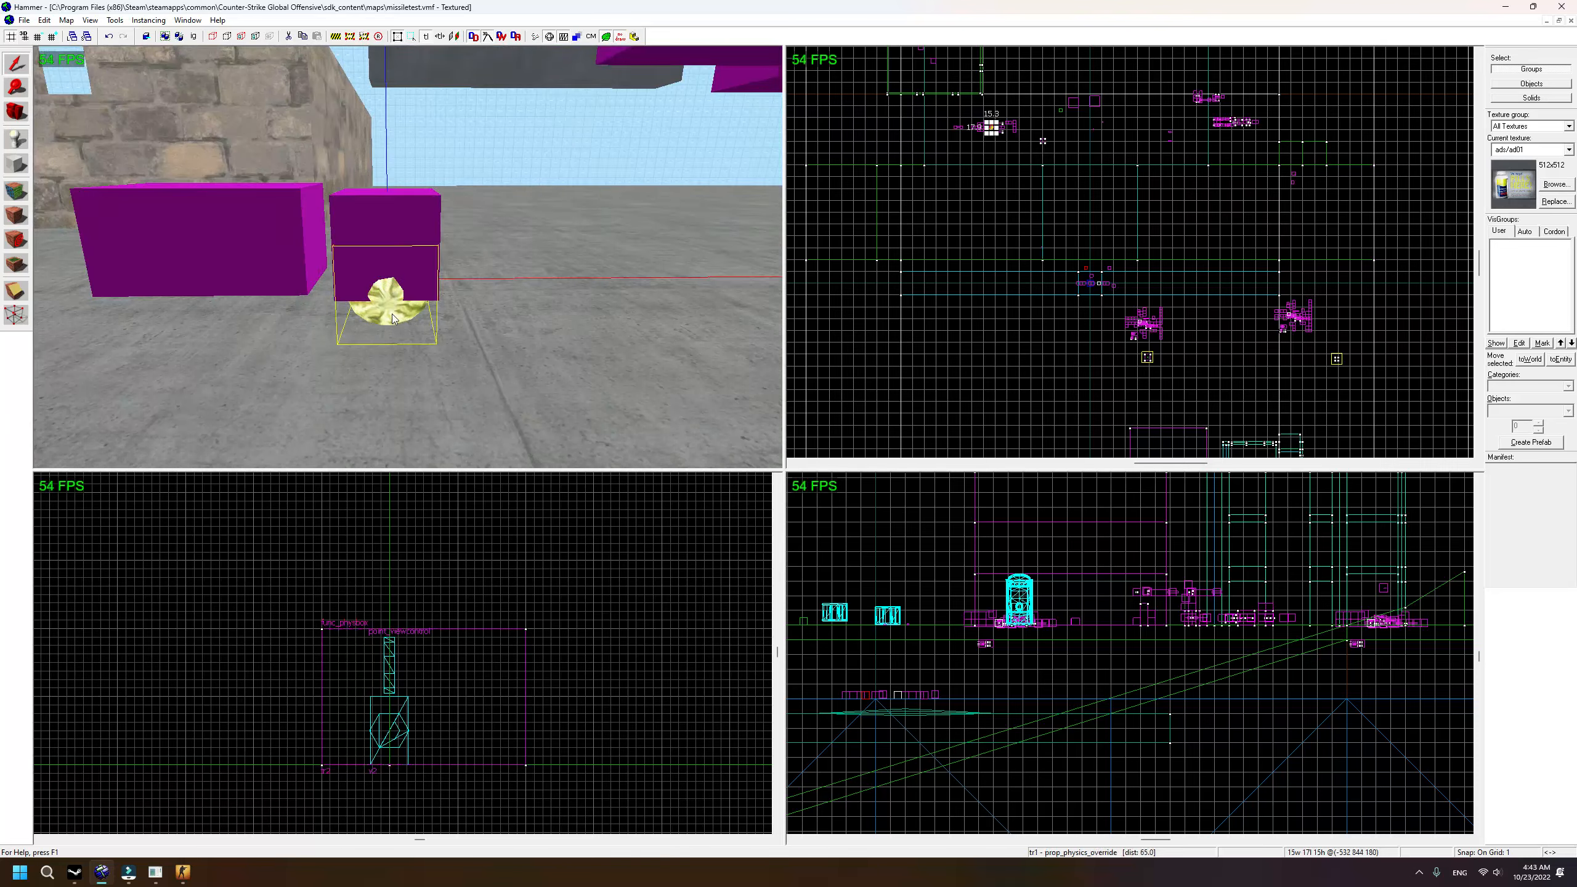
Step: Bring the tr2 physbox block into view and open its Object Properties
{"action": "key", "text": "s"}
{"action": "key", "text": "d"}
{"action": "key", "text": "s"}
{"action": "key", "text": "d"}
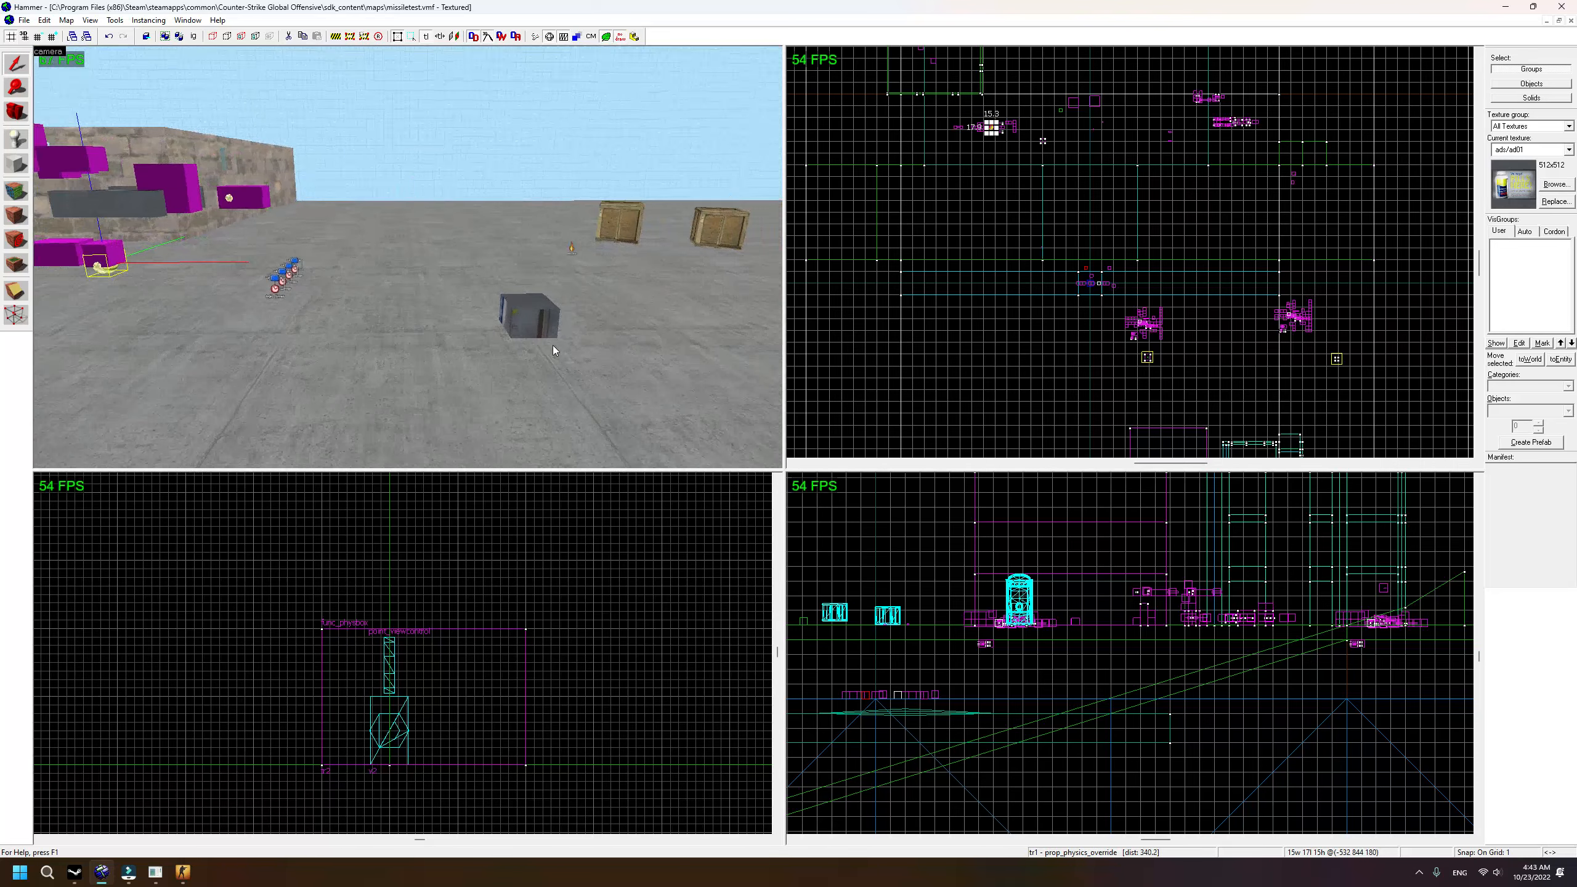
{"action": "double_click", "coordinate": [543, 325]}
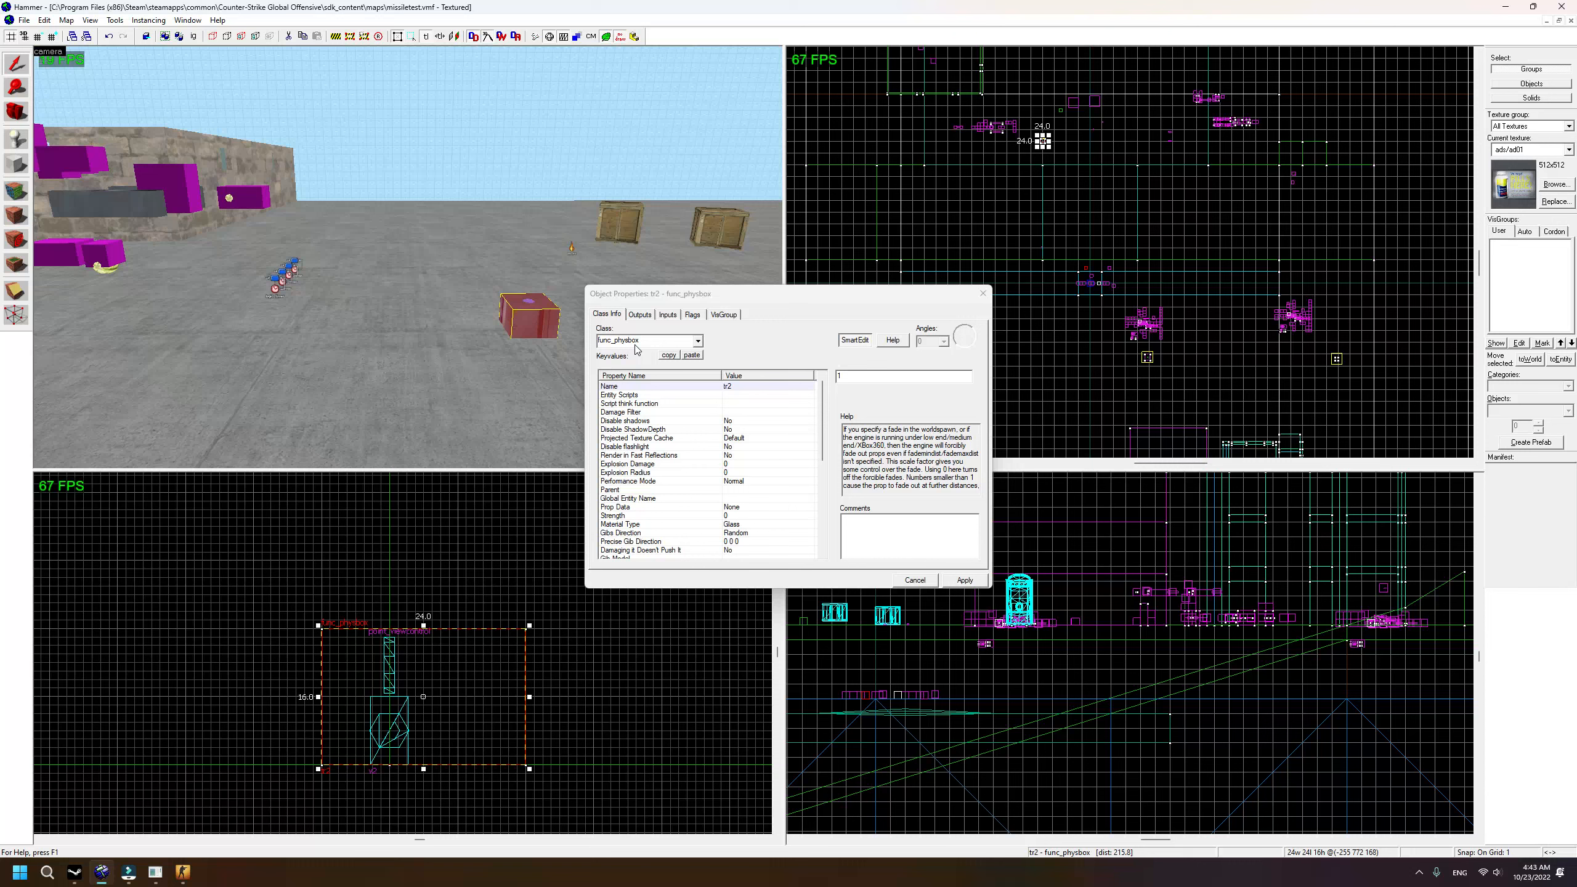
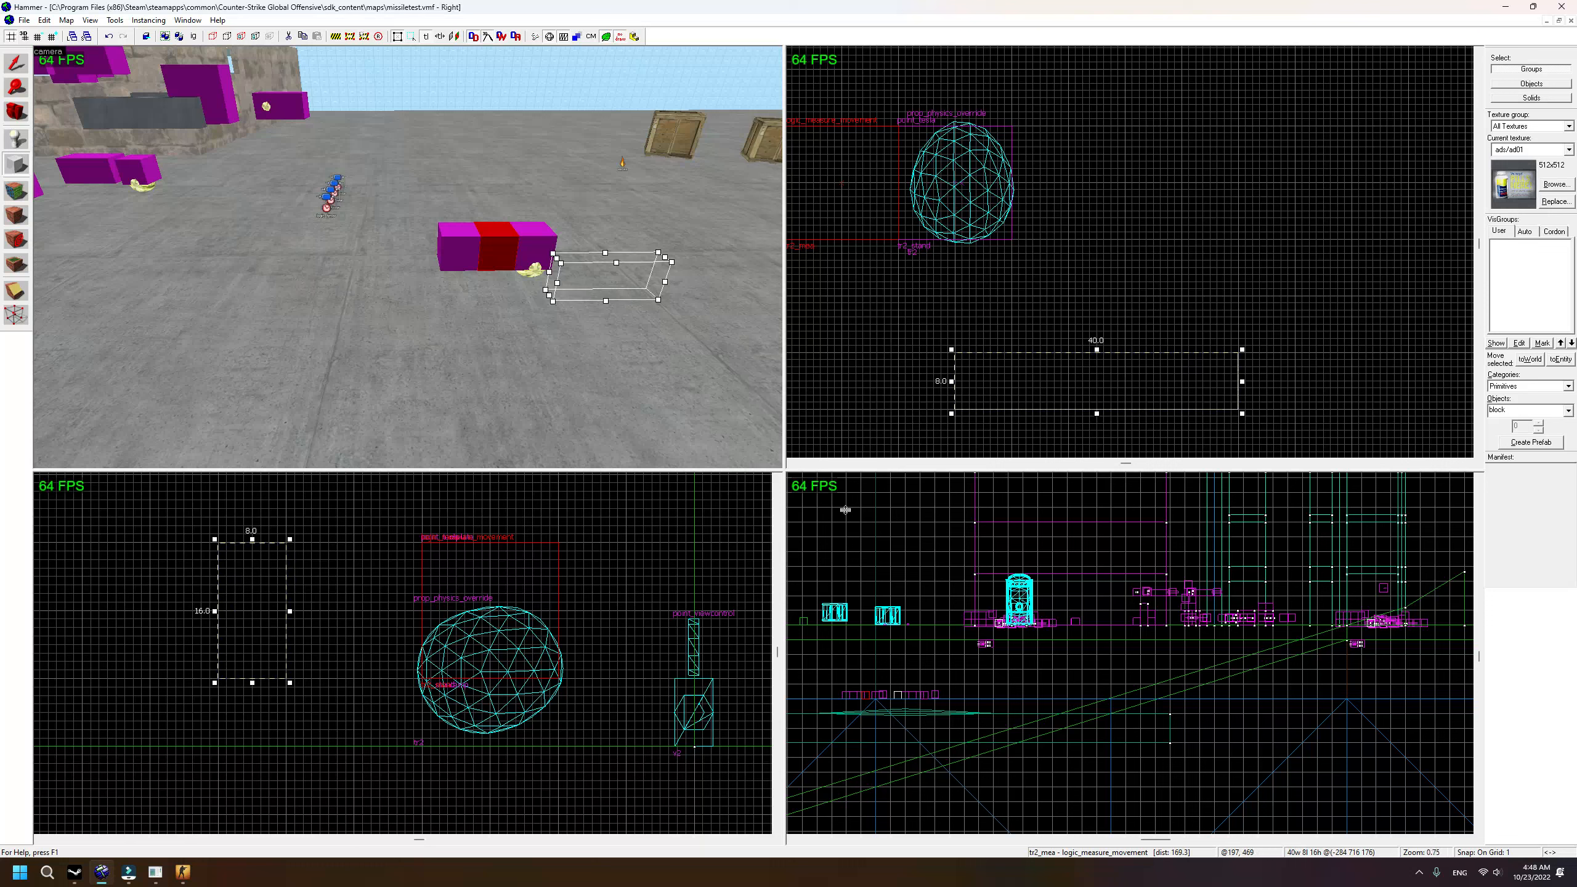
Step: Create the 40×8×8 block and raise it well off the floor in the Front view
{"action": "left_click_drag", "start_coordinate": [251, 687], "coordinate": [256, 611]}
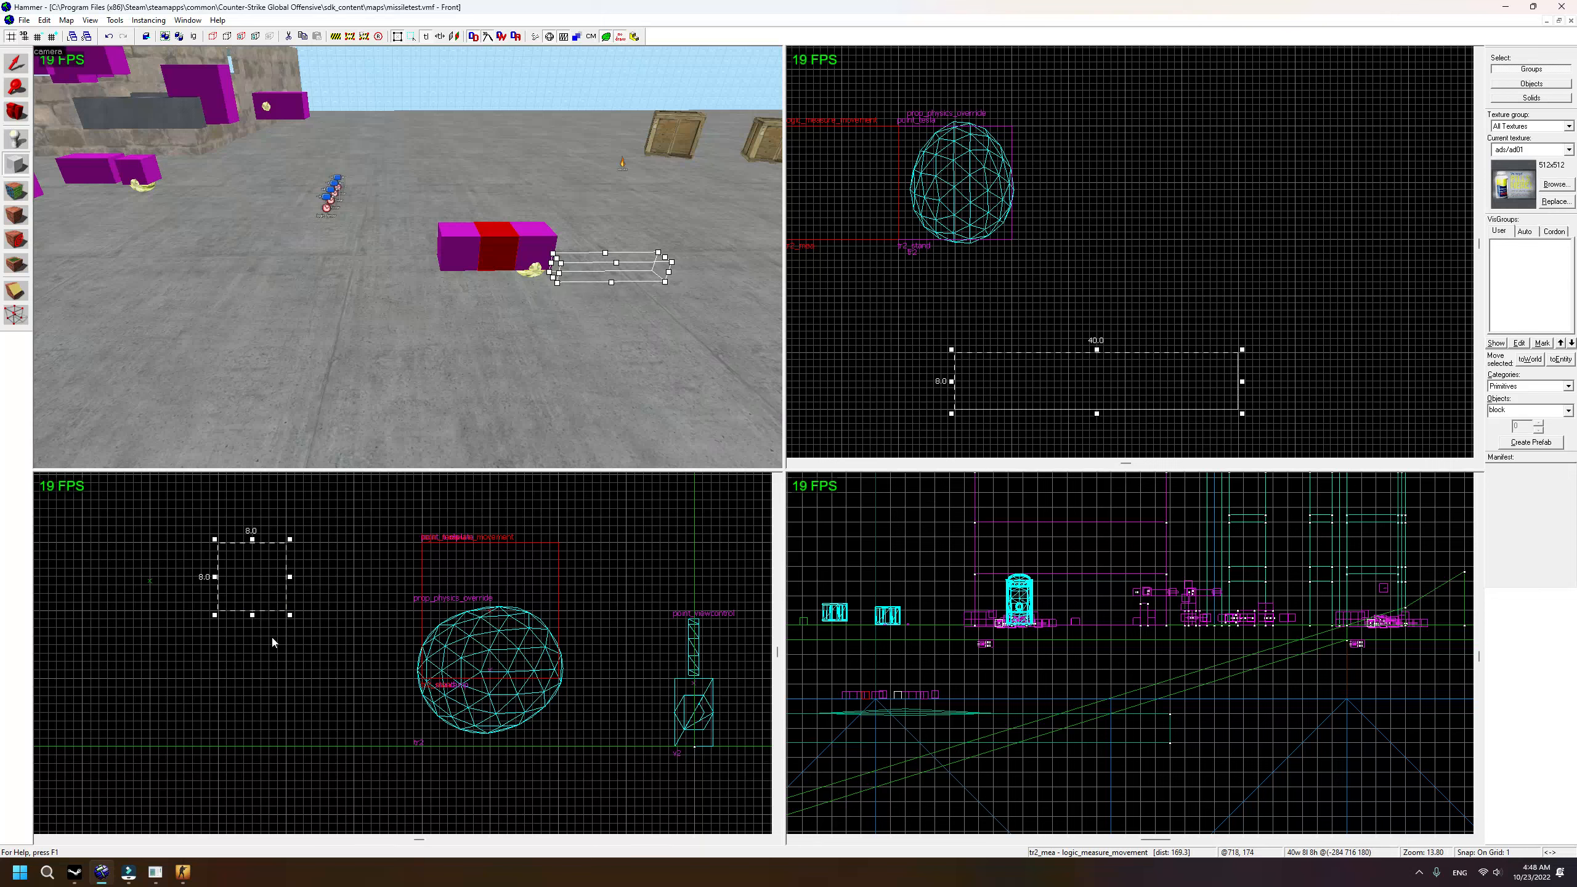
{"action": "key", "text": "Return"}
{"action": "left_click", "coordinate": [14, 64]}
{"action": "scroll", "coordinate": [500, 690], "scroll_direction": "down", "scroll_amount": 3}
{"action": "left_click_drag", "start_coordinate": [406, 645], "coordinate": [405, 497]}
{"action": "scroll", "coordinate": [467, 563], "scroll_direction": "up", "scroll_amount": 2}
{"action": "left_click_drag", "start_coordinate": [472, 615], "coordinate": [471, 568]}
Step: Fly the 3D camera around the new block and open its Object Properties
{"action": "key", "text": "s"}
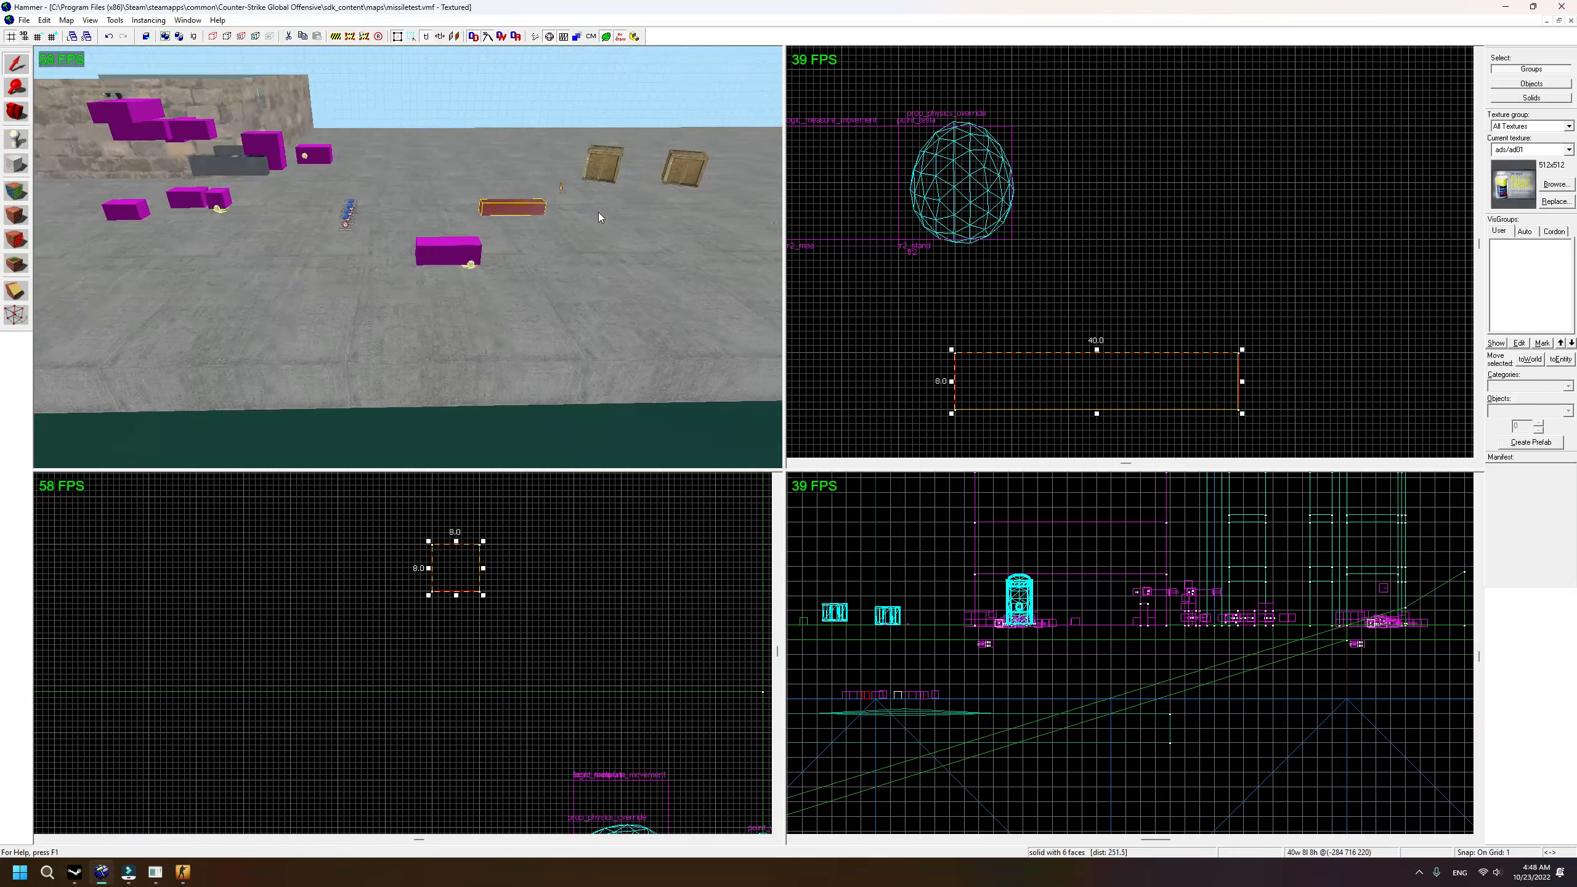
{"action": "key", "text": "w"}
{"action": "key", "text": "d"}
{"action": "key", "text": "z"}
{"action": "key", "text": "w"}
{"action": "key", "text": "w"}
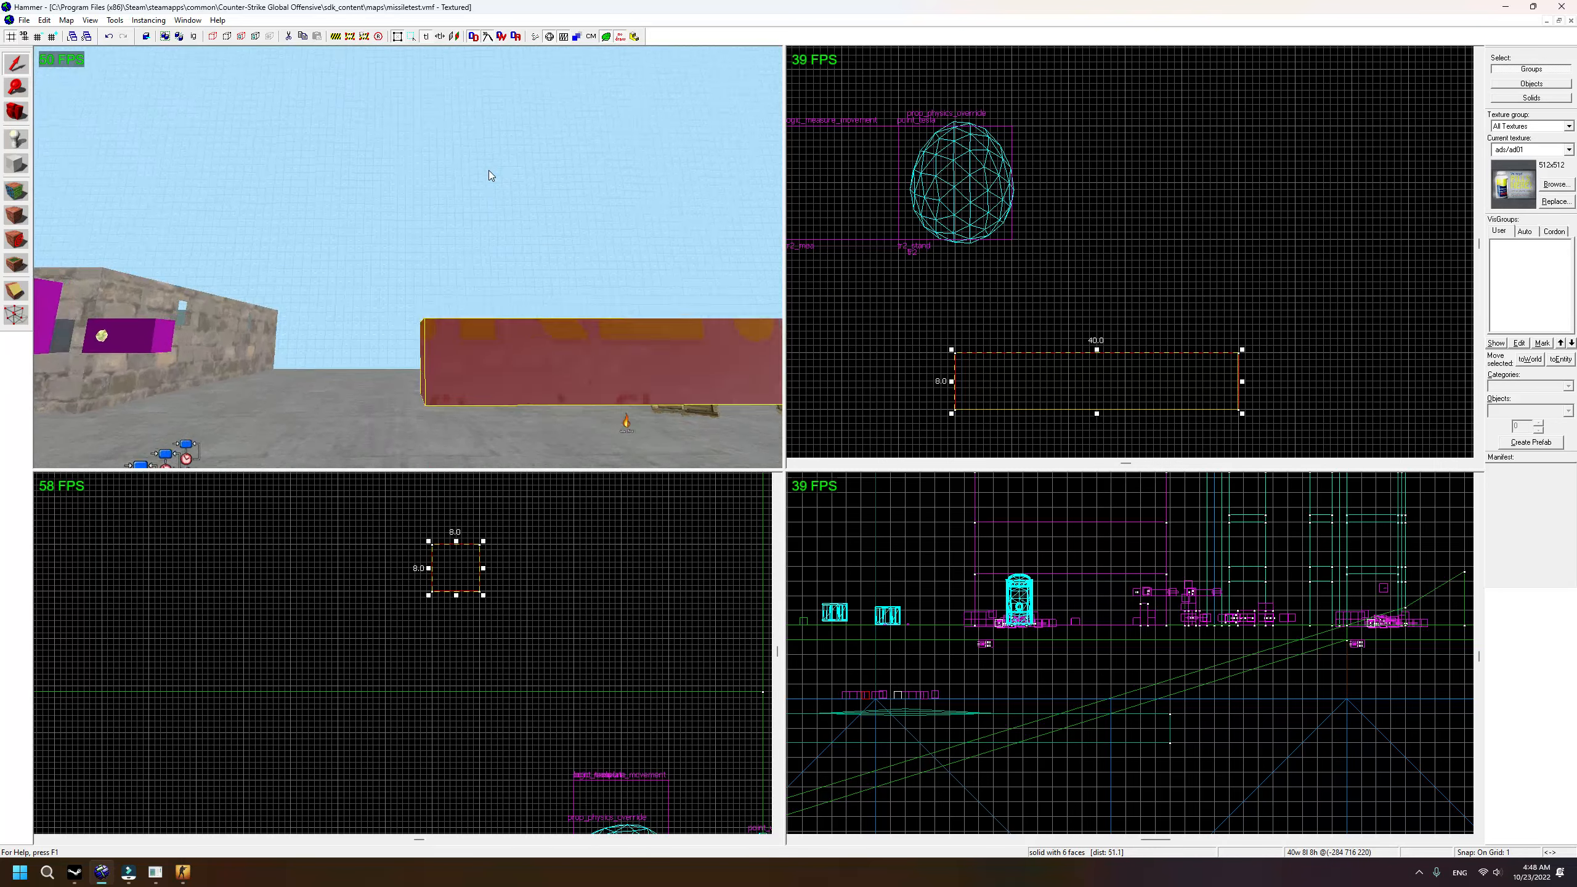
{"action": "key", "text": "s"}
{"action": "key", "text": "a"}
{"action": "key", "text": "d"}
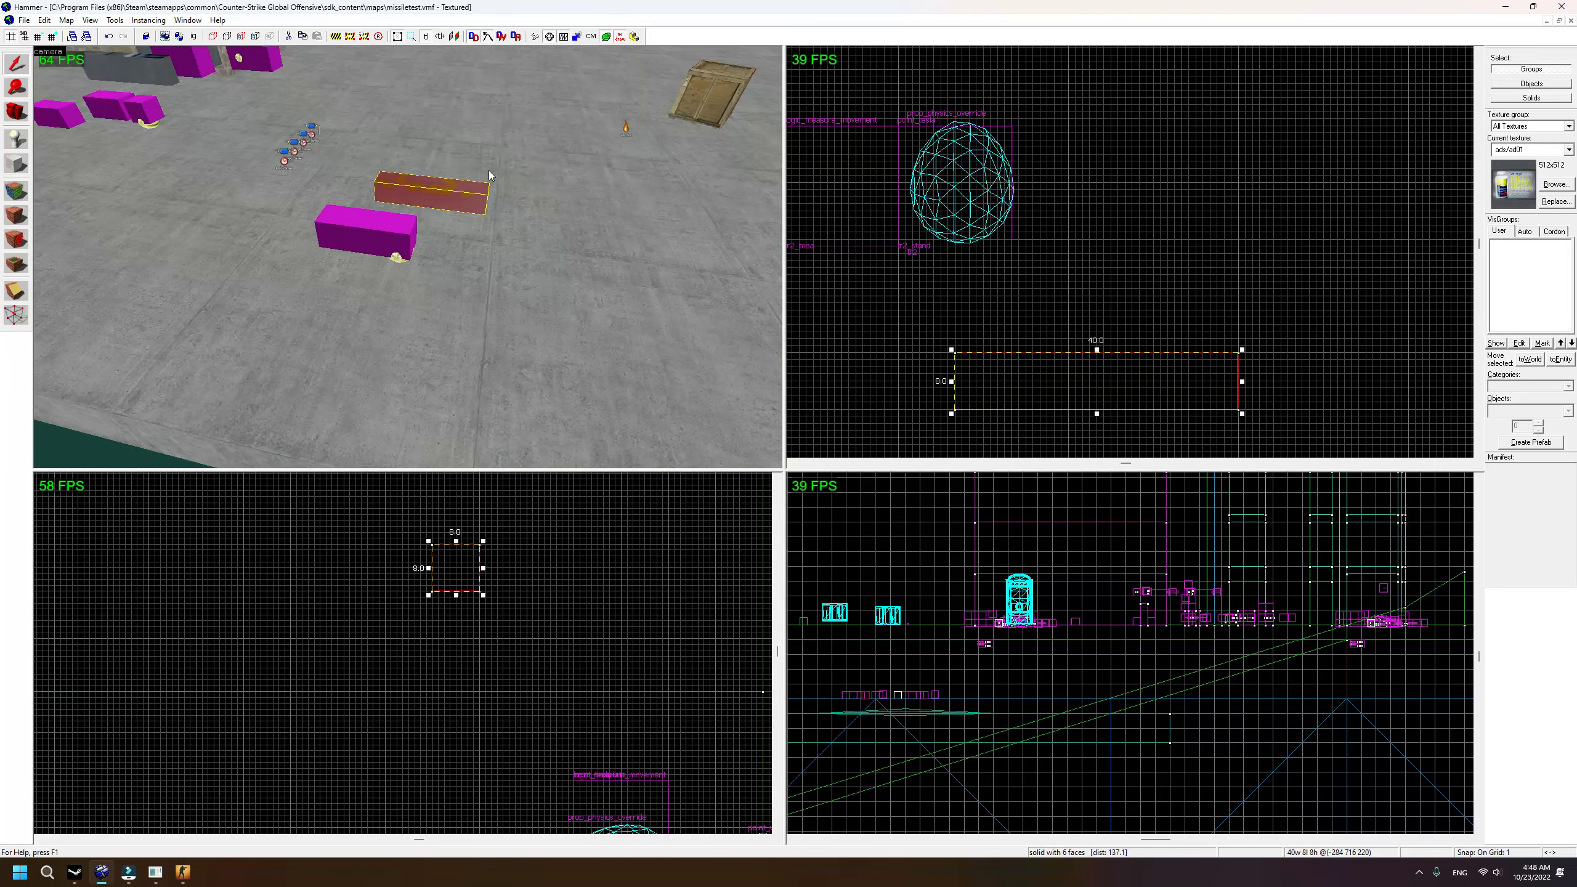
{"action": "key", "text": "alt+Return"}
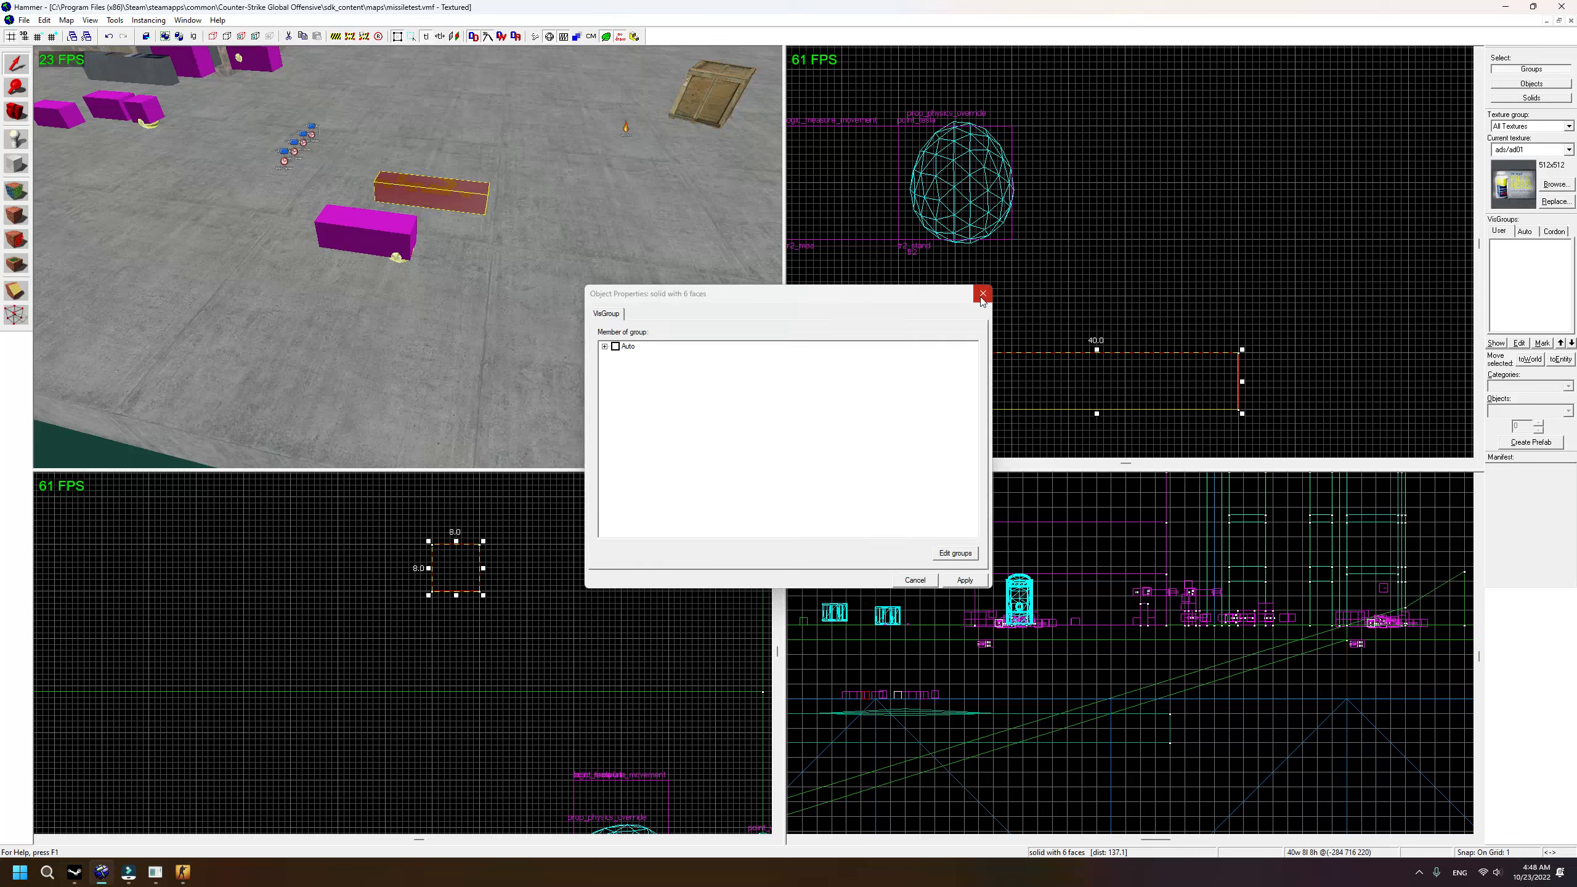
Step: Tie the block to an entity with class func_breakable and apply it
{"action": "left_click", "coordinate": [981, 295]}
{"action": "key", "text": "alt+Return"}
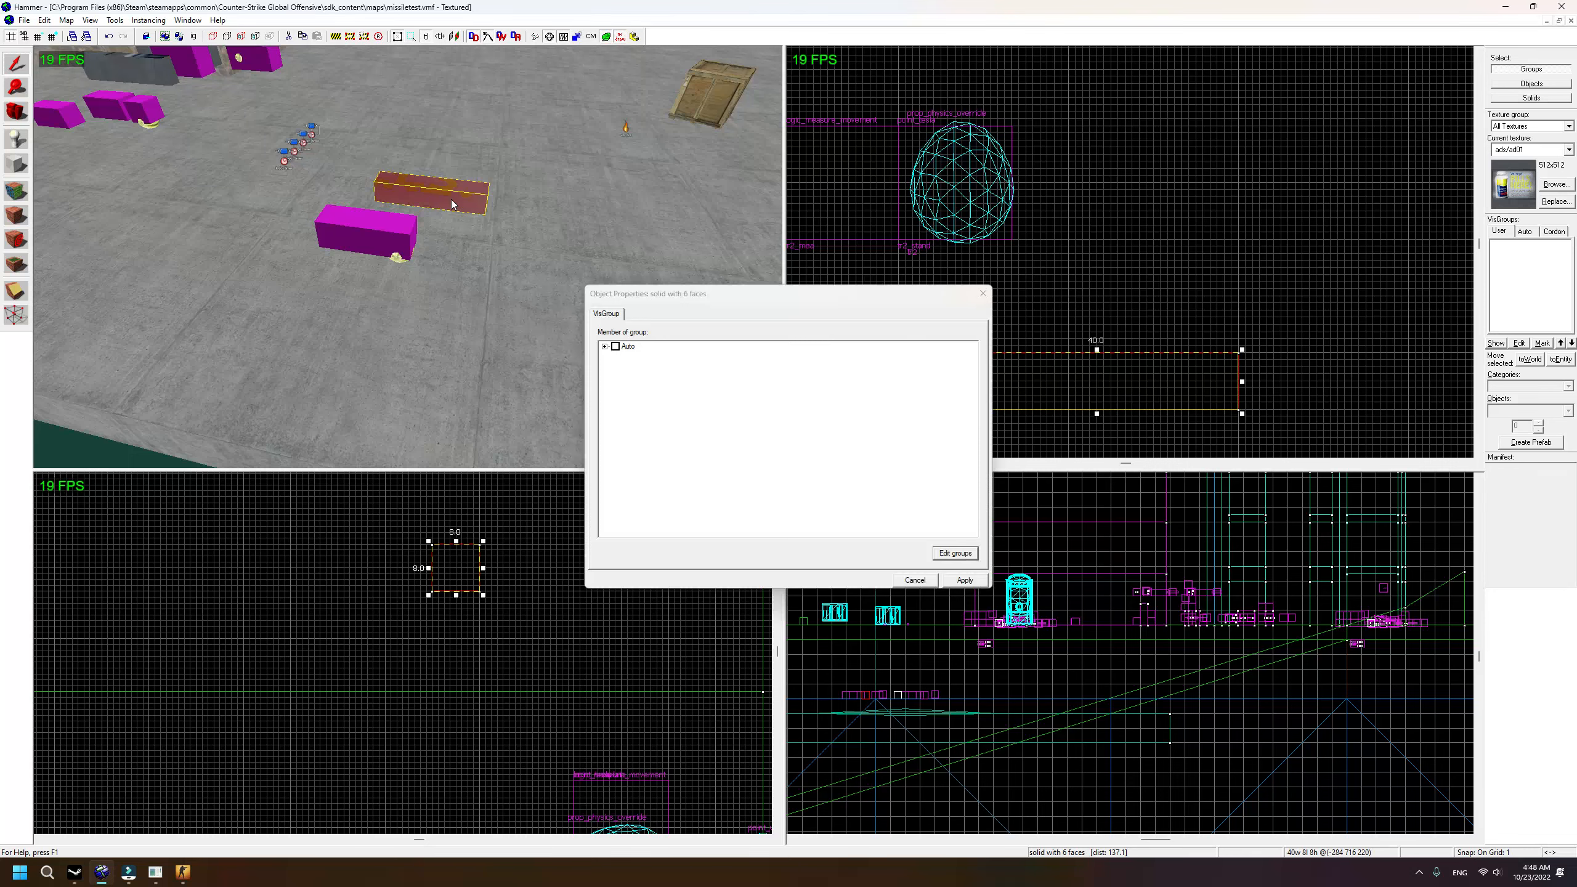
{"action": "left_click", "coordinate": [982, 296]}
{"action": "key", "text": "ctrl+t"}
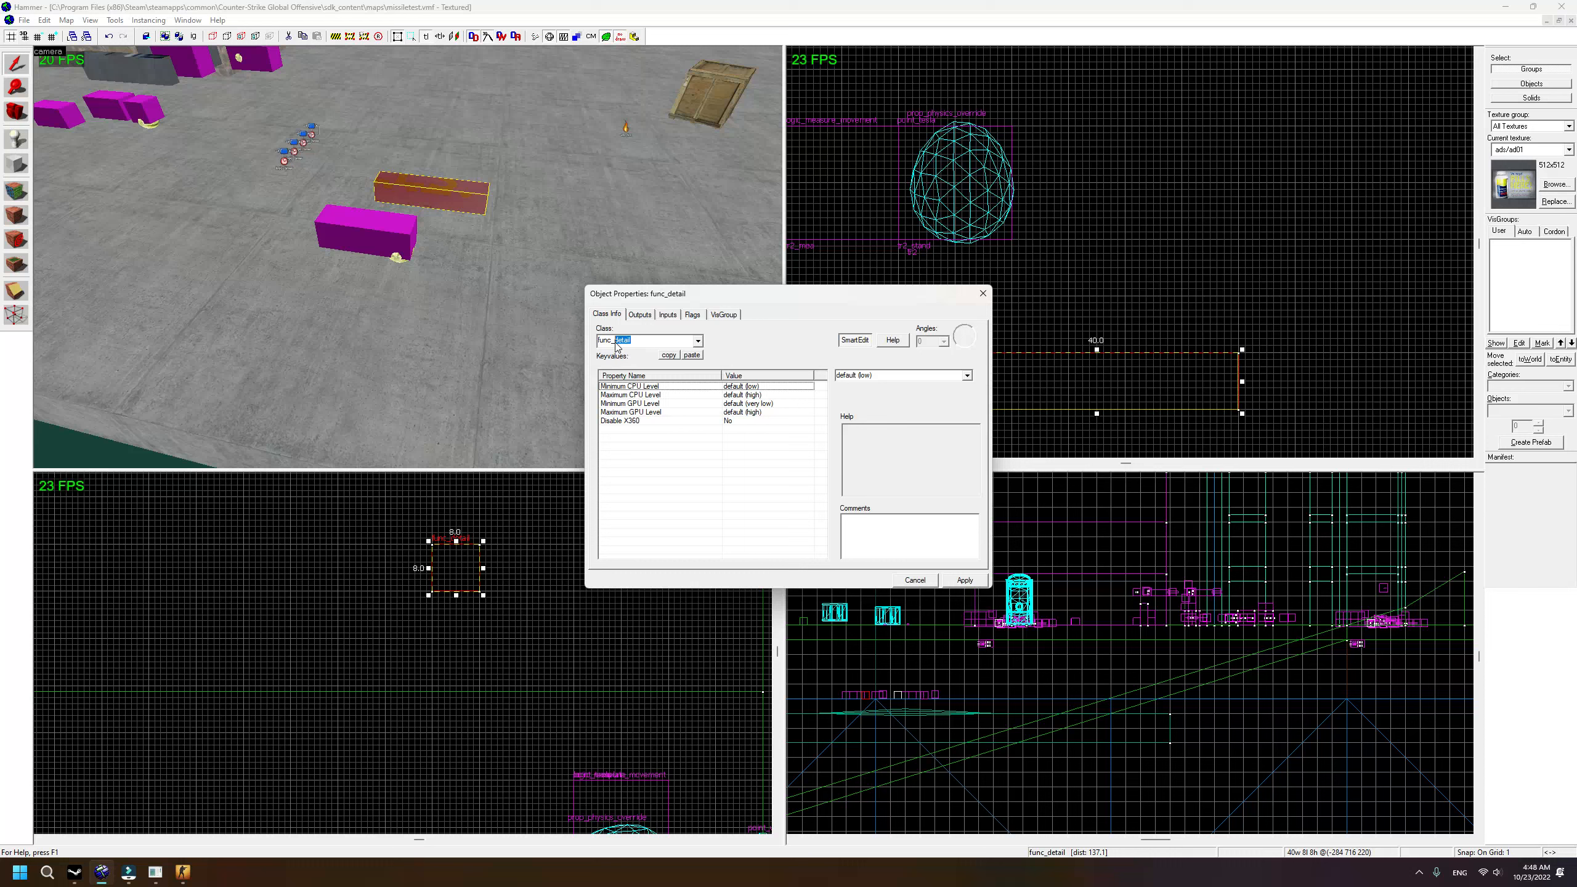
{"action": "type", "text": "bre"}
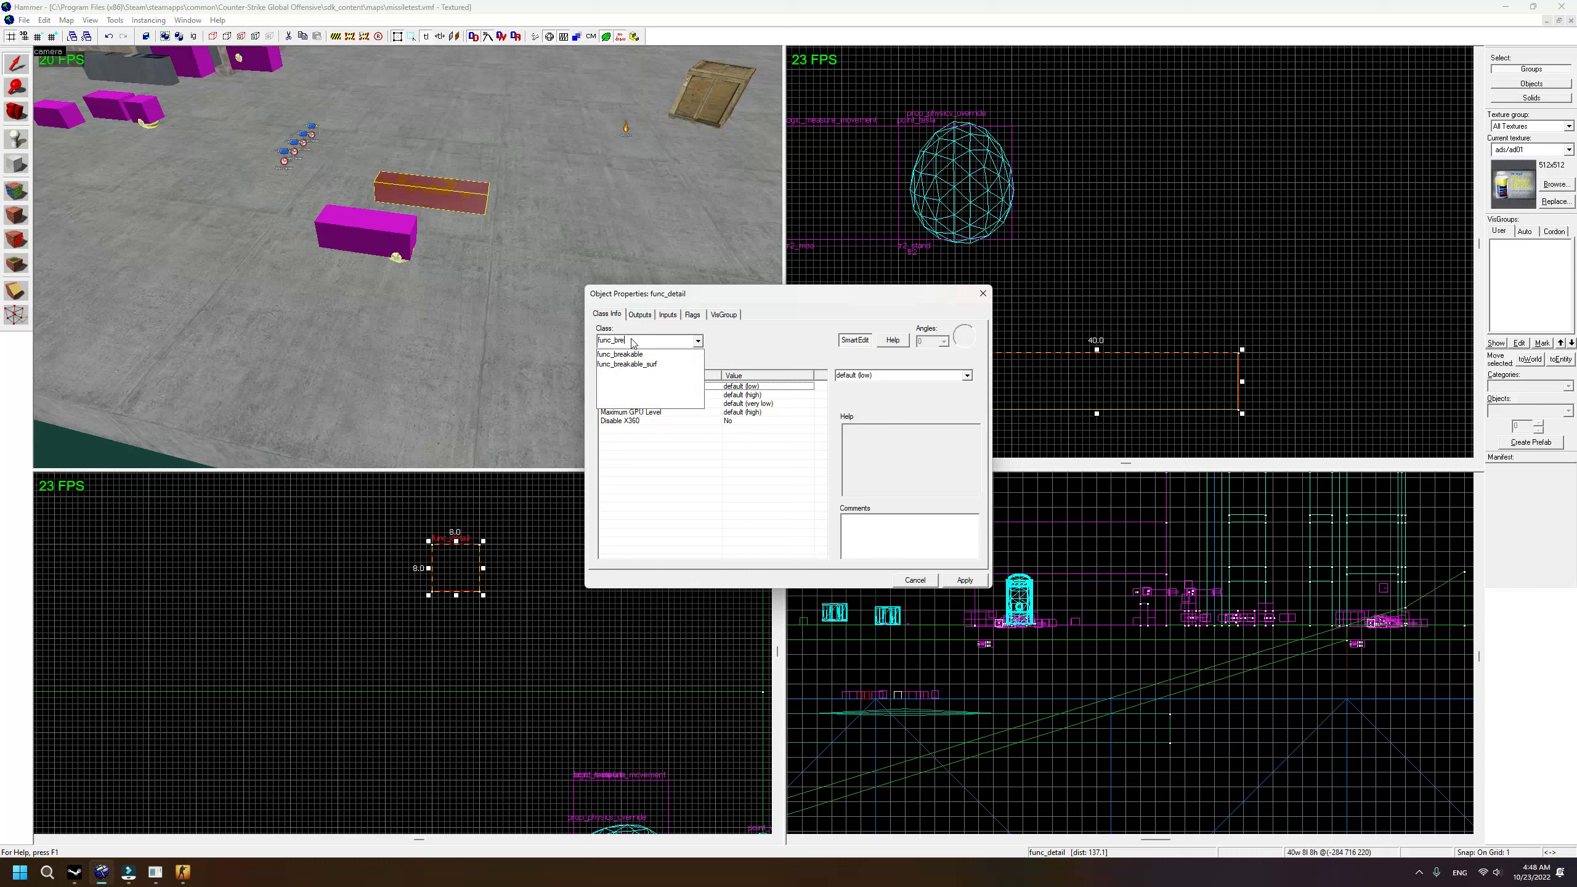
{"action": "left_click", "coordinate": [631, 354]}
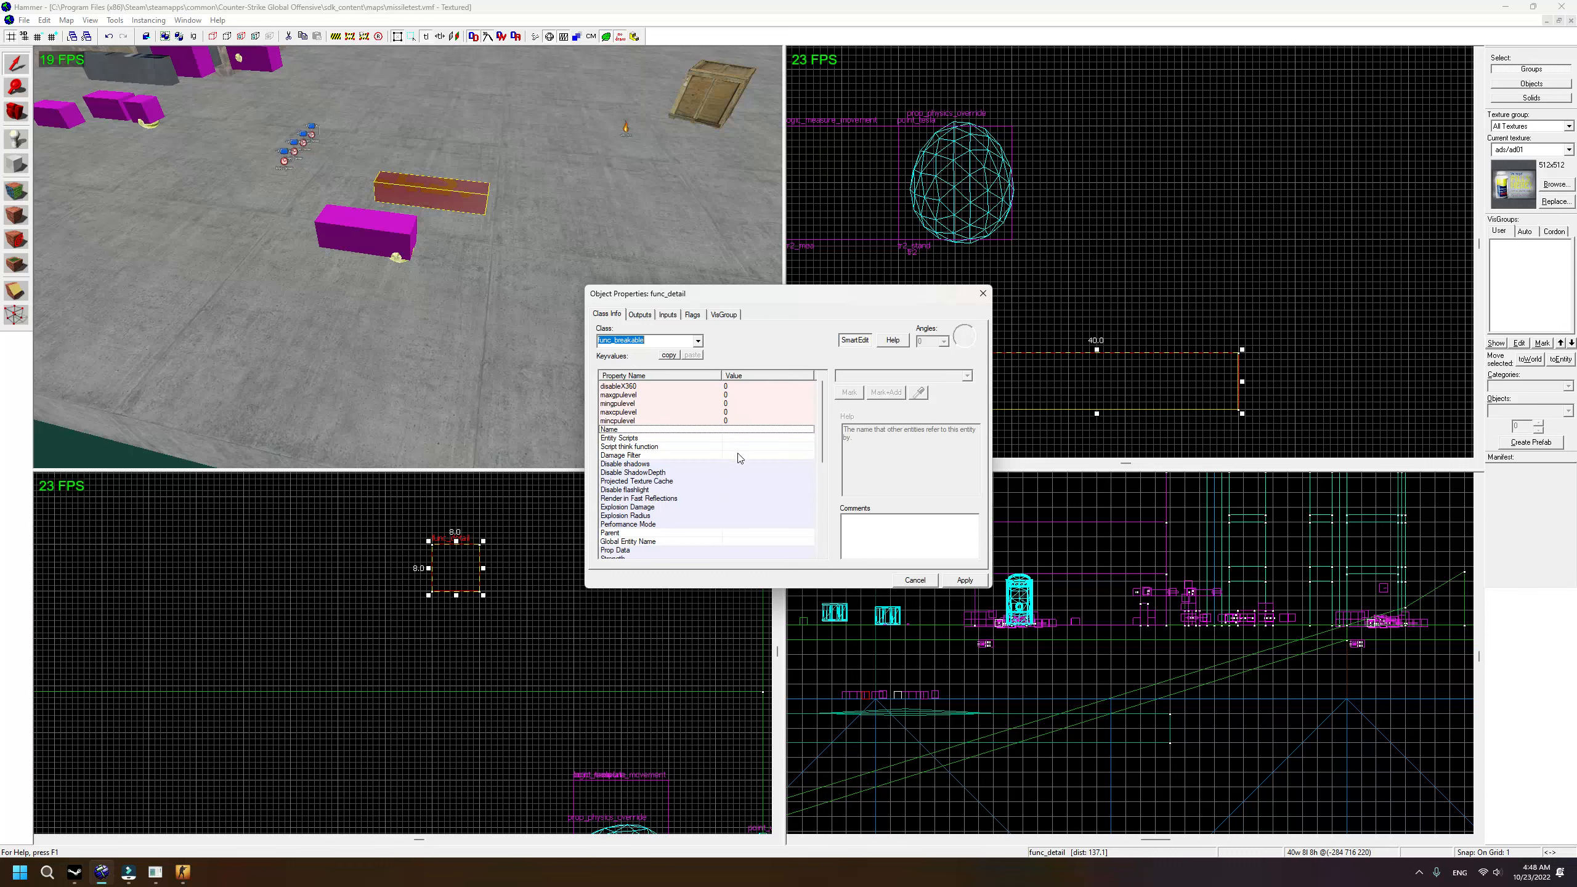
{"action": "left_click", "coordinate": [965, 579]}
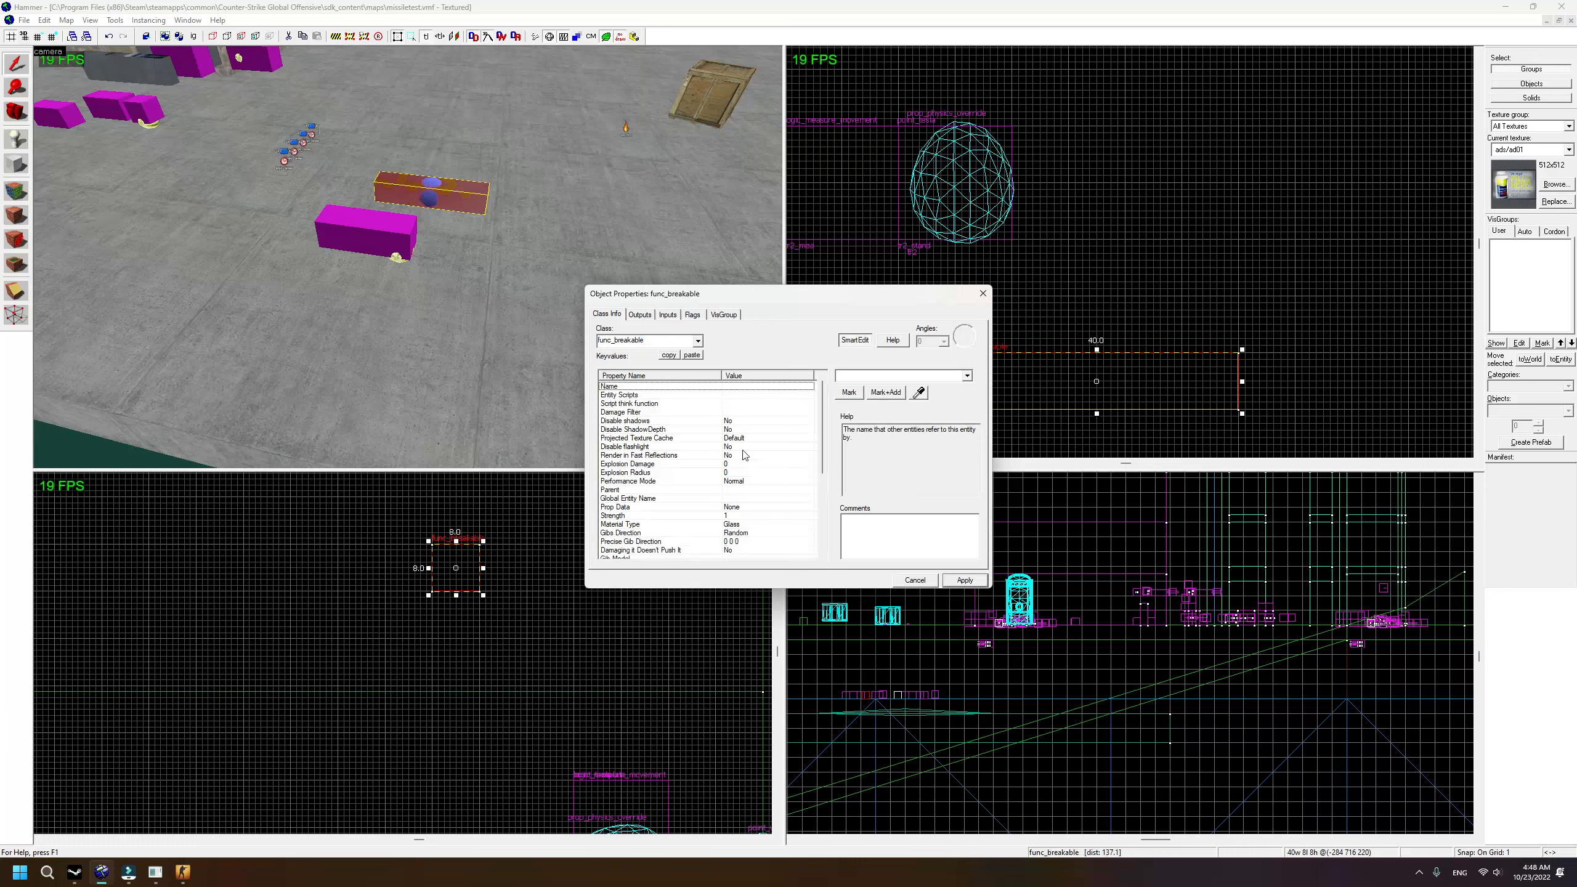
Step: Set the breakable's Strength to 100 and Name to tr2_barrel, then apply
{"action": "left_click", "coordinate": [739, 516]}
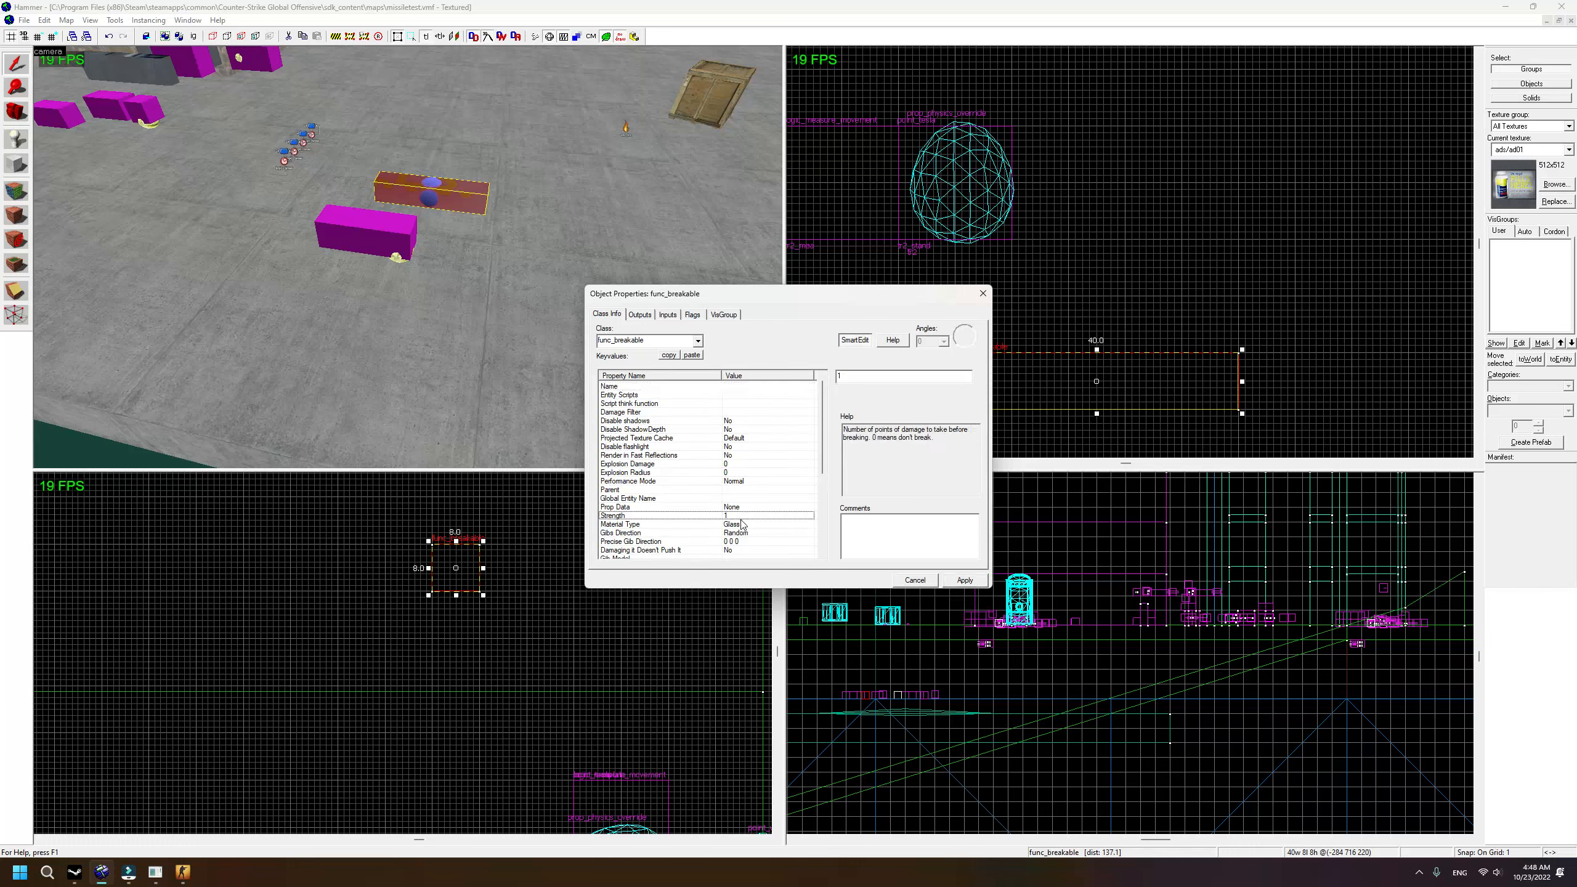
{"action": "left_click", "coordinate": [874, 379]}
{"action": "type", "text": "00"}
{"action": "scroll", "coordinate": [800, 521], "scroll_direction": "down", "scroll_amount": 5}
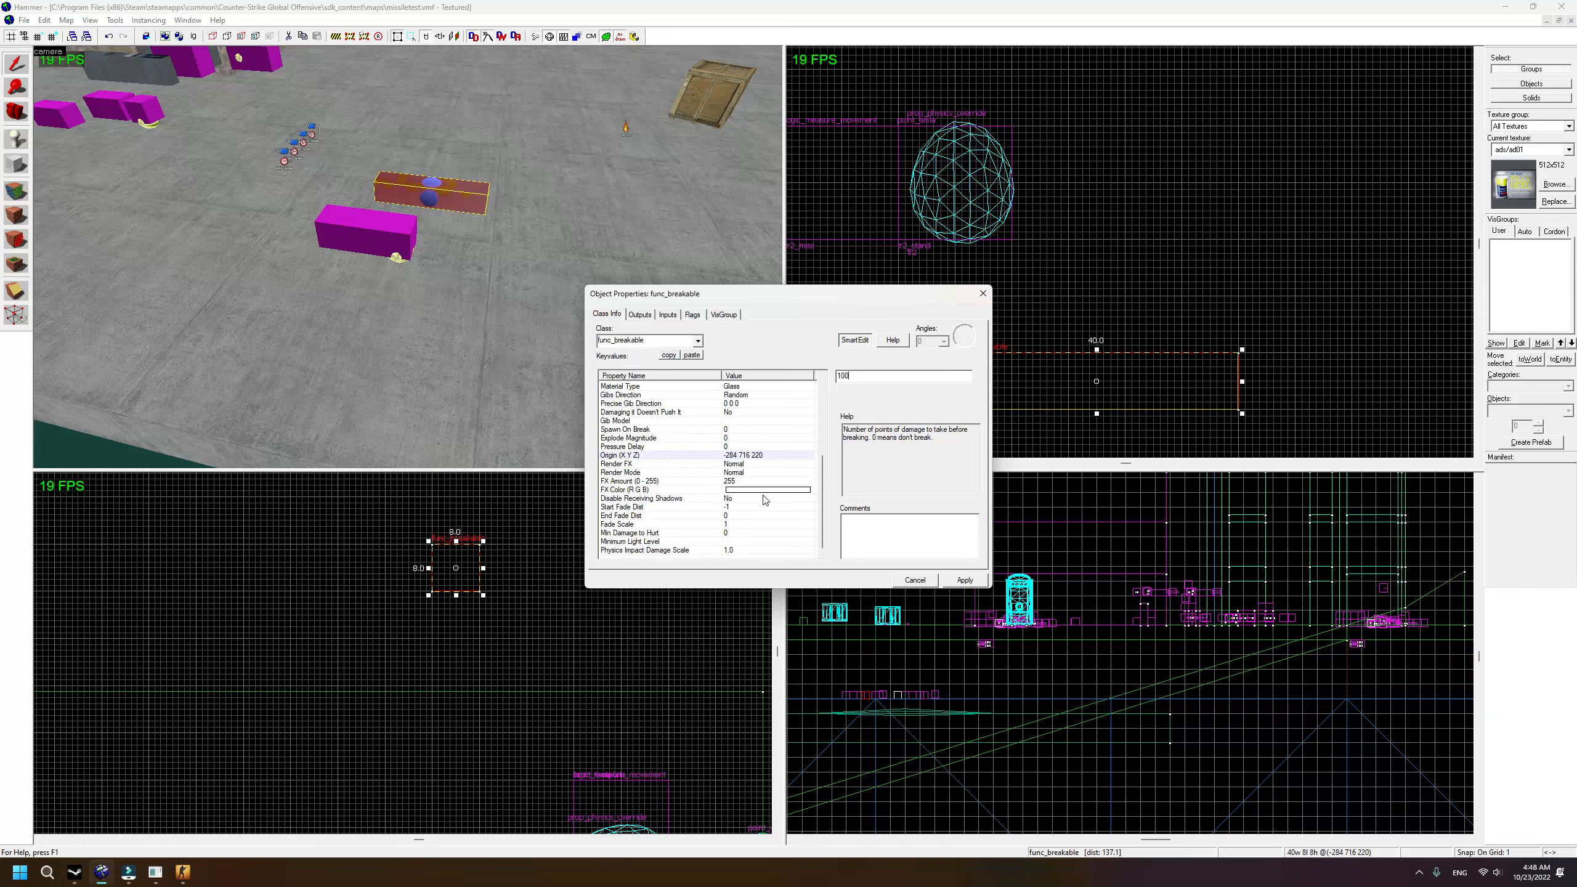
{"action": "left_click", "coordinate": [659, 550]}
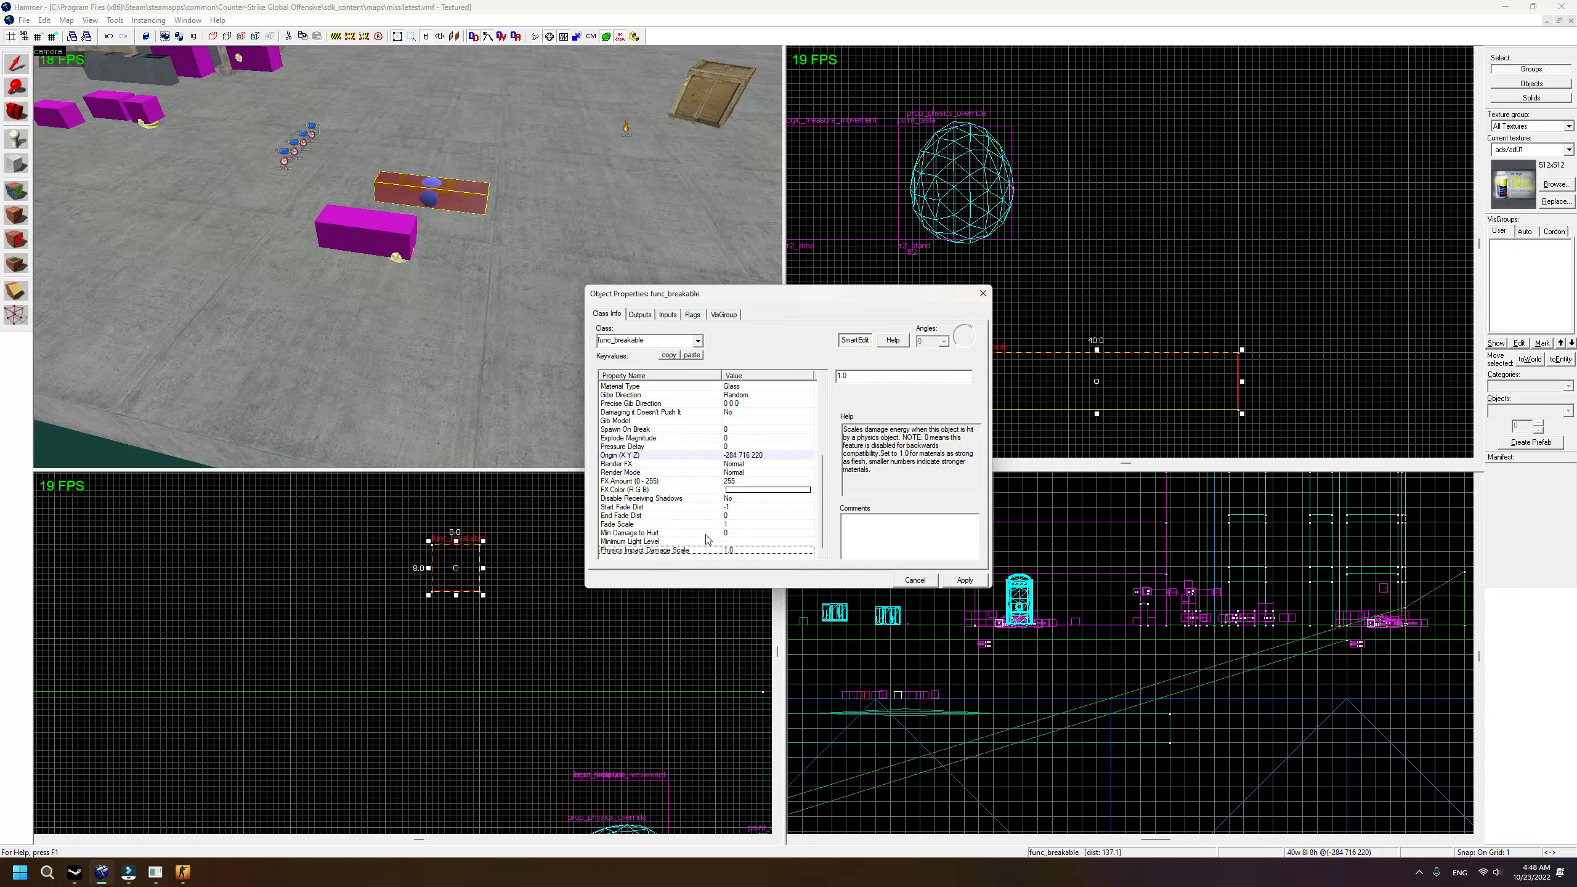
{"action": "scroll", "coordinate": [669, 475], "scroll_direction": "up", "scroll_amount": 5}
{"action": "left_click", "coordinate": [709, 395]}
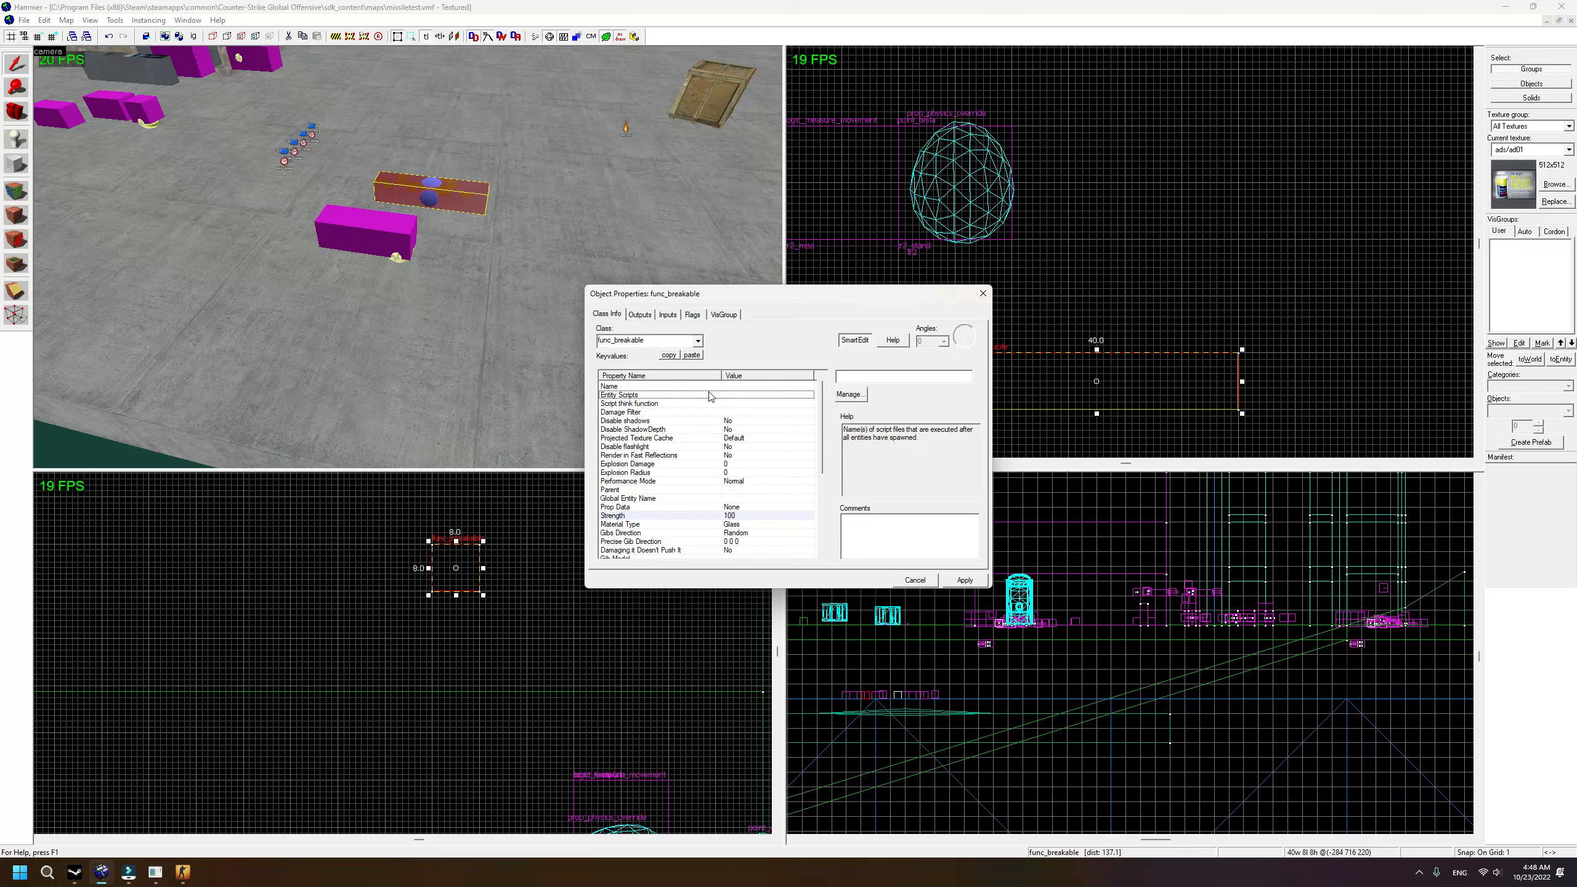
{"action": "left_click", "coordinate": [802, 386]}
{"action": "type", "text": "tr"}
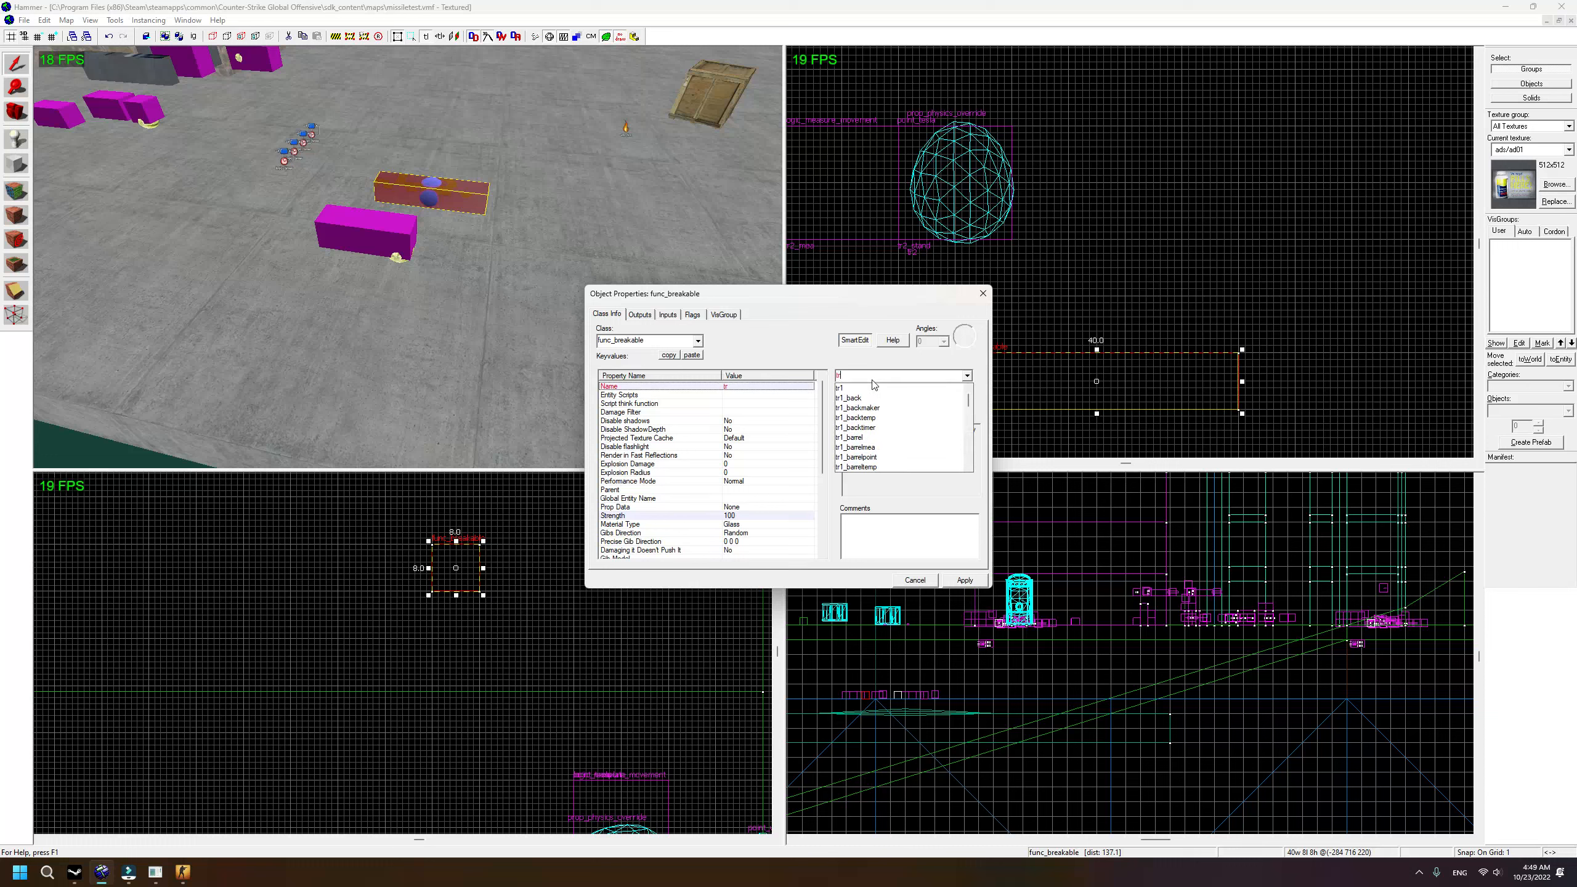
{"action": "type", "text": "2_barrel"}
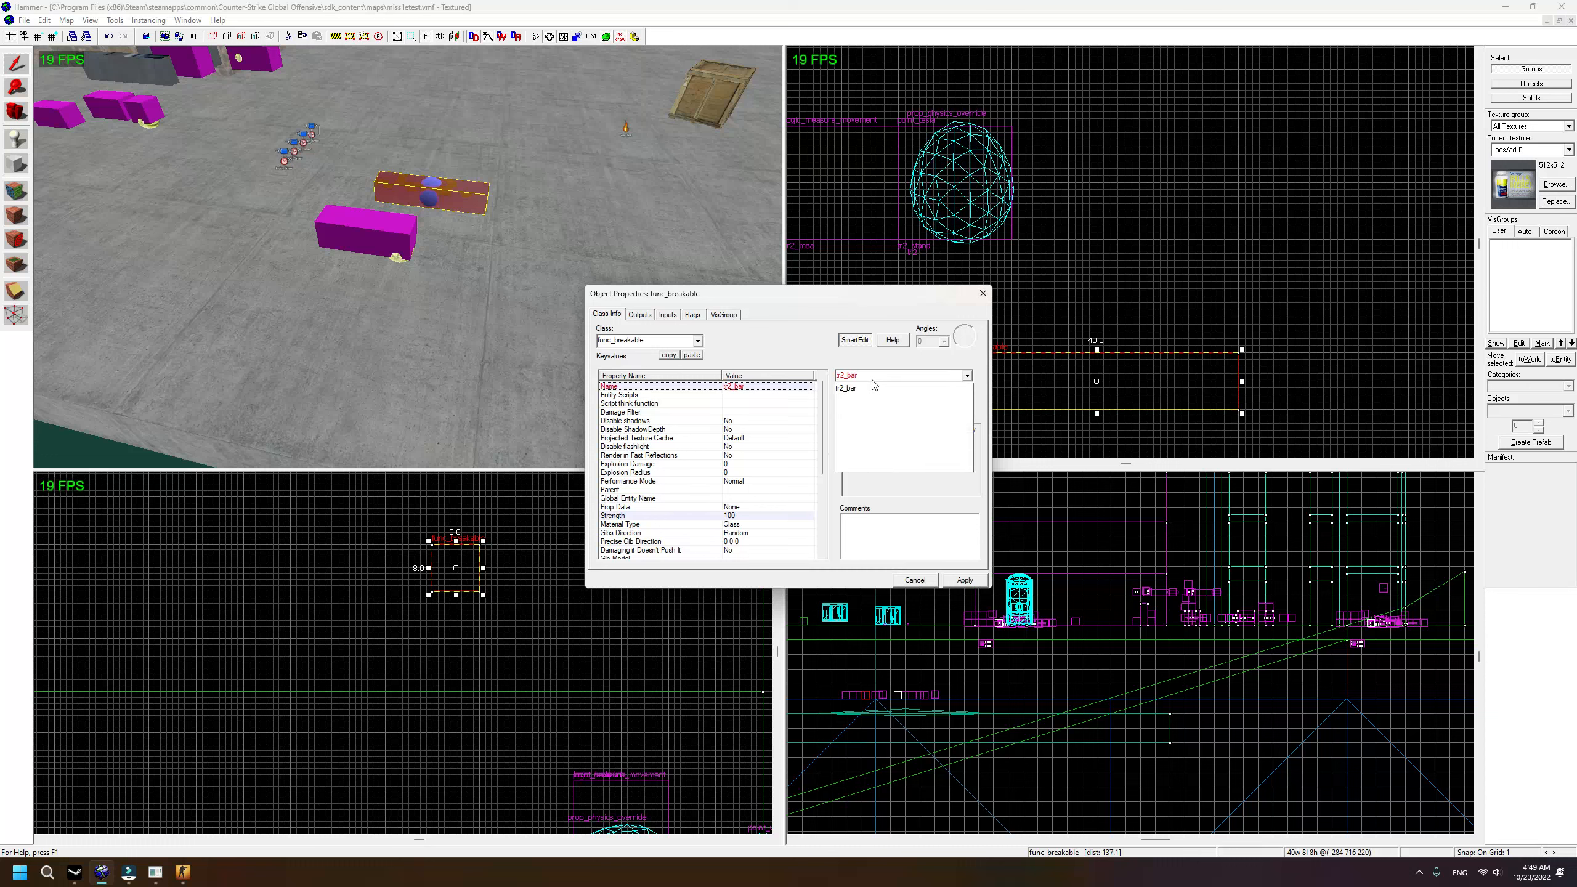
{"action": "left_click", "coordinate": [964, 579]}
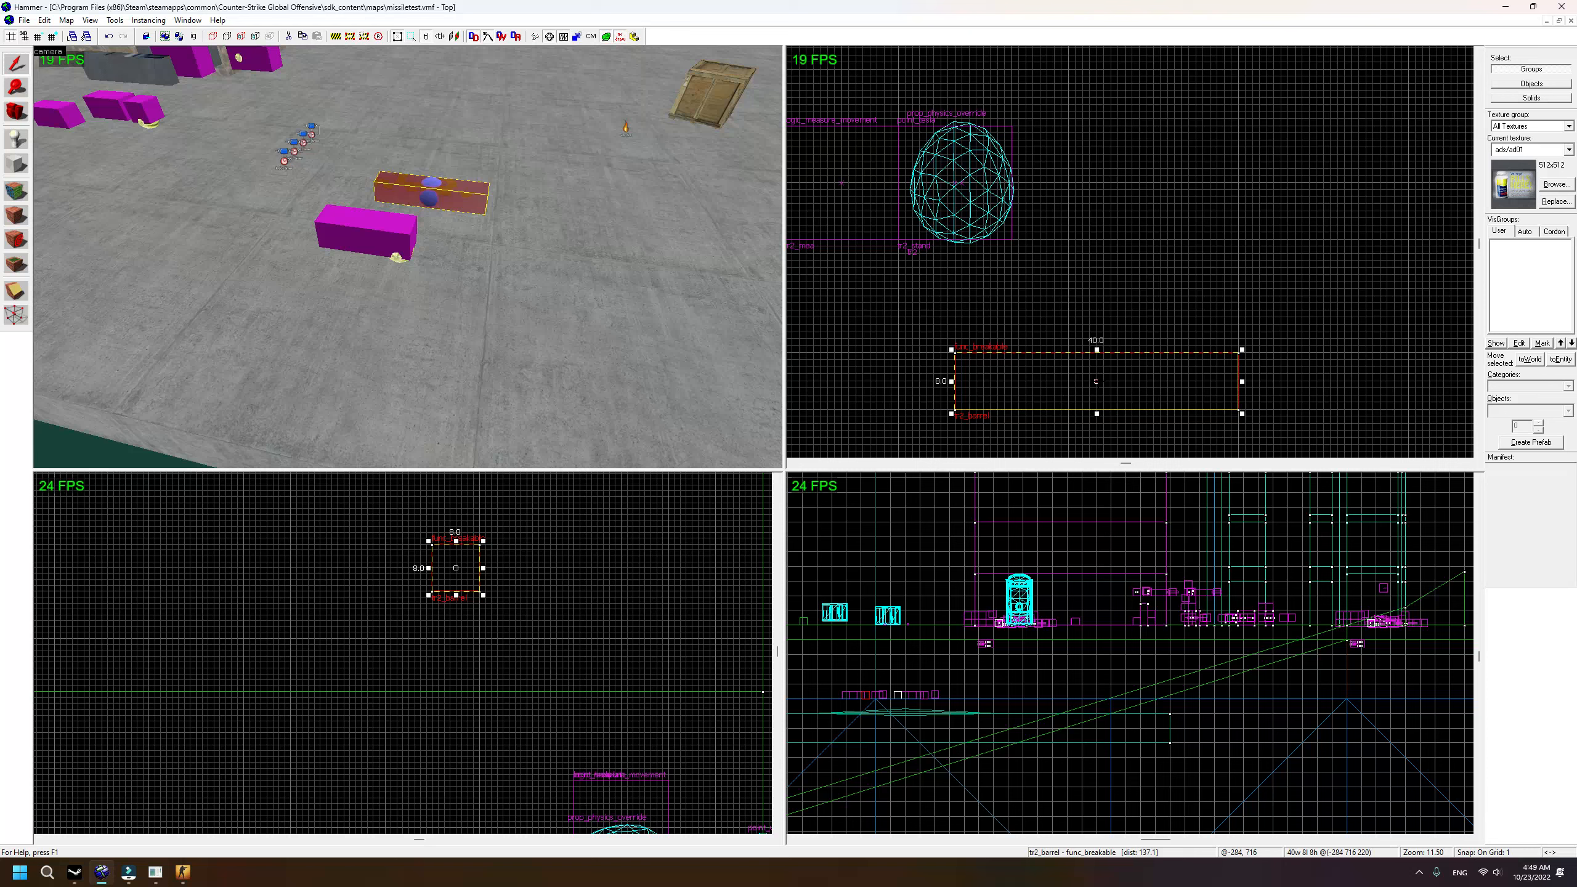
Step: Drag tr2_barrel's origin point up above the box in the Top view
{"action": "scroll", "coordinate": [1006, 385], "scroll_direction": "down", "scroll_amount": 1}
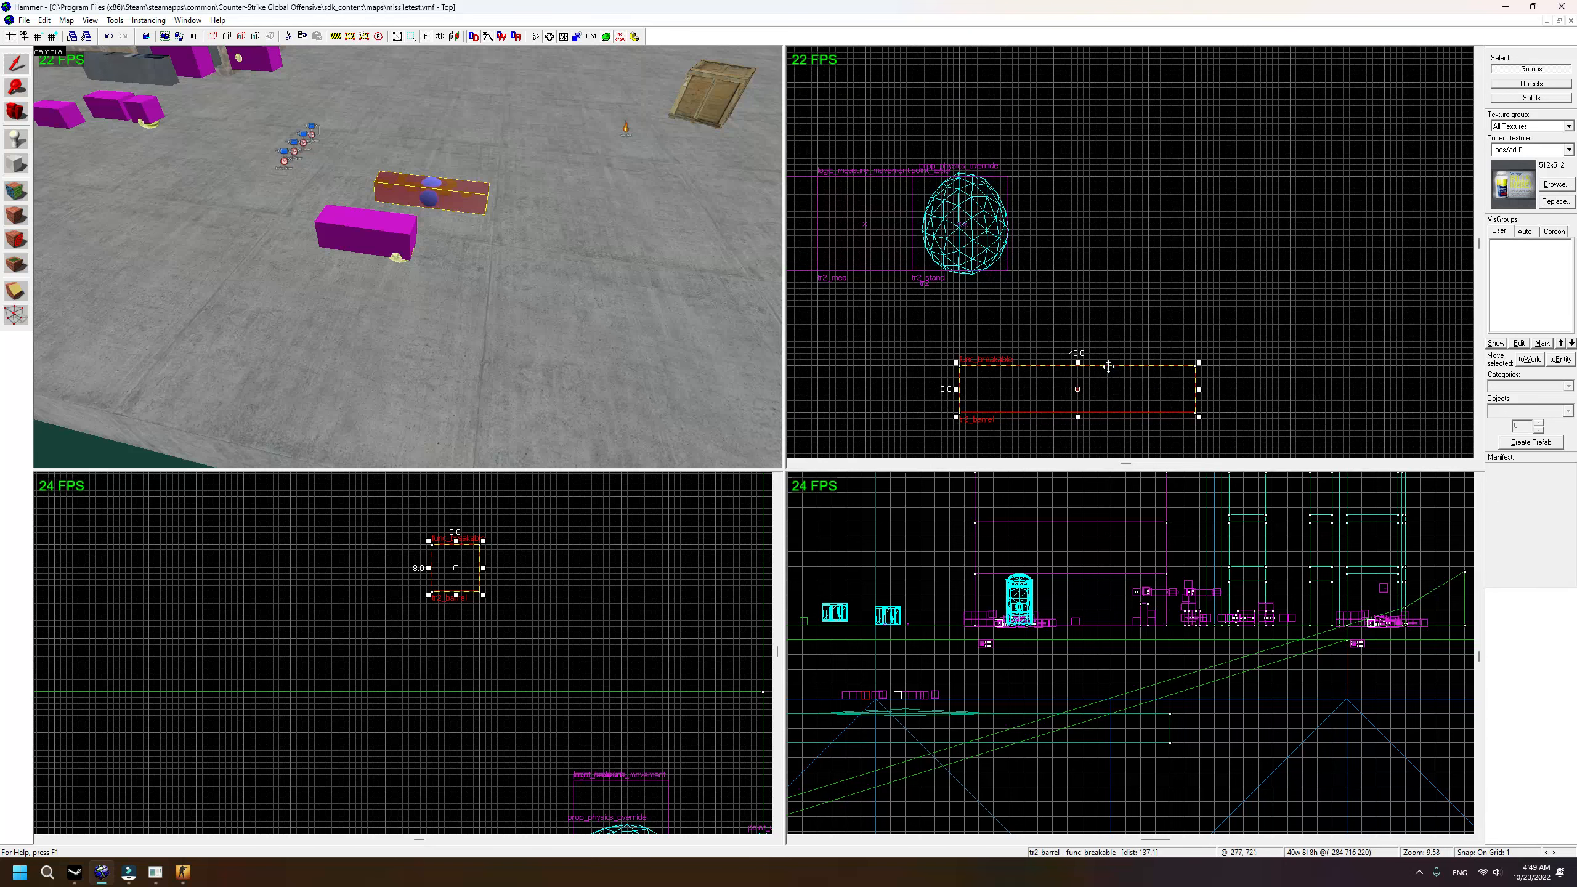
{"action": "left_click_drag", "start_coordinate": [1077, 389], "coordinate": [959, 225]}
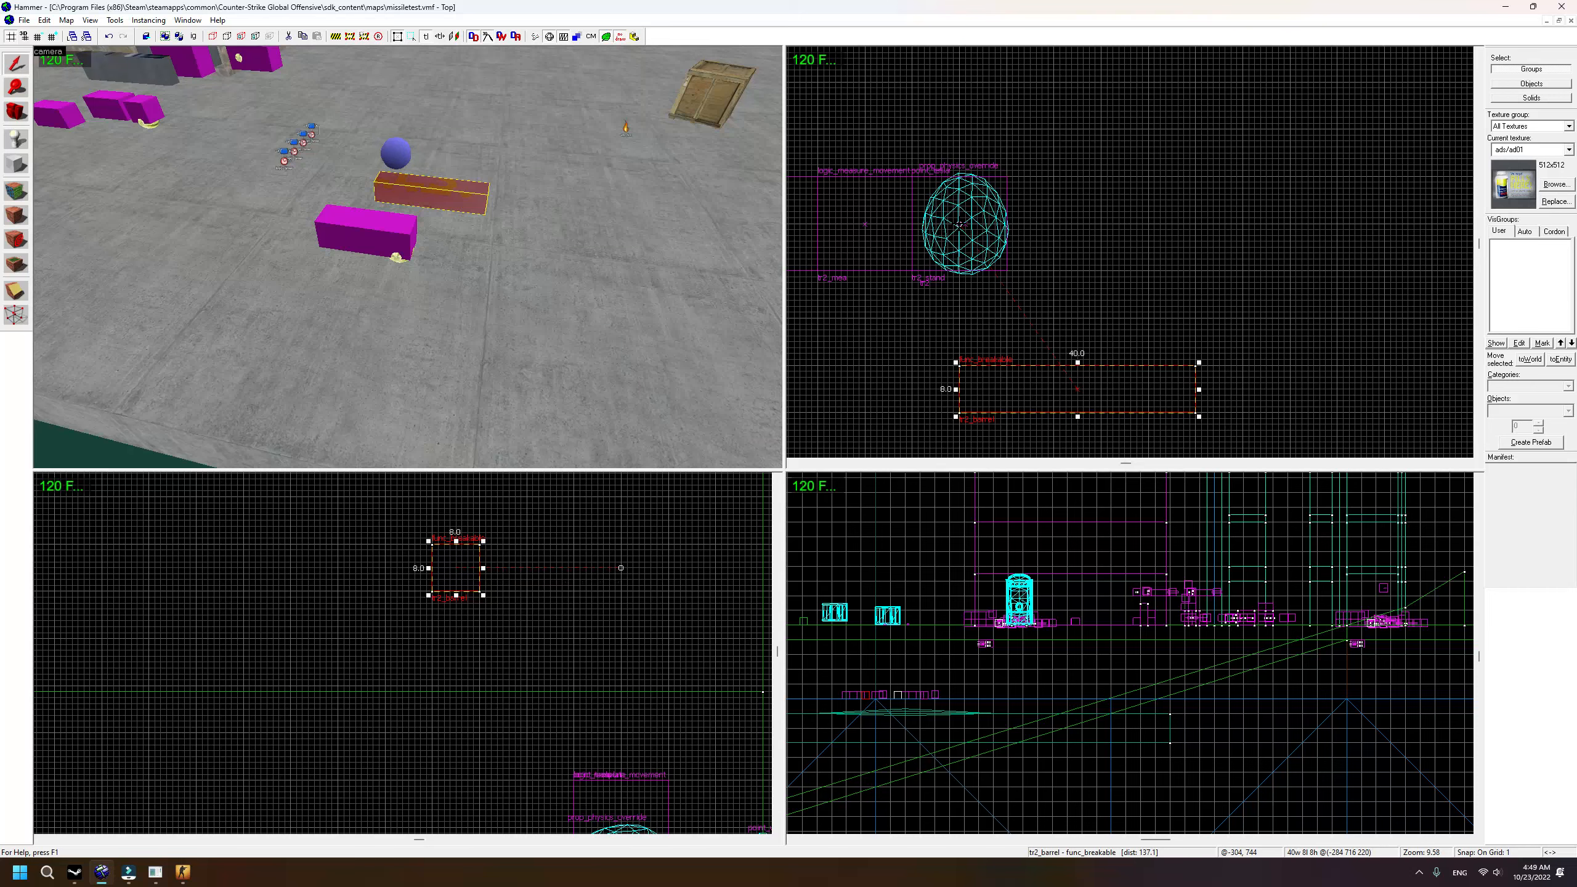
{"action": "scroll", "coordinate": [621, 639], "scroll_direction": "down", "scroll_amount": 5}
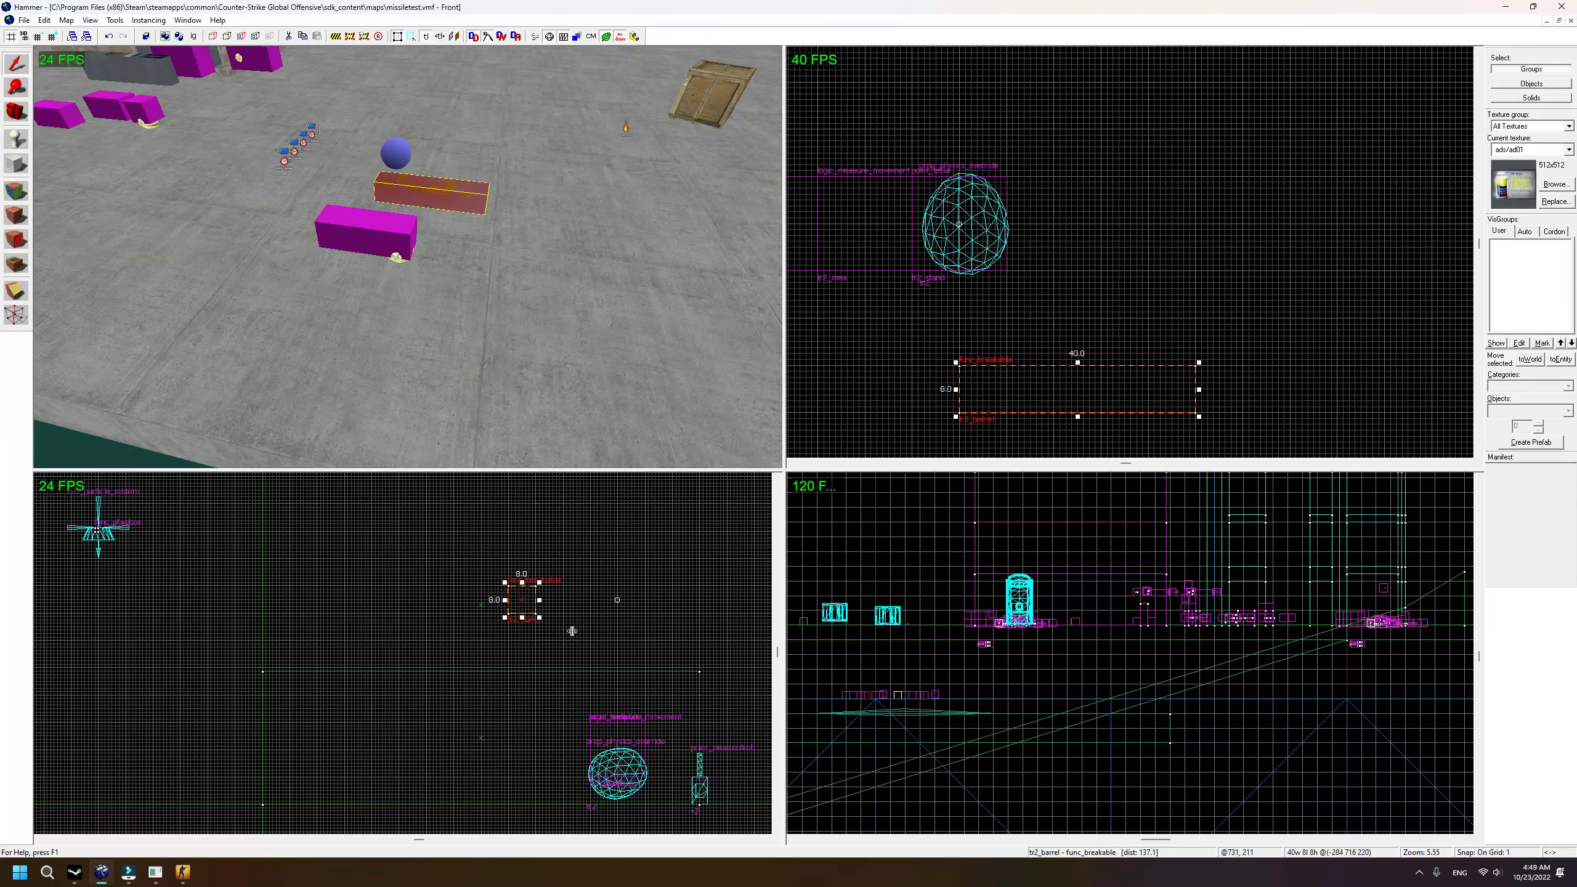
{"action": "scroll", "coordinate": [514, 627], "scroll_direction": "up", "scroll_amount": 1}
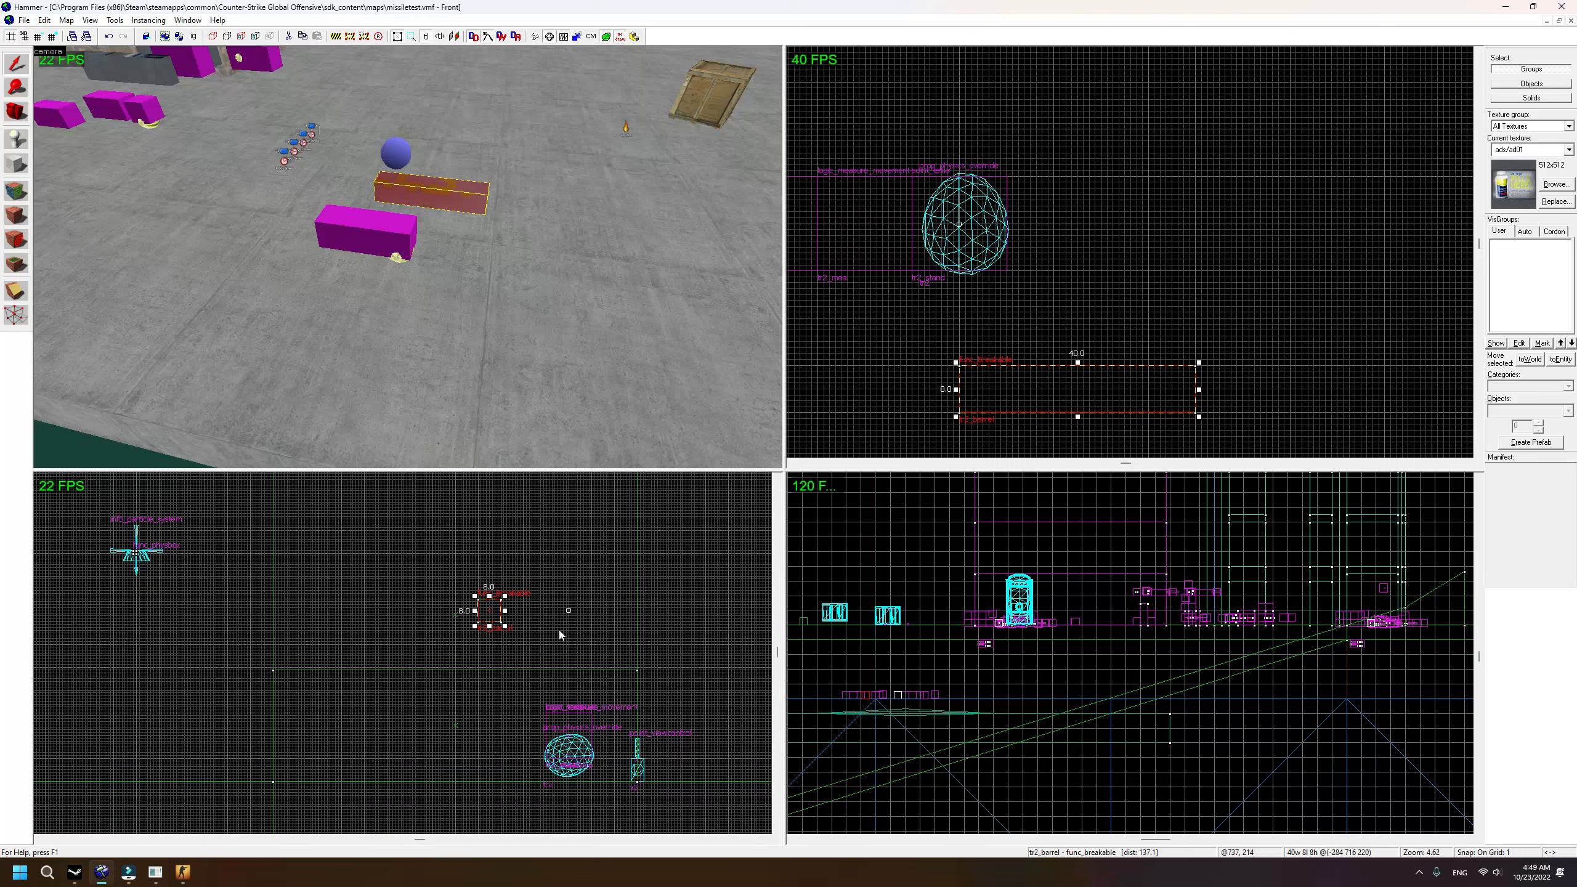
Step: Move the 3D camera toward the boxes and reselect tr2_barrel
{"action": "key", "text": "a"}
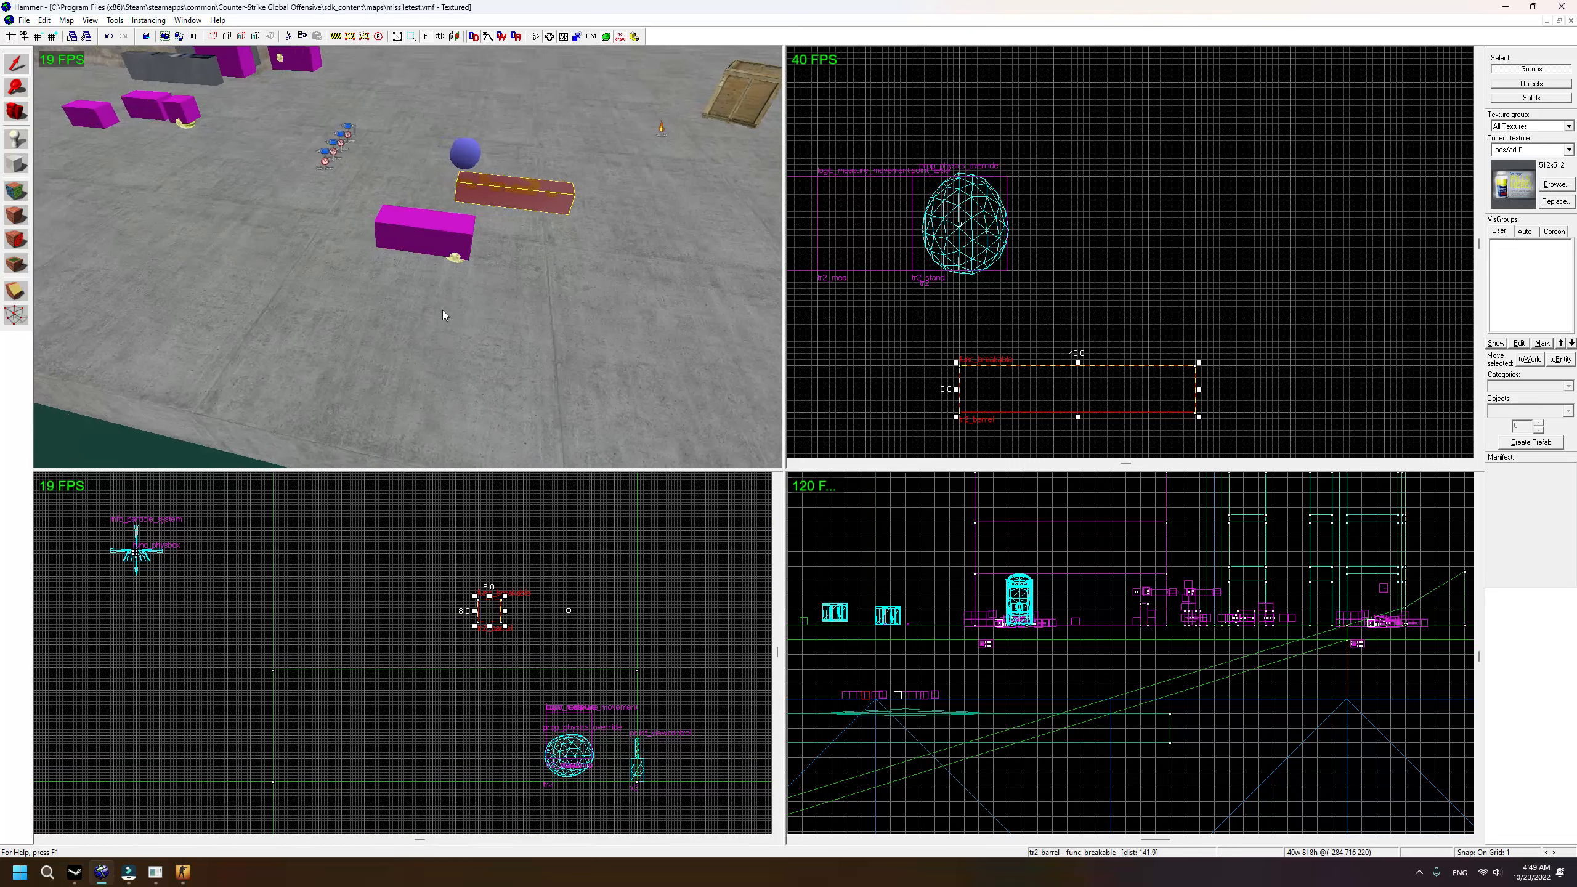
{"action": "key", "text": "s"}
{"action": "key", "text": "w"}
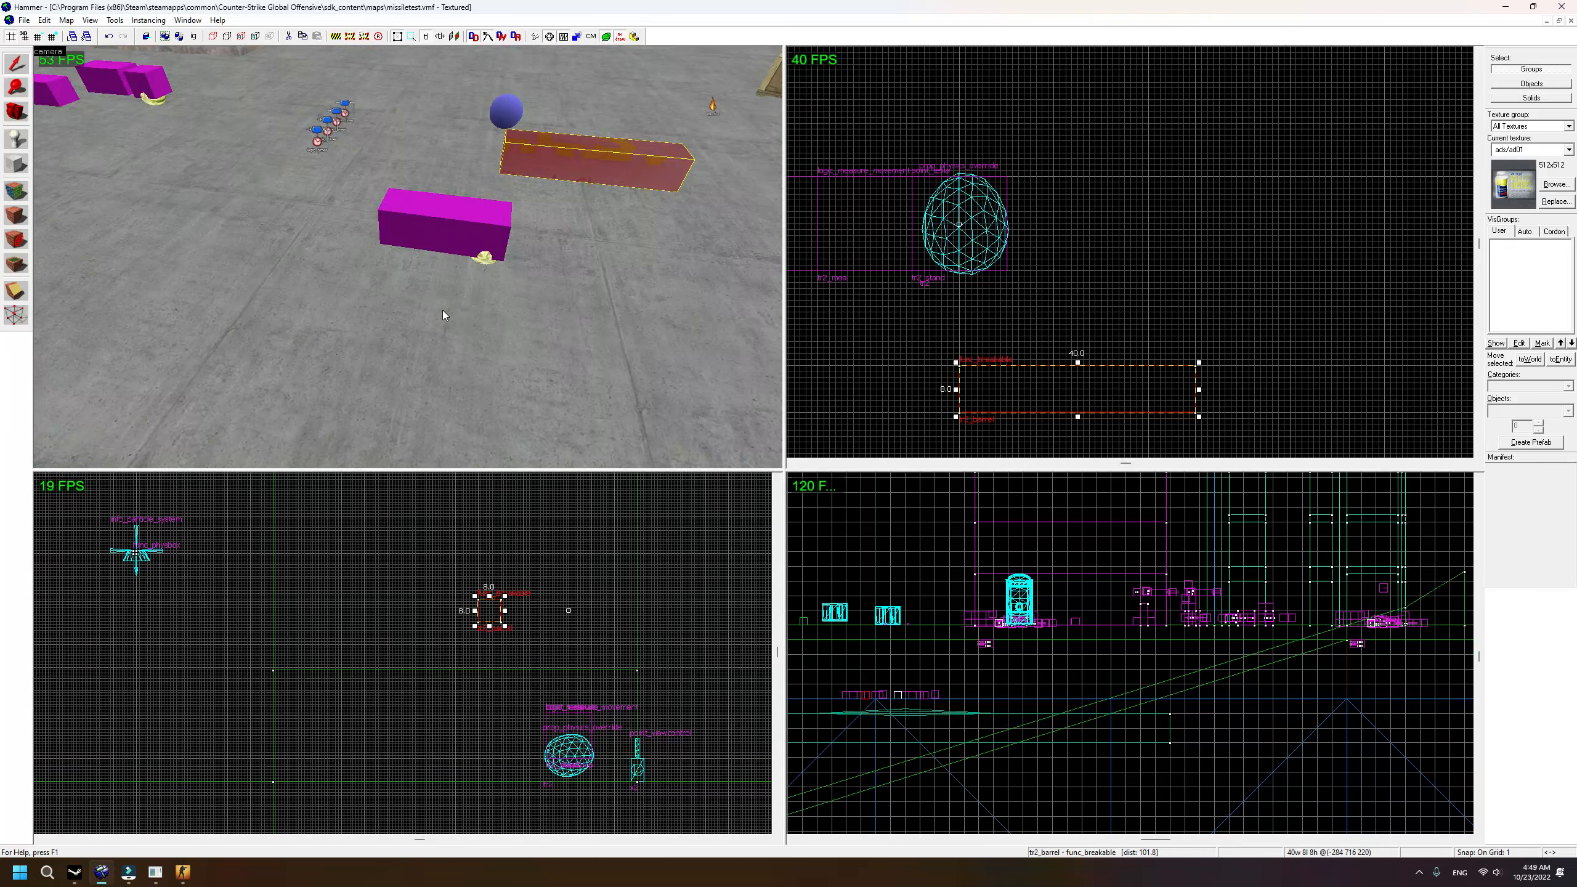
{"action": "left_click", "coordinate": [481, 247]}
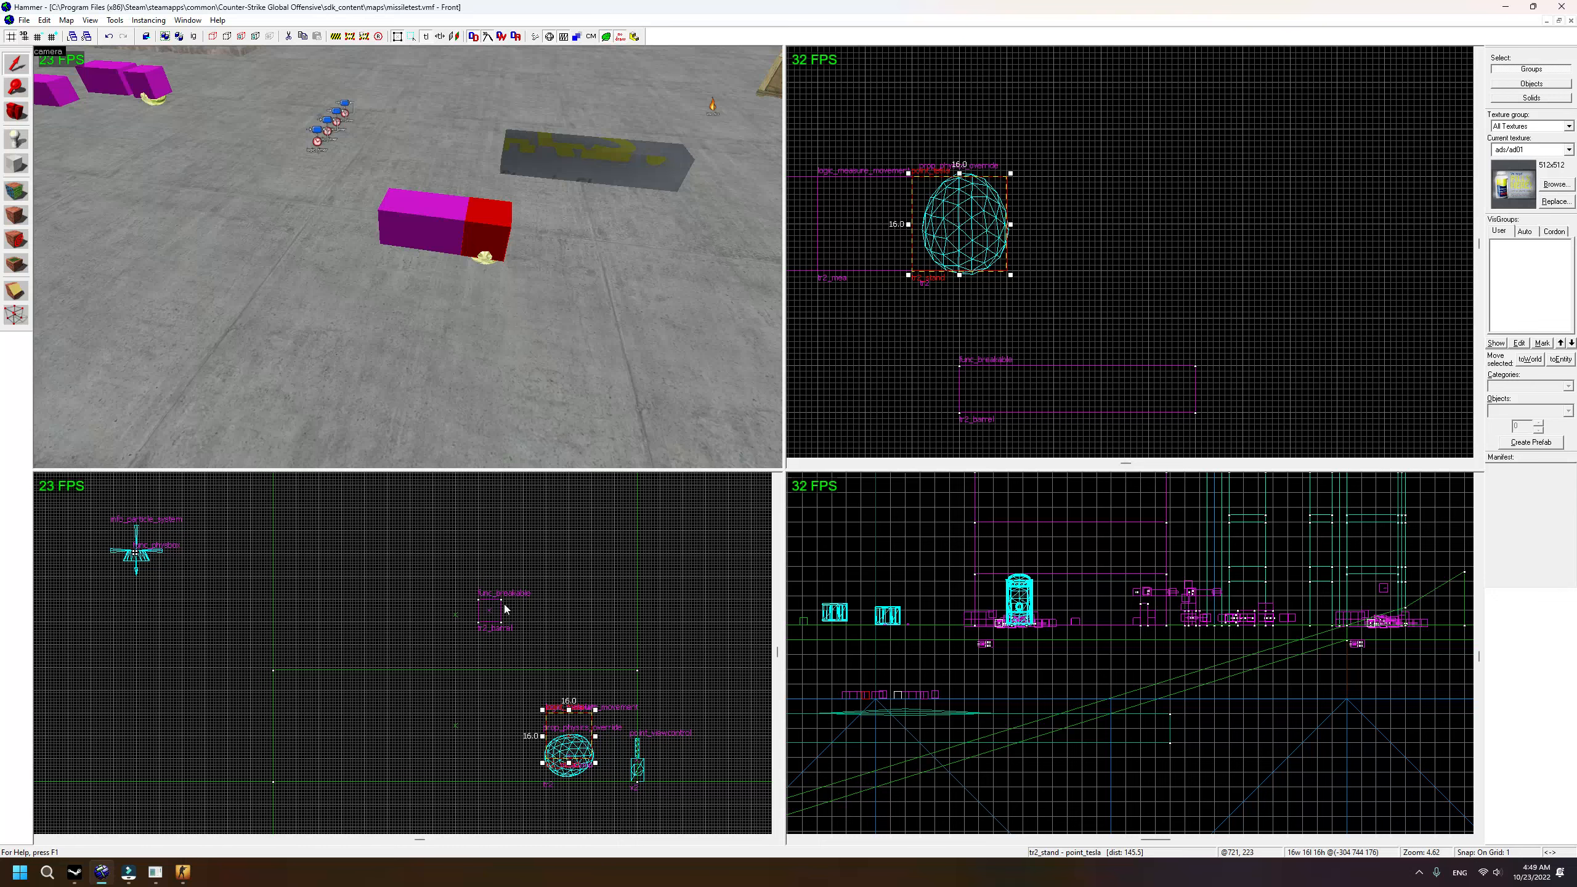
{"action": "left_click", "coordinate": [575, 173]}
{"action": "scroll", "coordinate": [922, 663], "scroll_direction": "down", "scroll_amount": 1}
{"action": "scroll", "coordinate": [922, 663], "scroll_direction": "up", "scroll_amount": 4}
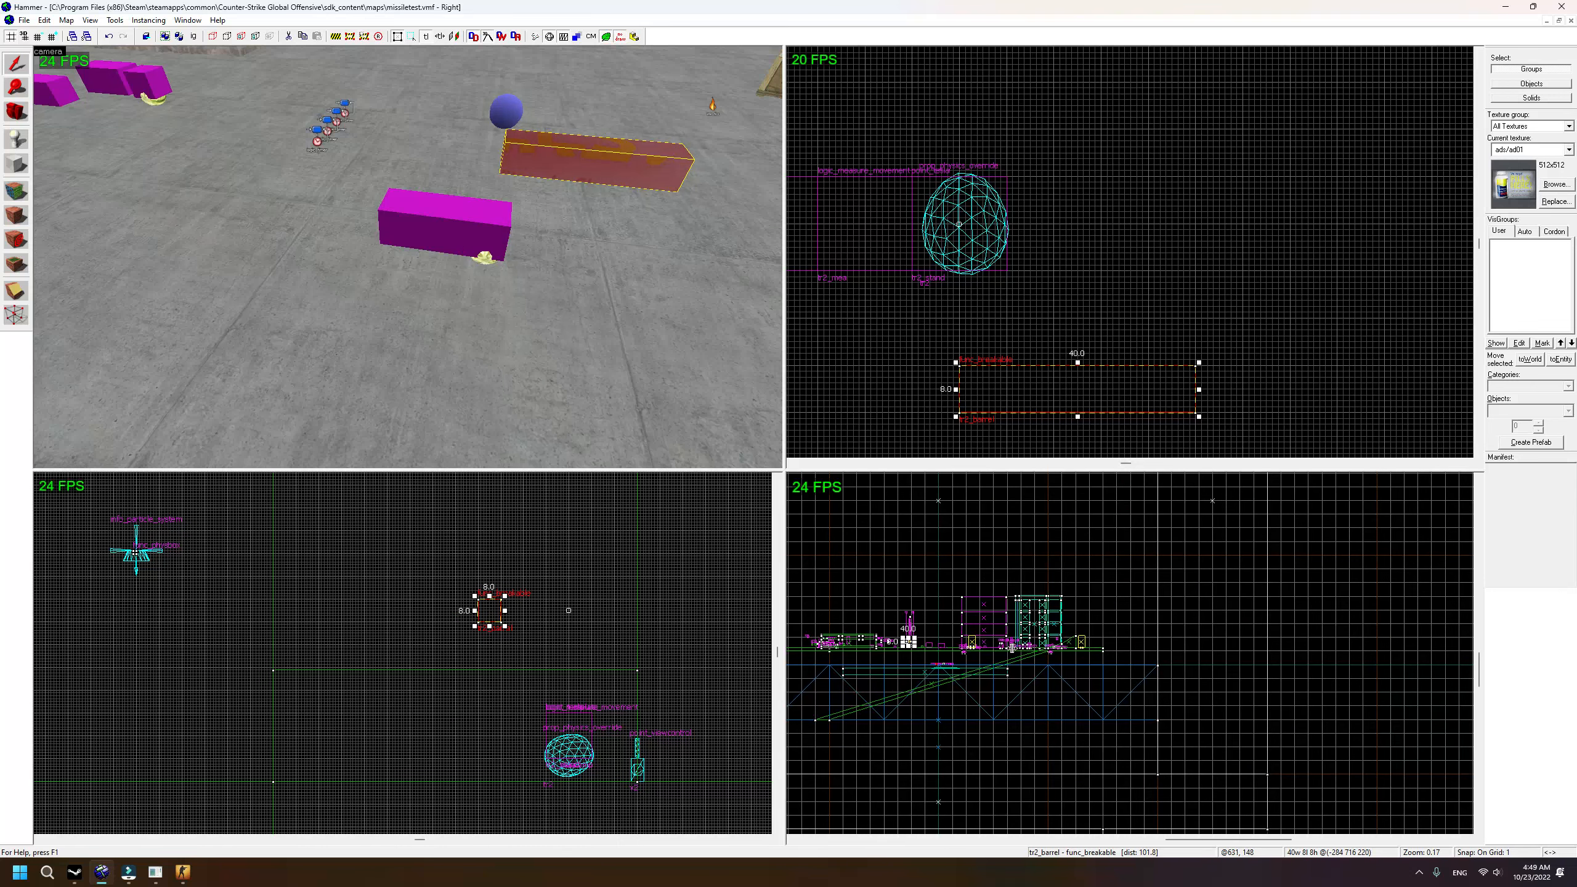
{"action": "scroll", "coordinate": [490, 497], "scroll_direction": "down", "scroll_amount": 1}
{"action": "scroll", "coordinate": [516, 308], "scroll_direction": "down", "scroll_amount": 8}
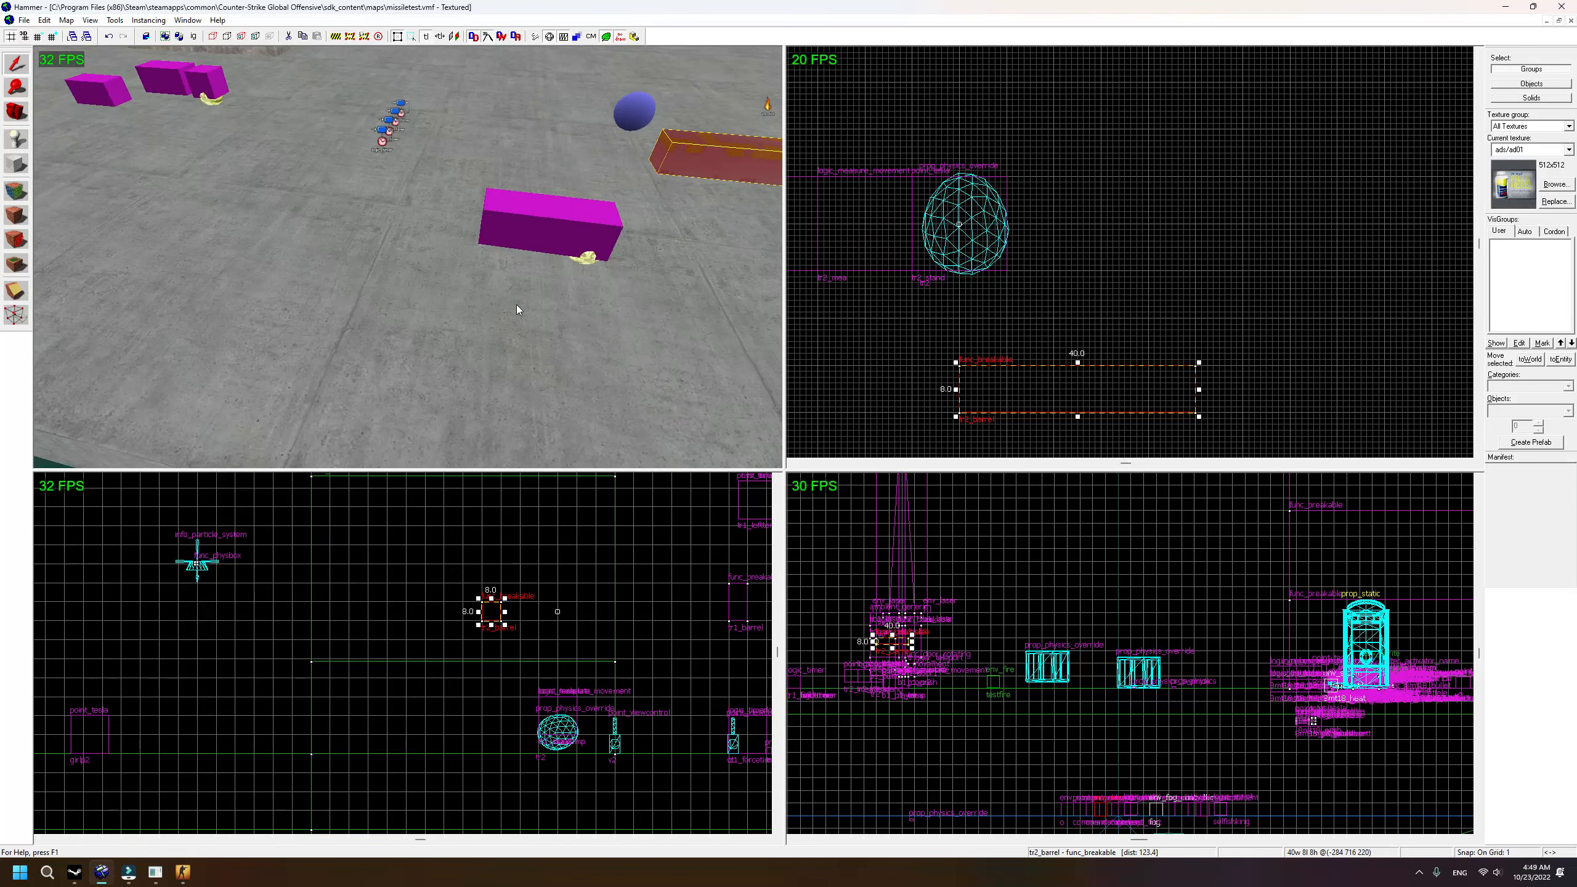
{"action": "scroll", "coordinate": [517, 306], "scroll_direction": "up", "scroll_amount": 10}
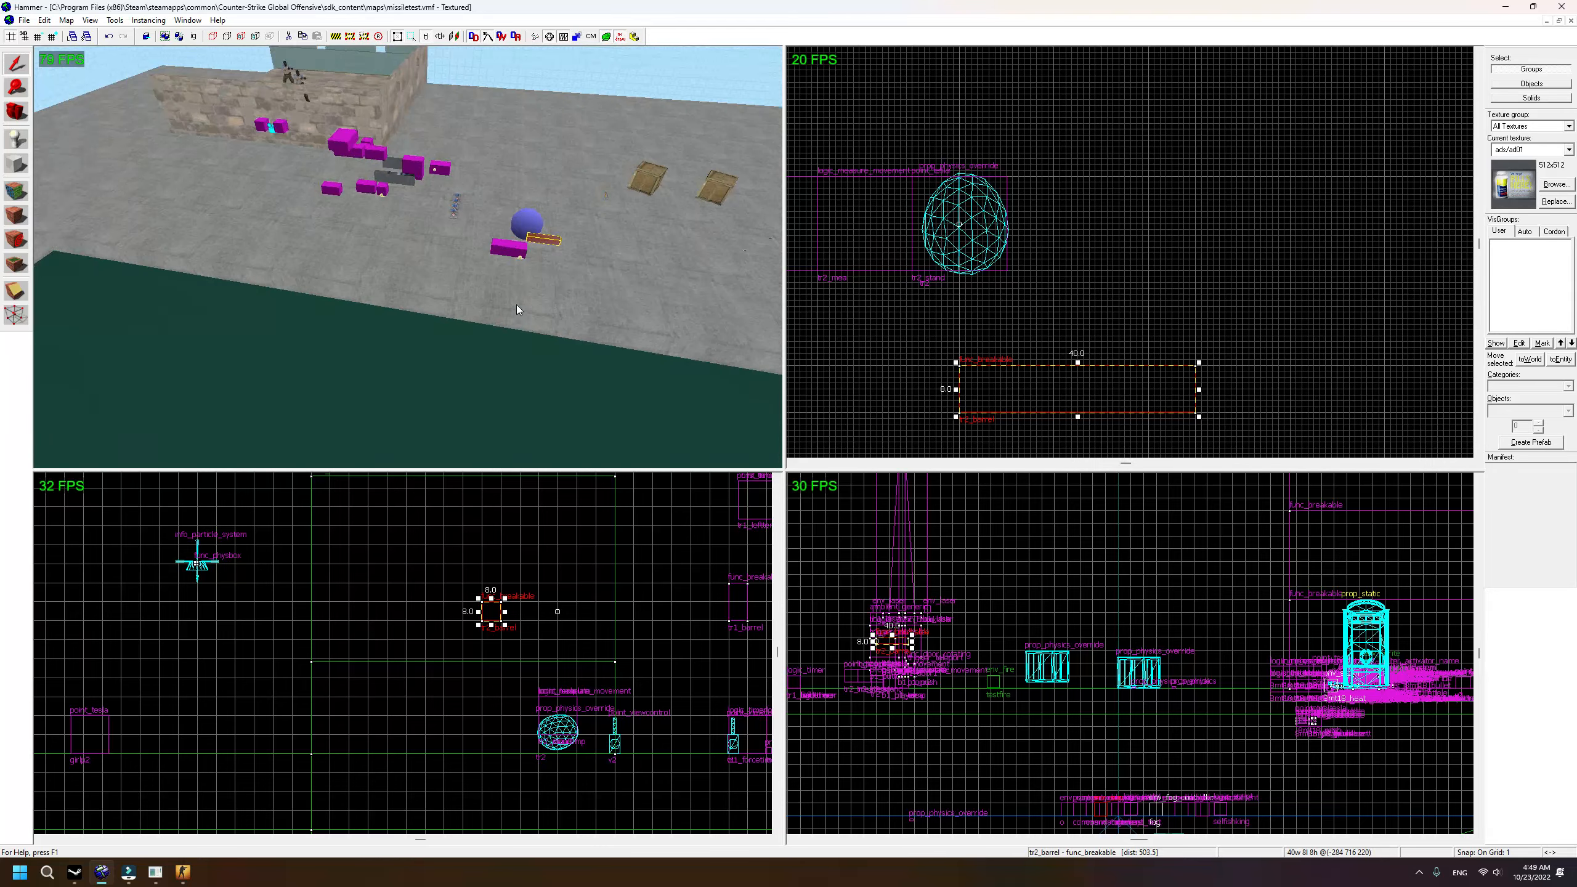
Step: Orbit the 3D view back toward the barrel and box-select the group of test objects
{"action": "middle_click_drag", "start_coordinate": [516, 304], "coordinate": [516, 304]}
{"action": "scroll", "coordinate": [909, 646], "scroll_direction": "up", "scroll_amount": 5}
{"action": "scroll", "coordinate": [919, 632], "scroll_direction": "up", "scroll_amount": 3}
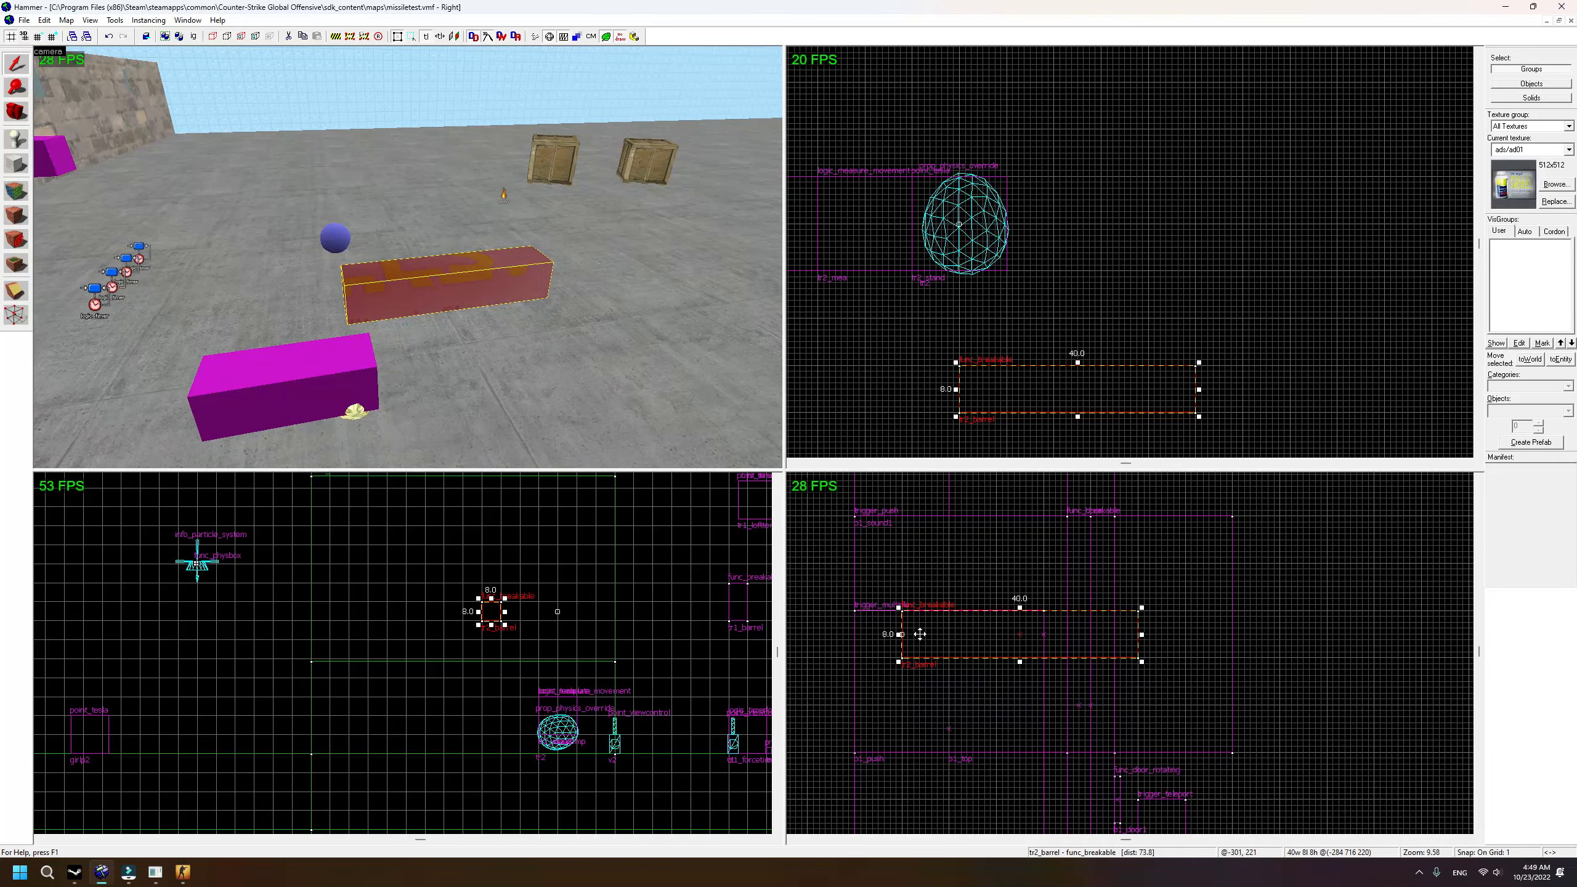
{"action": "scroll", "coordinate": [998, 637], "scroll_direction": "down", "scroll_amount": 2}
{"action": "key", "text": "s"}
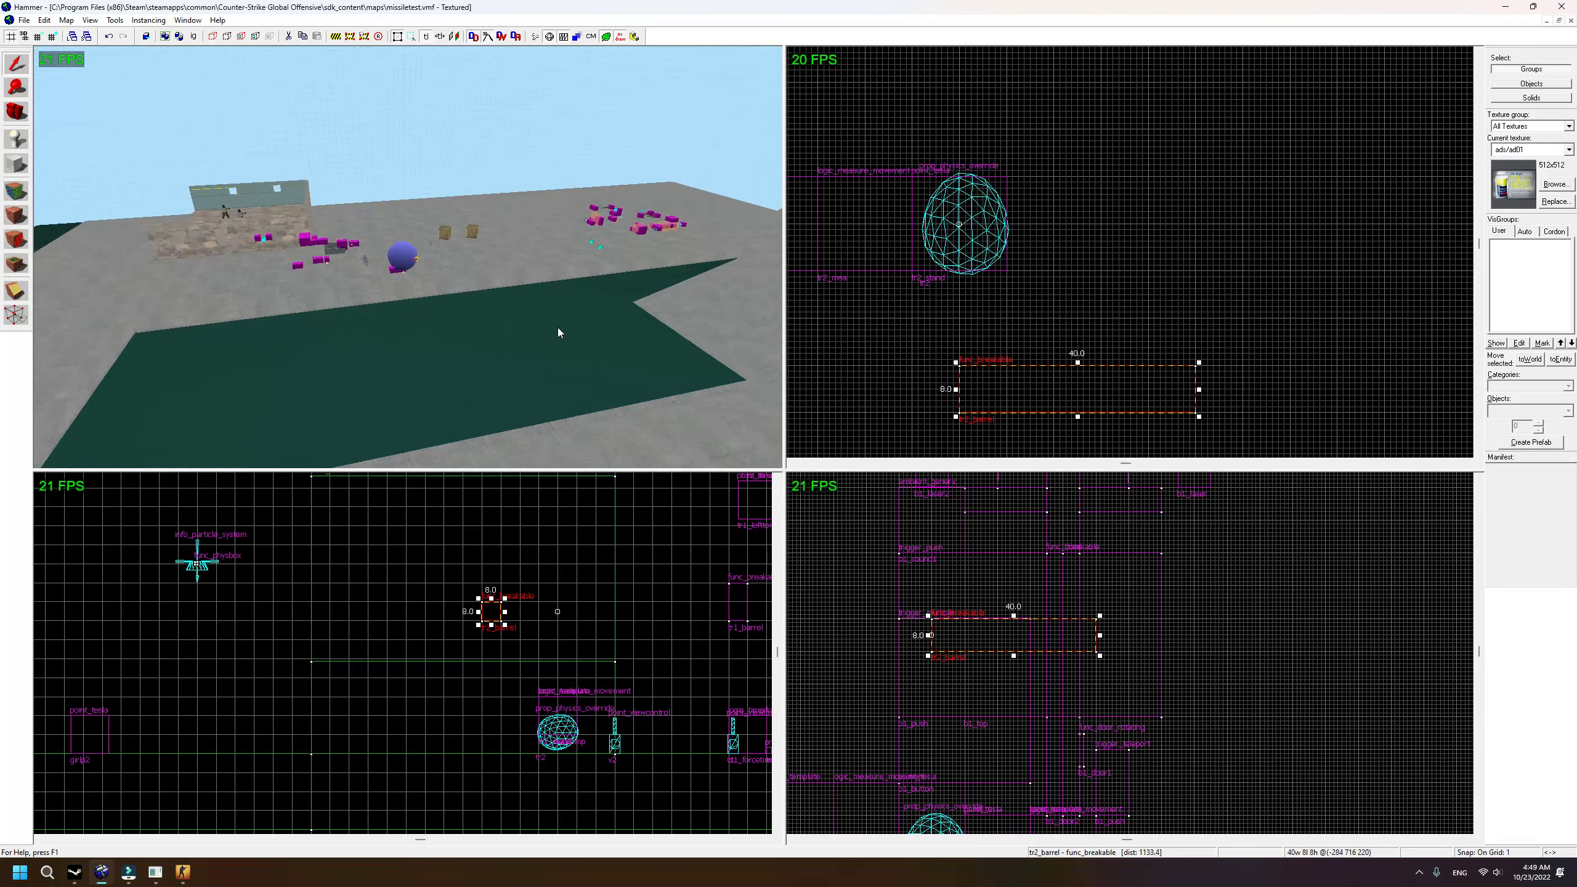
{"action": "key", "text": "w"}
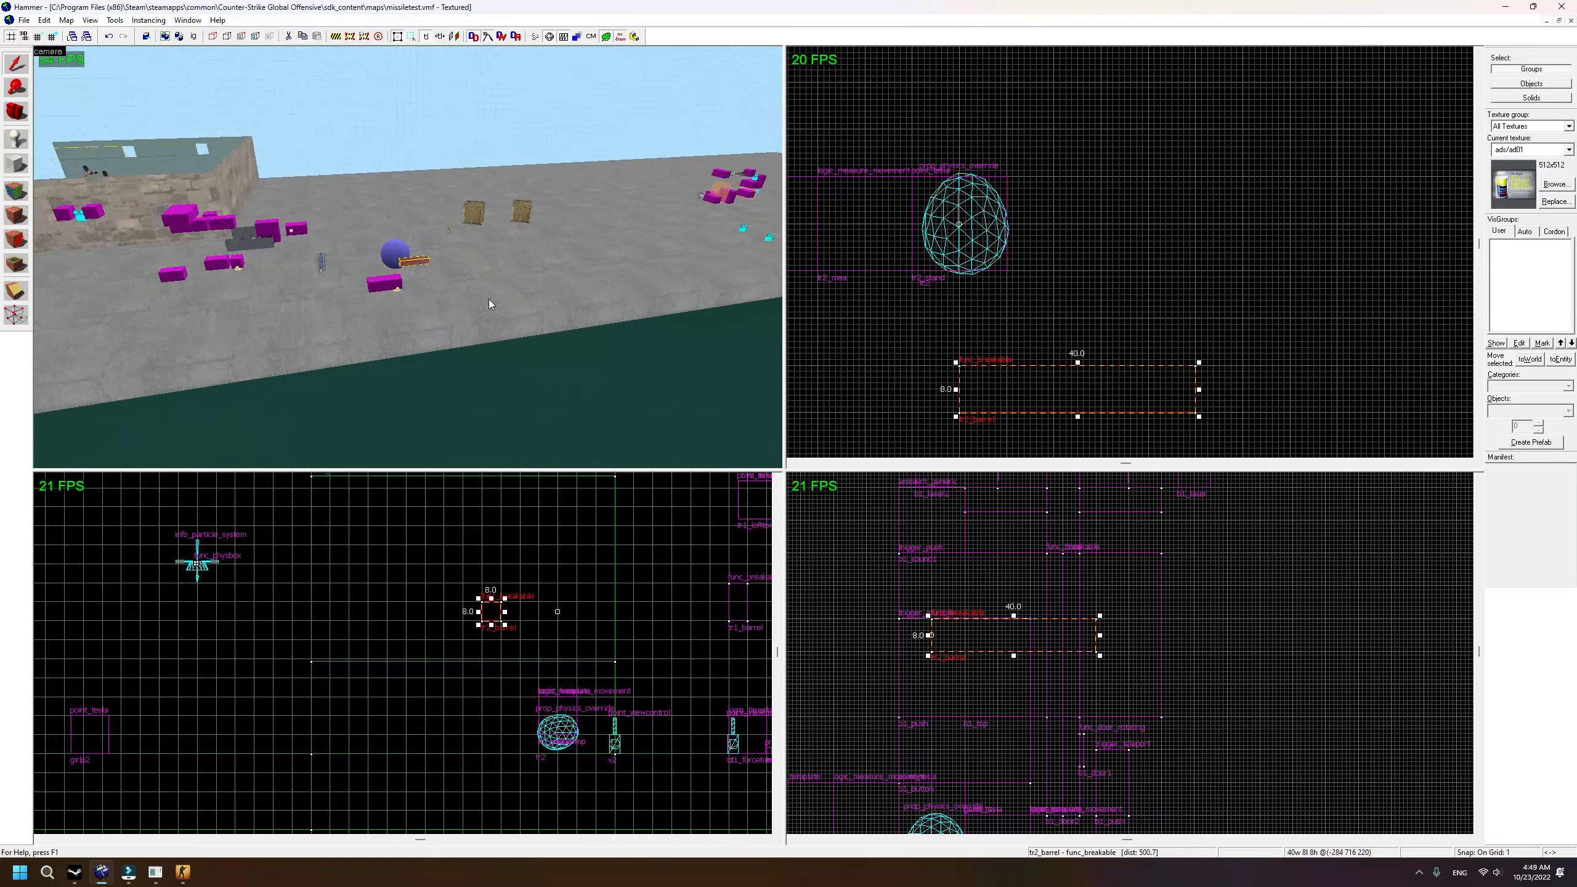
{"action": "scroll", "coordinate": [1018, 254], "scroll_direction": "down", "scroll_amount": 5}
{"action": "left_click_drag", "start_coordinate": [832, 183], "coordinate": [1156, 388]}
Step: Select the five melon-group entities and nudge them one unit sideways in the Right view
{"action": "key", "text": "Return"}
{"action": "scroll", "coordinate": [1165, 192], "scroll_direction": "down", "scroll_amount": 8}
{"action": "scroll", "coordinate": [1123, 221], "scroll_direction": "up", "scroll_amount": 3}
{"action": "scroll", "coordinate": [1250, 218], "scroll_direction": "down", "scroll_amount": 5}
{"action": "left_click_drag", "start_coordinate": [1091, 180], "coordinate": [928, 195]}
{"action": "key", "text": "s"}
{"action": "key", "text": "a"}
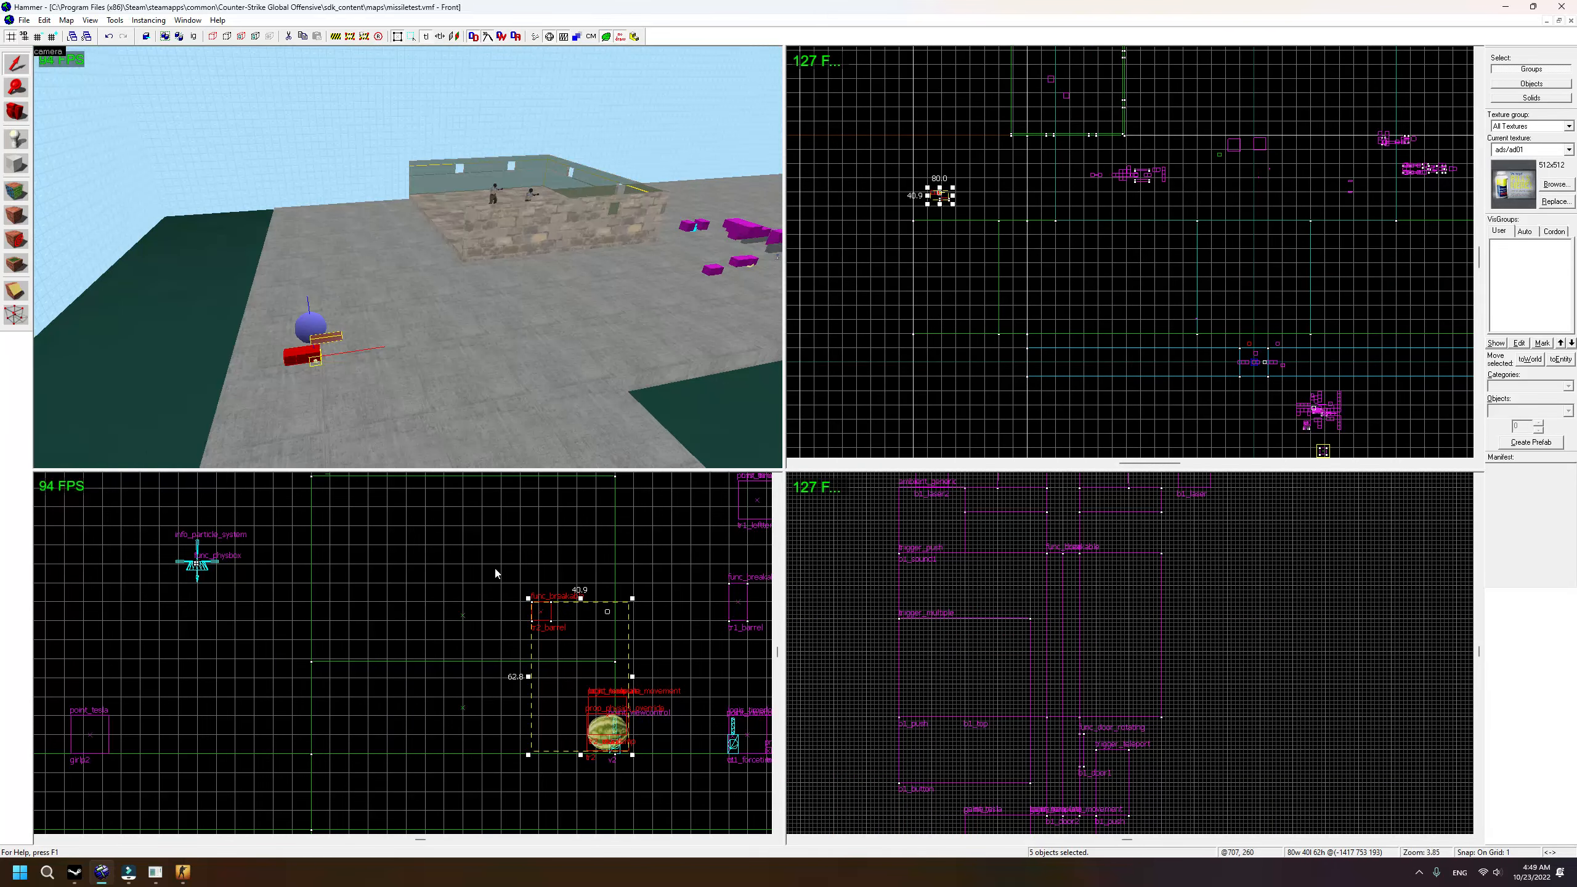
{"action": "scroll", "coordinate": [1014, 607], "scroll_direction": "down", "scroll_amount": 14}
{"action": "scroll", "coordinate": [869, 602], "scroll_direction": "up", "scroll_amount": 12}
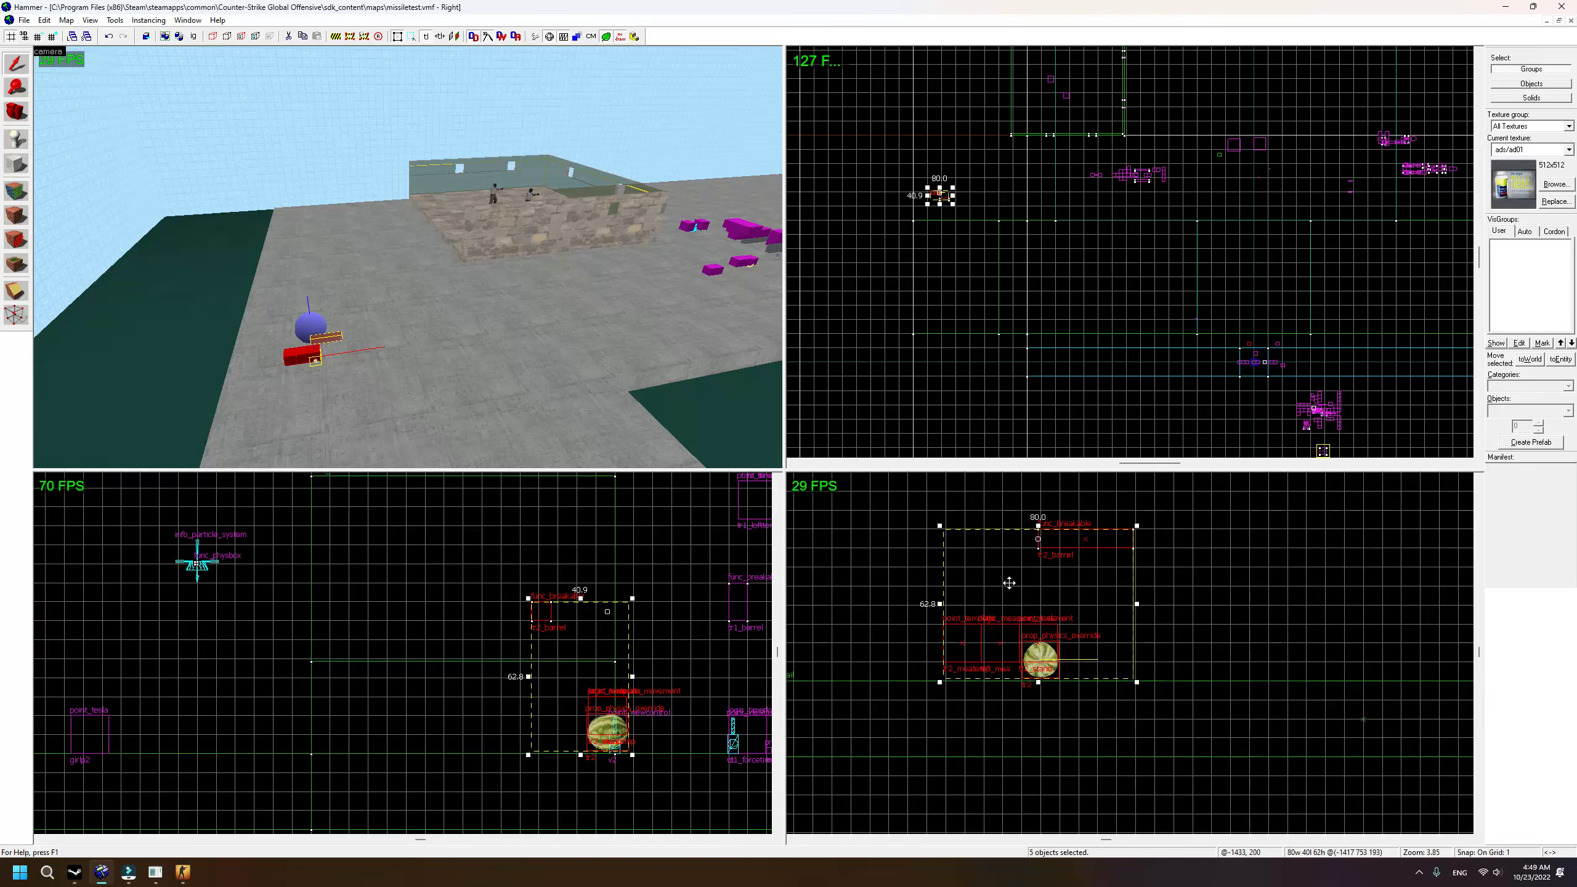
{"action": "scroll", "coordinate": [1039, 587], "scroll_direction": "up", "scroll_amount": 3}
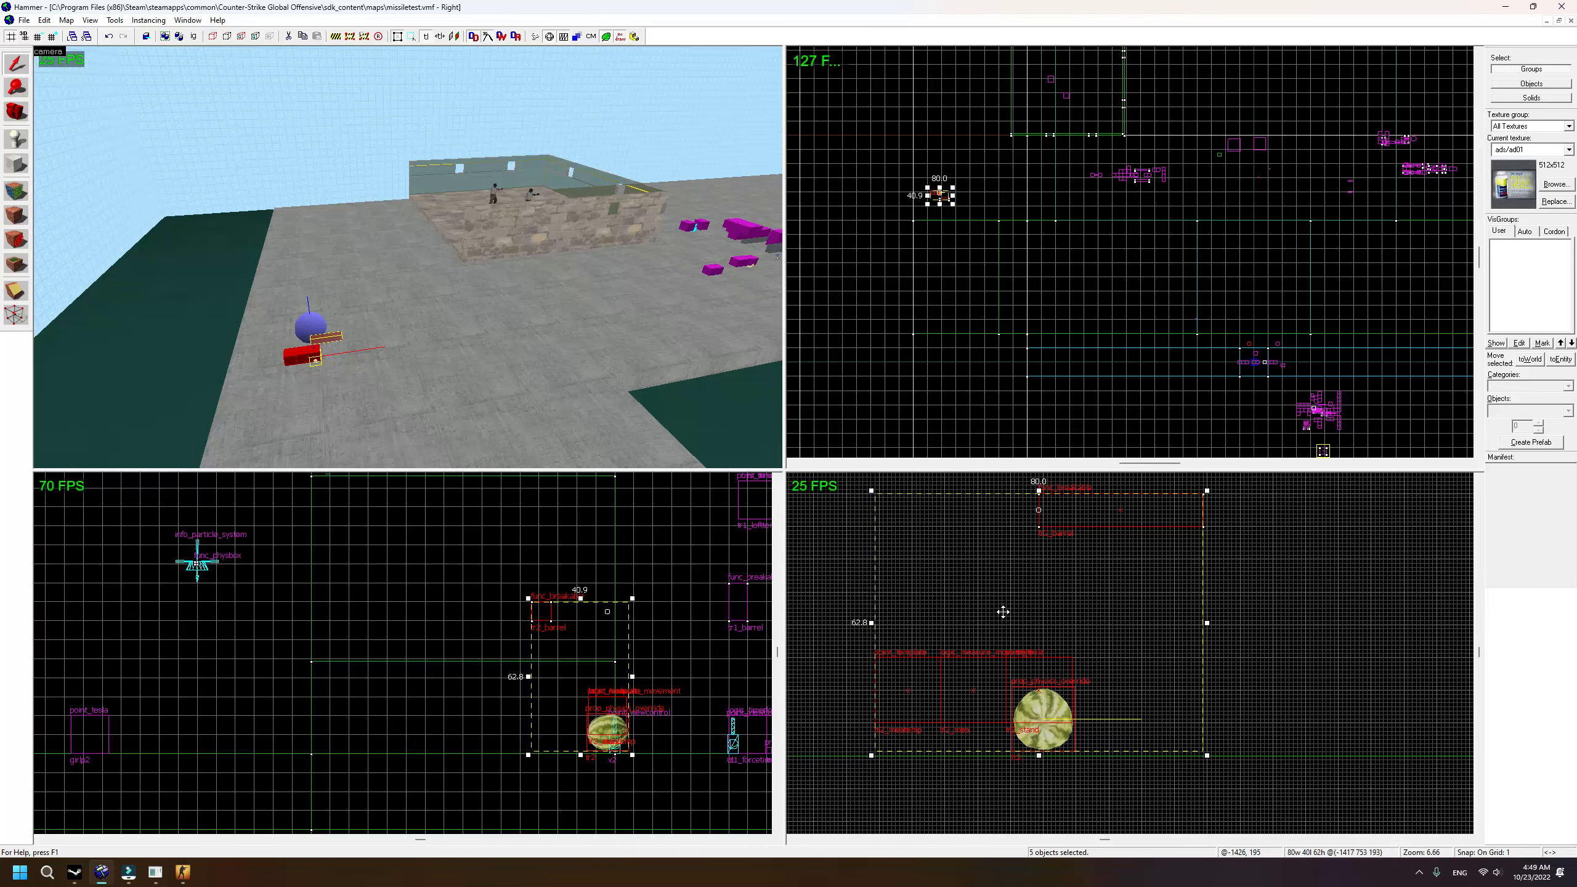
{"action": "left_click_drag", "start_coordinate": [1003, 611], "coordinate": [1006, 611]}
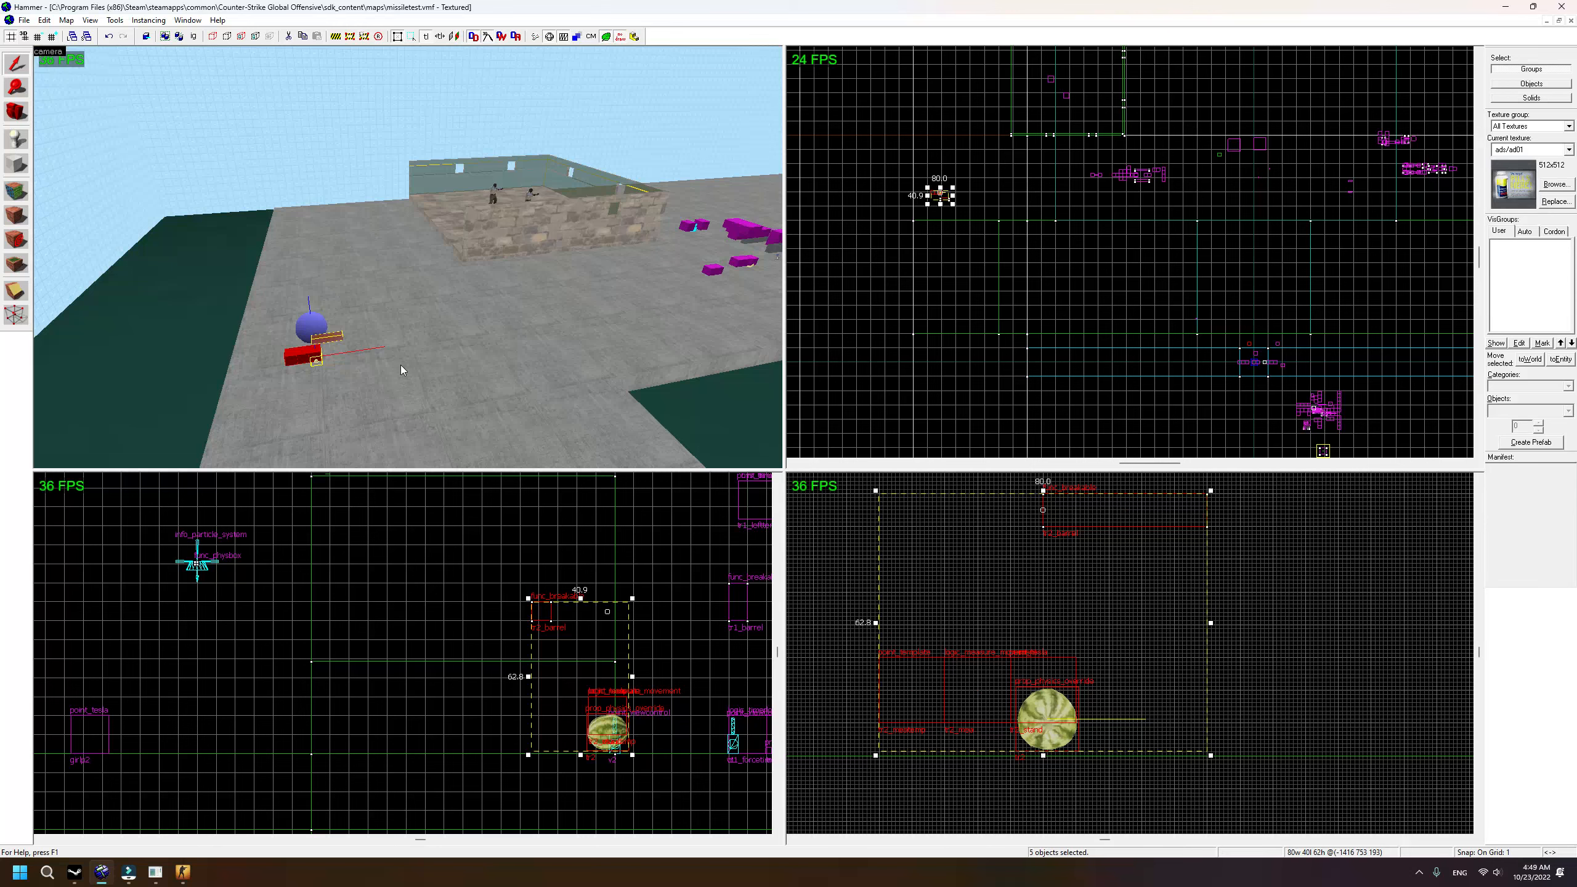
Step: Fly the 3D camera to tr2_barrel, select it, then clear the selection
{"action": "key", "text": "Escape"}
{"action": "key", "text": "a"}
{"action": "key", "text": "w"}
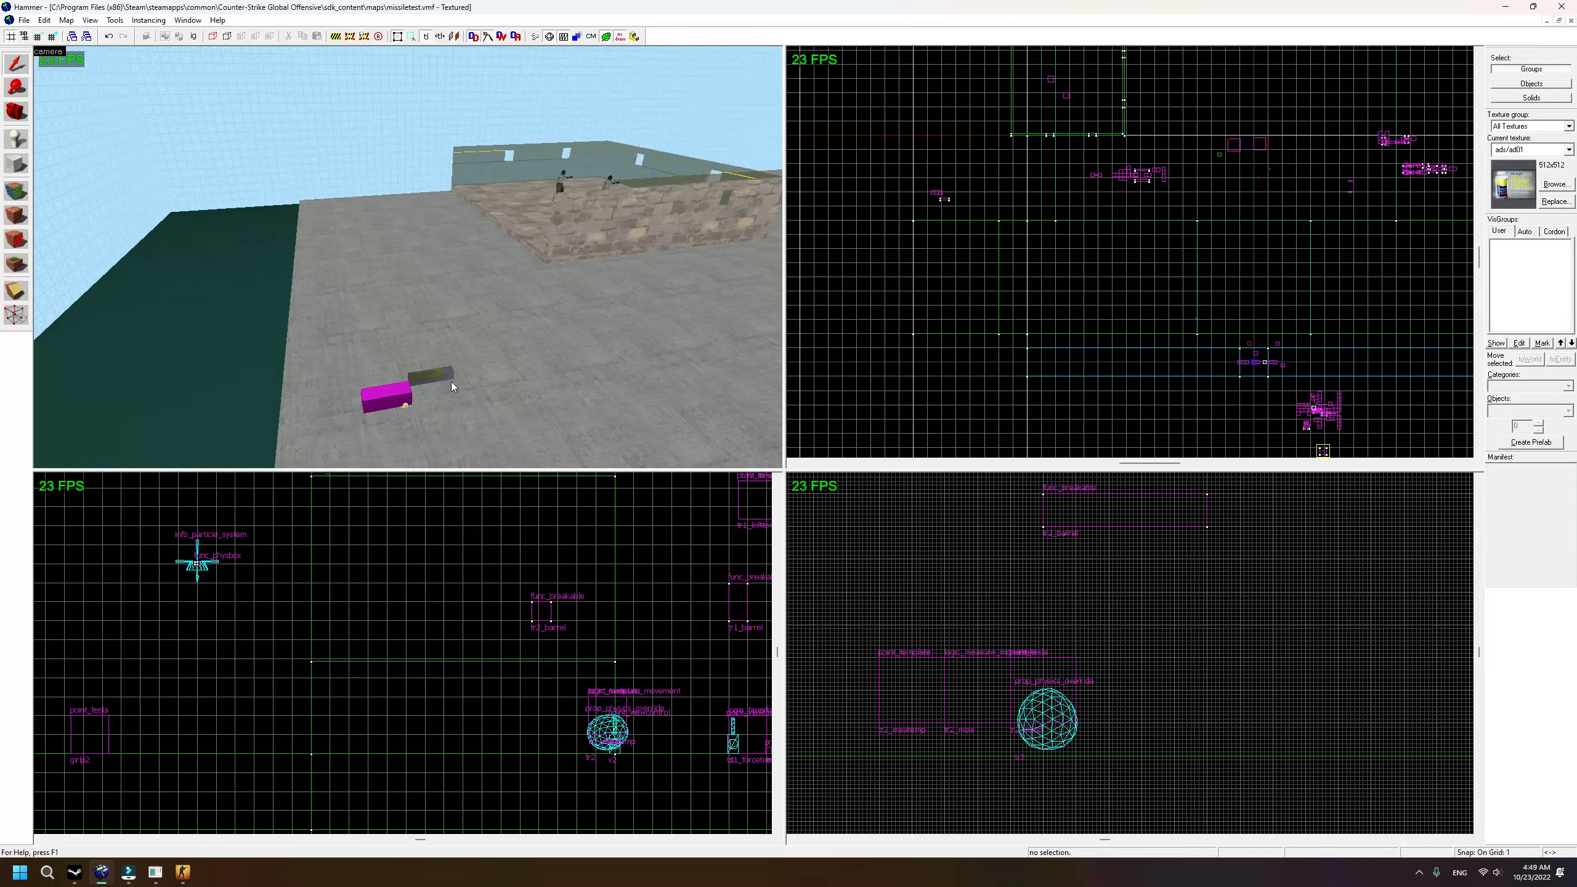
{"action": "left_click", "coordinate": [434, 377]}
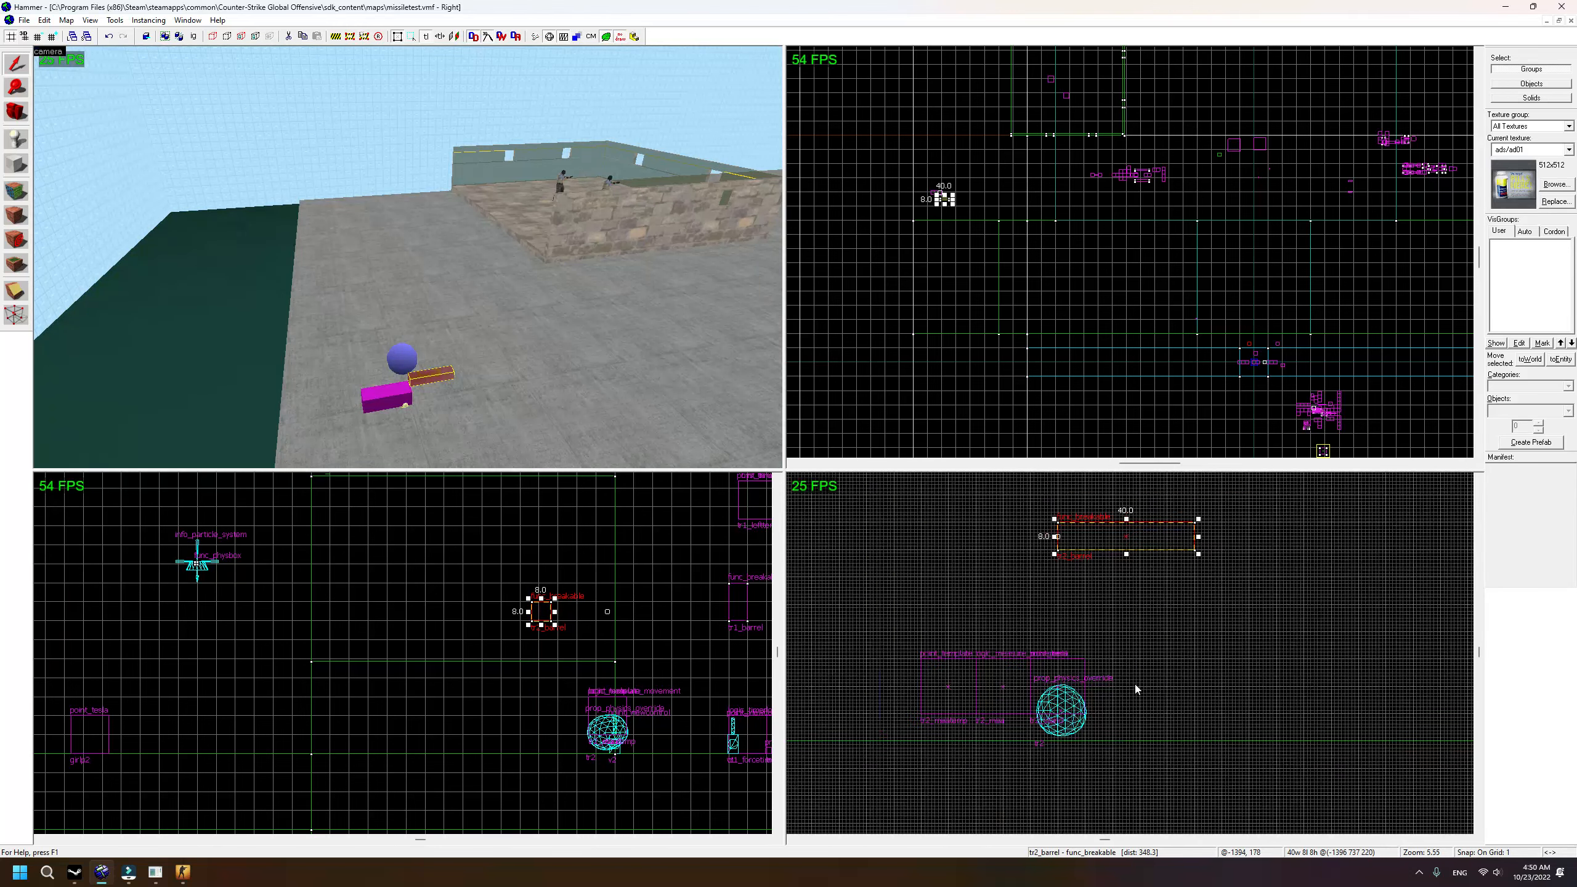
{"action": "scroll", "coordinate": [1122, 589], "scroll_direction": "up", "scroll_amount": 2}
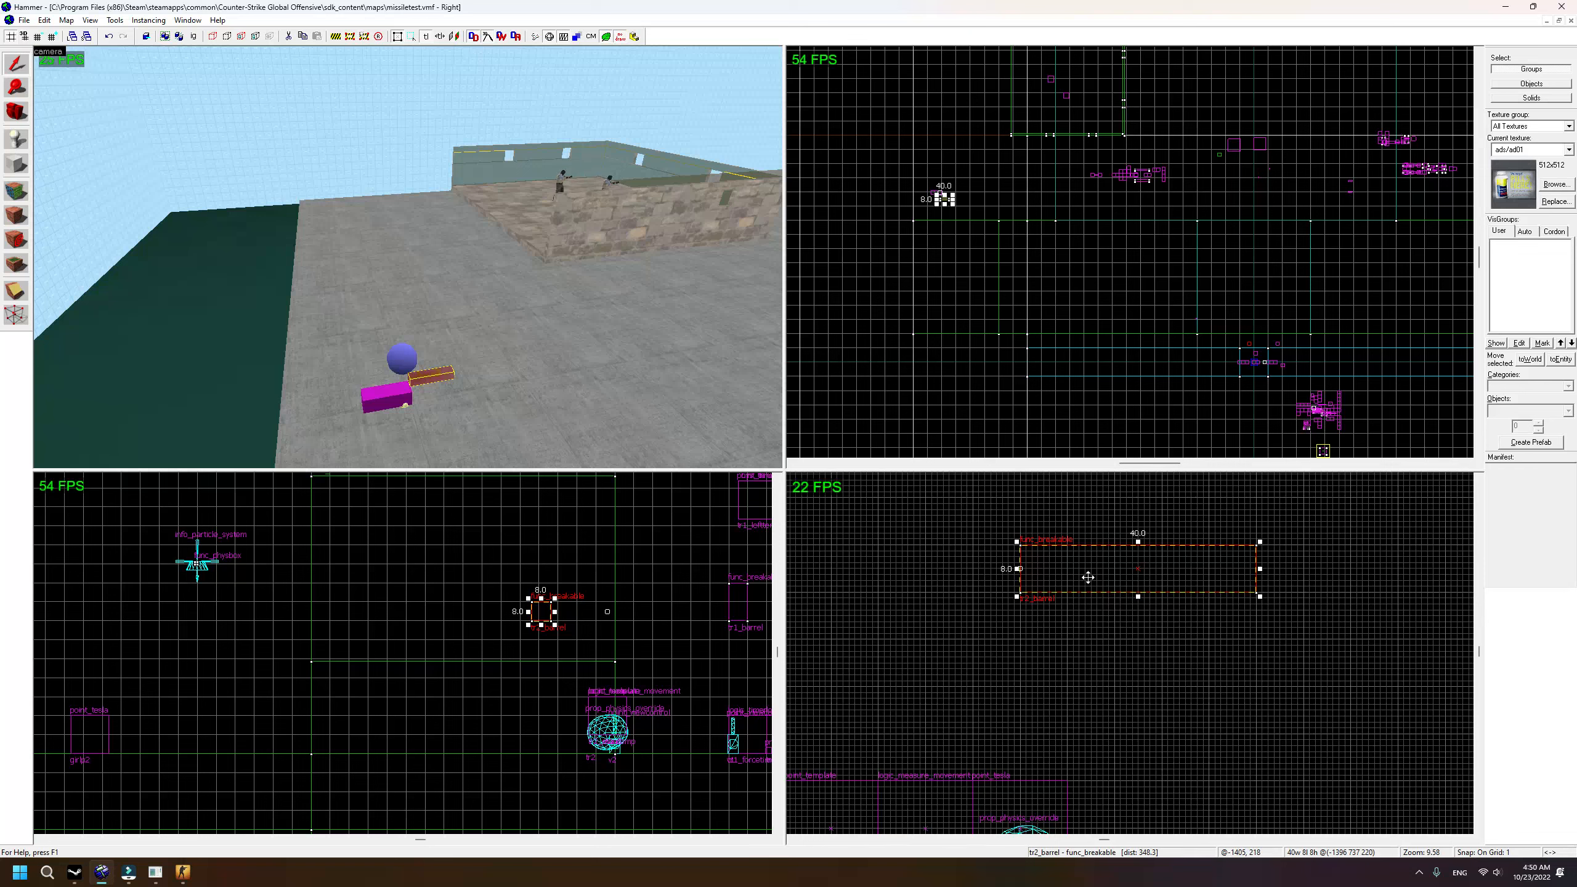
{"action": "scroll", "coordinate": [1039, 652], "scroll_direction": "down", "scroll_amount": 2}
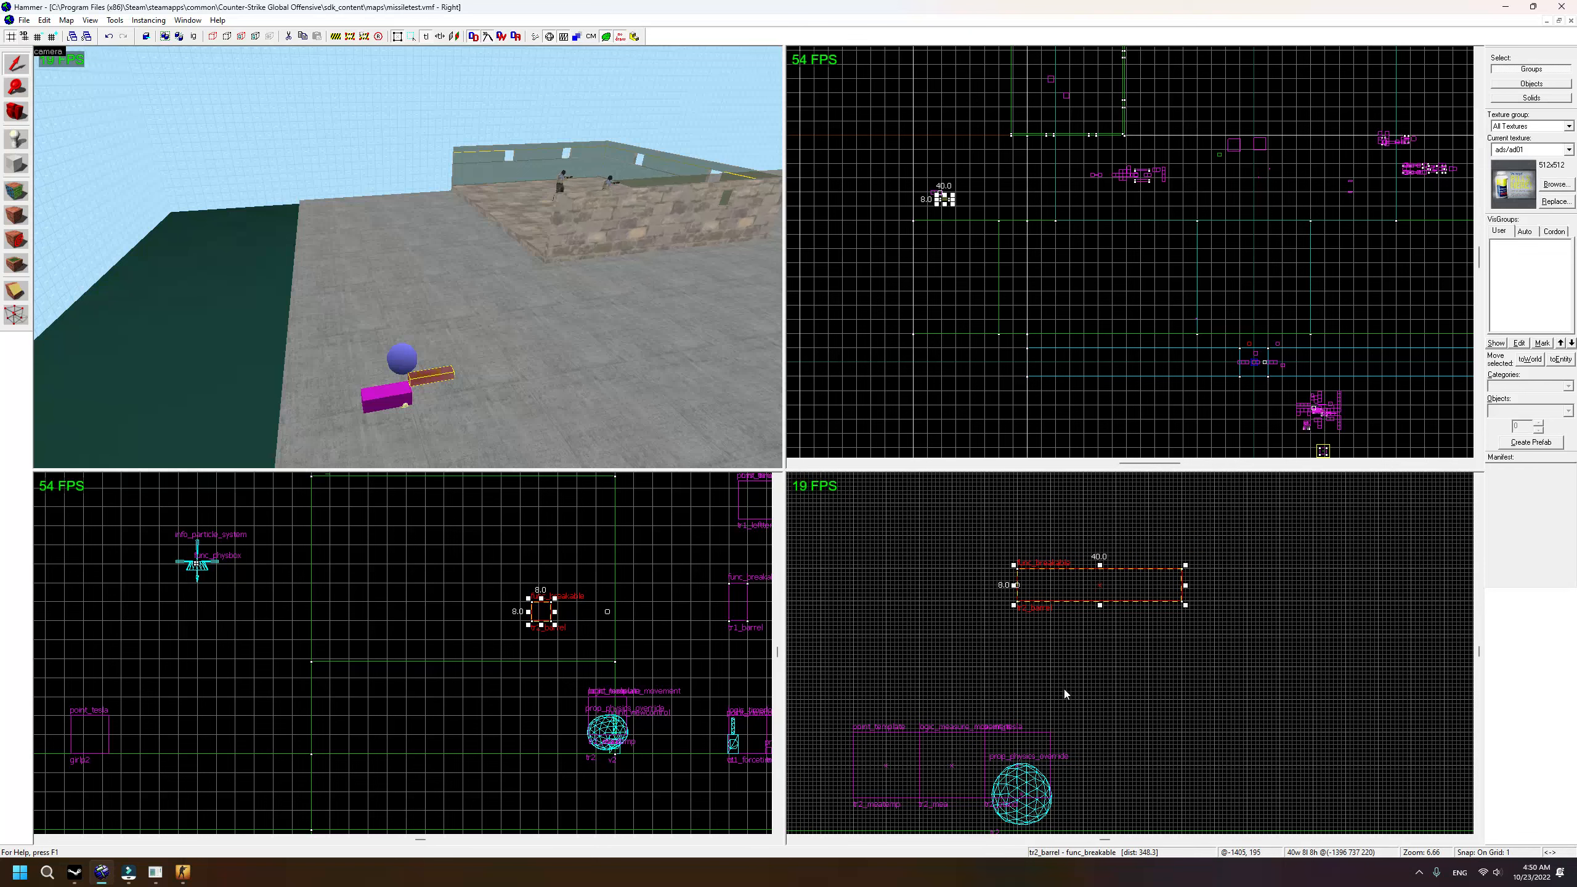
{"action": "key", "text": "Escape"}
{"action": "left_click", "coordinate": [424, 377]}
{"action": "key", "text": "Down"}
{"action": "key", "text": "w"}
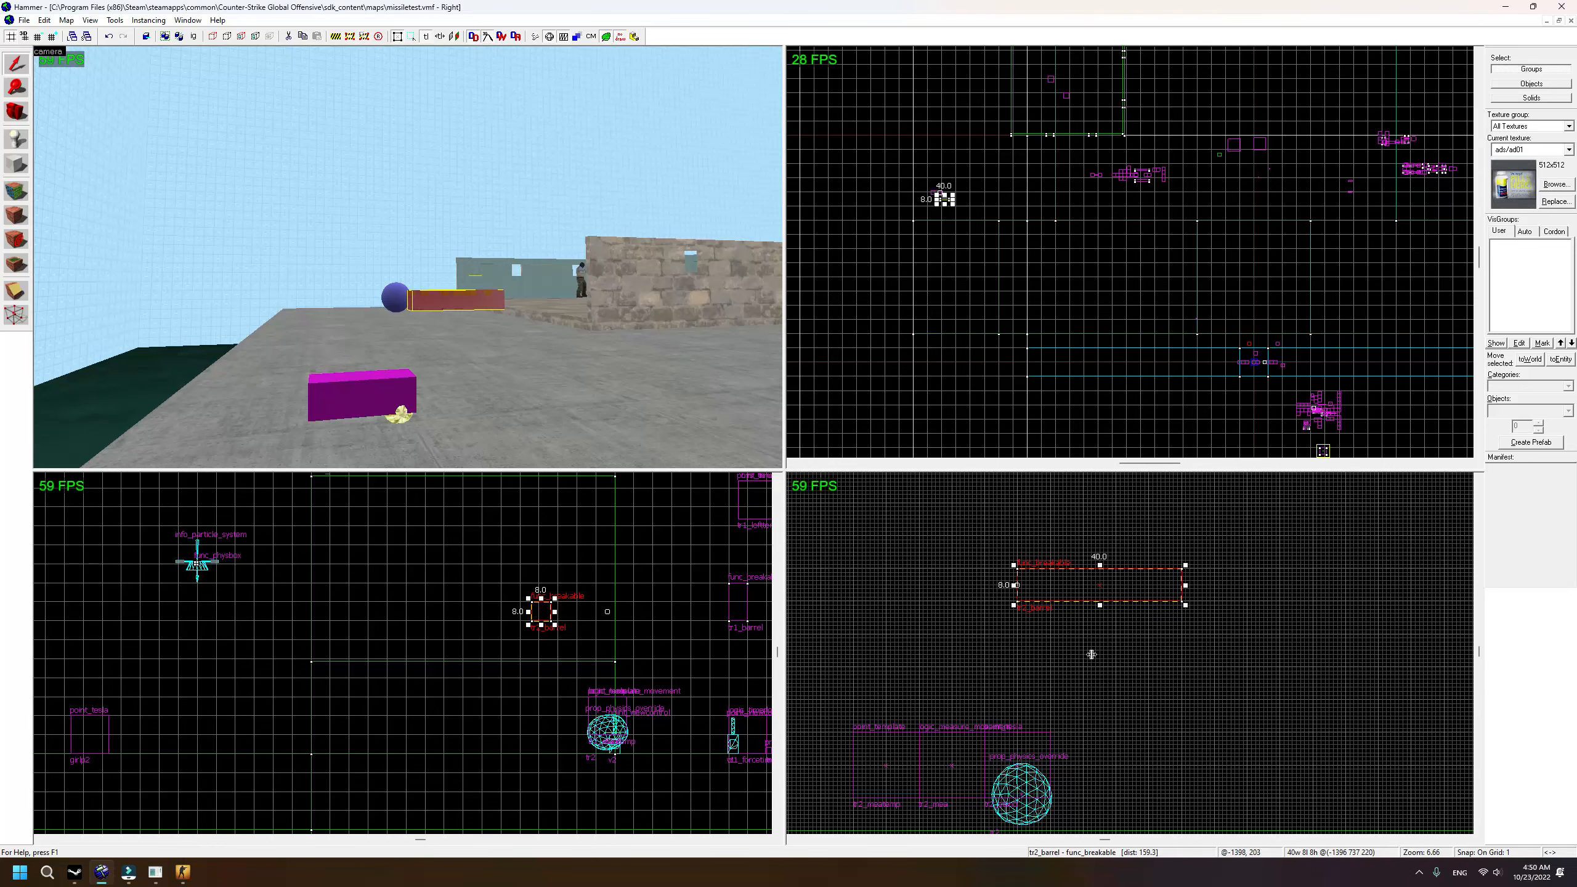
{"action": "left_click", "coordinate": [1071, 674]}
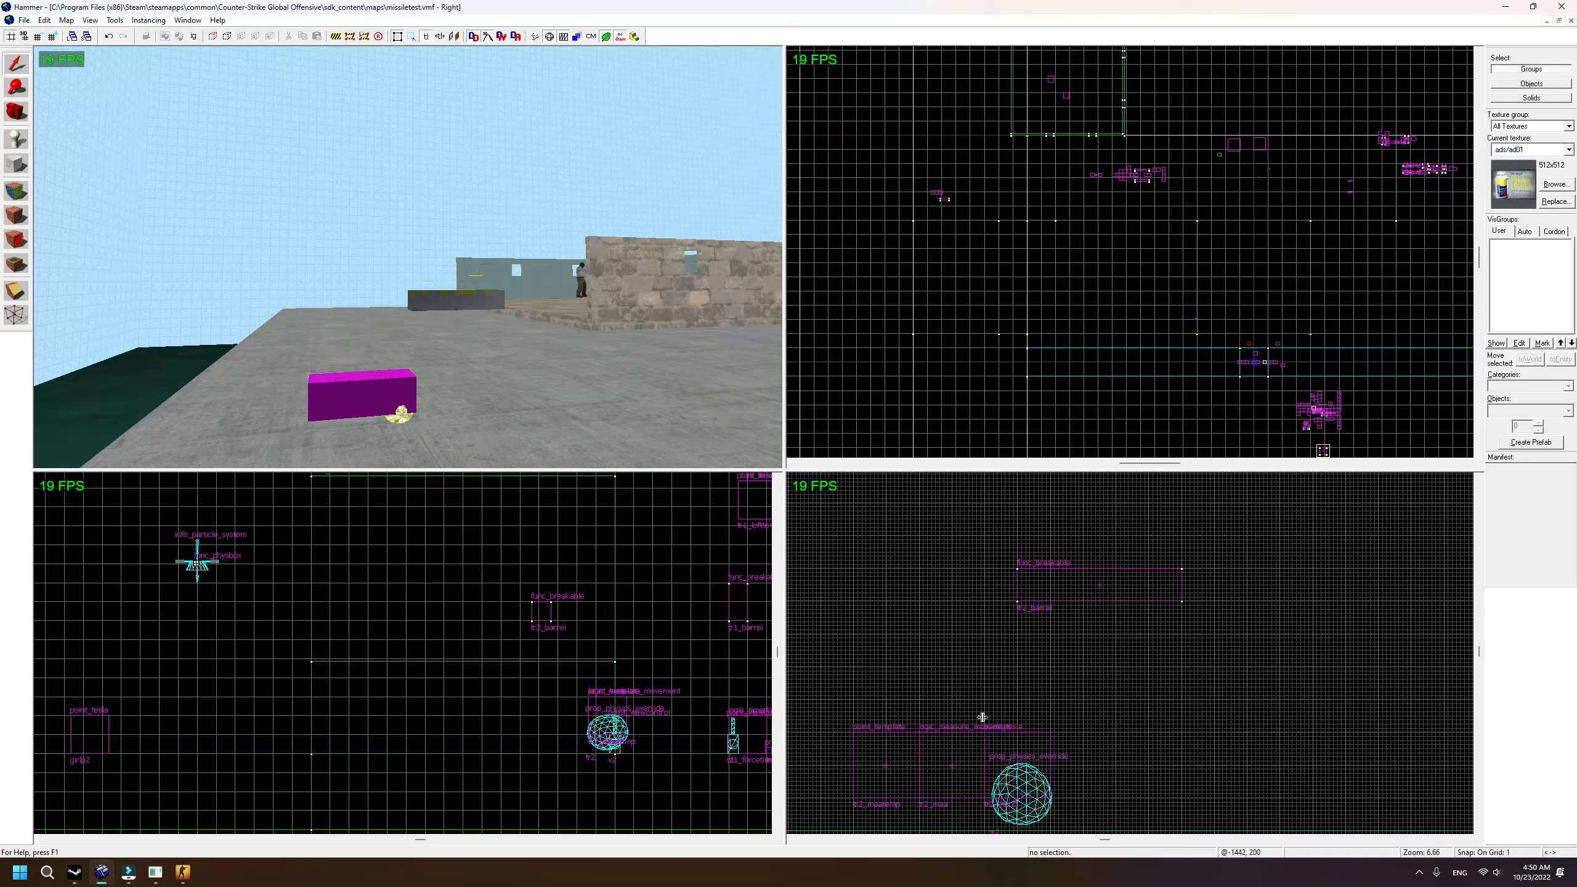
{"action": "scroll", "coordinate": [1045, 797], "scroll_direction": "up", "scroll_amount": 4}
Step: Select tr2_barrel and raise its origin point to height 240 in the Right view
{"action": "scroll", "coordinate": [955, 662], "scroll_direction": "down", "scroll_amount": 3}
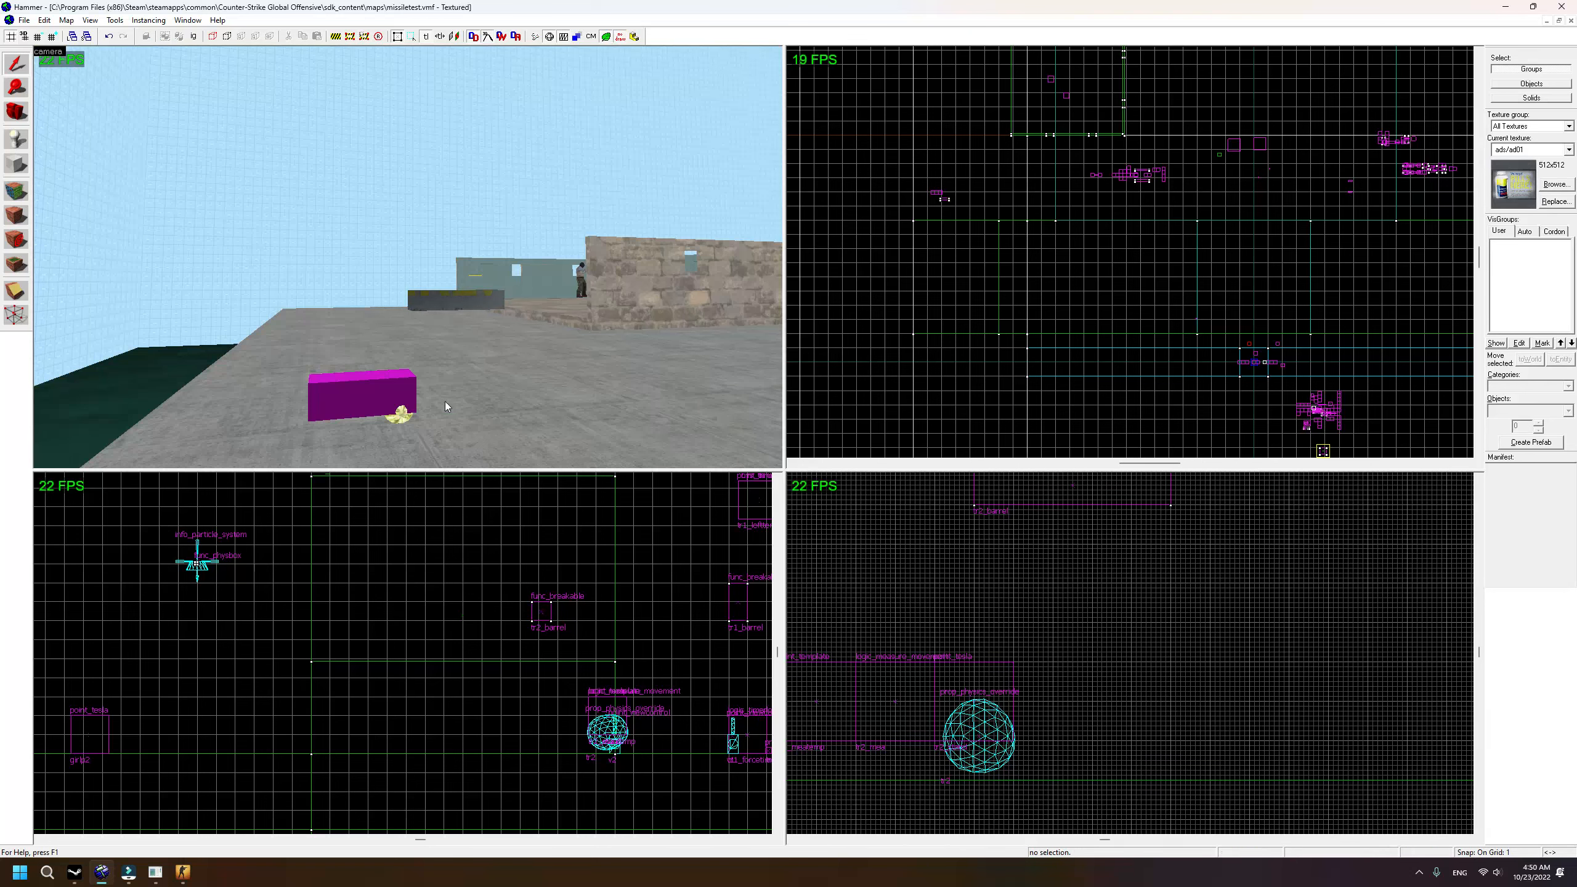
{"action": "left_click", "coordinate": [401, 414]}
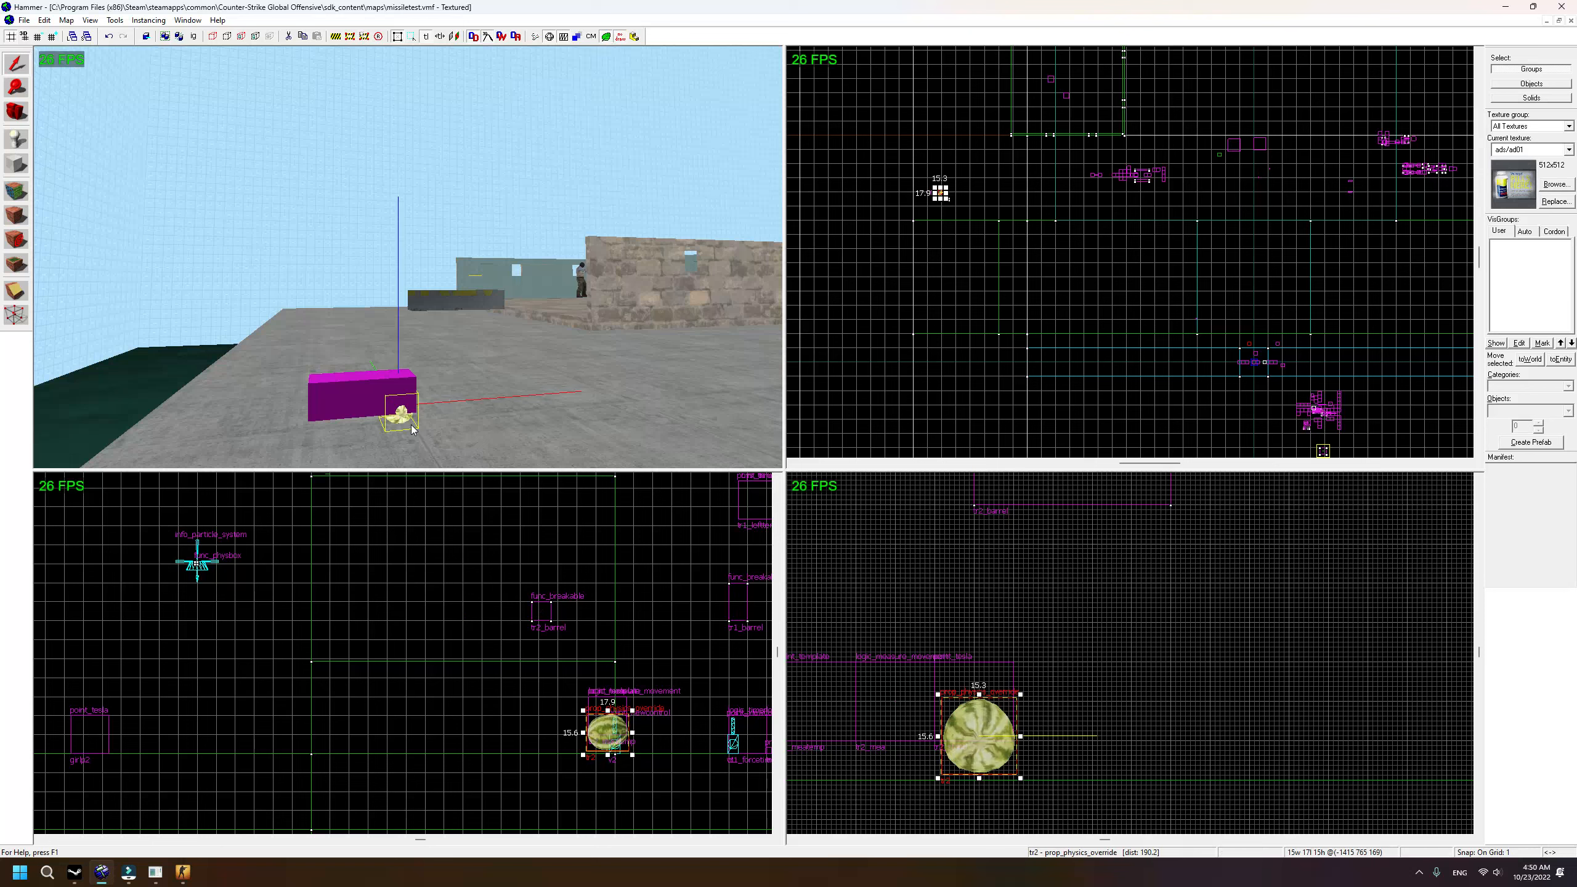
{"action": "left_click", "coordinate": [1060, 701]}
{"action": "scroll", "coordinate": [1005, 759], "scroll_direction": "down", "scroll_amount": 2}
{"action": "left_click_drag", "start_coordinate": [1034, 719], "coordinate": [967, 498]}
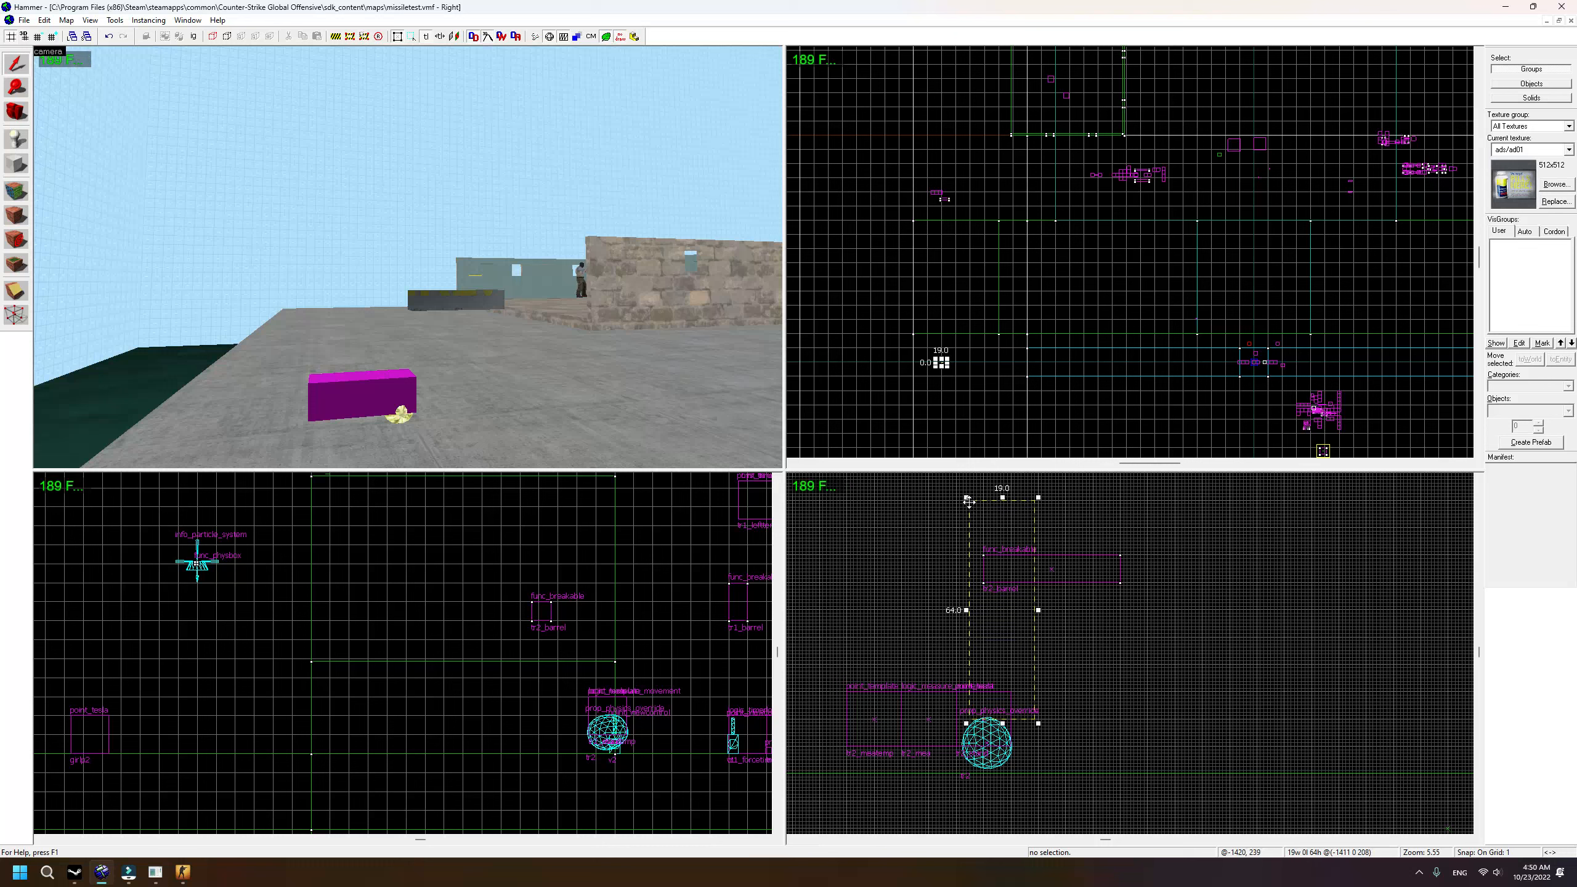
{"action": "key", "text": "Escape"}
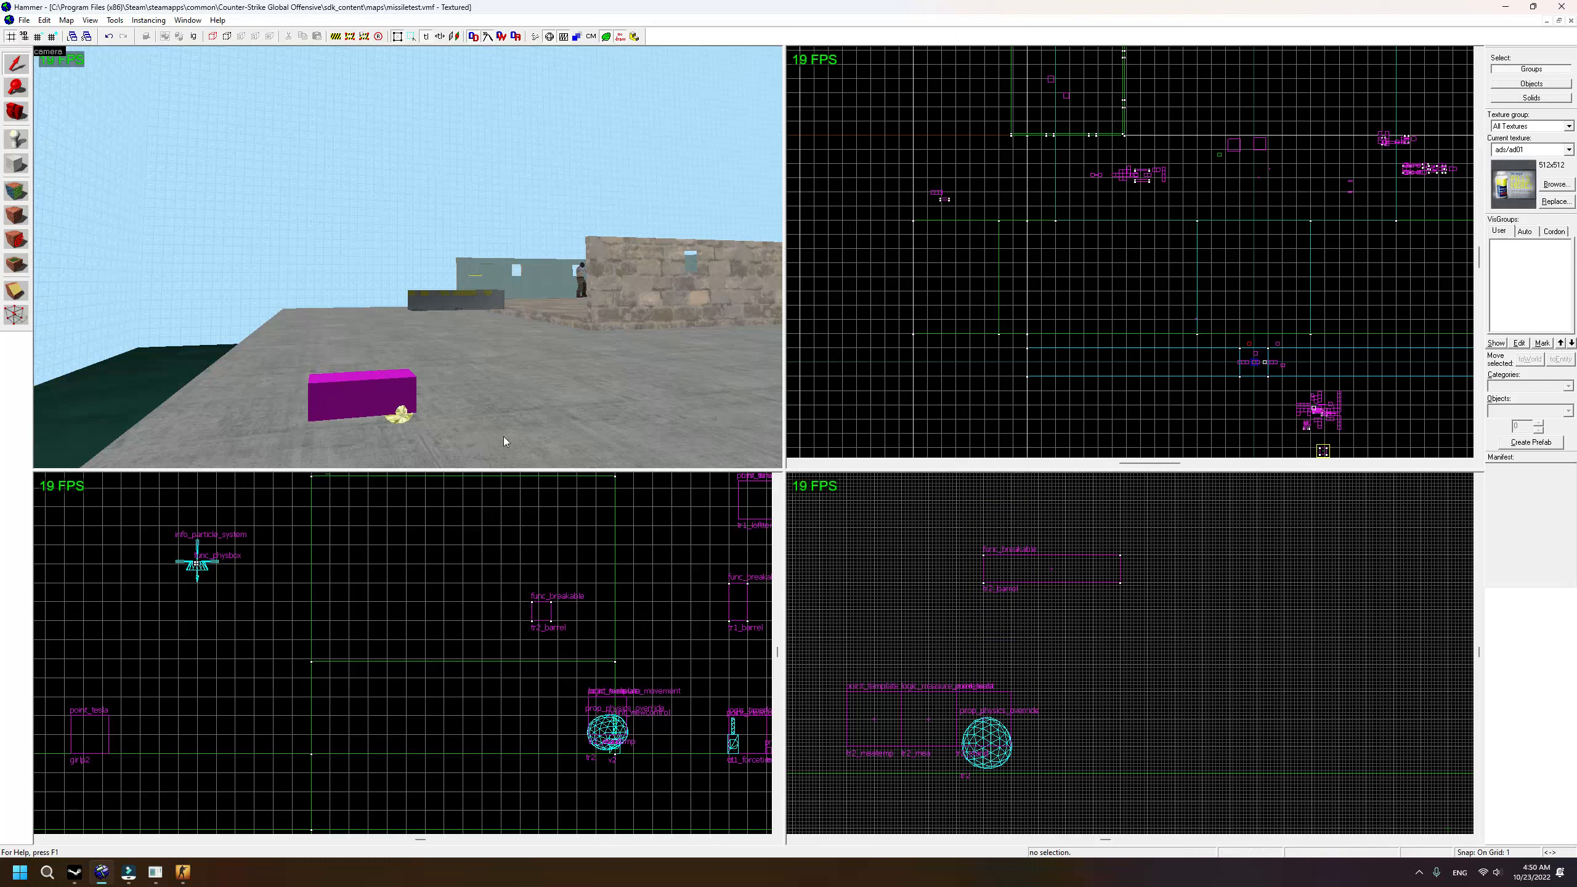
{"action": "left_click", "coordinate": [478, 301]}
{"action": "left_click_drag", "start_coordinate": [983, 569], "coordinate": [983, 501]}
{"action": "scroll", "coordinate": [983, 501], "scroll_direction": "up", "scroll_amount": 10}
{"action": "scroll", "coordinate": [952, 283], "scroll_direction": "up", "scroll_amount": 9}
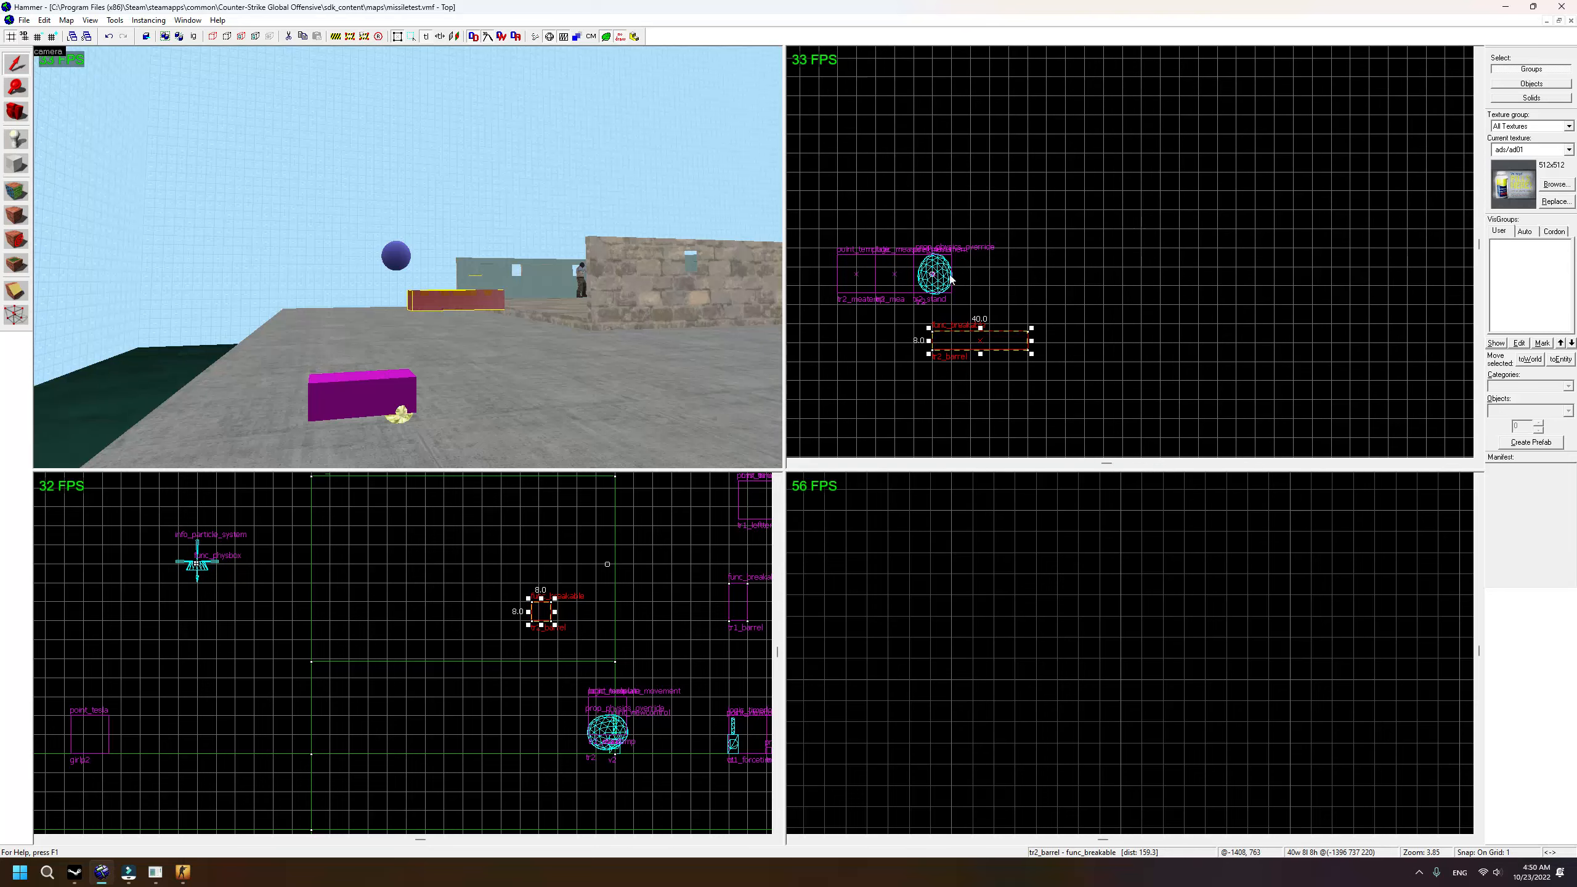
{"action": "scroll", "coordinate": [953, 283], "scroll_direction": "up", "scroll_amount": 8}
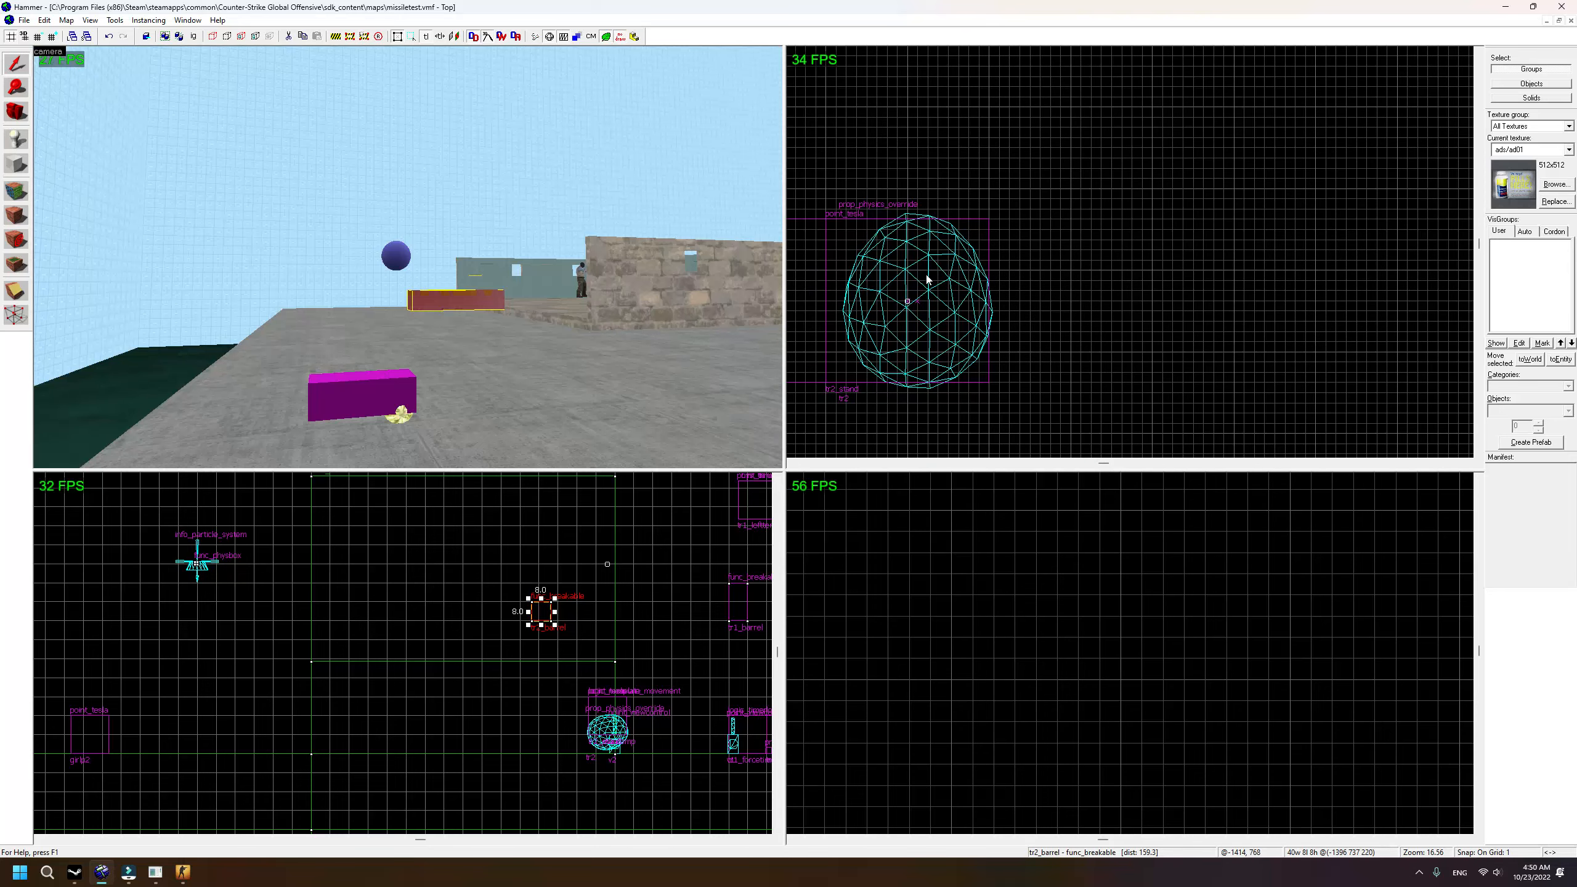
{"action": "scroll", "coordinate": [968, 290], "scroll_direction": "down", "scroll_amount": 4}
Step: Marquee-select the melon and its four helper entities and shift them slightly up in Top view
{"action": "key", "text": "Escape"}
{"action": "scroll", "coordinate": [1151, 283], "scroll_direction": "down", "scroll_amount": 3}
{"action": "left_click_drag", "start_coordinate": [1231, 255], "coordinate": [884, 404]}
{"action": "key", "text": "Return"}
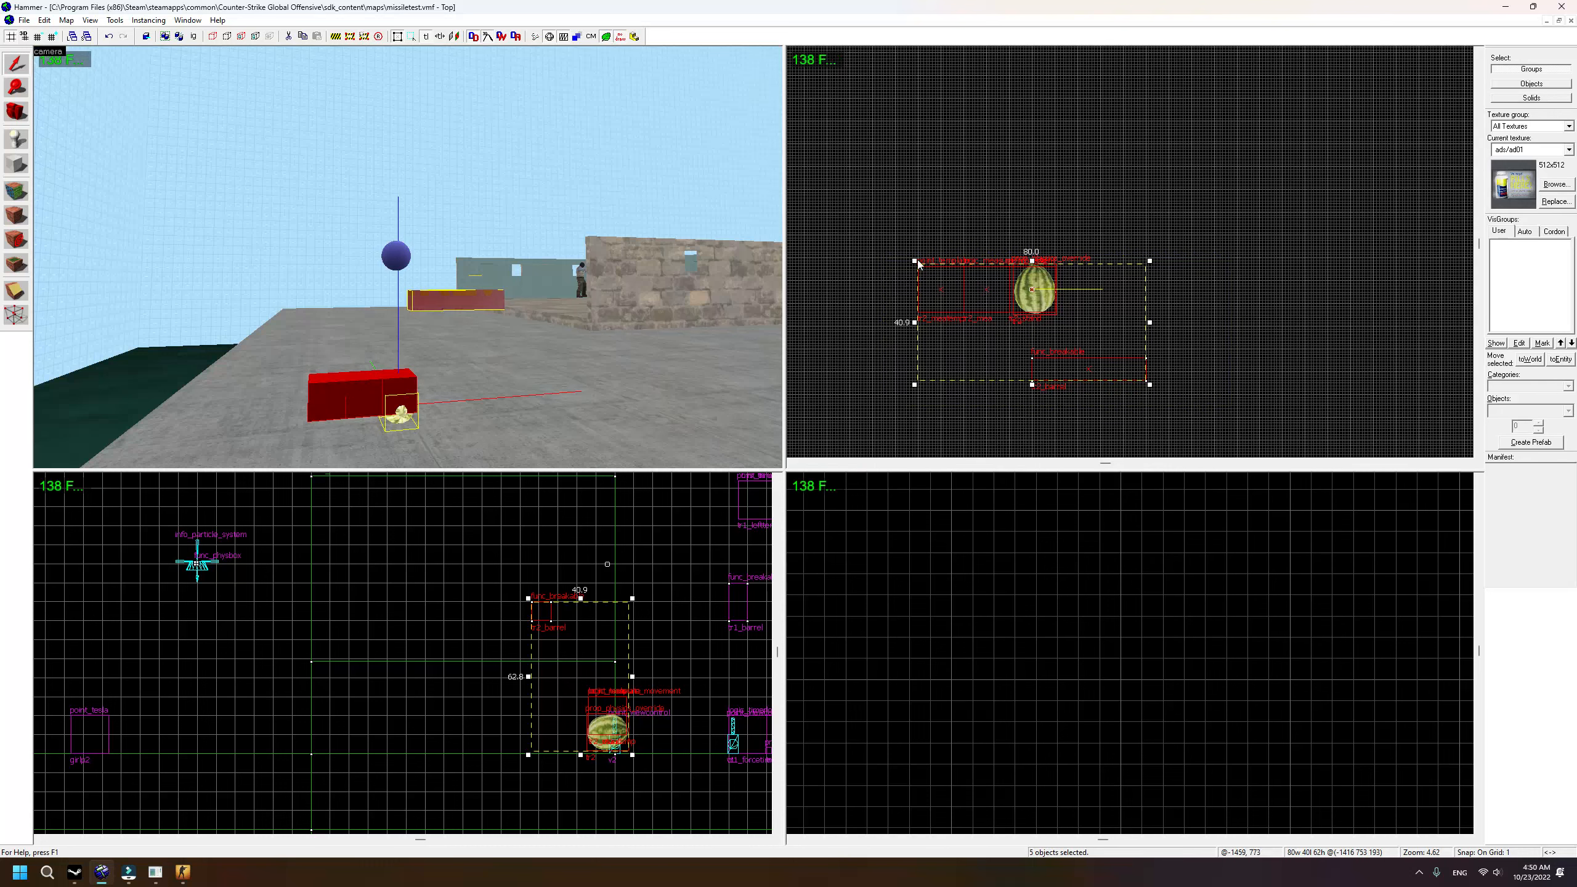
{"action": "scroll", "coordinate": [923, 286], "scroll_direction": "up", "scroll_amount": 2}
{"action": "left_click_drag", "start_coordinate": [928, 313], "coordinate": [938, 307]}
Step: Copy and paste the tr2_stand tesla point
{"action": "key", "text": "Escape"}
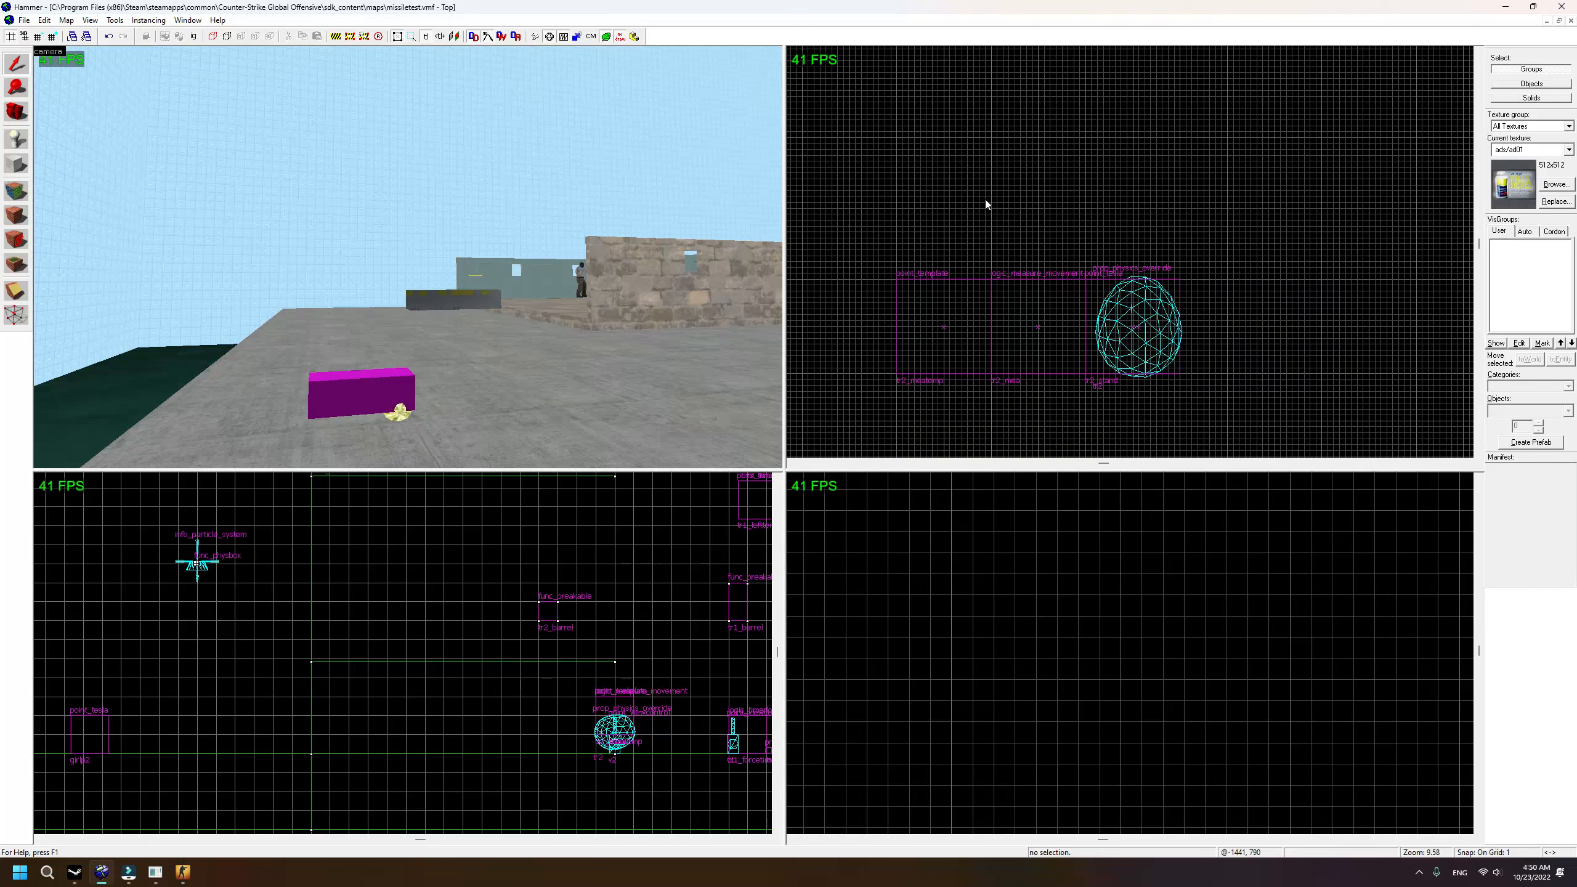
{"action": "key", "text": "s"}
{"action": "key", "text": "a"}
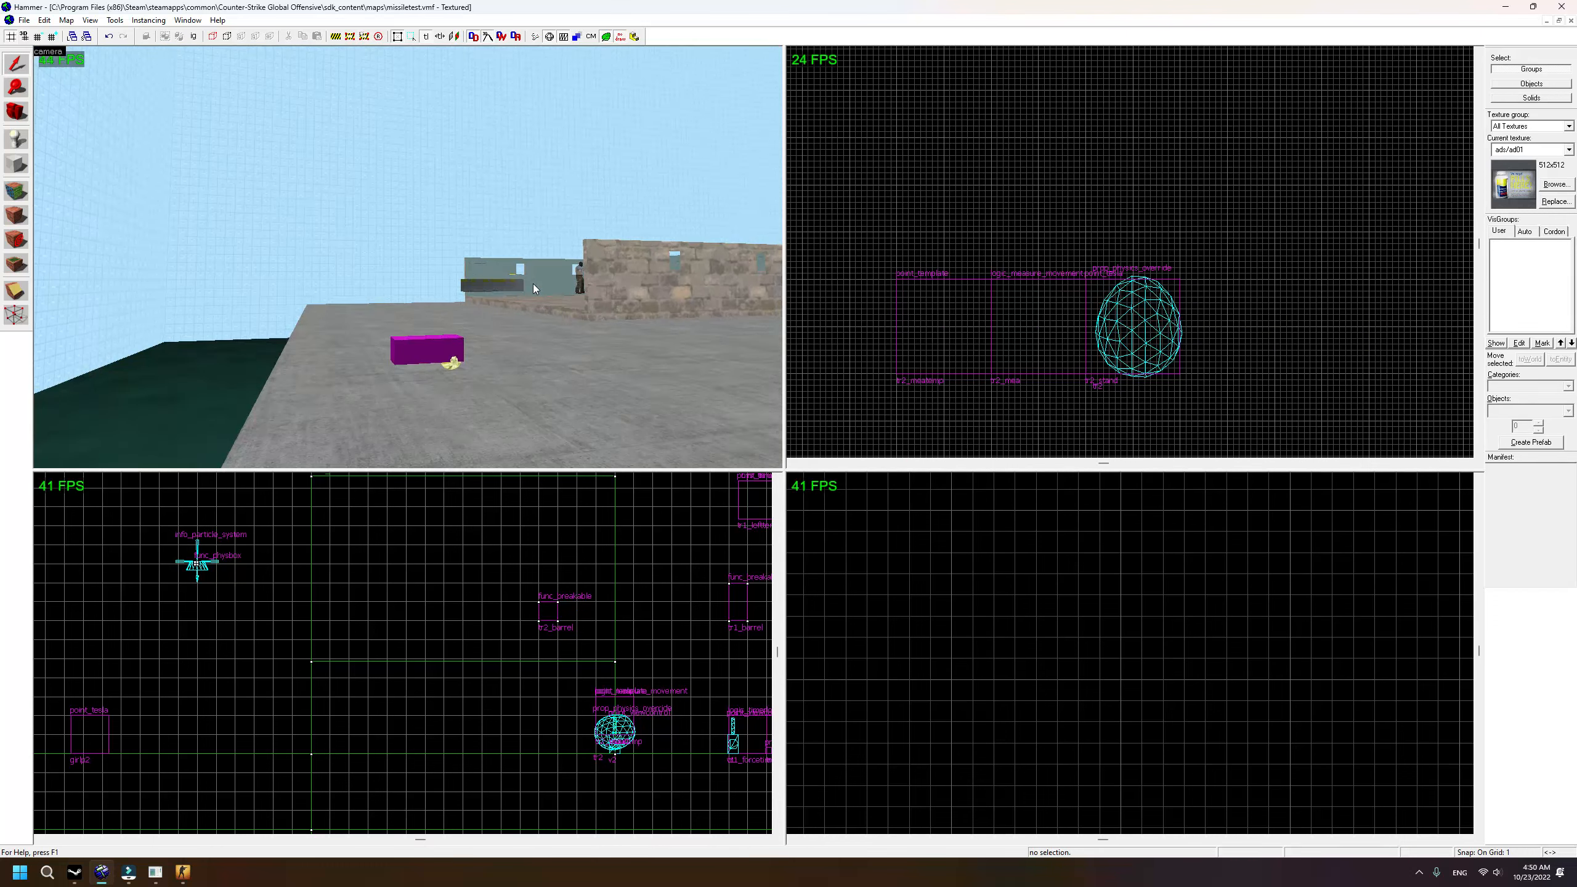
{"action": "key", "text": "w"}
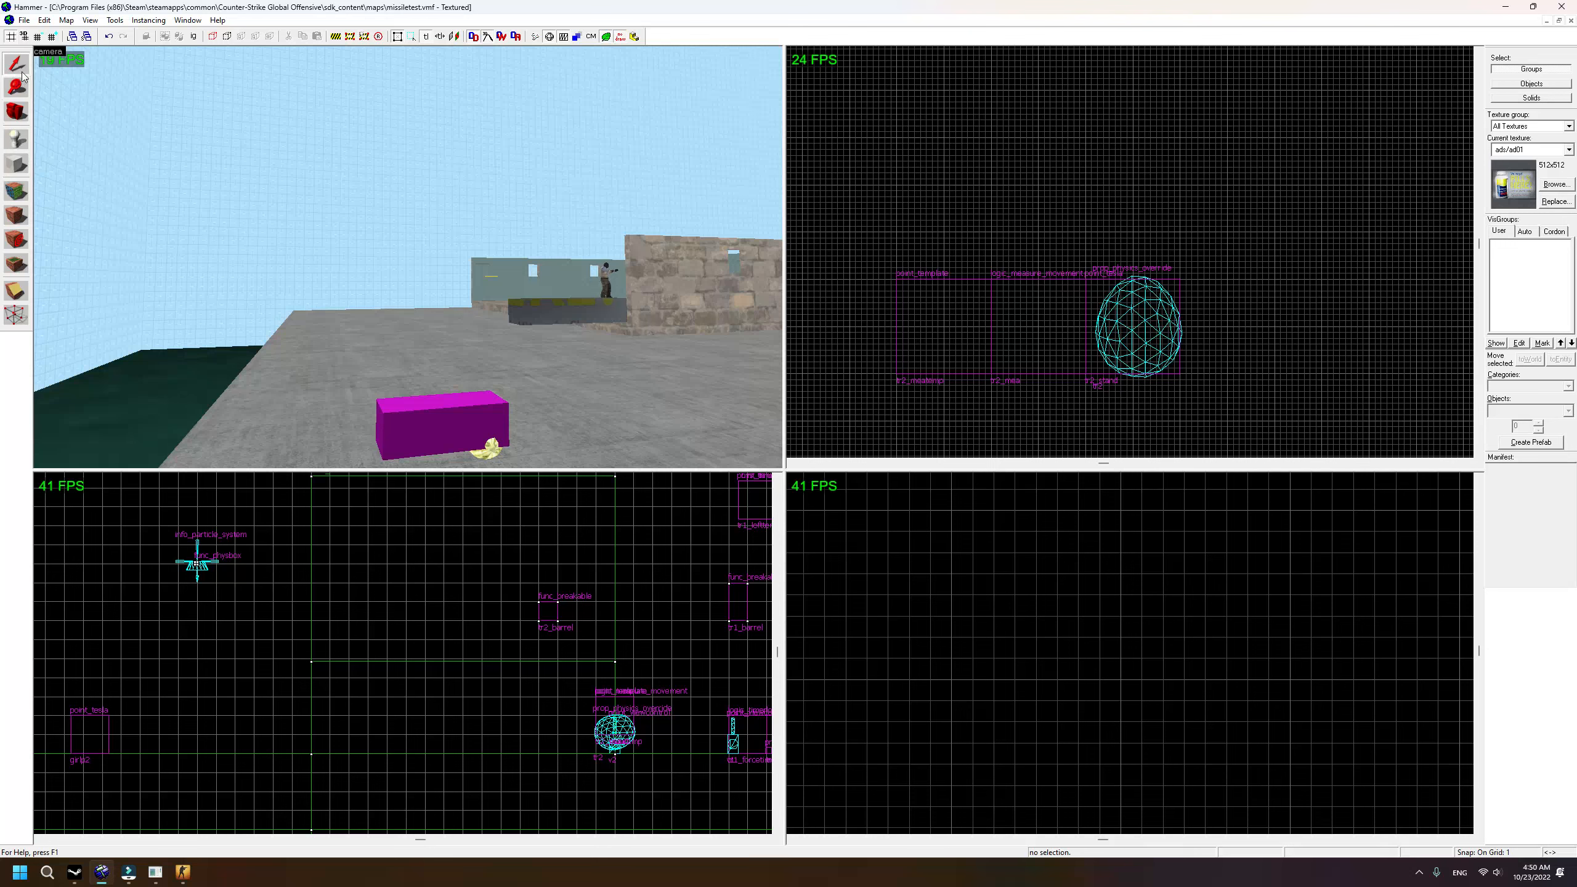
{"action": "key", "text": "s"}
{"action": "left_click", "coordinate": [408, 368]}
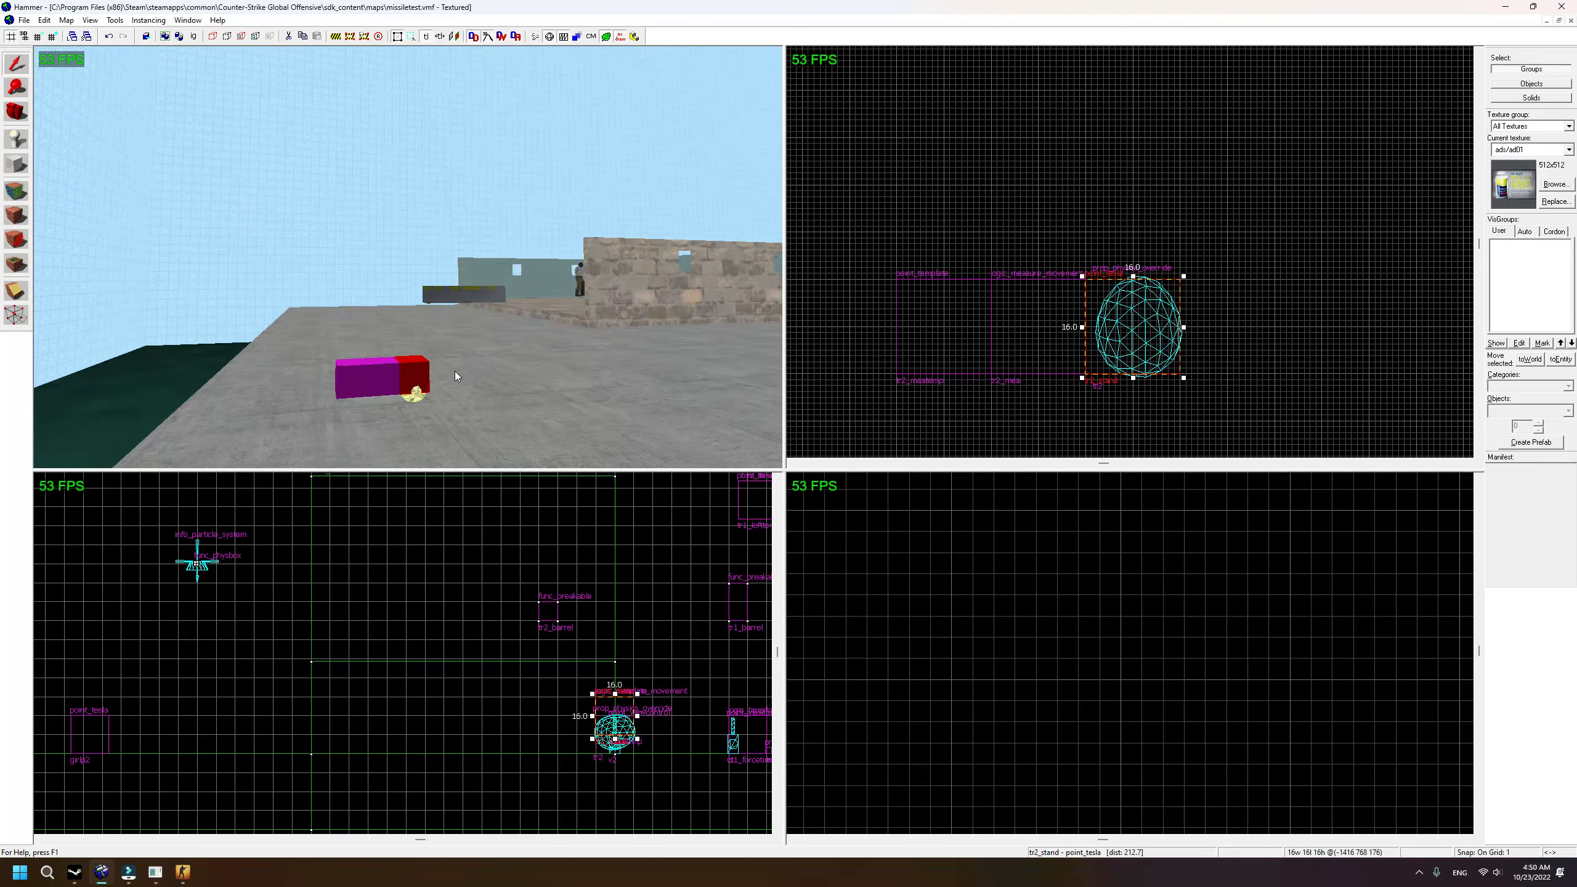
{"action": "key", "text": "ctrl+c"}
{"action": "key", "text": "ctrl+v"}
Step: Position the tesla copy above tr2_barrel, lined up with the melon, and reselect it
{"action": "left_click_drag", "start_coordinate": [553, 738], "coordinate": [605, 621]}
{"action": "left_click_drag", "start_coordinate": [1258, 289], "coordinate": [1117, 247]}
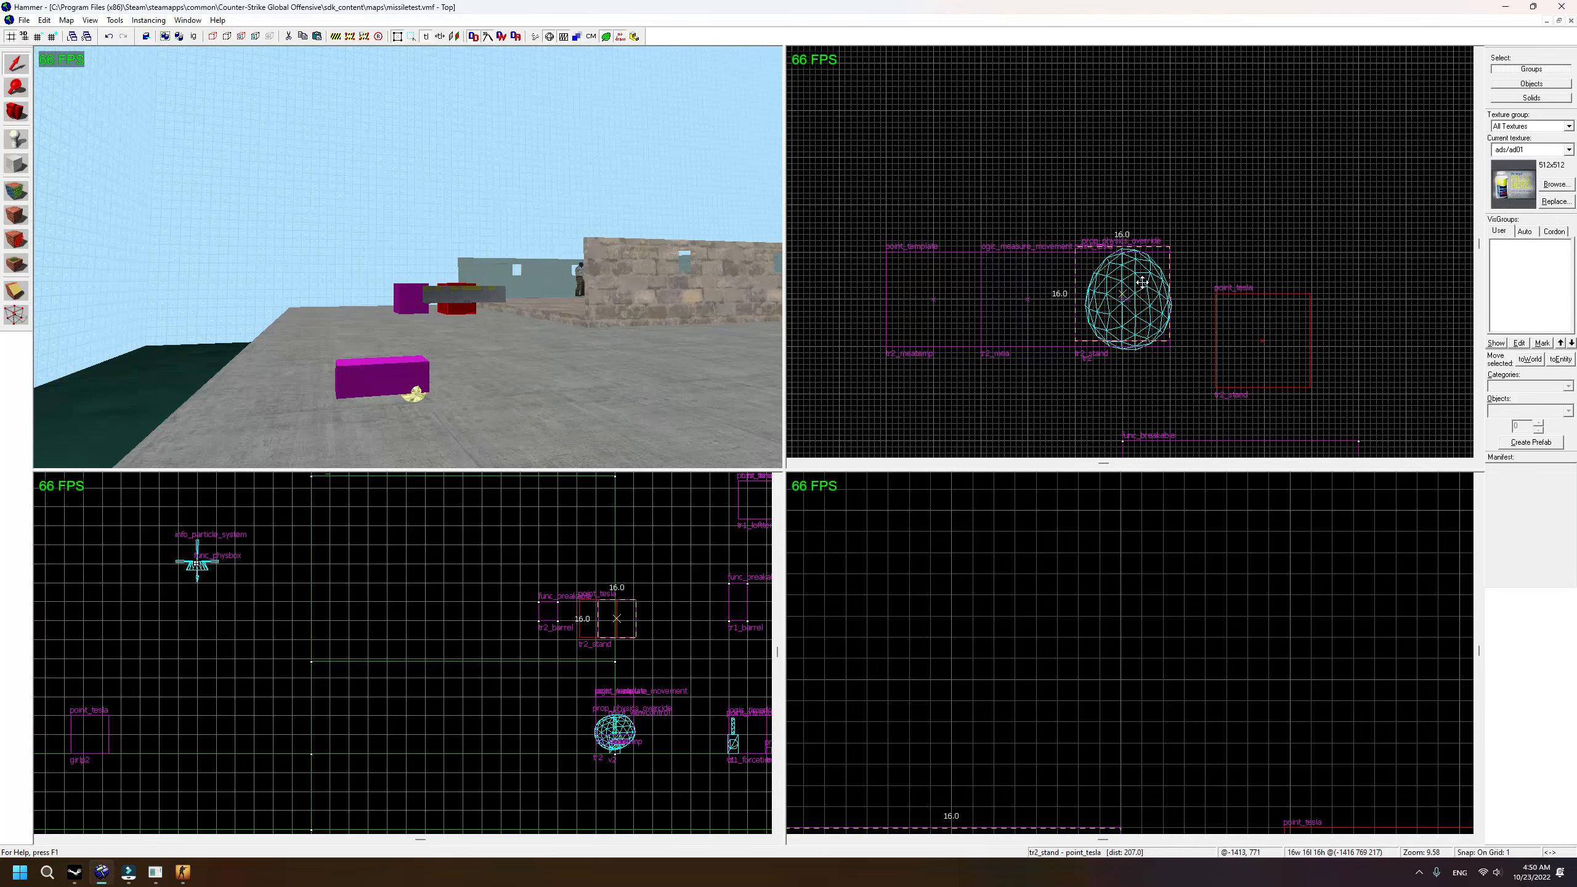
{"action": "scroll", "coordinate": [1035, 675], "scroll_direction": "down", "scroll_amount": 3}
{"action": "scroll", "coordinate": [1080, 664], "scroll_direction": "down", "scroll_amount": 5}
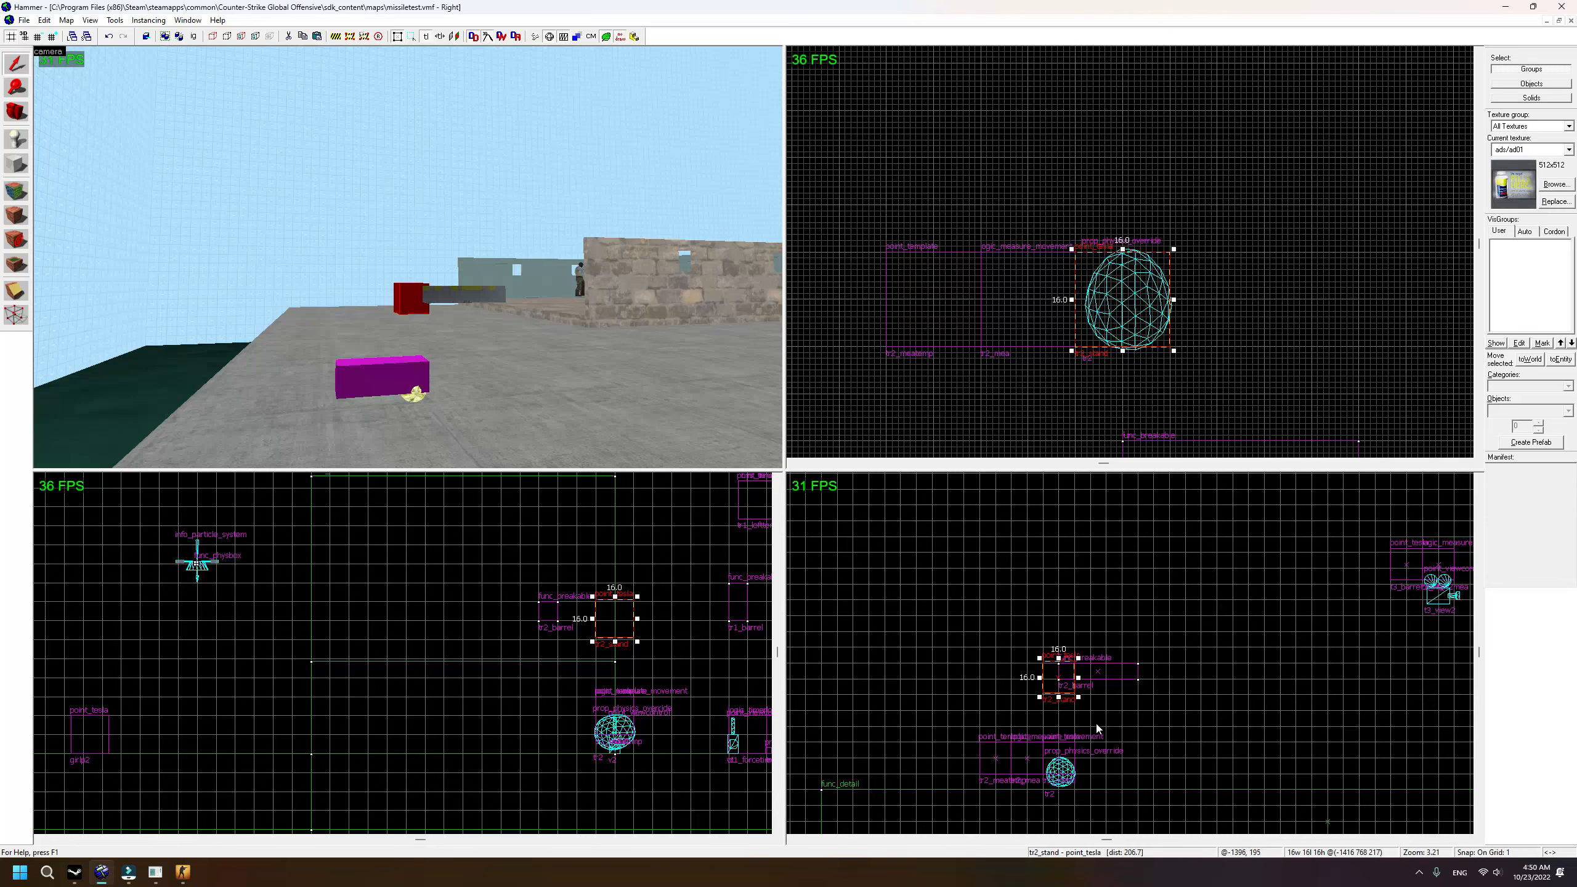
{"action": "left_click_drag", "start_coordinate": [1061, 670], "coordinate": [1080, 775]}
{"action": "scroll", "coordinate": [1116, 572], "scroll_direction": "down", "scroll_amount": 3}
{"action": "left_click", "coordinate": [1139, 565]}
{"action": "scroll", "coordinate": [1106, 590], "scroll_direction": "up", "scroll_amount": 2}
{"action": "left_click", "coordinate": [1163, 694]}
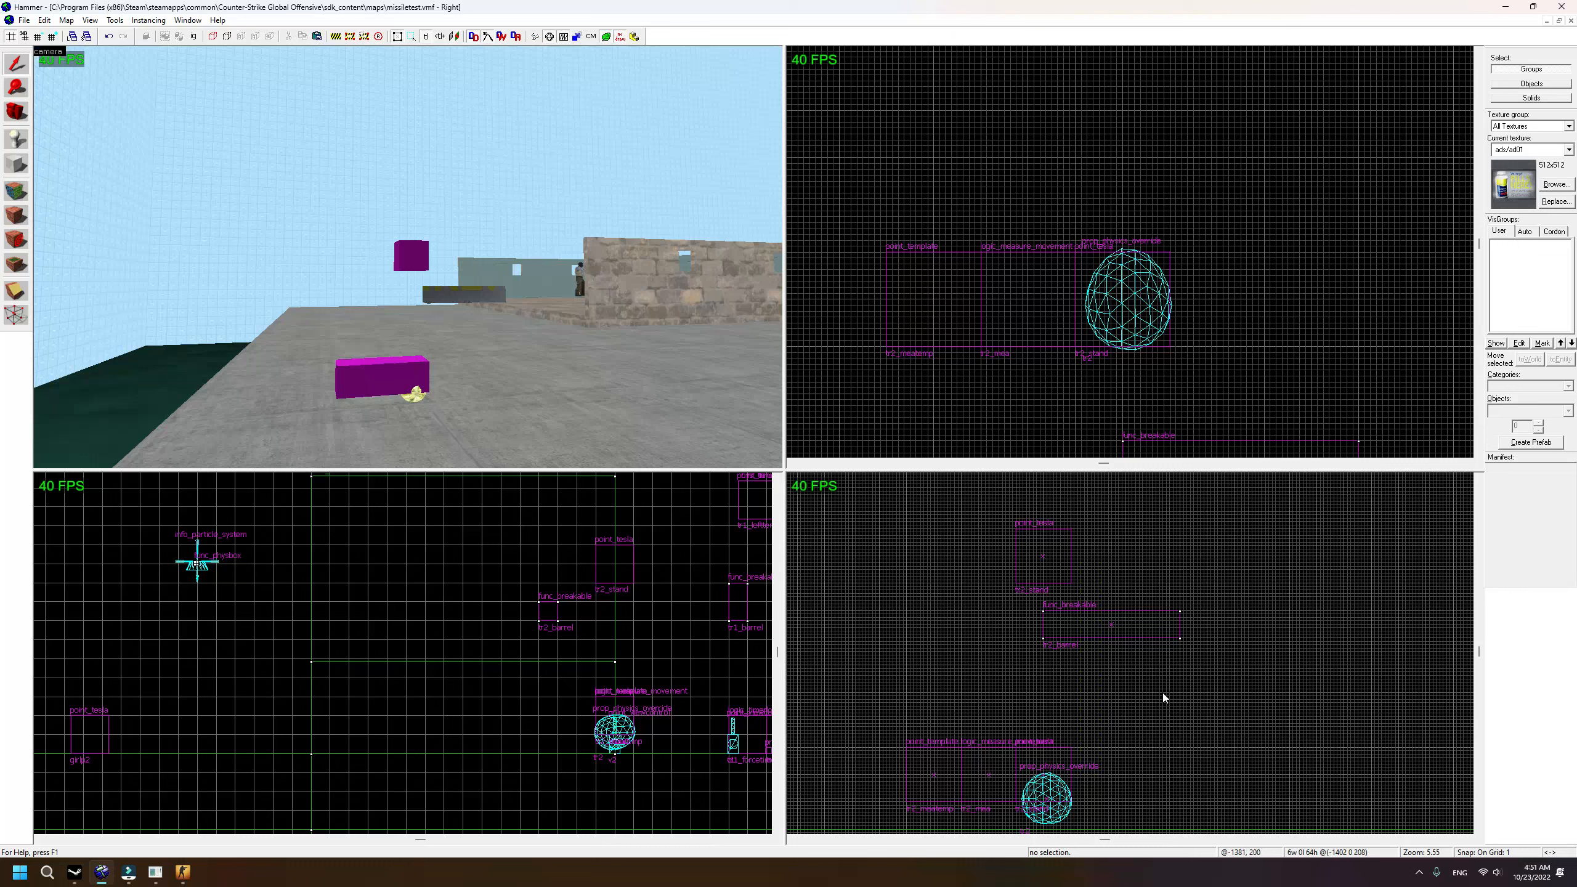
{"action": "scroll", "coordinate": [426, 298], "scroll_direction": "up", "scroll_amount": 3}
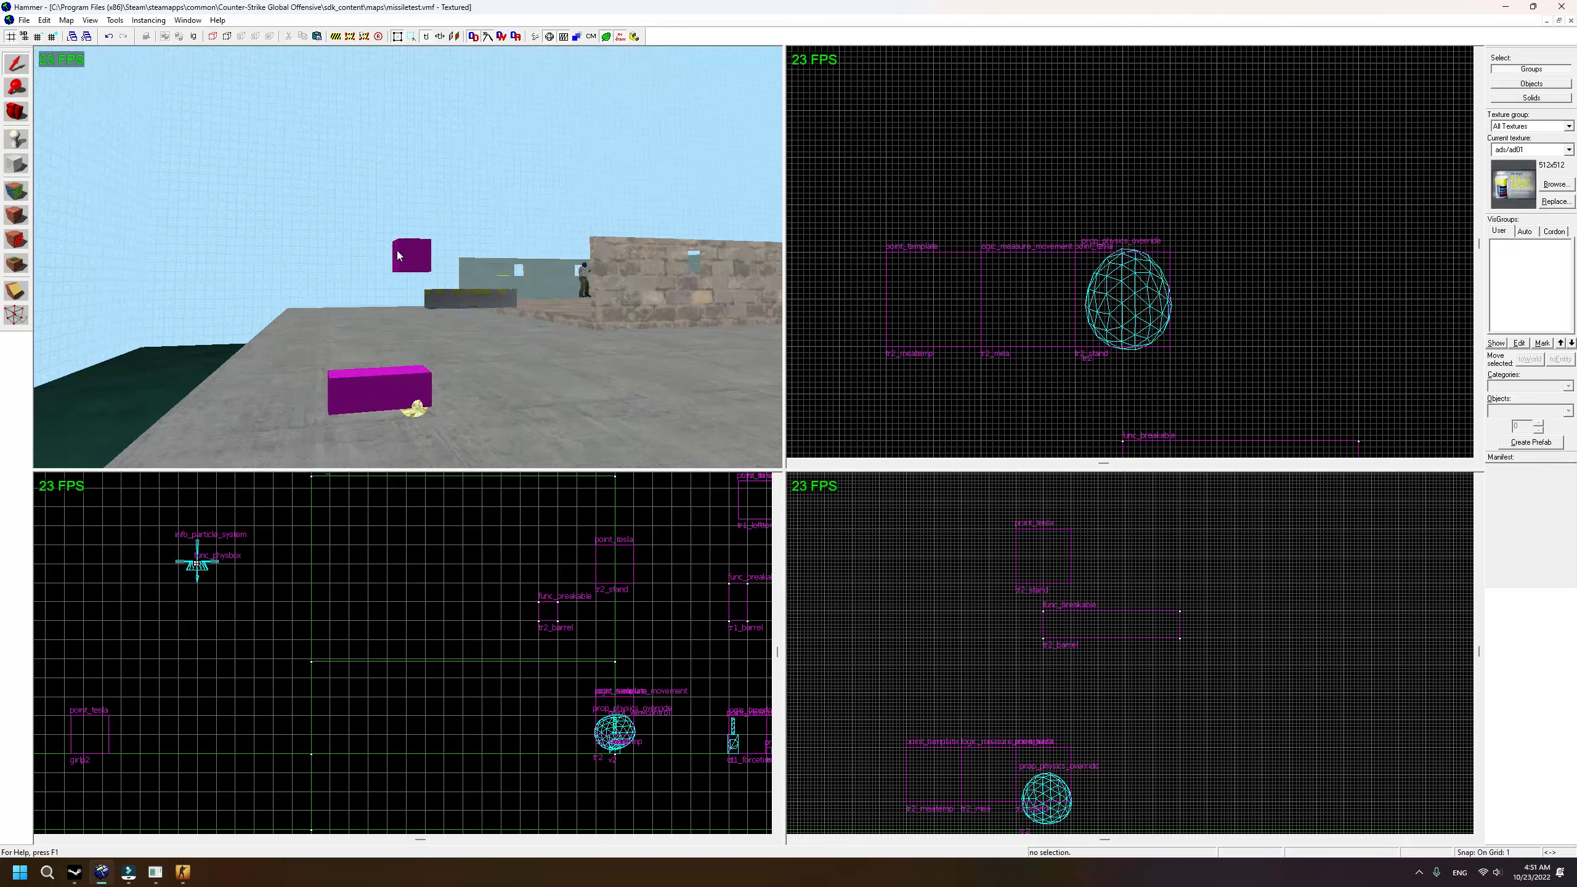
{"action": "left_click", "coordinate": [417, 271]}
{"action": "scroll", "coordinate": [466, 279], "scroll_direction": "up", "scroll_amount": 5}
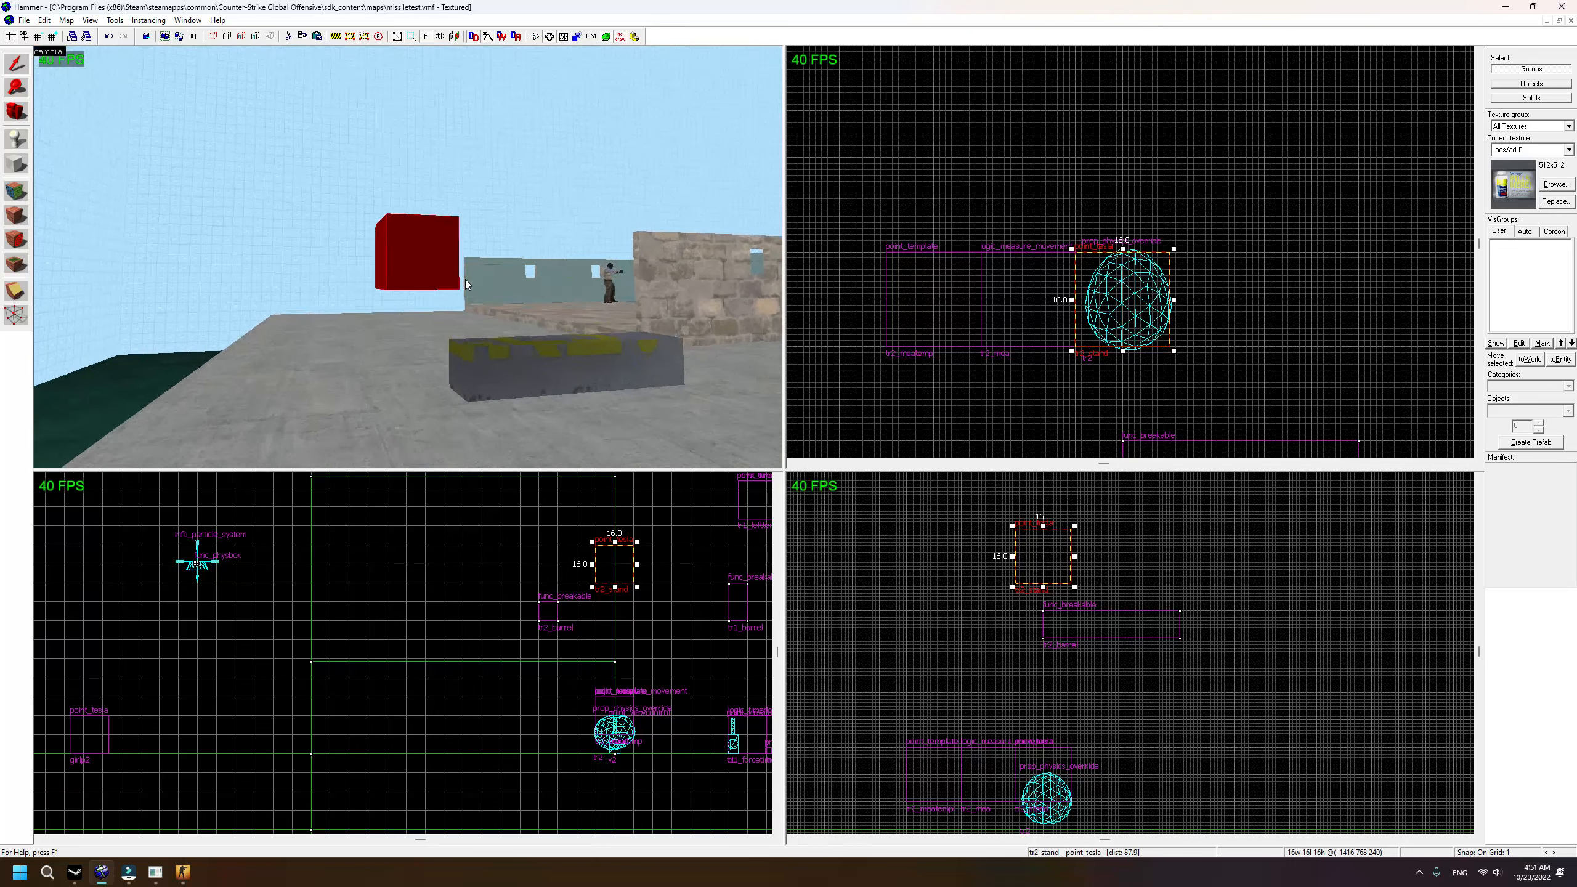
{"action": "scroll", "coordinate": [465, 278], "scroll_direction": "down", "scroll_amount": 5}
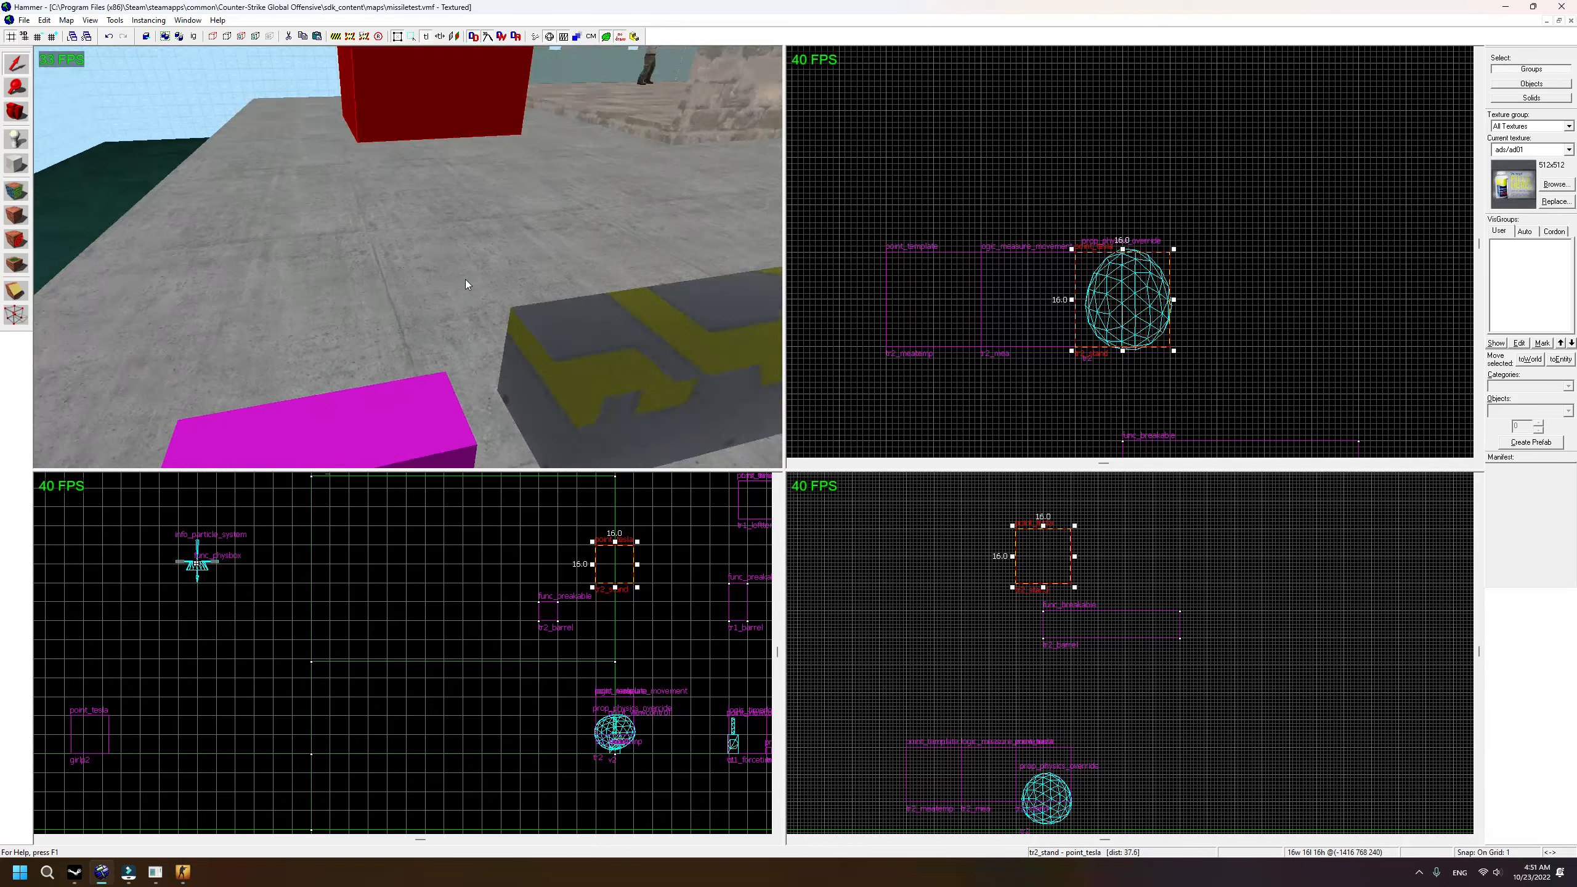
{"action": "scroll", "coordinate": [465, 278], "scroll_direction": "up", "scroll_amount": 3}
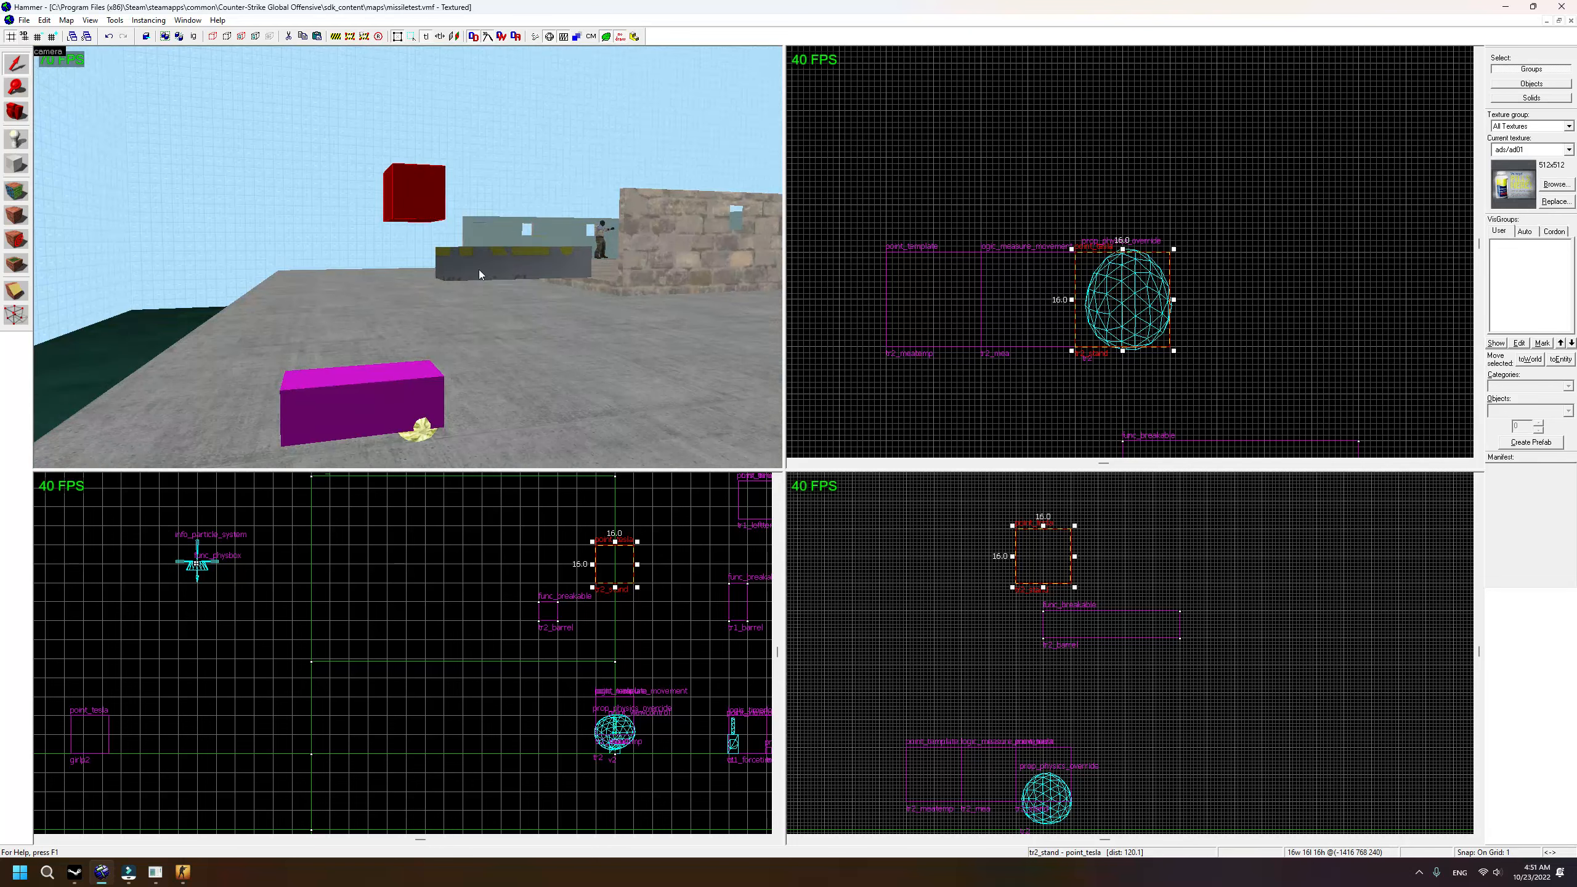
Step: Rename the tesla copy to tr2_barrelpoint and check its Parent property
{"action": "double_click", "coordinate": [412, 199]}
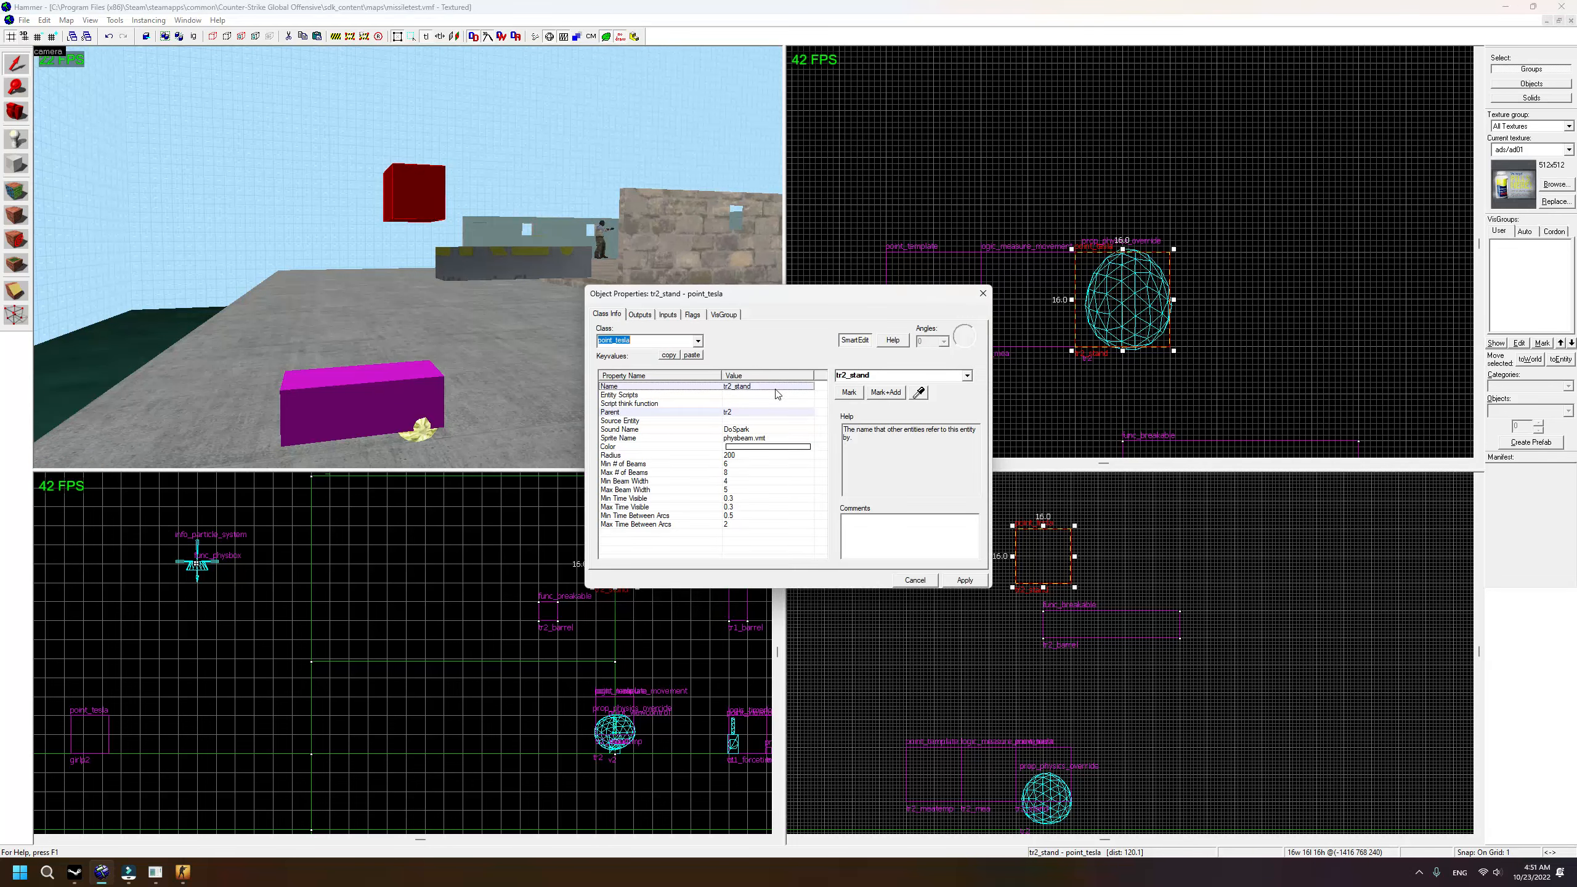
{"action": "left_click", "coordinate": [909, 375]}
{"action": "type", "text": "barrel"}
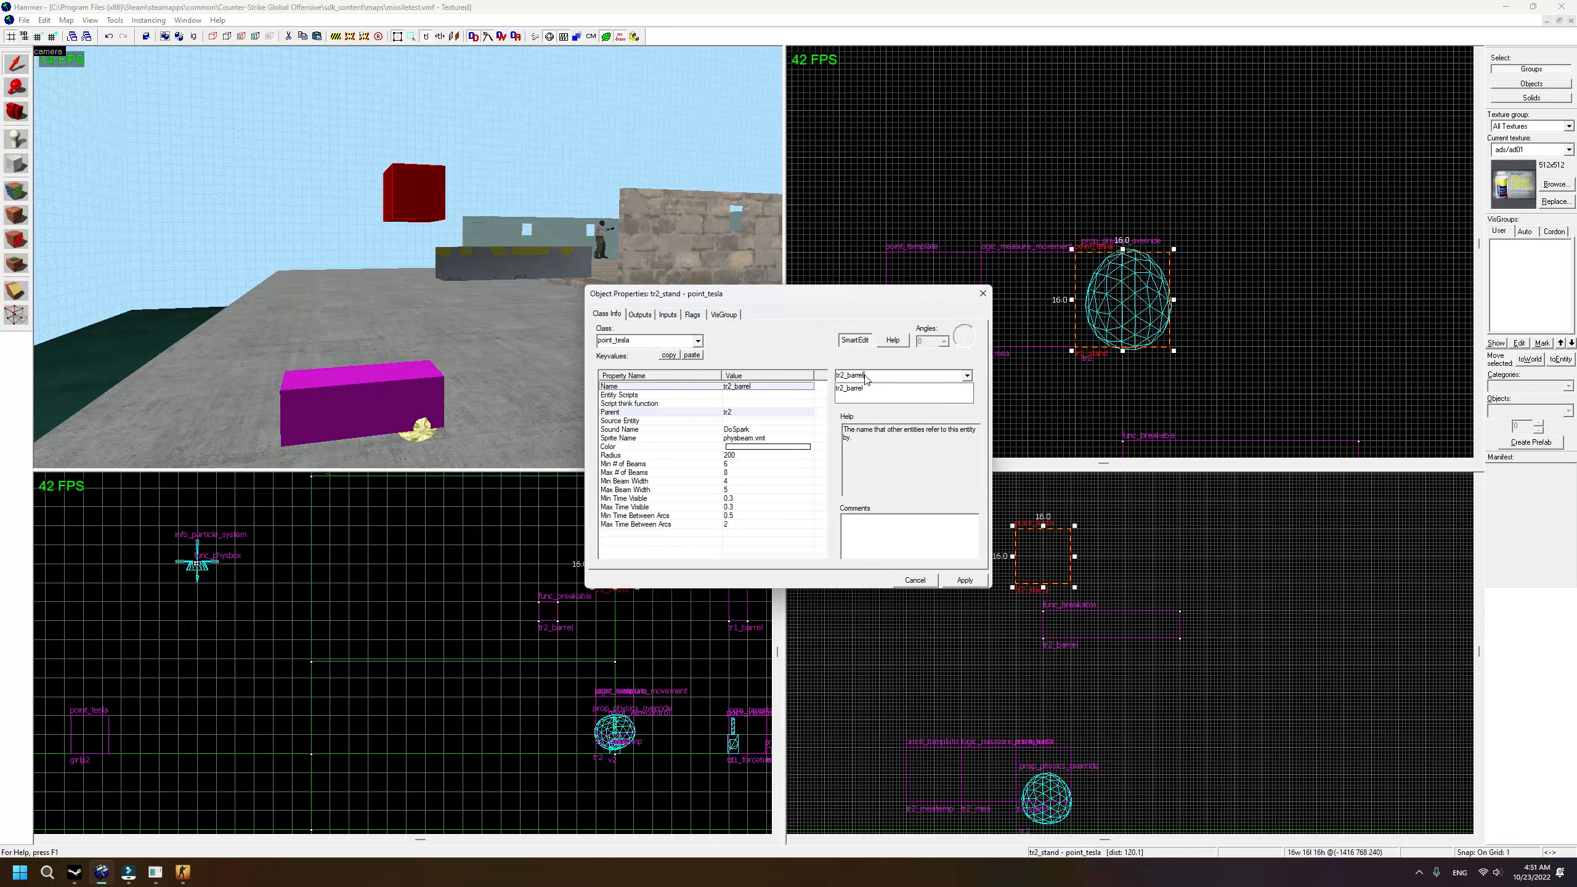
{"action": "type", "text": "point"}
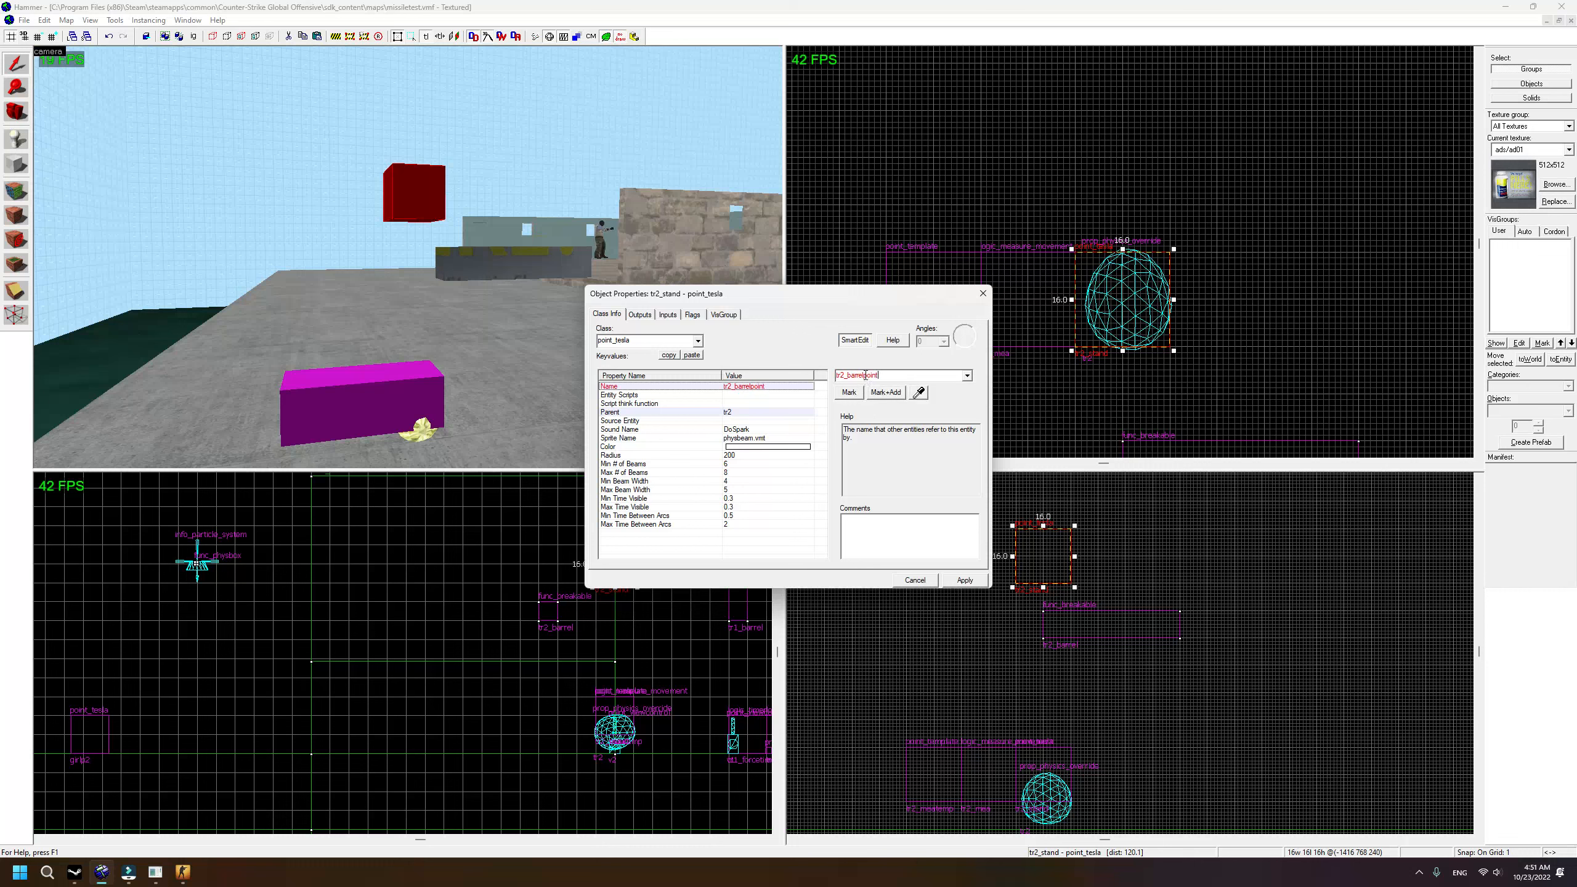
{"action": "left_click", "coordinate": [960, 582]}
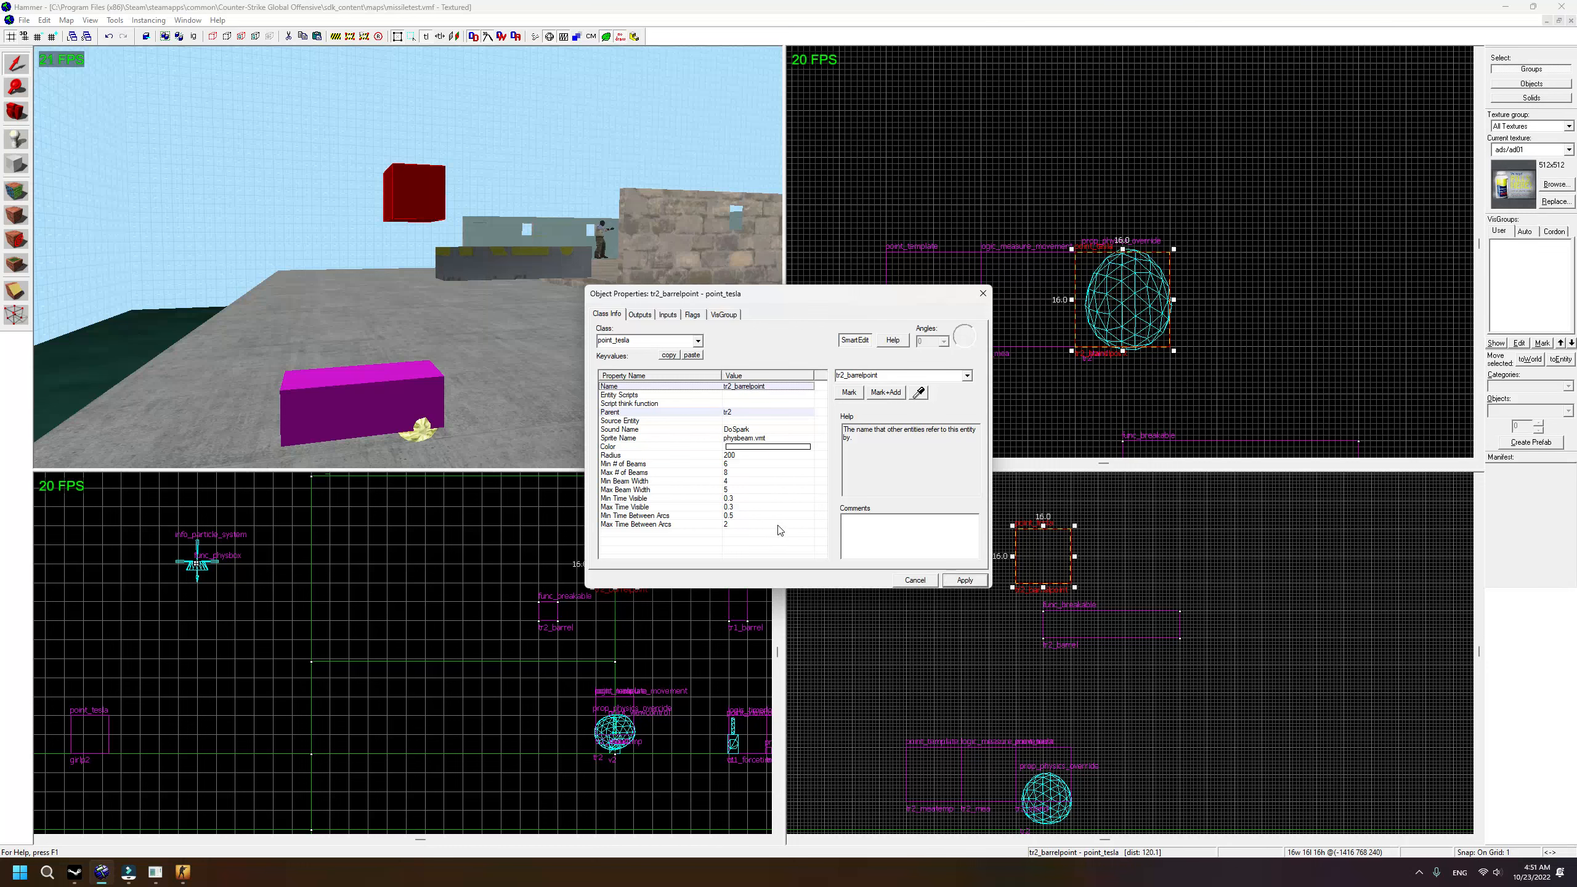
{"action": "left_click", "coordinate": [735, 413]}
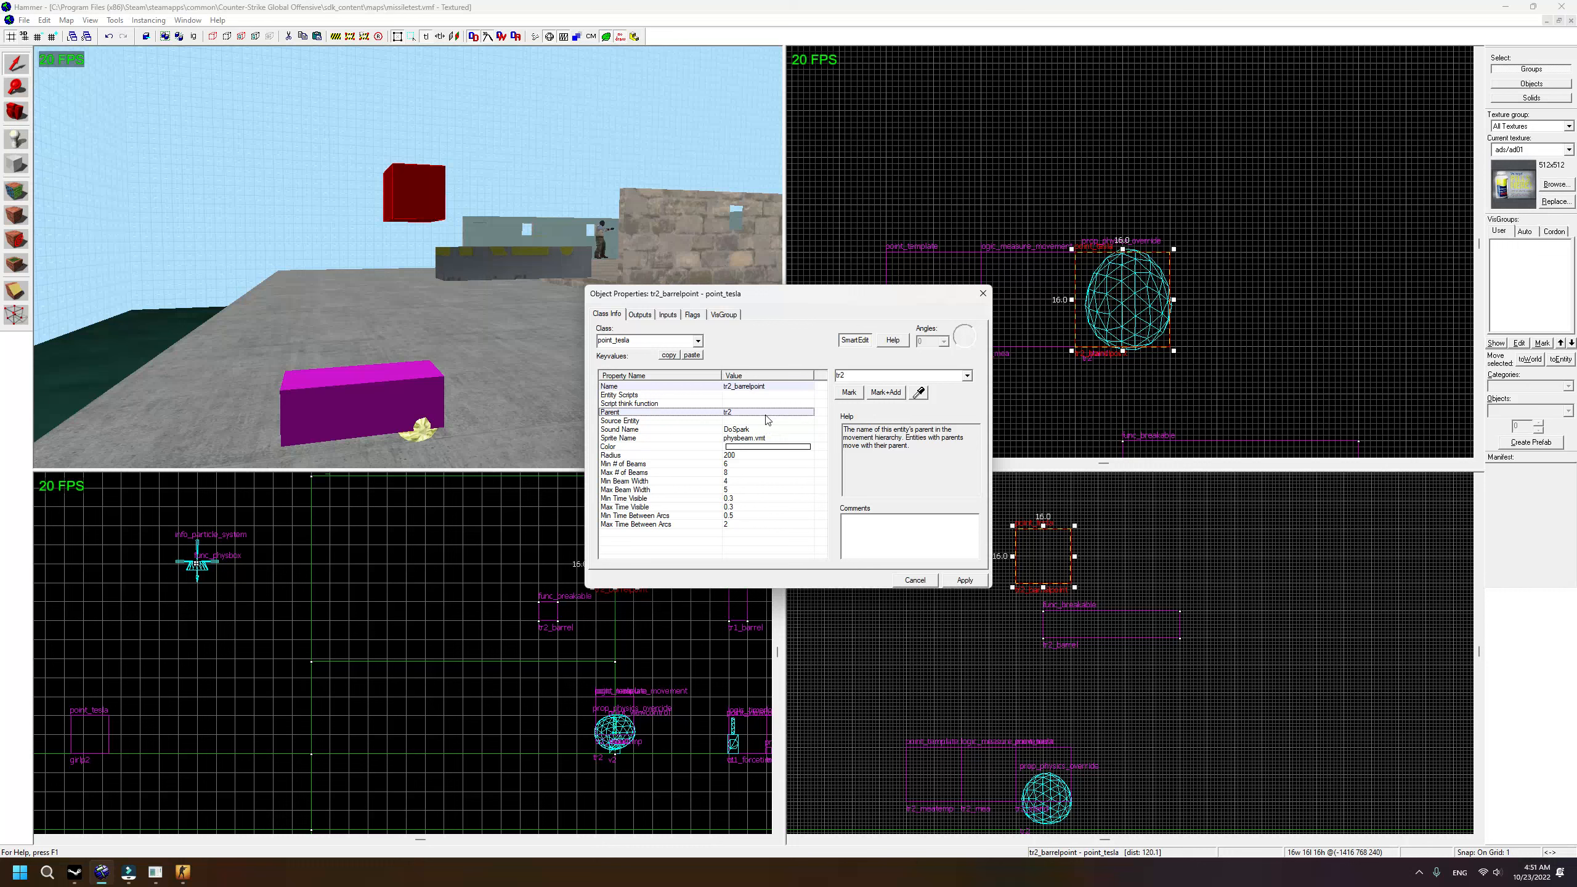
{"action": "left_click", "coordinate": [982, 293]}
Step: Set tr2_barrel's Parent to the watermelon tr2 using the eyedropper
{"action": "double_click", "coordinate": [495, 260]}
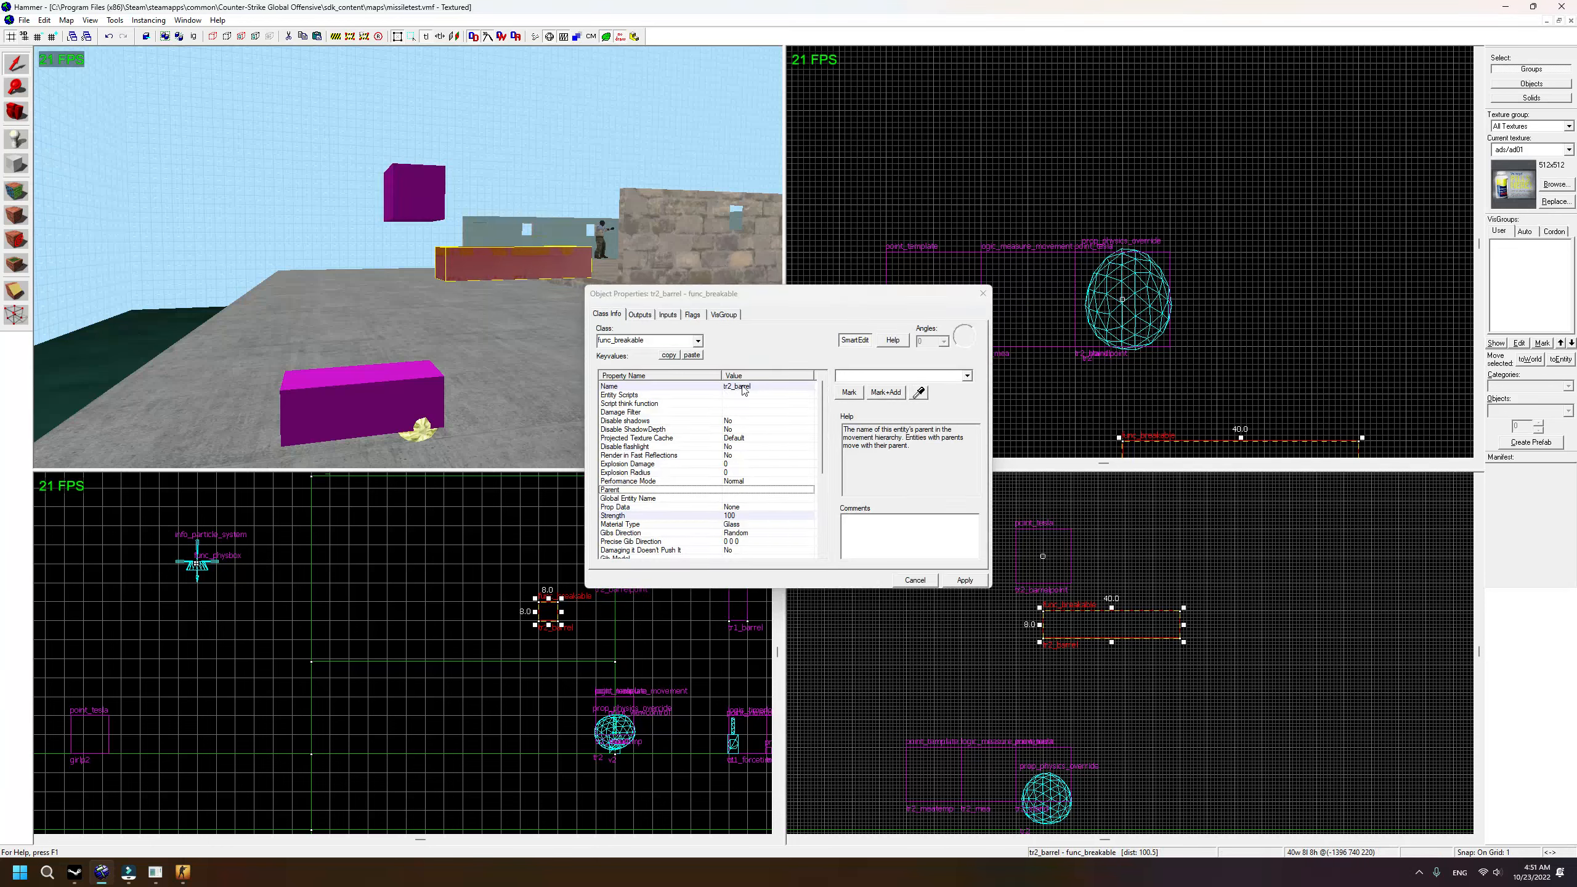
{"action": "left_click", "coordinate": [919, 391]}
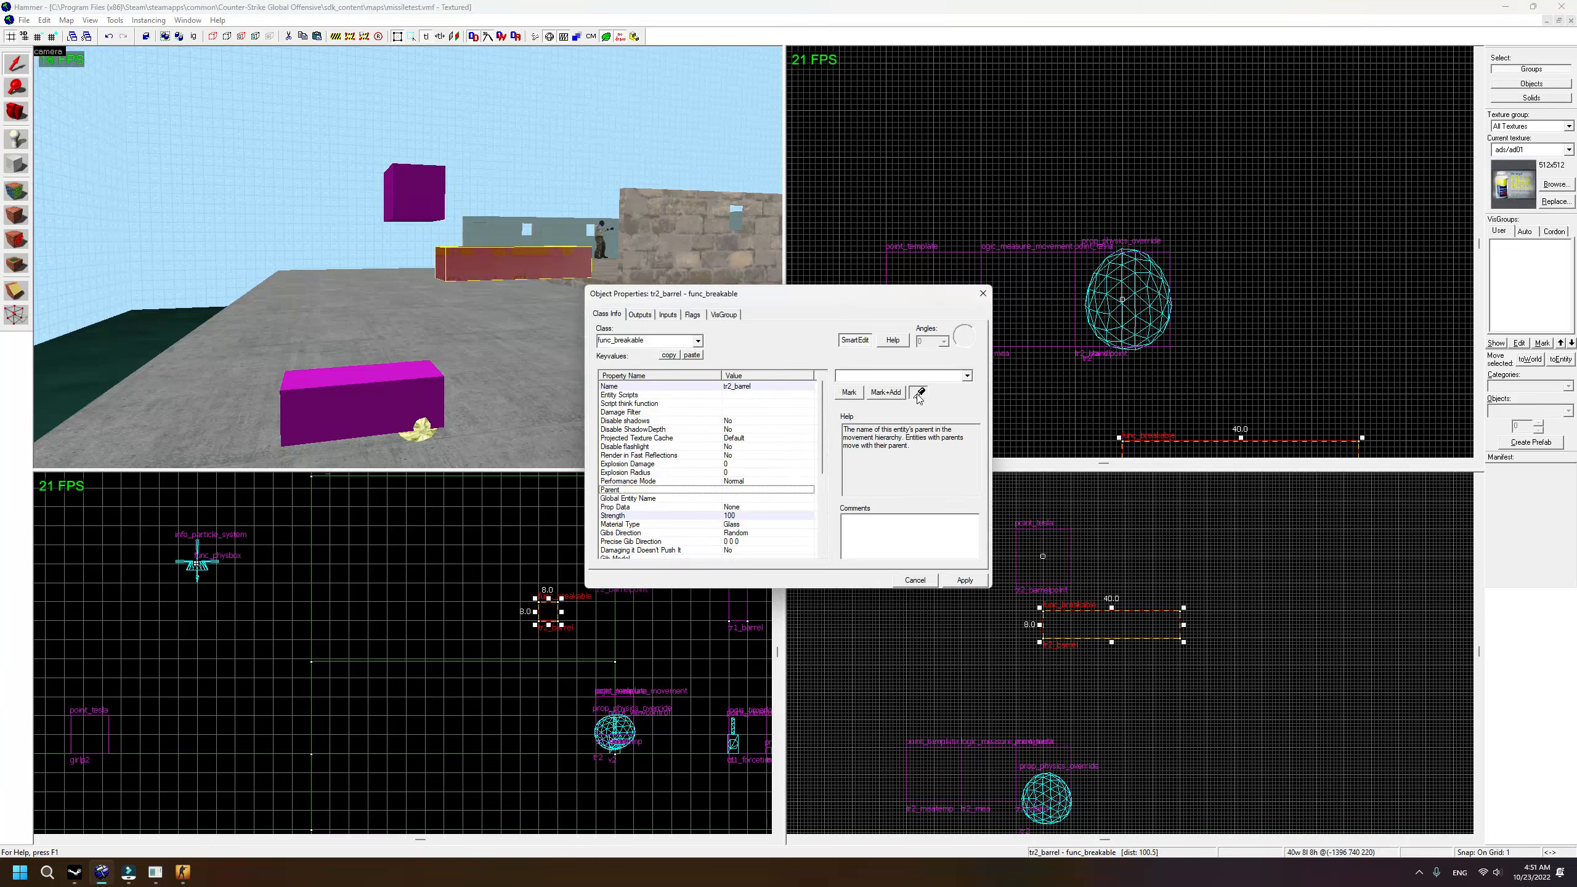
{"action": "left_click", "coordinate": [425, 429]}
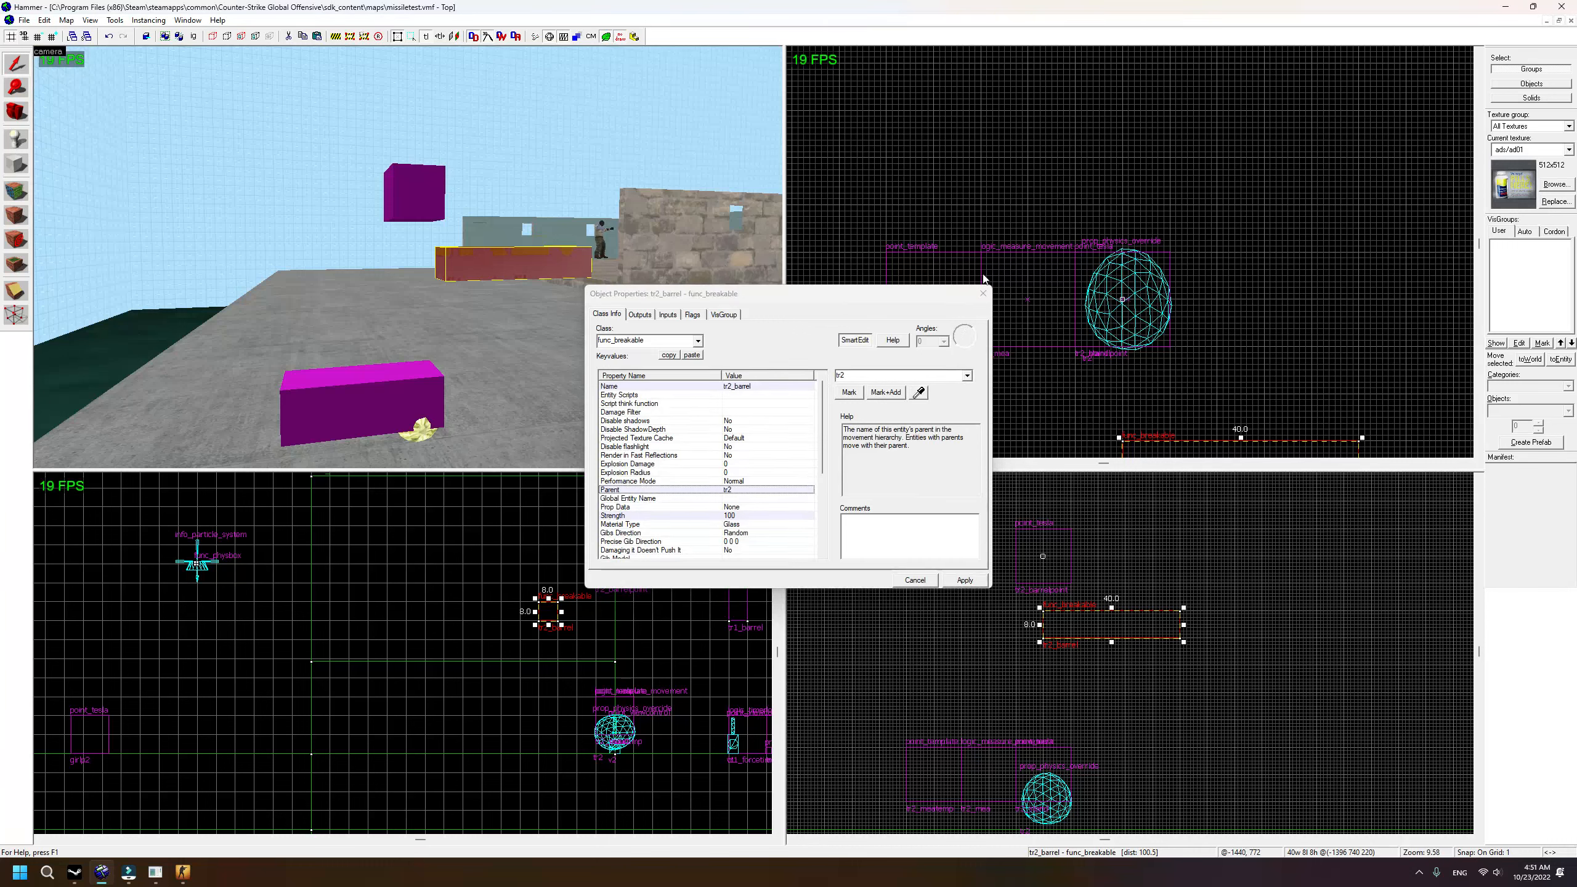
{"action": "left_click", "coordinate": [982, 293]}
{"action": "scroll", "coordinate": [526, 339], "scroll_direction": "down", "scroll_amount": 4}
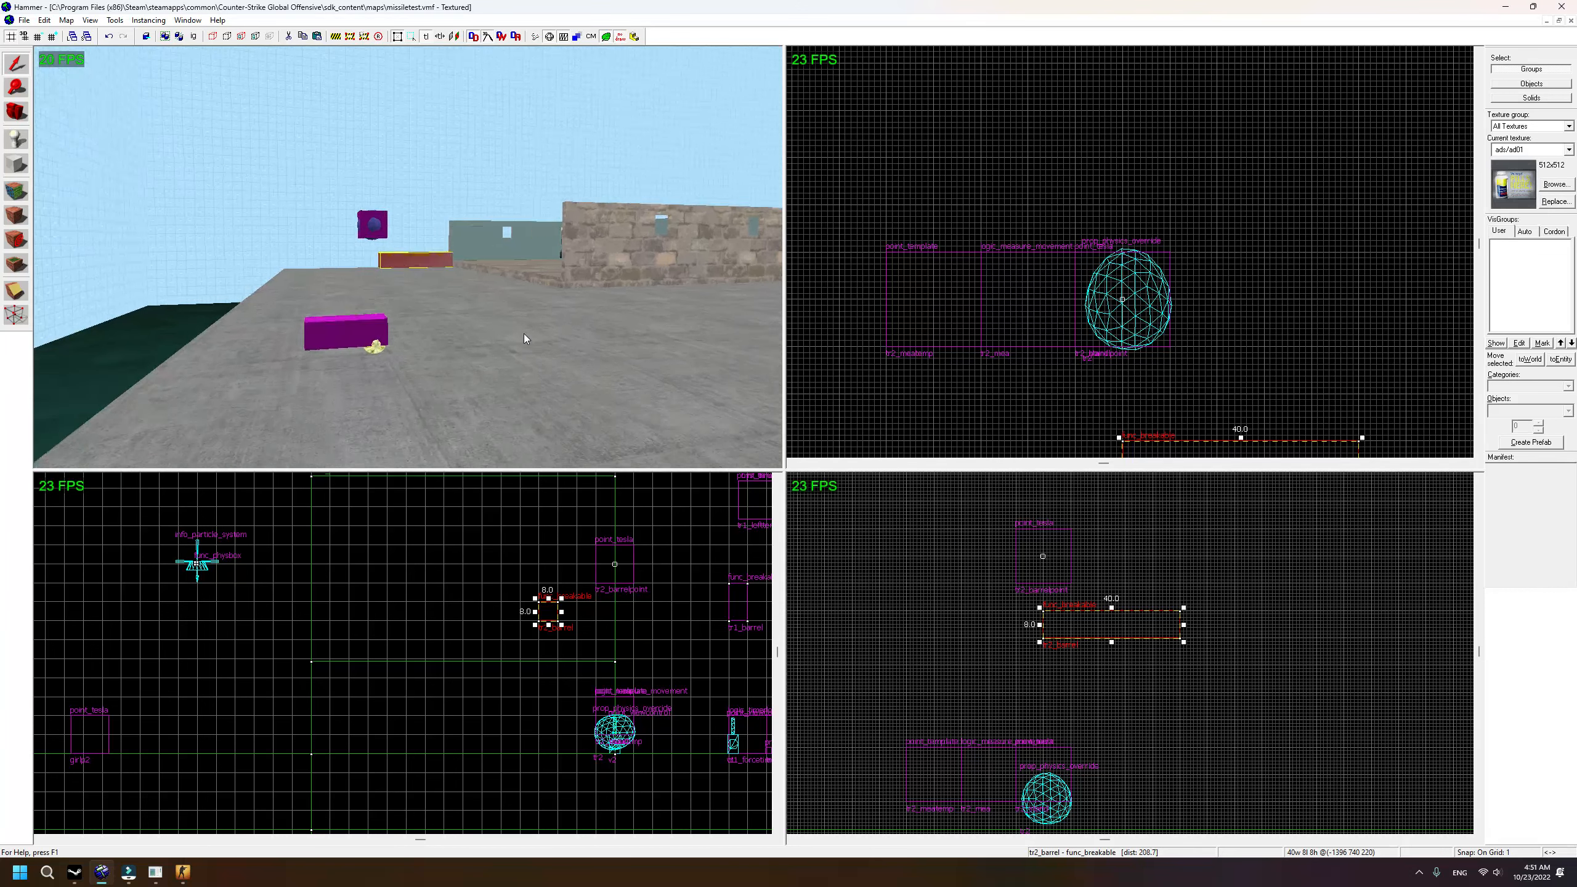
Step: Place a logic_measure_movement point entity beside the barrel
{"action": "key", "text": "w"}
{"action": "key", "text": "a"}
{"action": "left_click", "coordinate": [17, 140]}
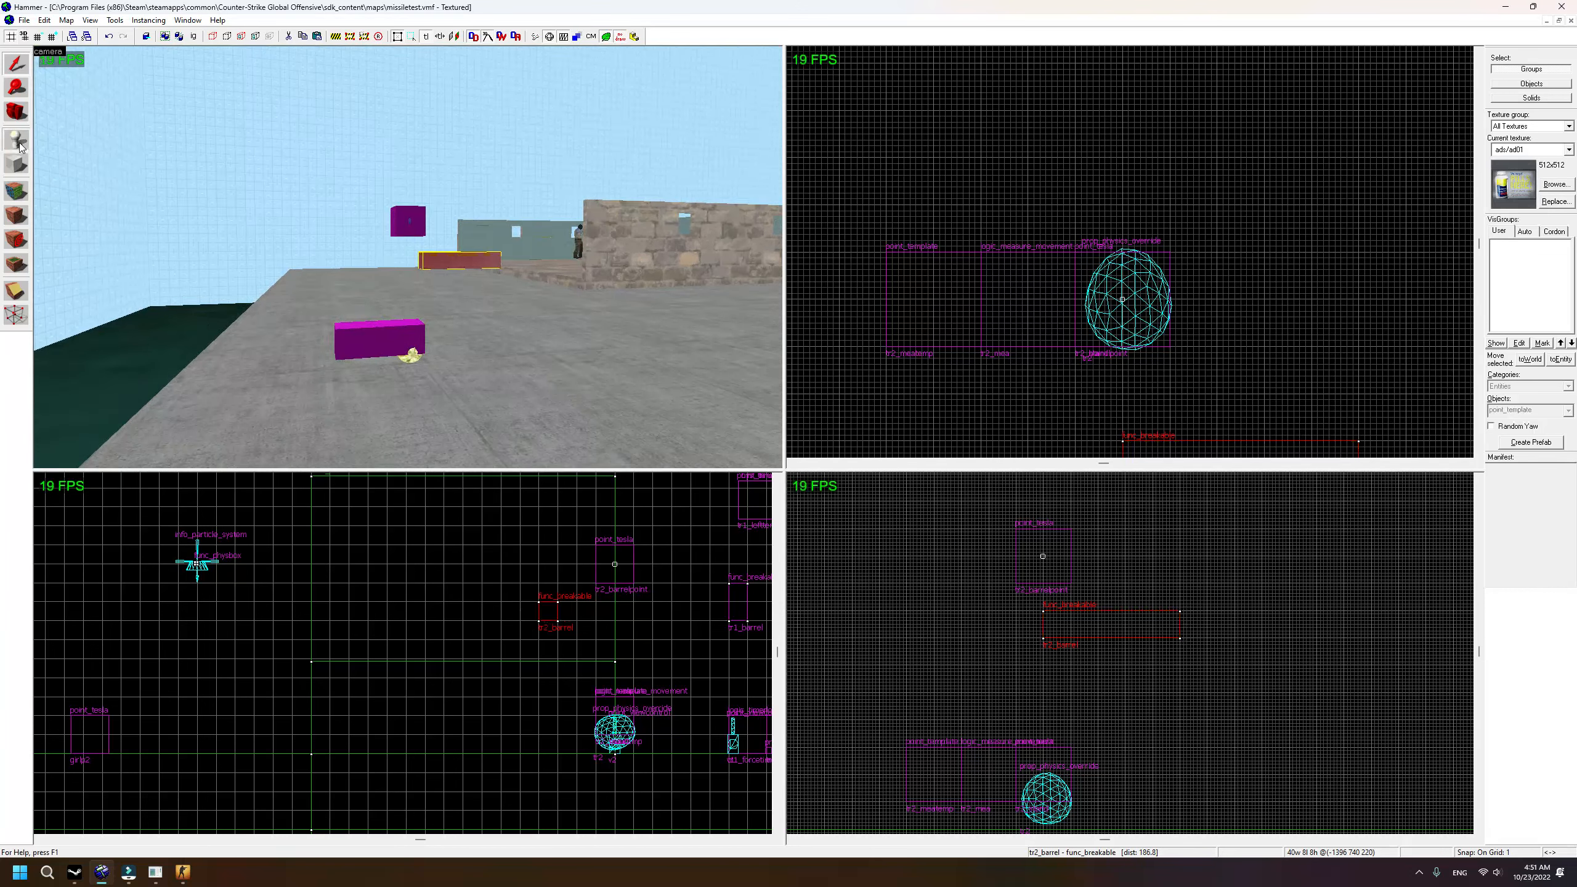
{"action": "type", "text": "mea"}
{"action": "left_click", "coordinate": [1528, 423]}
{"action": "left_click", "coordinate": [395, 390]}
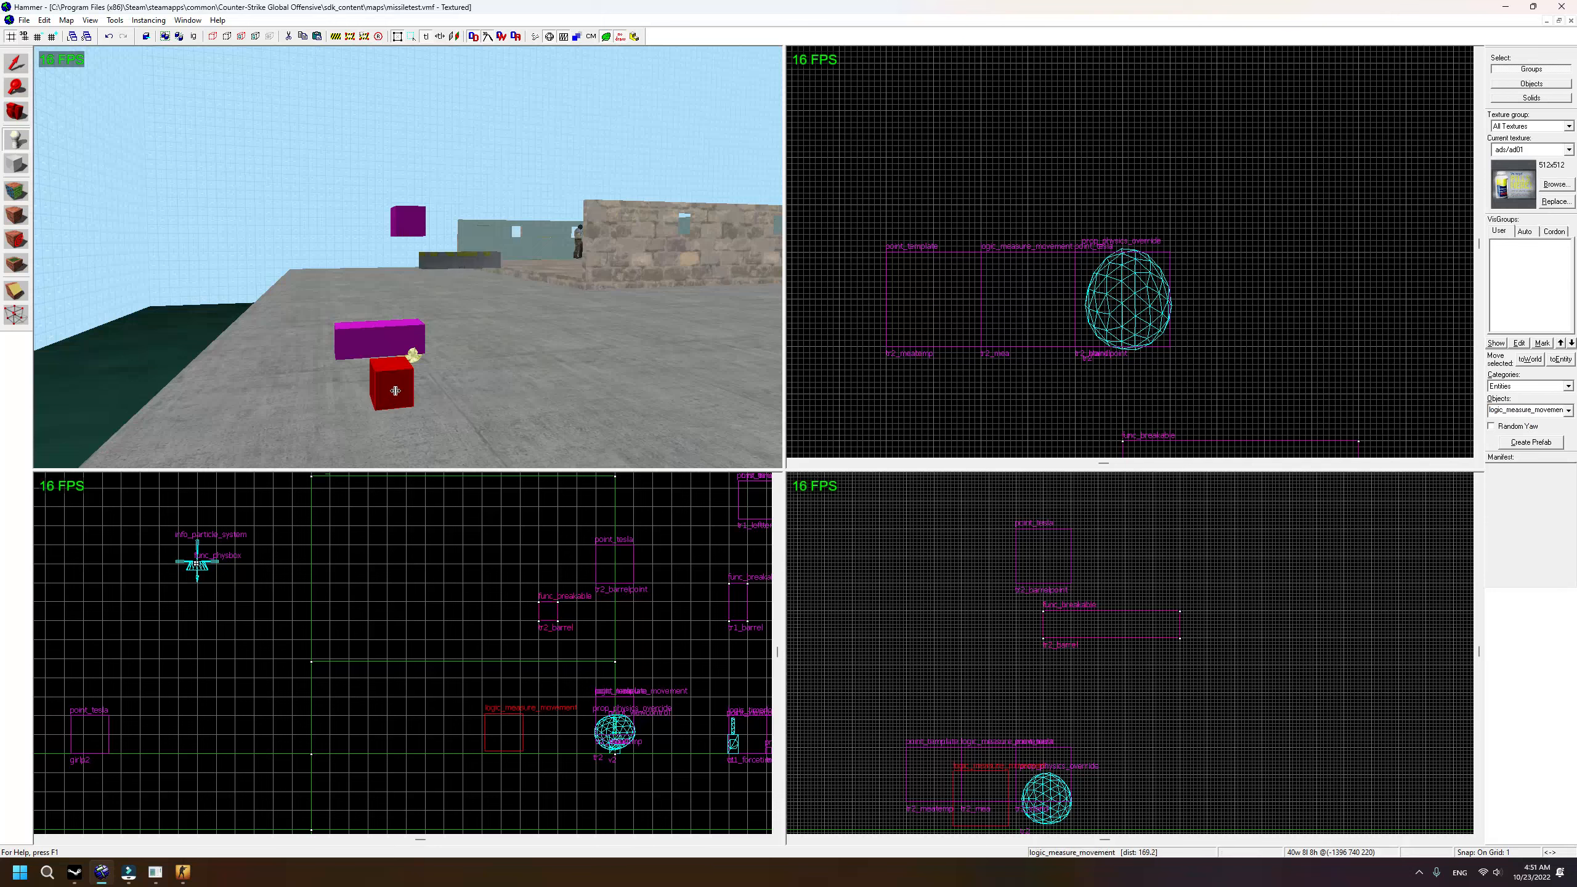
Step: Raise the logic_measure_movement entity in the top and front 2D views
{"action": "scroll", "coordinate": [1010, 176], "scroll_direction": "down", "scroll_amount": 1}
{"action": "scroll", "coordinate": [1010, 176], "scroll_direction": "down", "scroll_amount": 2}
{"action": "scroll", "coordinate": [1026, 357], "scroll_direction": "up", "scroll_amount": 2}
{"action": "left_click_drag", "start_coordinate": [1025, 365], "coordinate": [1036, 214]}
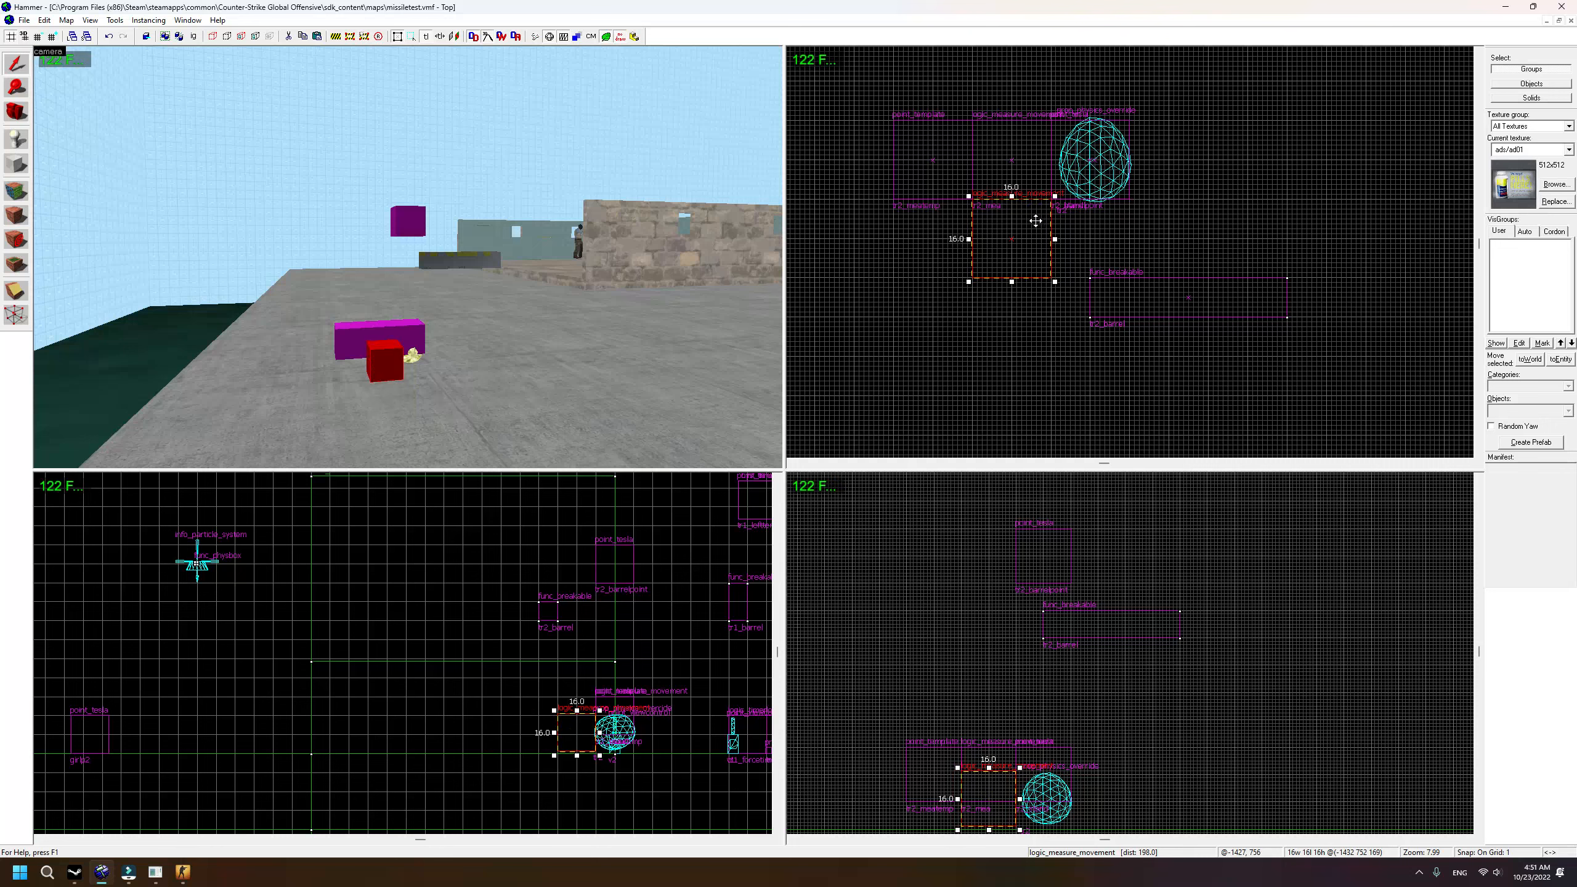
{"action": "scroll", "coordinate": [606, 704], "scroll_direction": "up", "scroll_amount": 1}
{"action": "left_click_drag", "start_coordinate": [575, 745], "coordinate": [573, 718]}
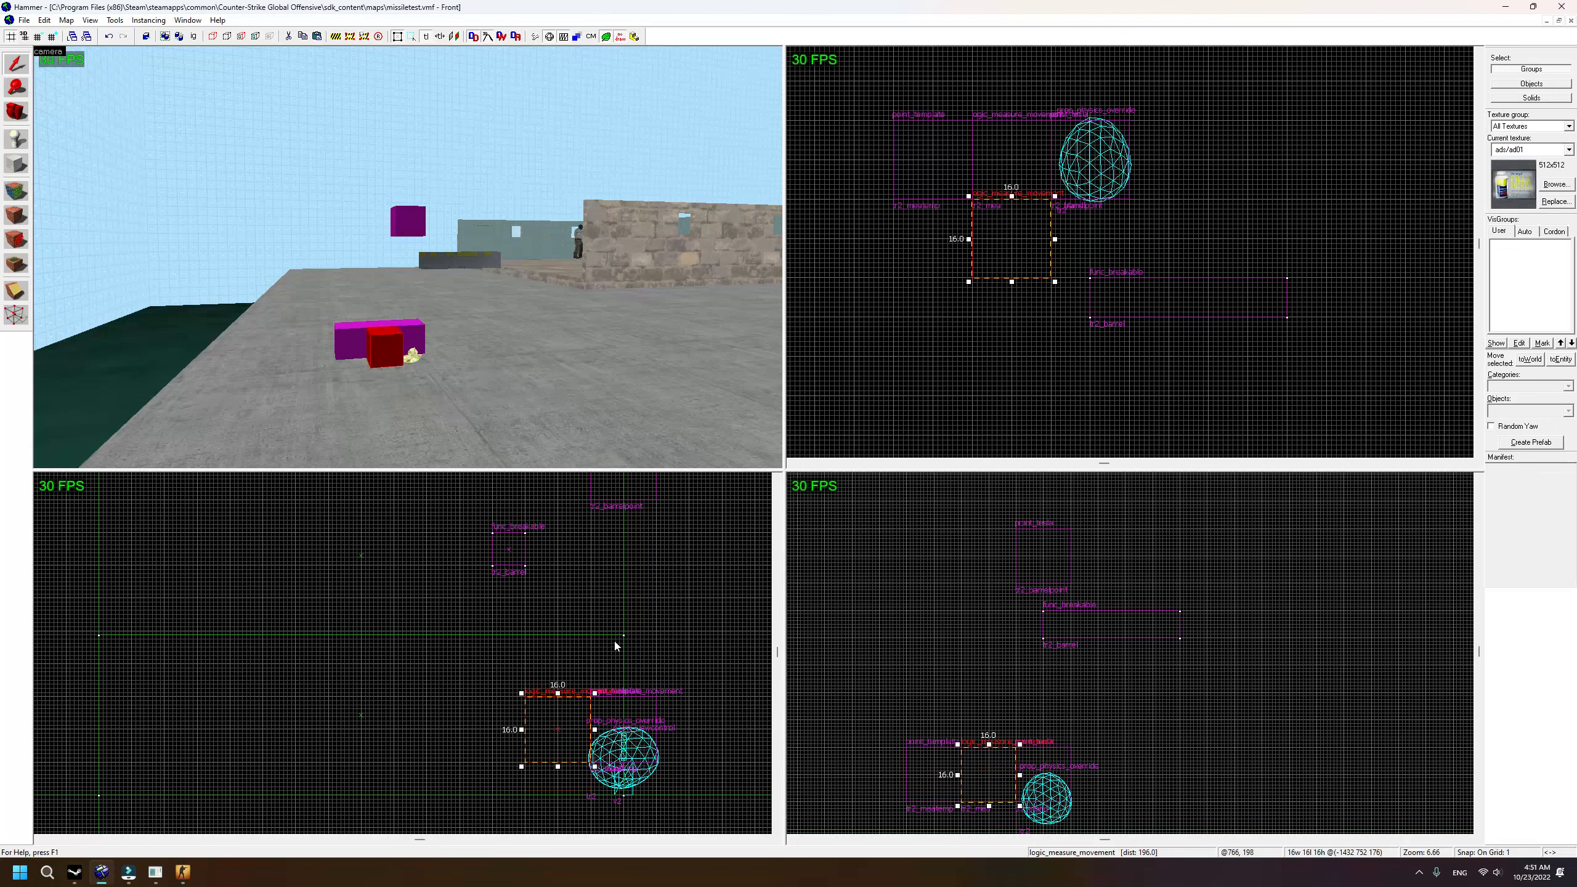
Step: Reselect the logic_measure_movement entity and bring up its Object Properties
{"action": "left_click", "coordinate": [937, 368]}
{"action": "scroll", "coordinate": [546, 341], "scroll_direction": "up", "scroll_amount": 5}
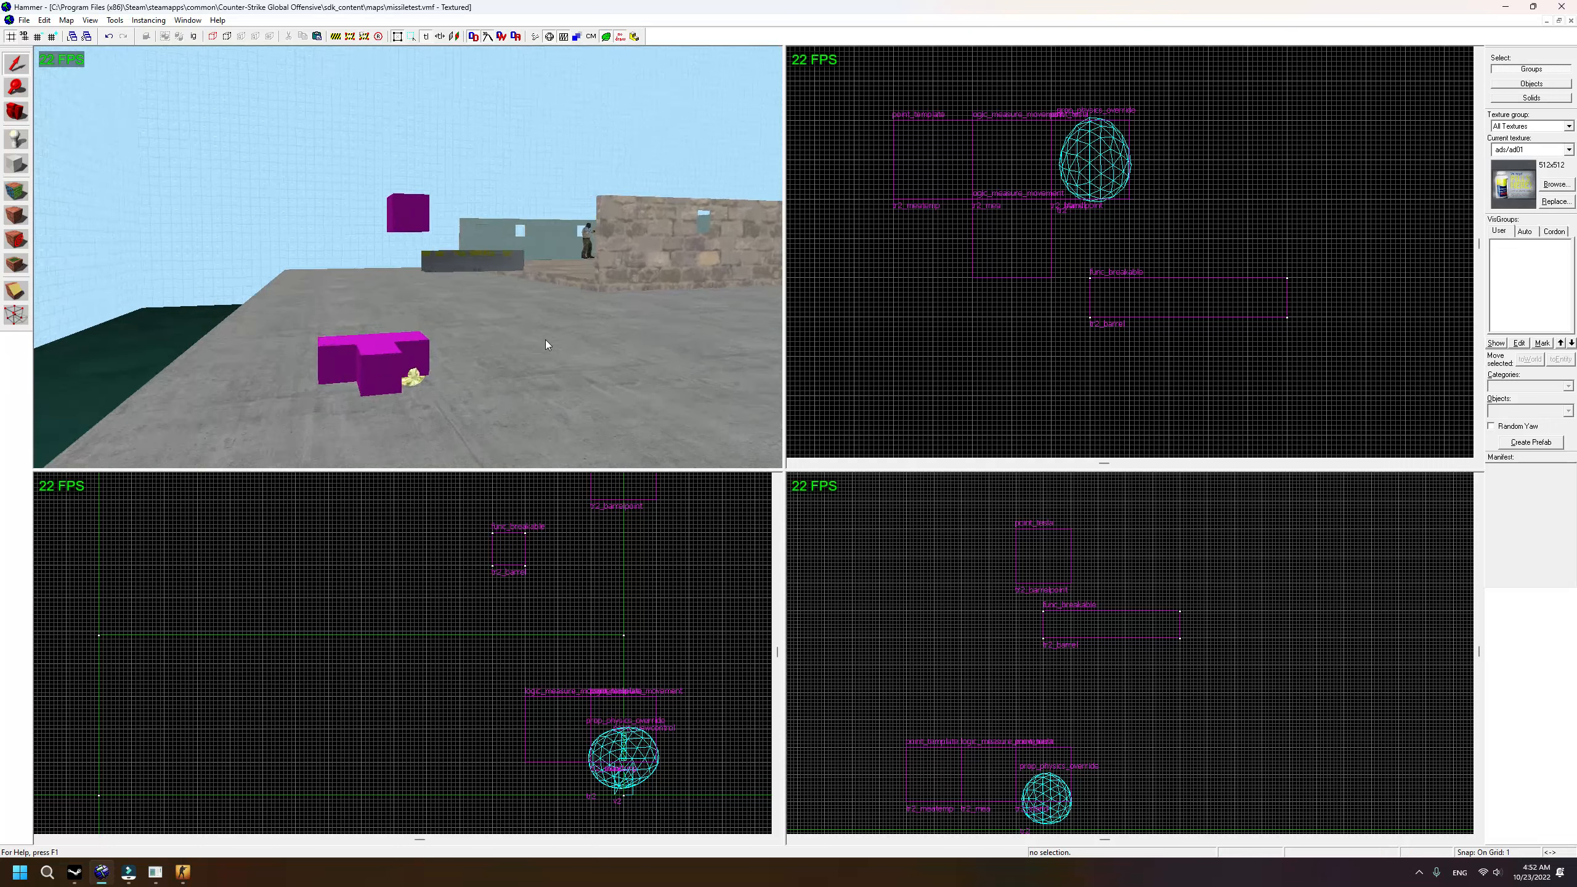
{"action": "scroll", "coordinate": [544, 340], "scroll_direction": "down", "scroll_amount": 5}
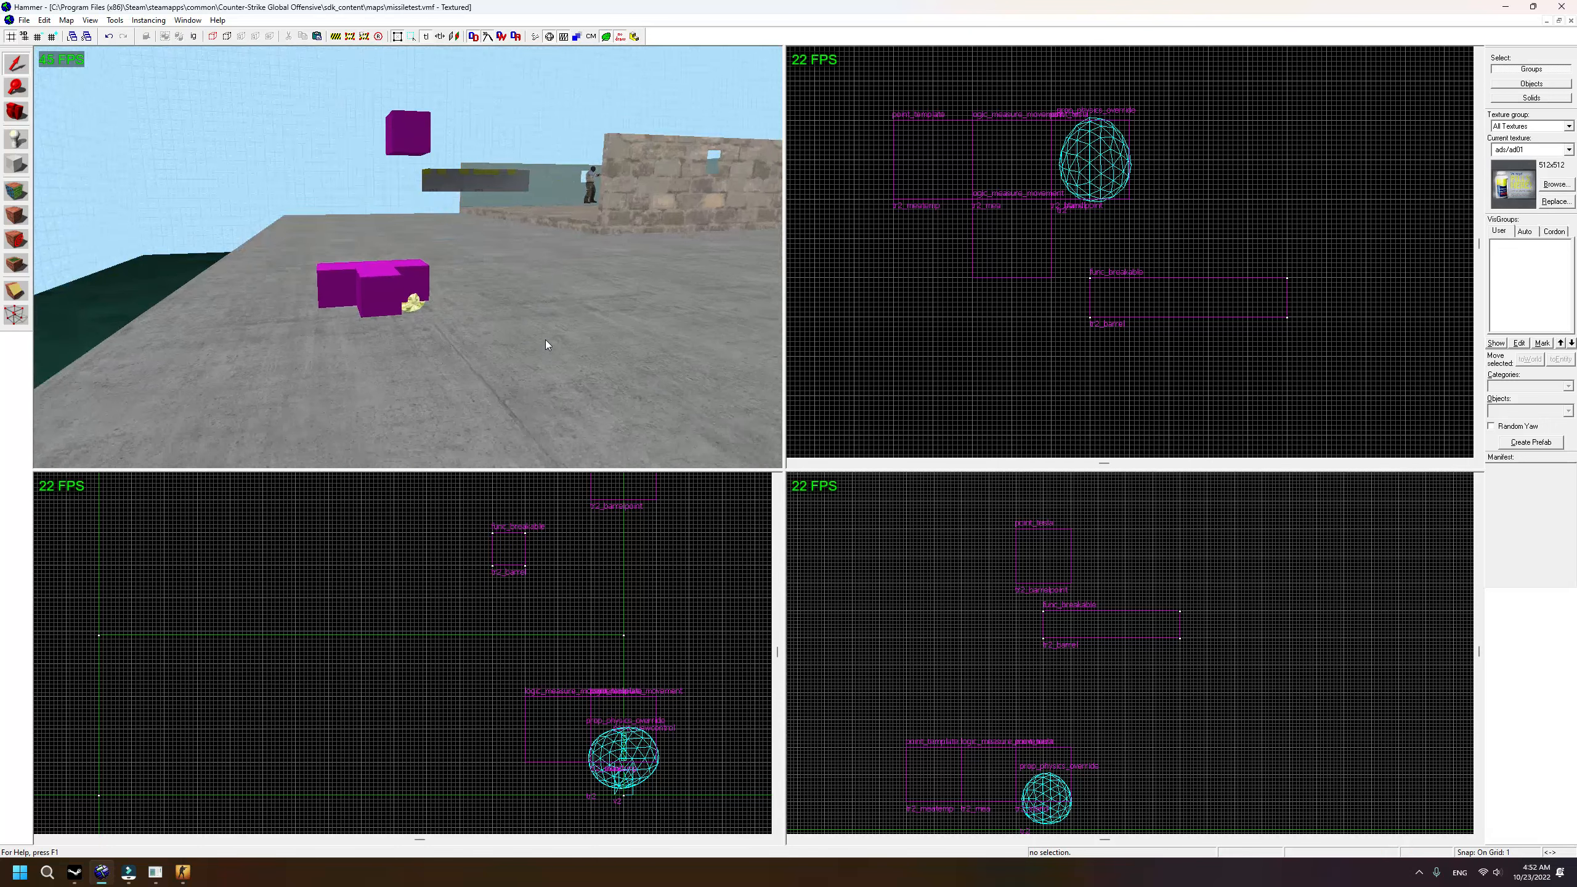
{"action": "scroll", "coordinate": [545, 340], "scroll_direction": "down", "scroll_amount": 5}
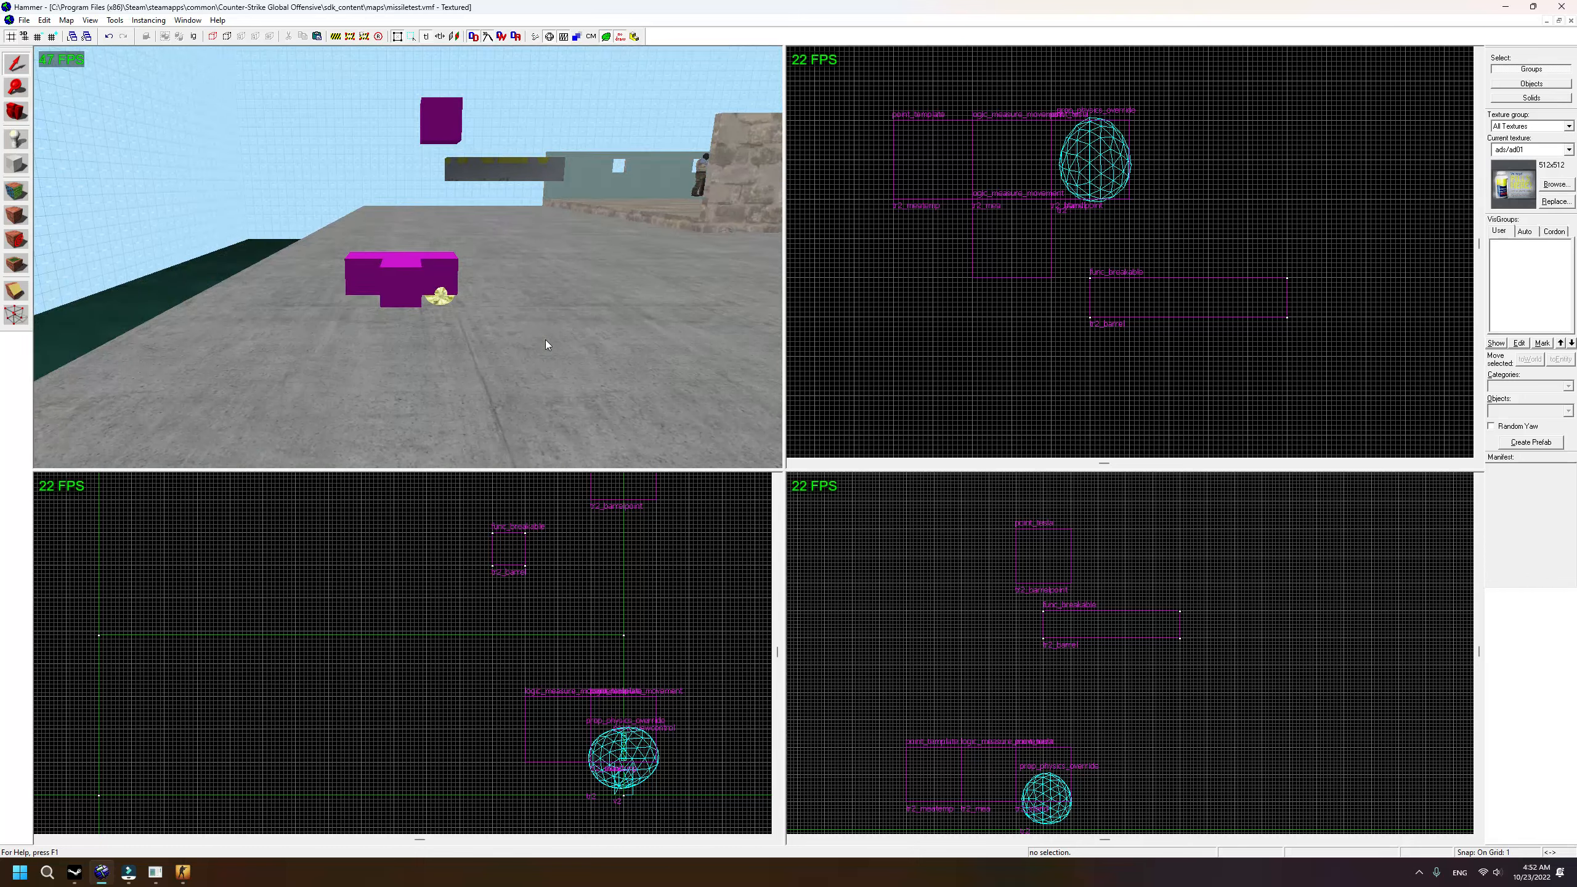
{"action": "left_click", "coordinate": [418, 280]}
{"action": "scroll", "coordinate": [1093, 256], "scroll_direction": "up", "scroll_amount": 2}
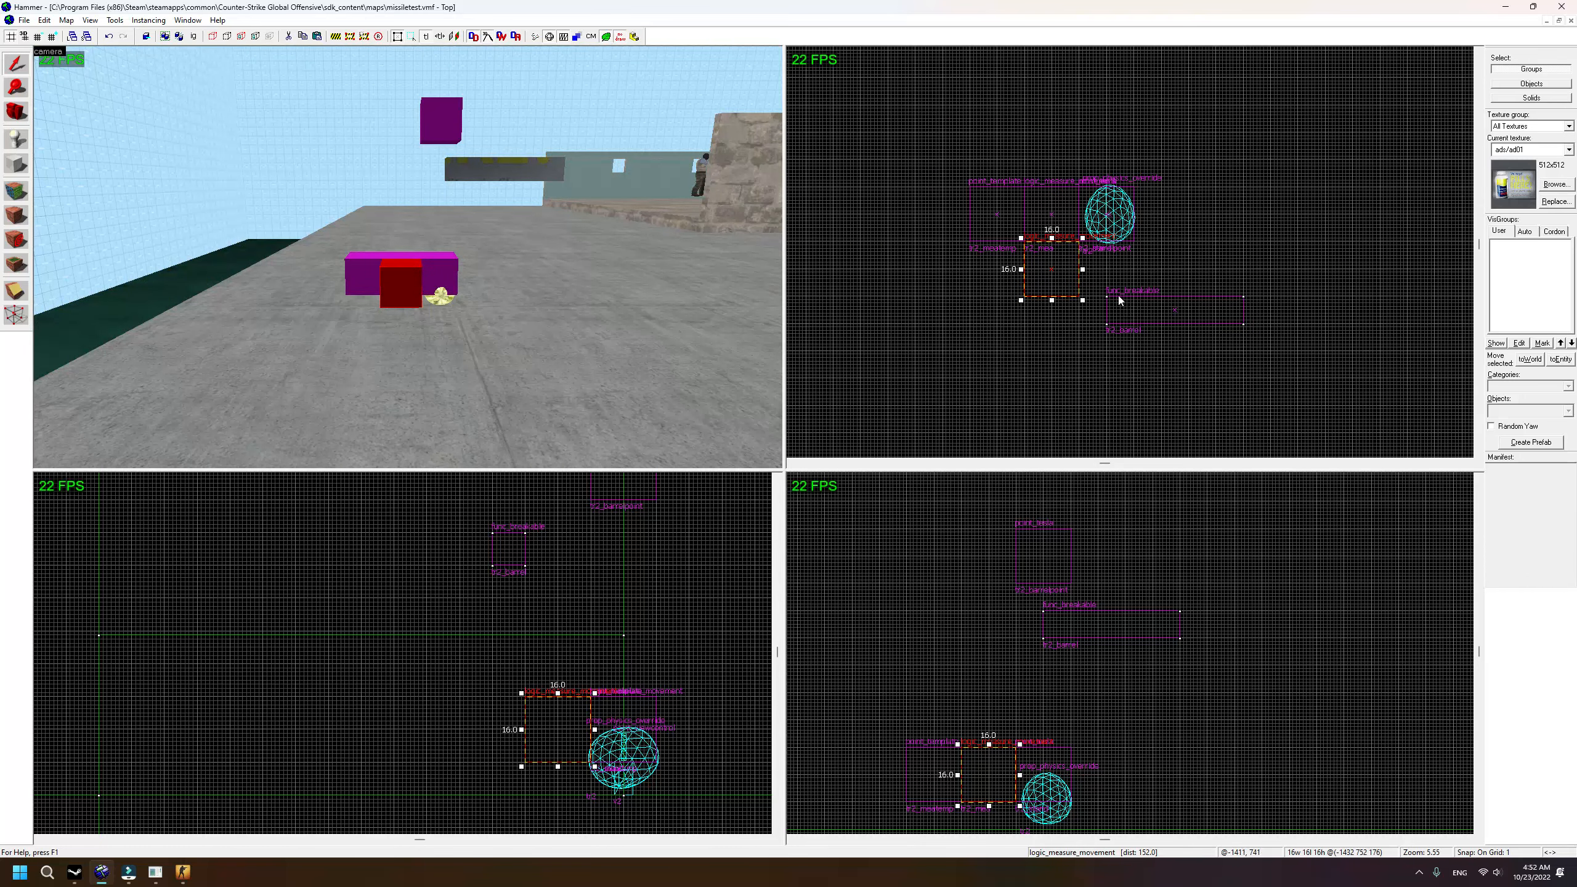
{"action": "double_click", "coordinate": [399, 286]}
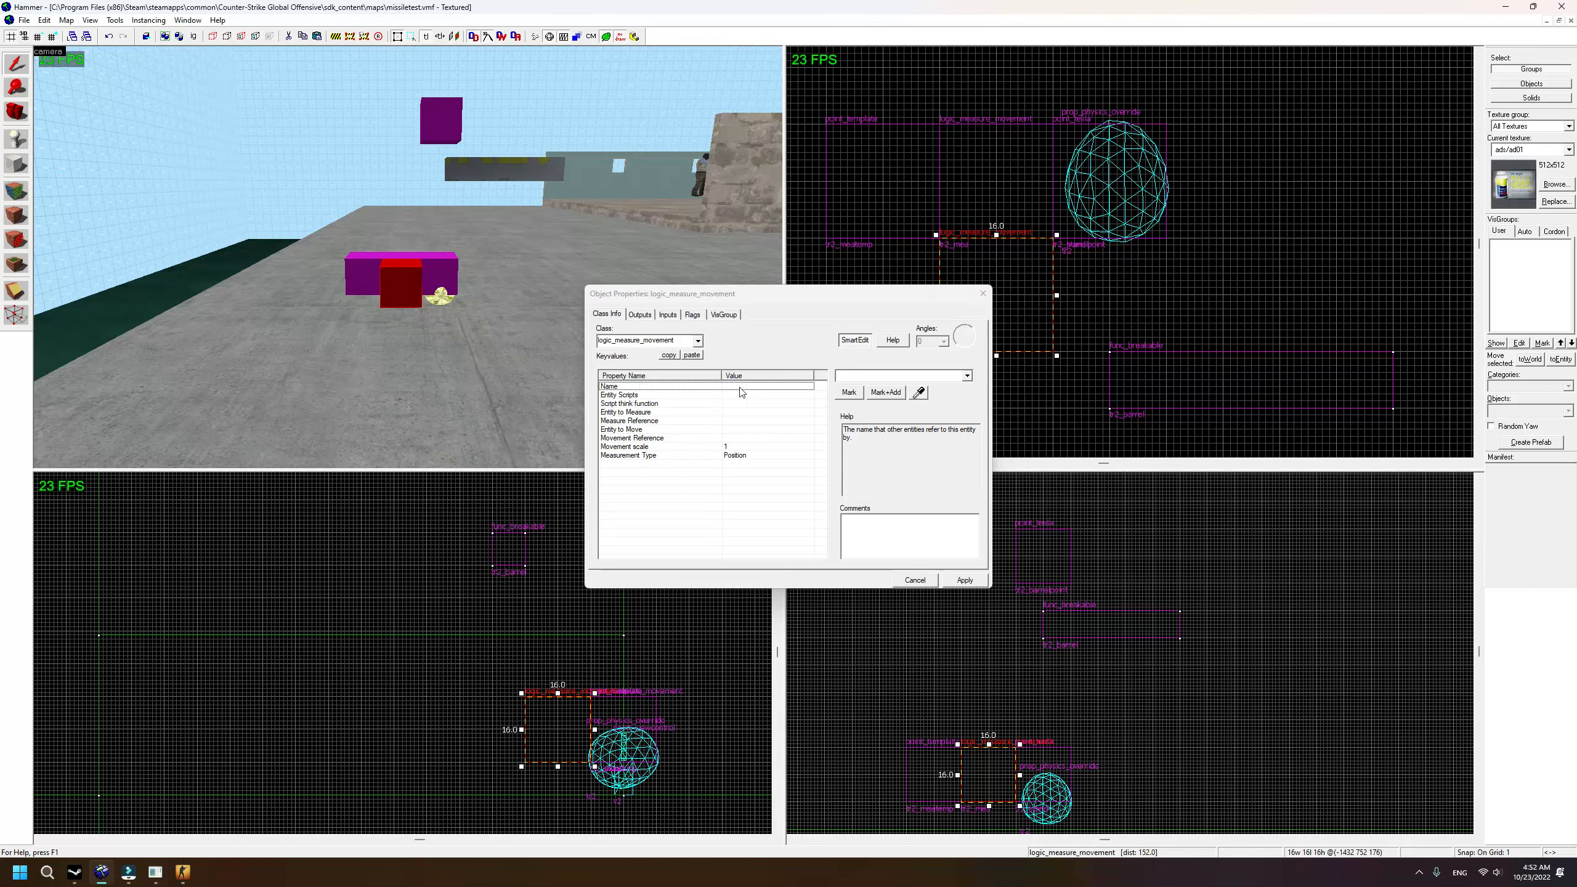
Step: Give it a very large Movement scale, Eye position measurement type, and name tr2_barrelmea
{"action": "left_click", "coordinate": [727, 446]}
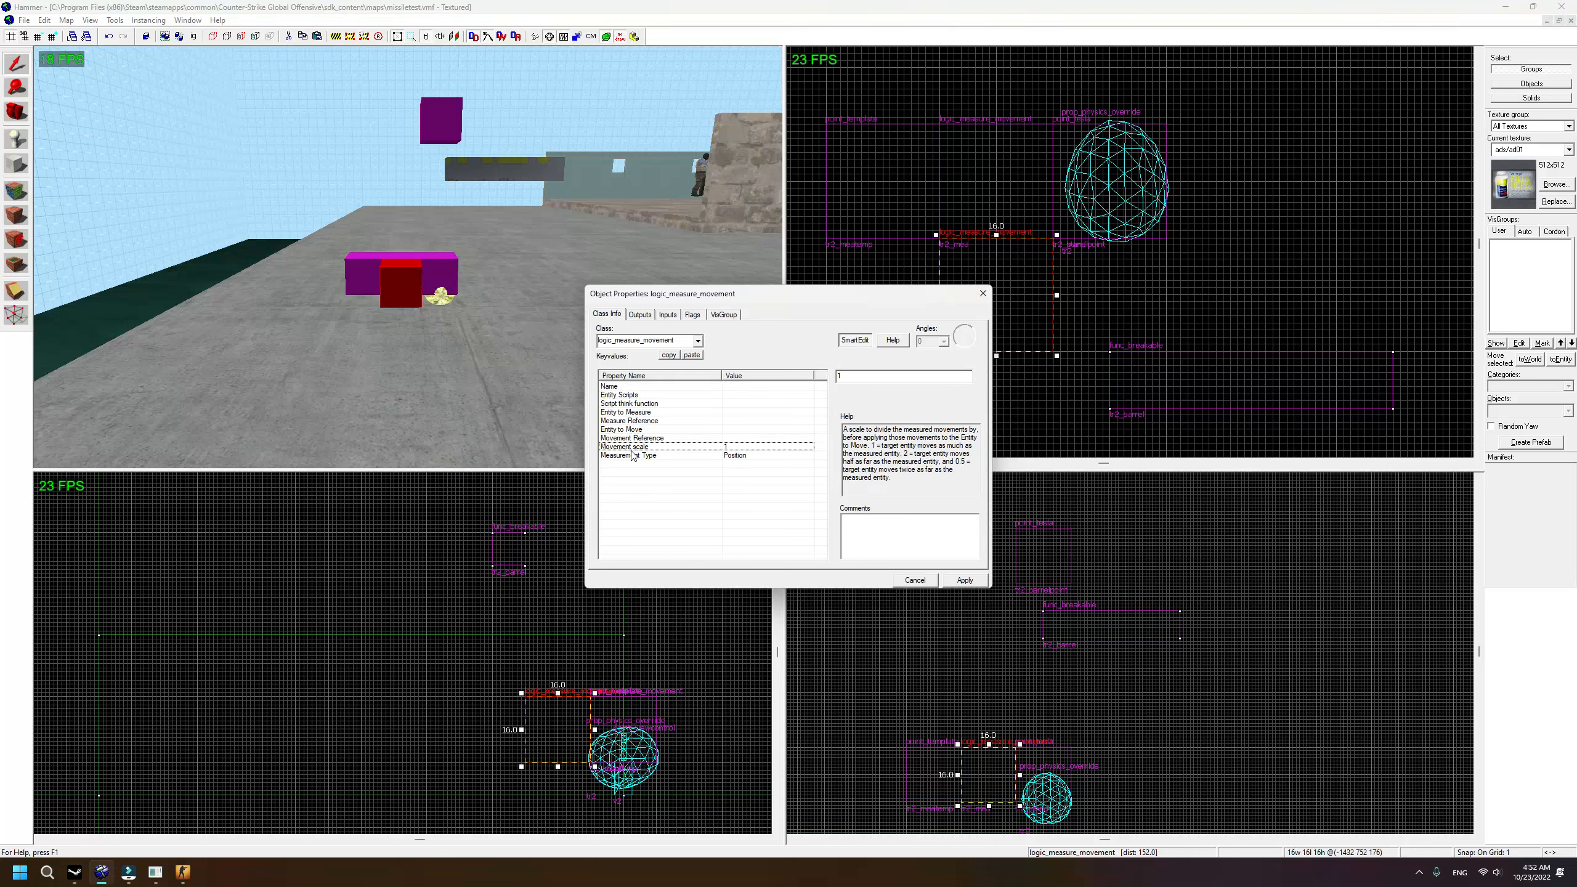
{"action": "type", "text": "00000000"}
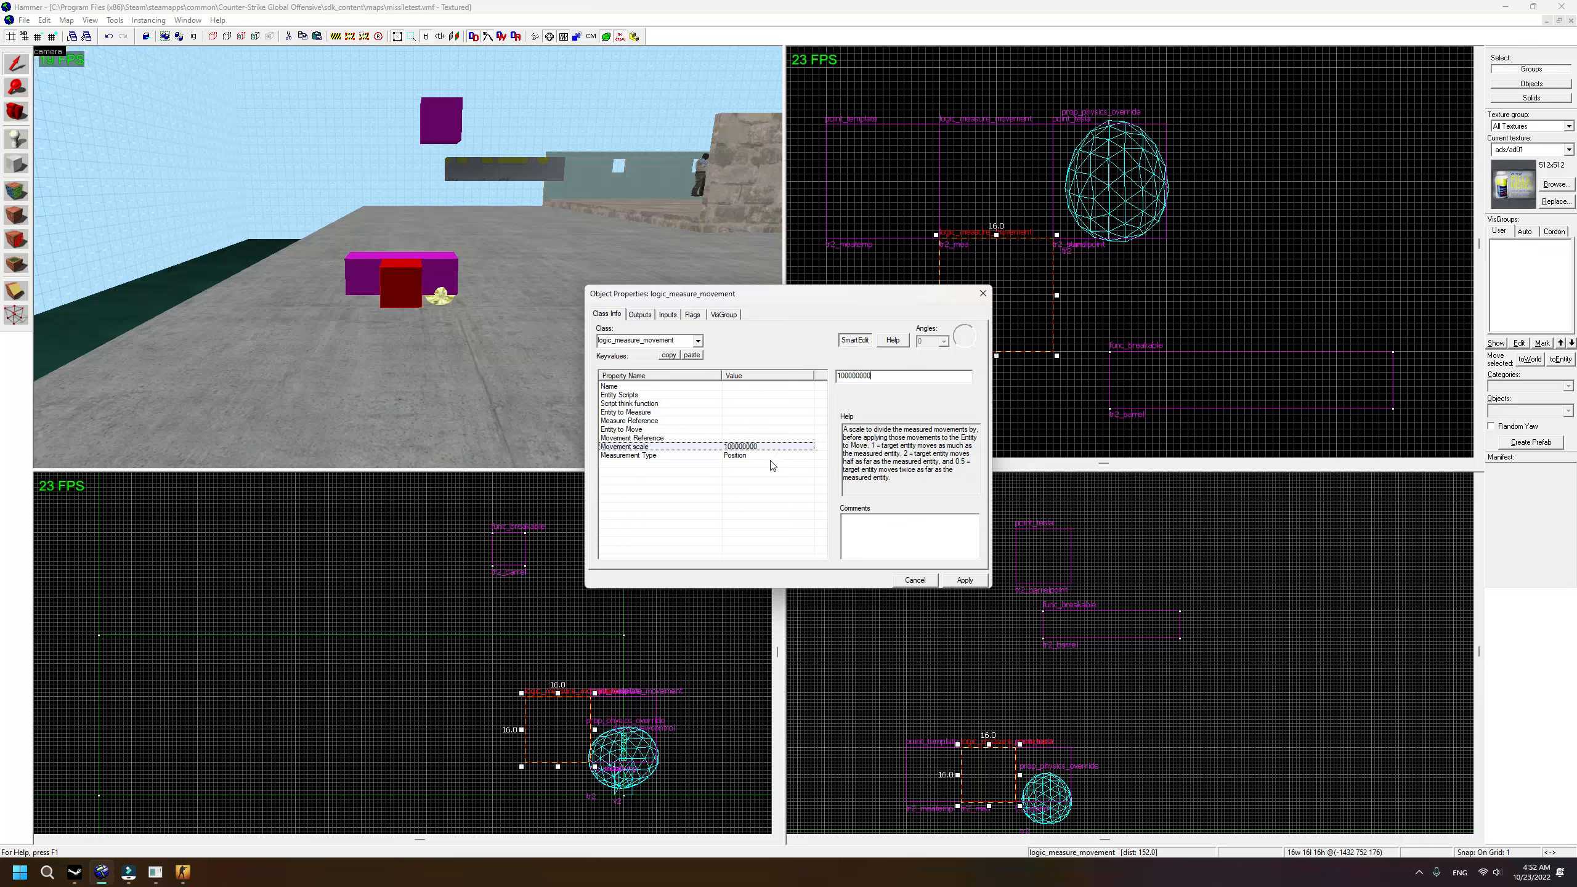
{"action": "left_click", "coordinate": [762, 456]}
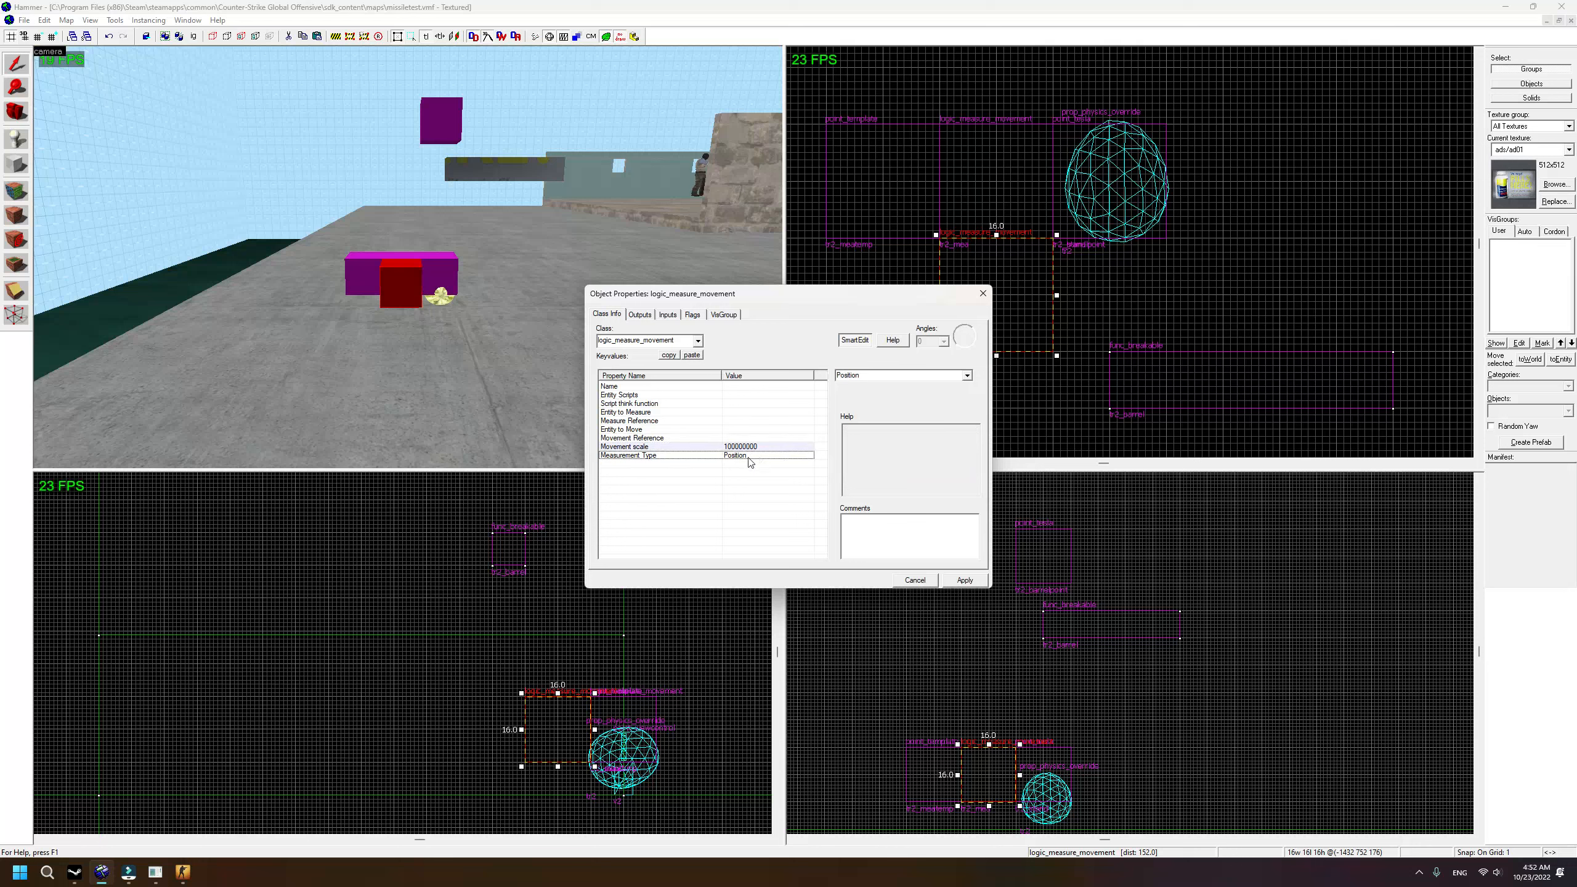
{"action": "left_click", "coordinate": [966, 376]}
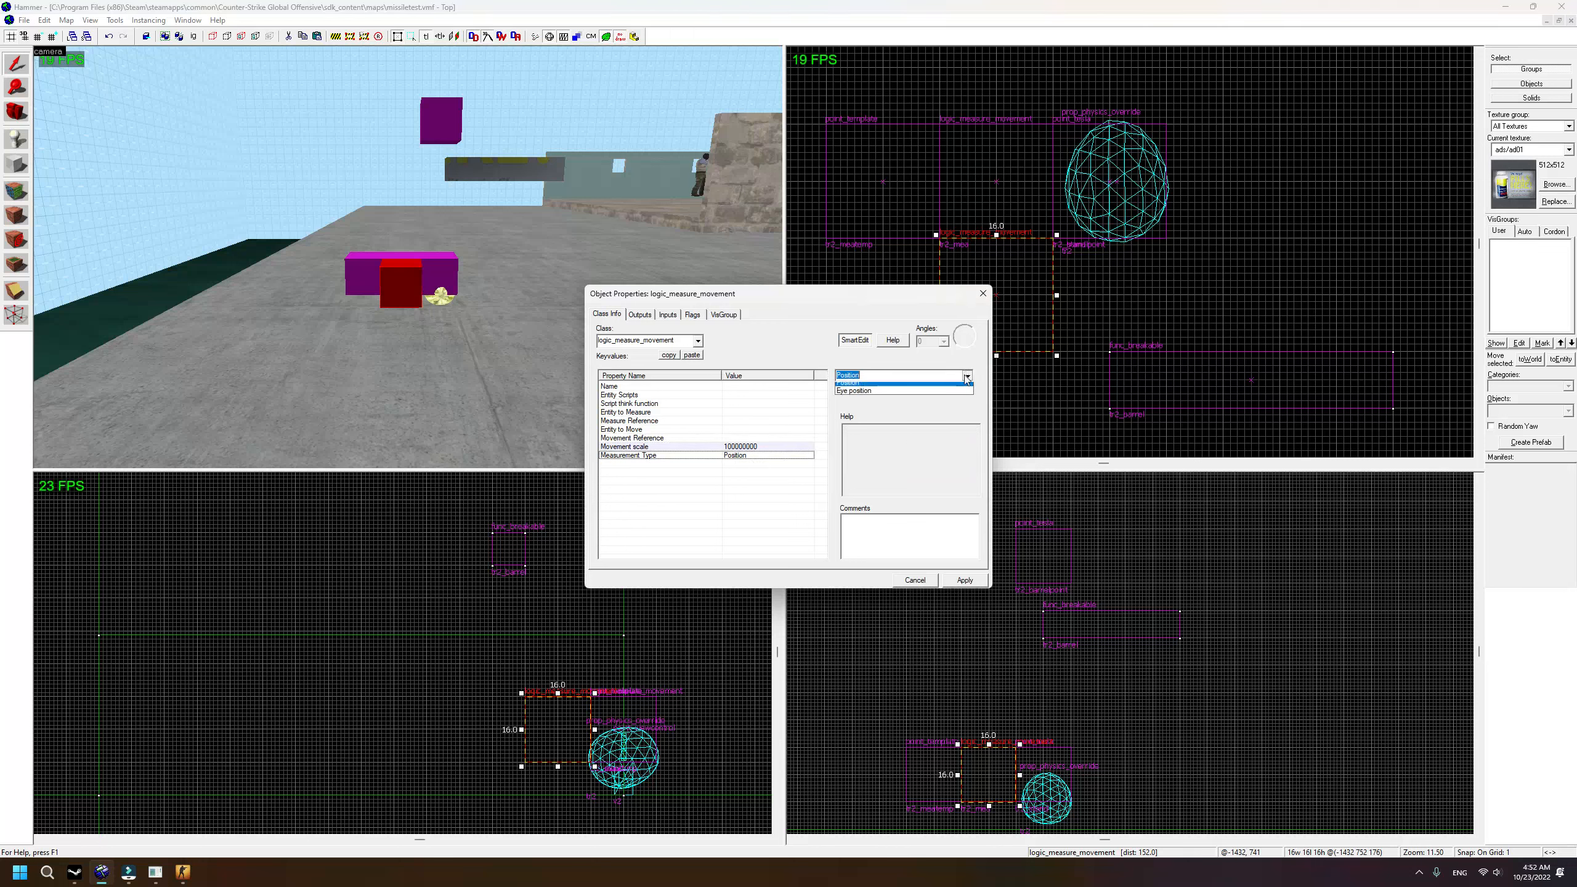
{"action": "left_click", "coordinate": [859, 391]}
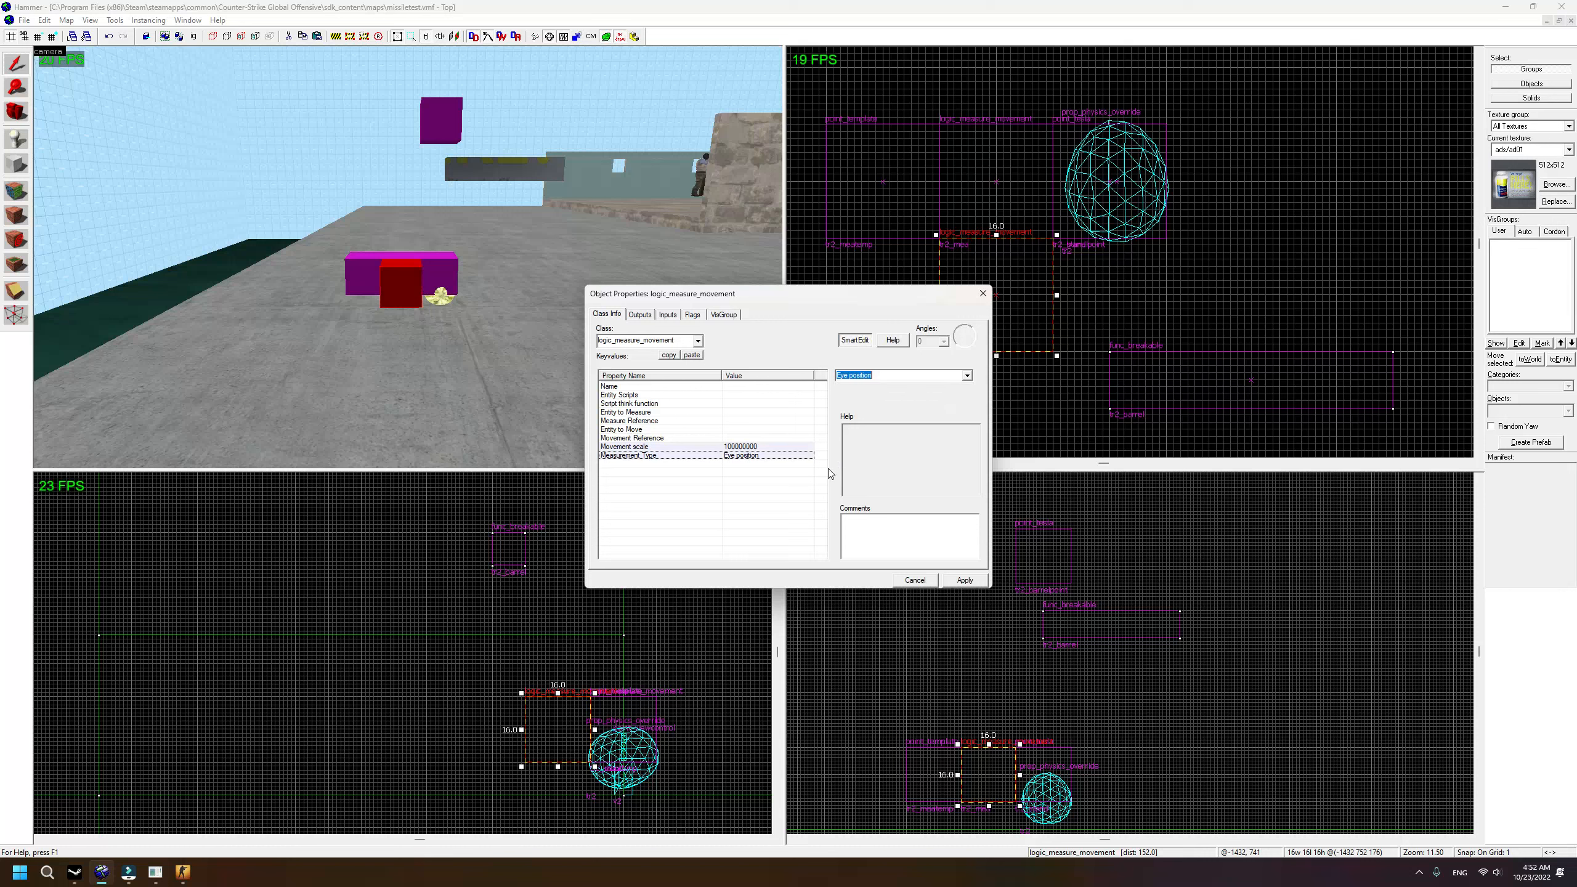
{"action": "left_click", "coordinate": [669, 387]}
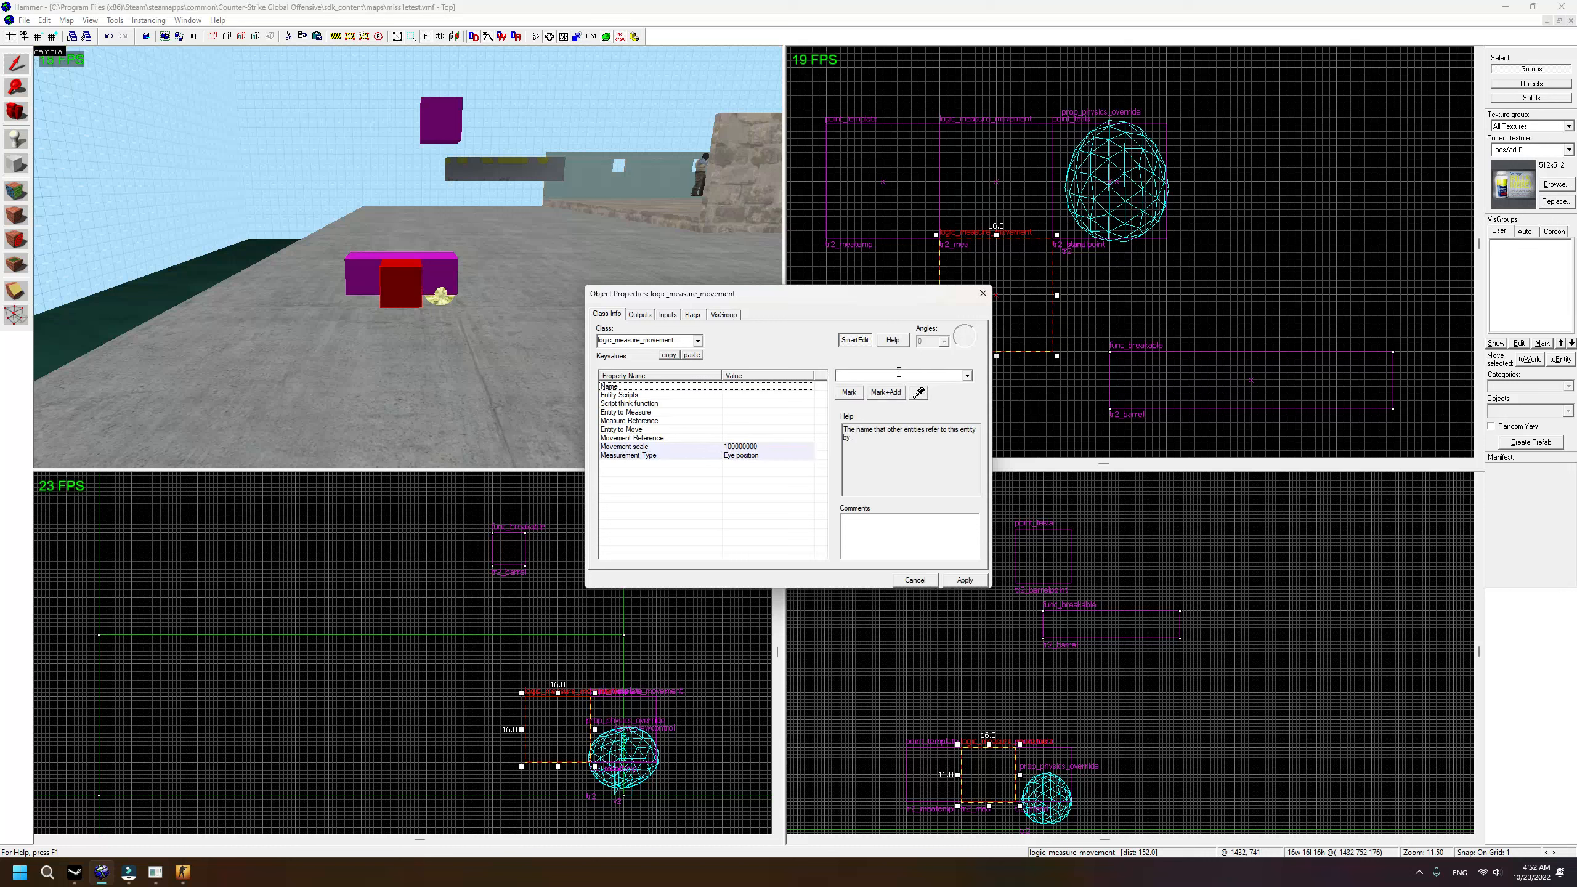
{"action": "type", "text": "tr2_ba"}
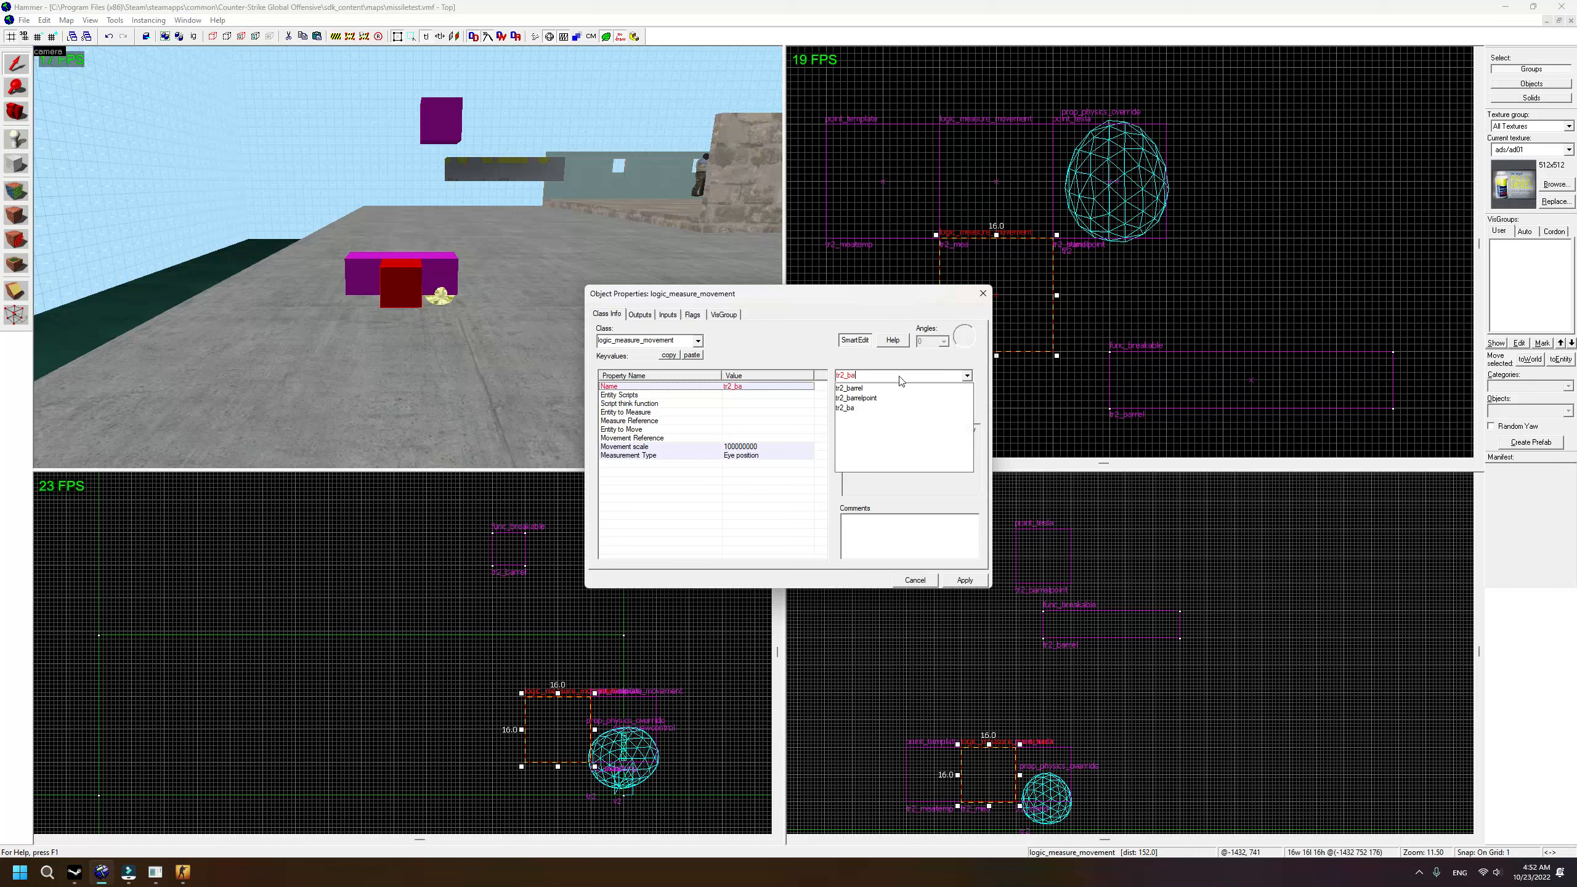
{"action": "type", "text": "rrelmea"}
{"action": "left_click", "coordinate": [965, 580]}
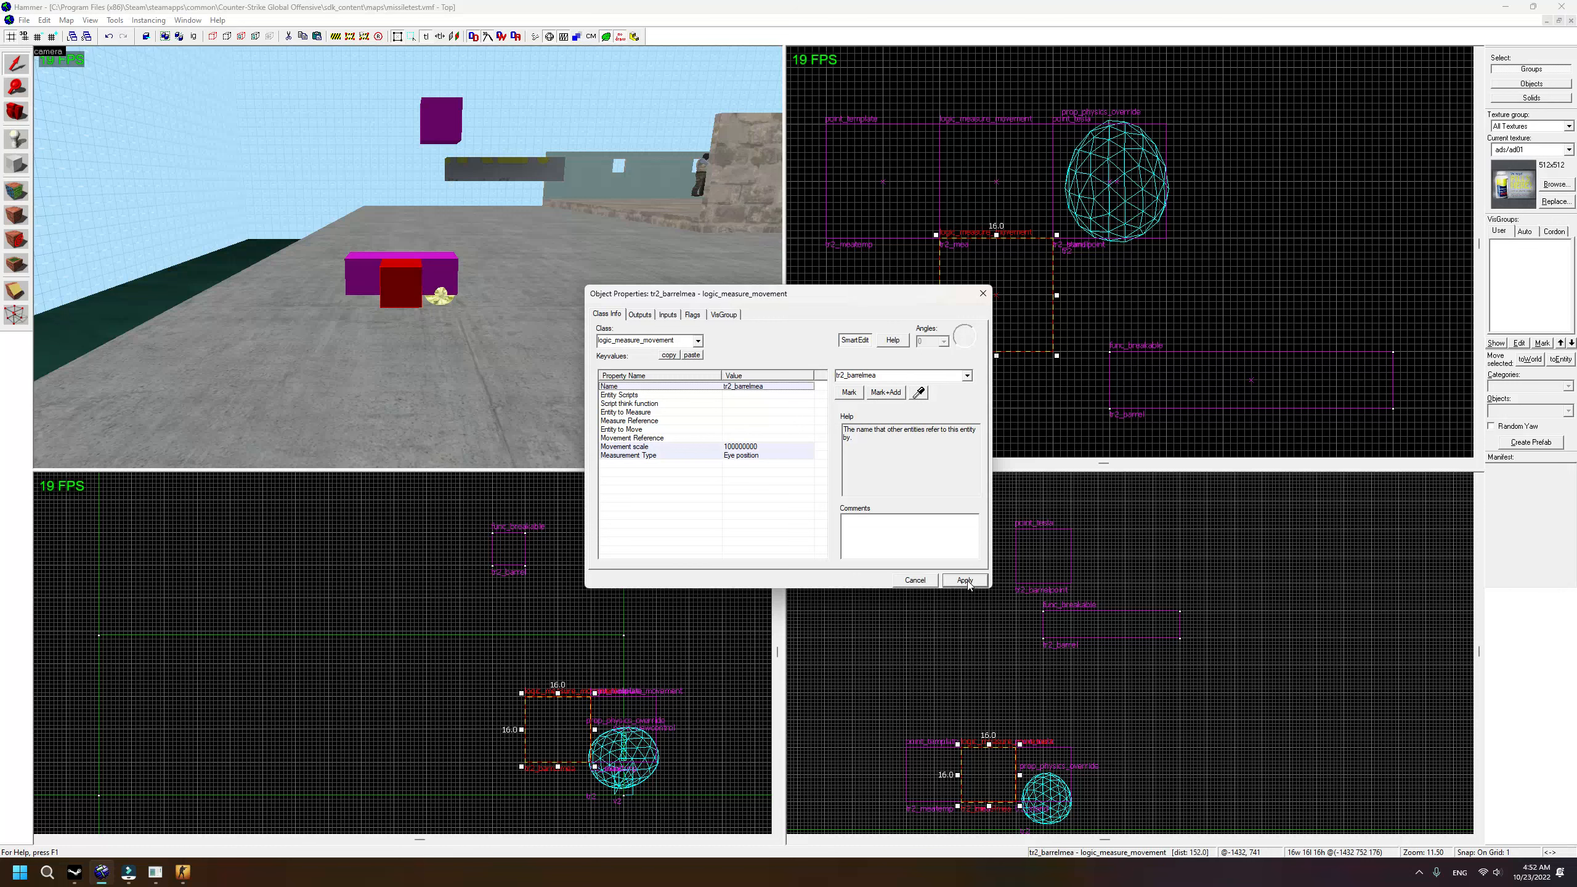
Step: Set Entity to Measure to tr2_player and Measure Reference to tr2_barrelpoint
{"action": "left_click", "coordinate": [699, 439]}
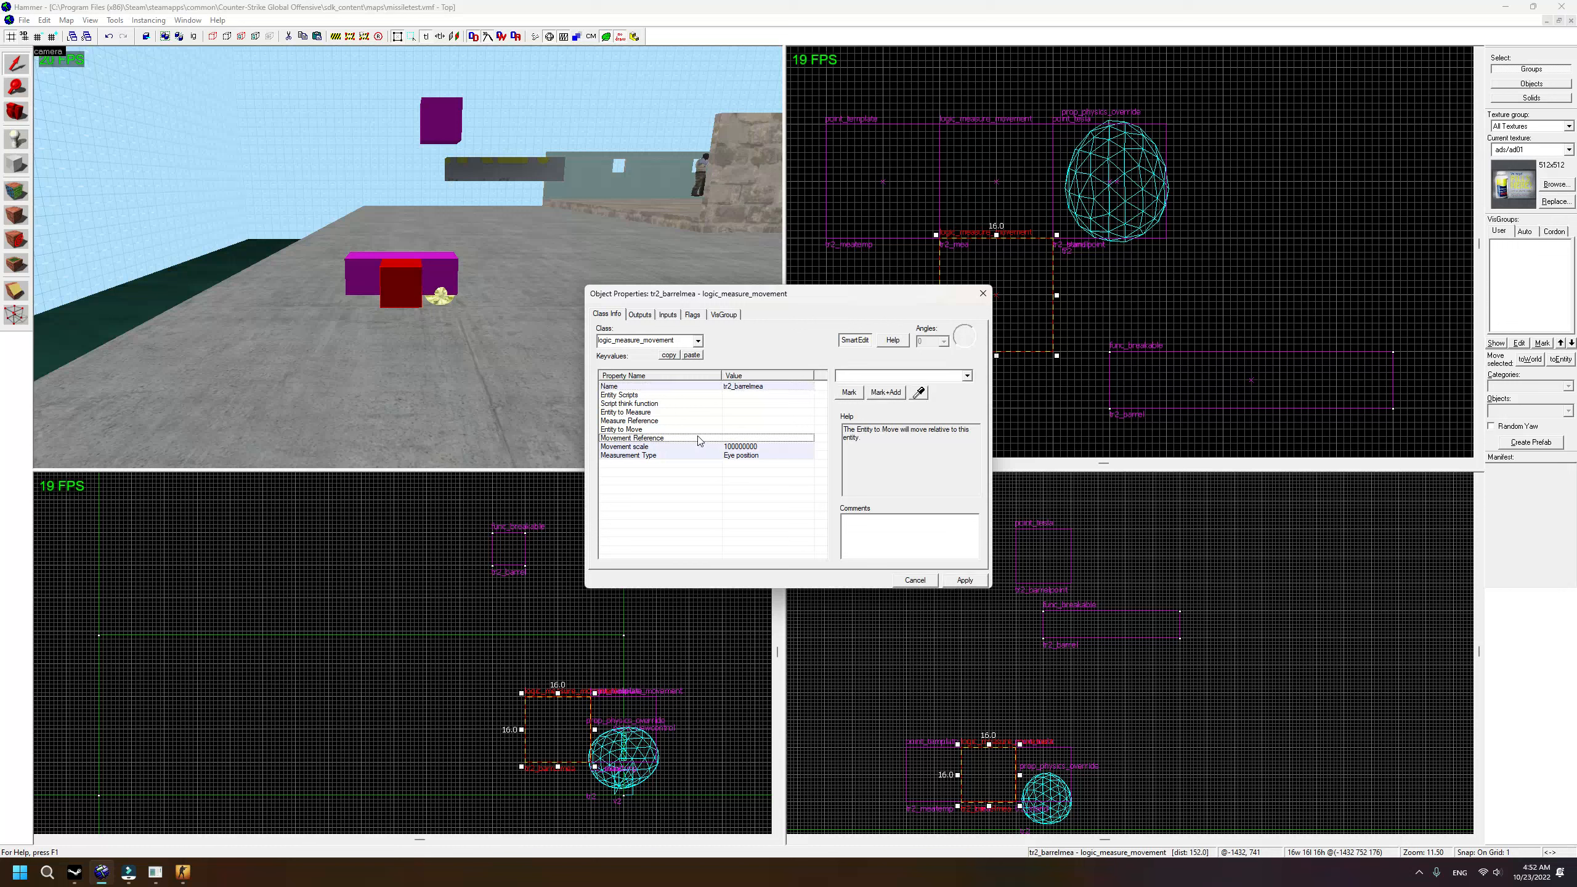
{"action": "left_click", "coordinate": [673, 414]}
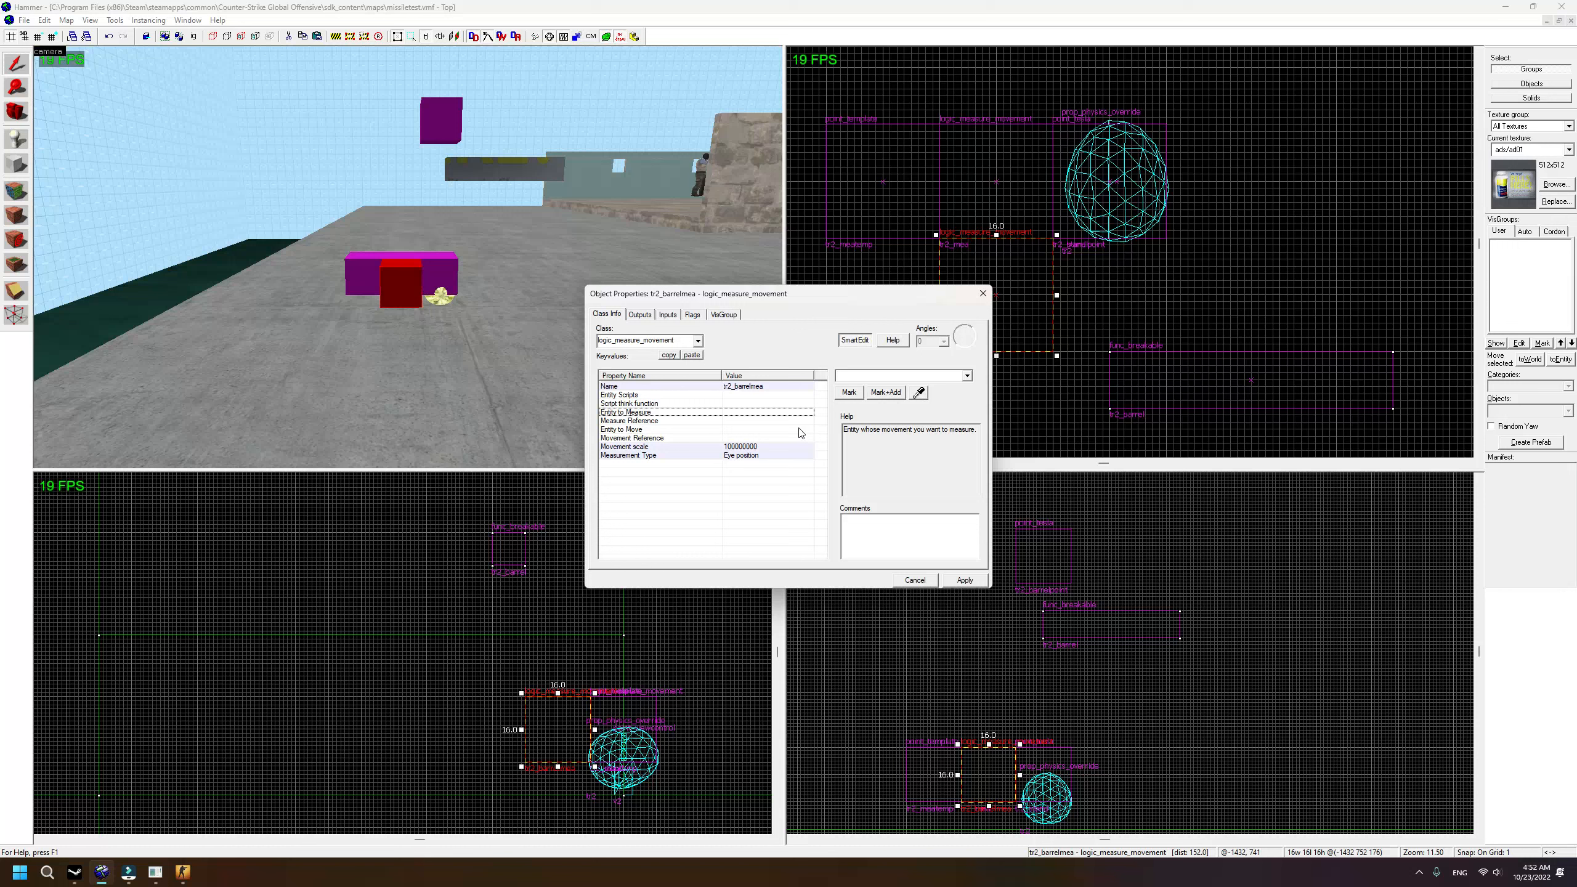
{"action": "left_click", "coordinate": [874, 376]}
{"action": "type", "text": "tr"}
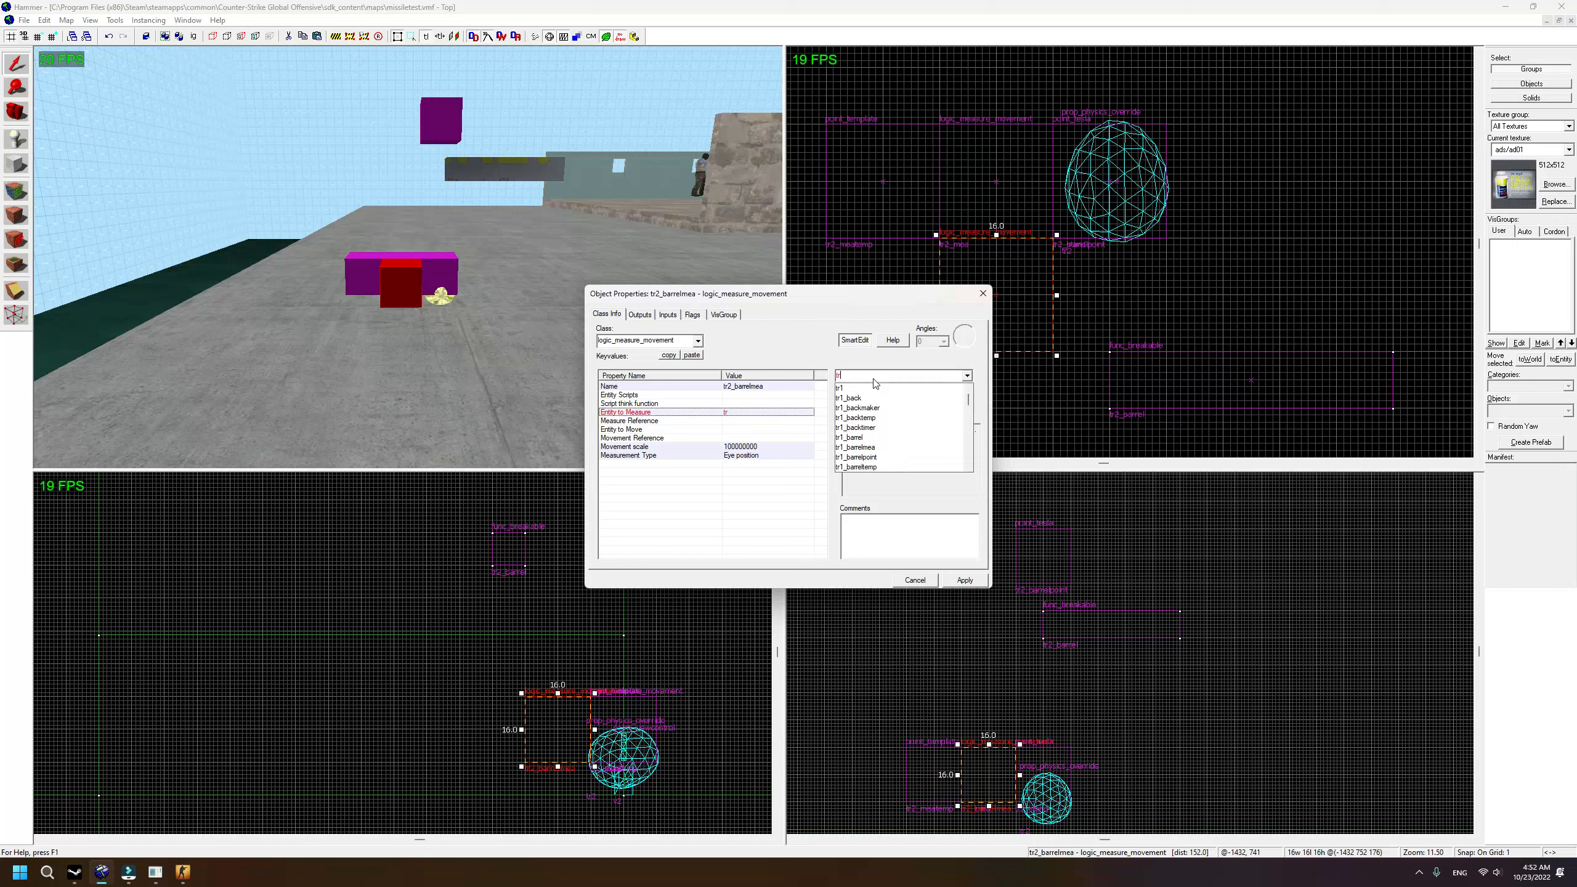
{"action": "type", "text": "2_"}
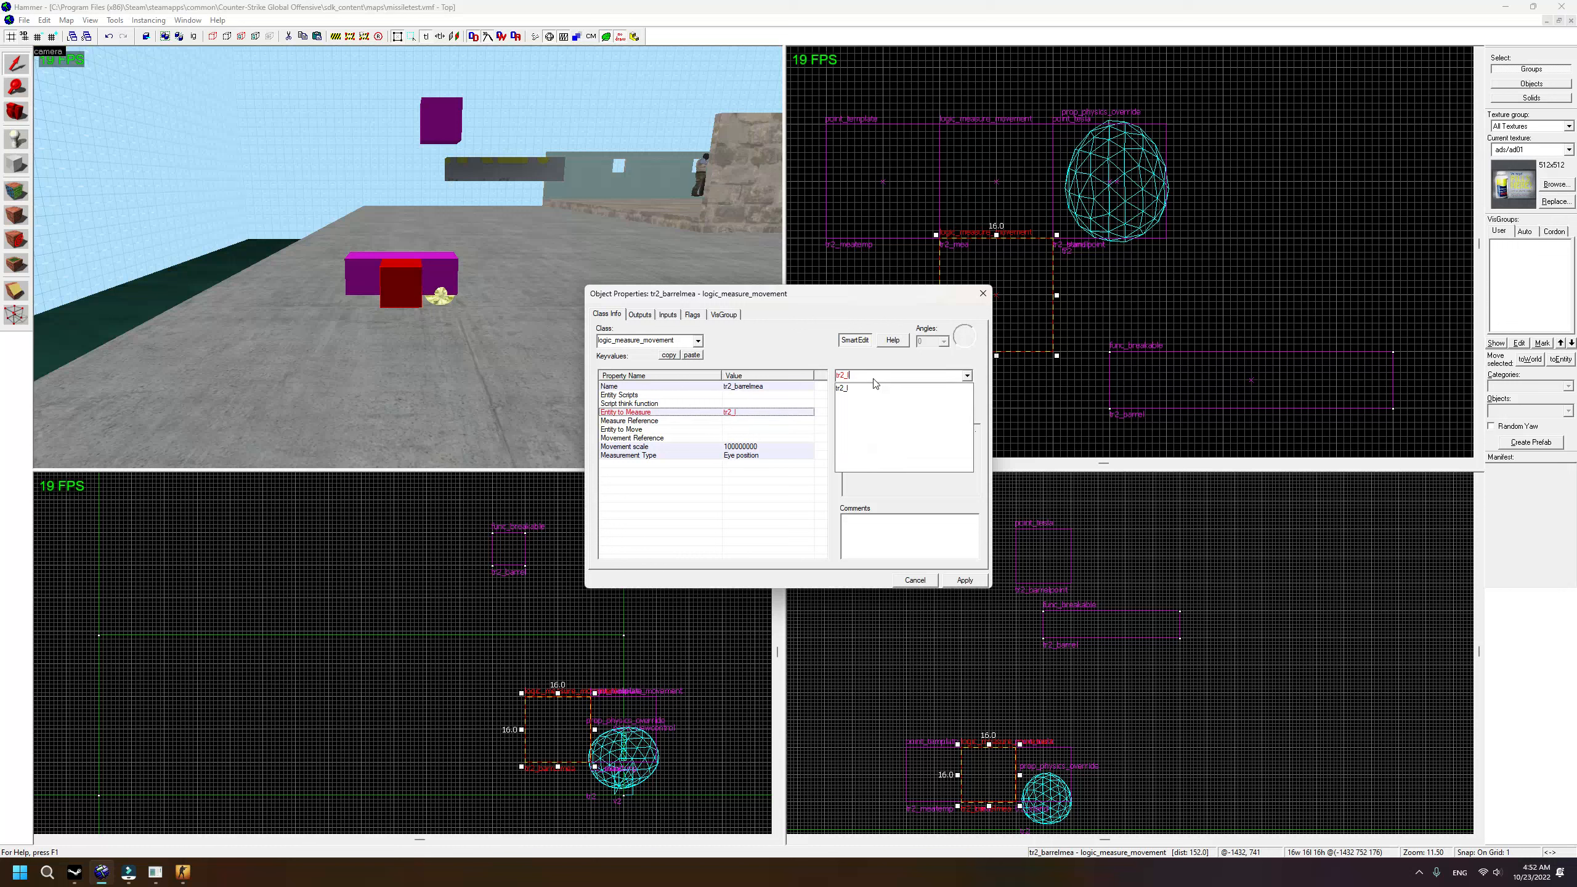
{"action": "type", "text": "player"}
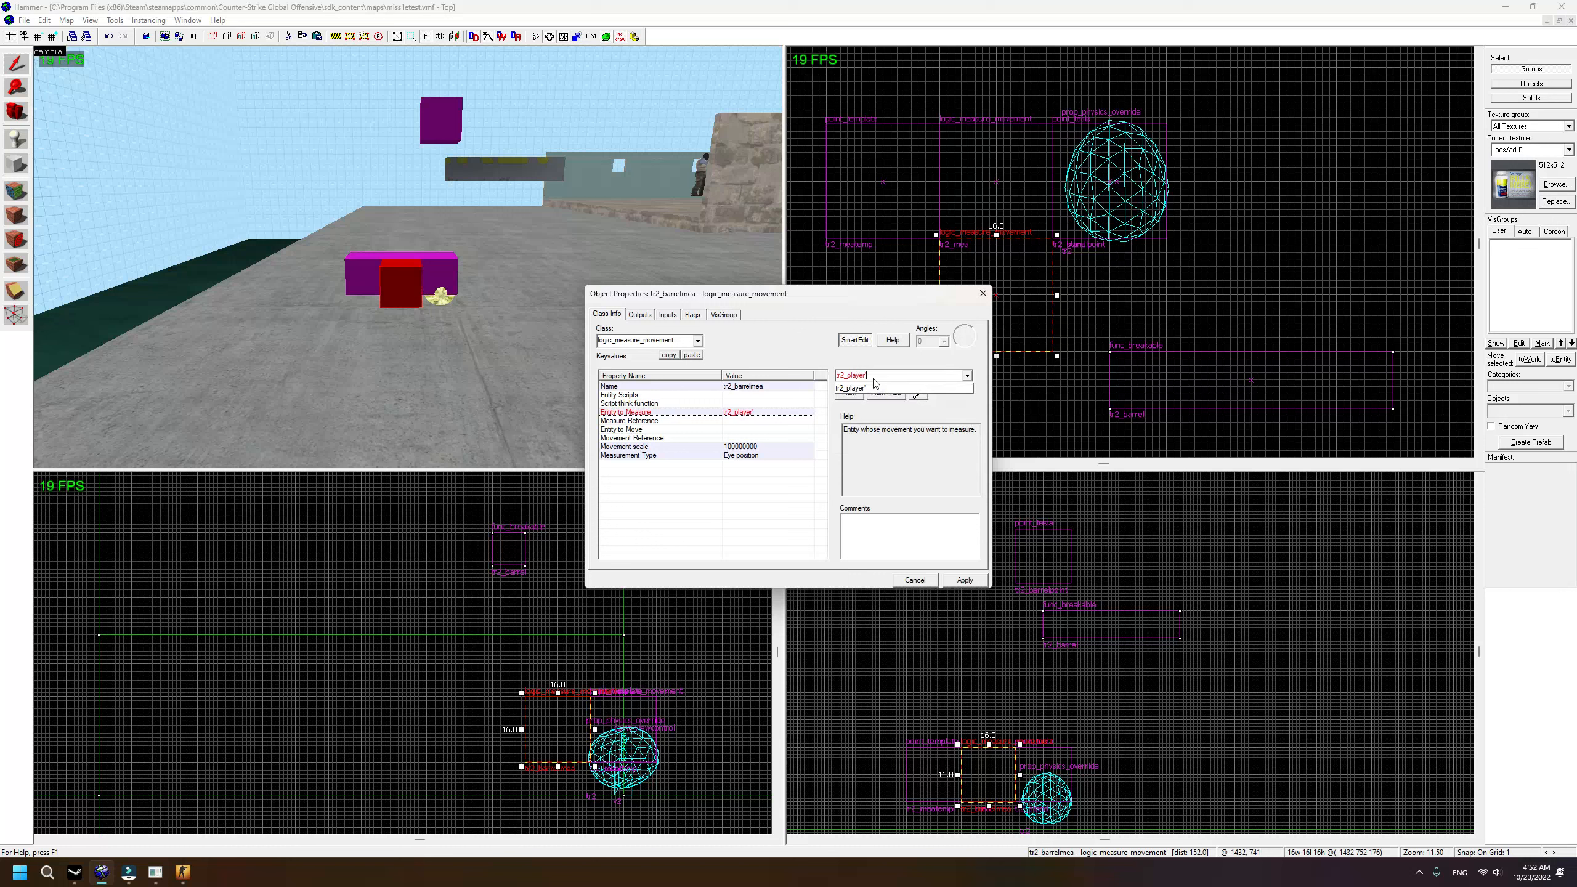
{"action": "left_click", "coordinate": [688, 420]}
{"action": "left_click", "coordinate": [919, 391]}
{"action": "left_click", "coordinate": [417, 183]}
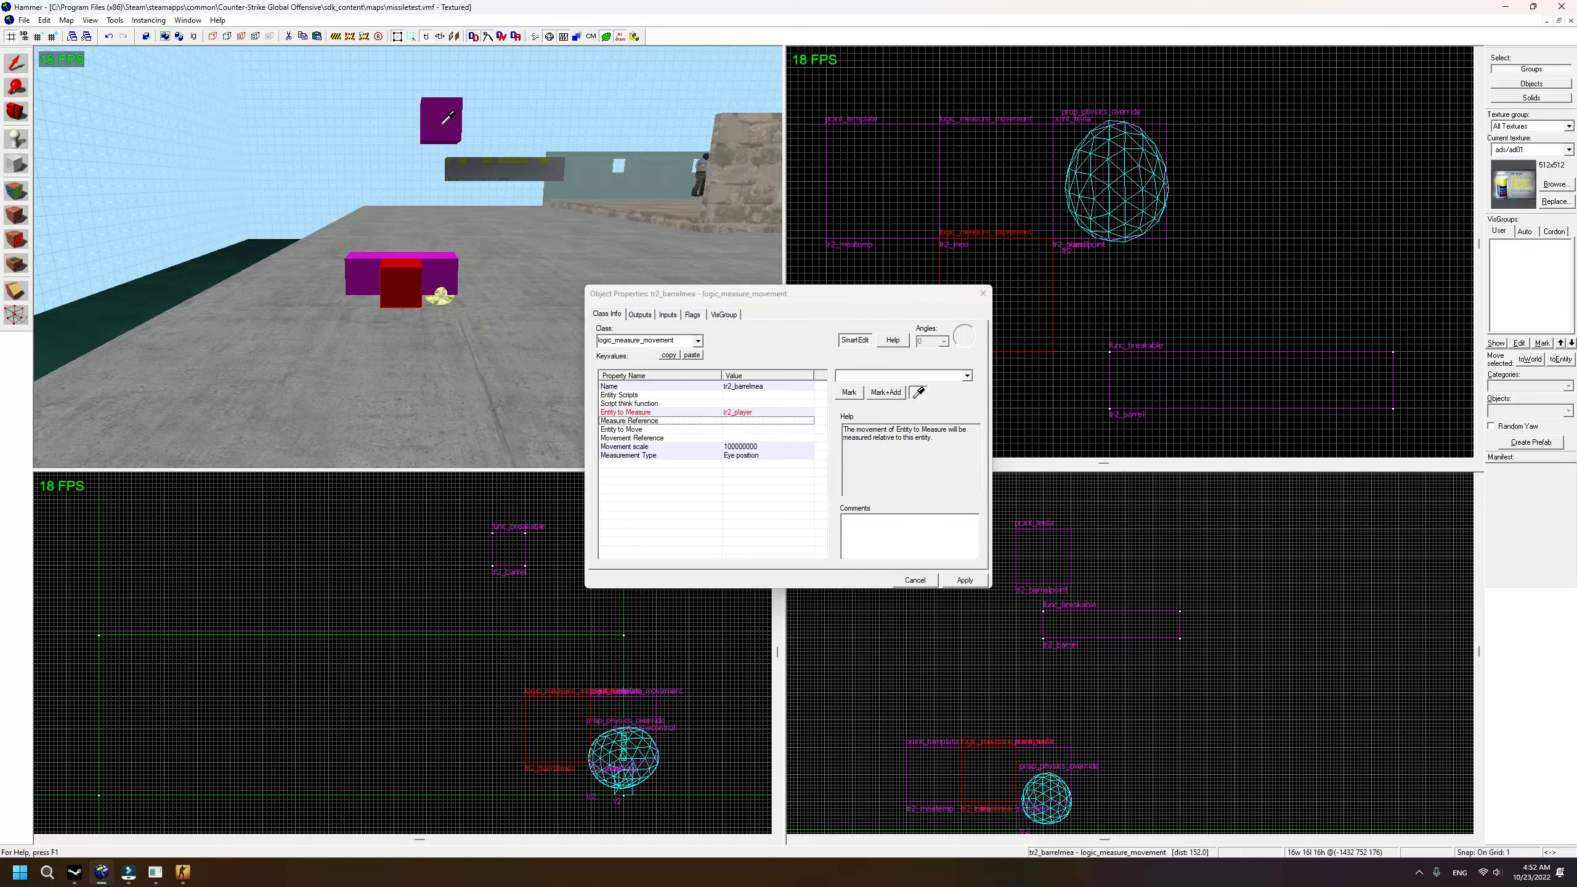
Step: Set Movement Reference to tr2_barrelpoint and Entity to Move to tr2_barrel, then apply
{"action": "left_click", "coordinate": [746, 440]}
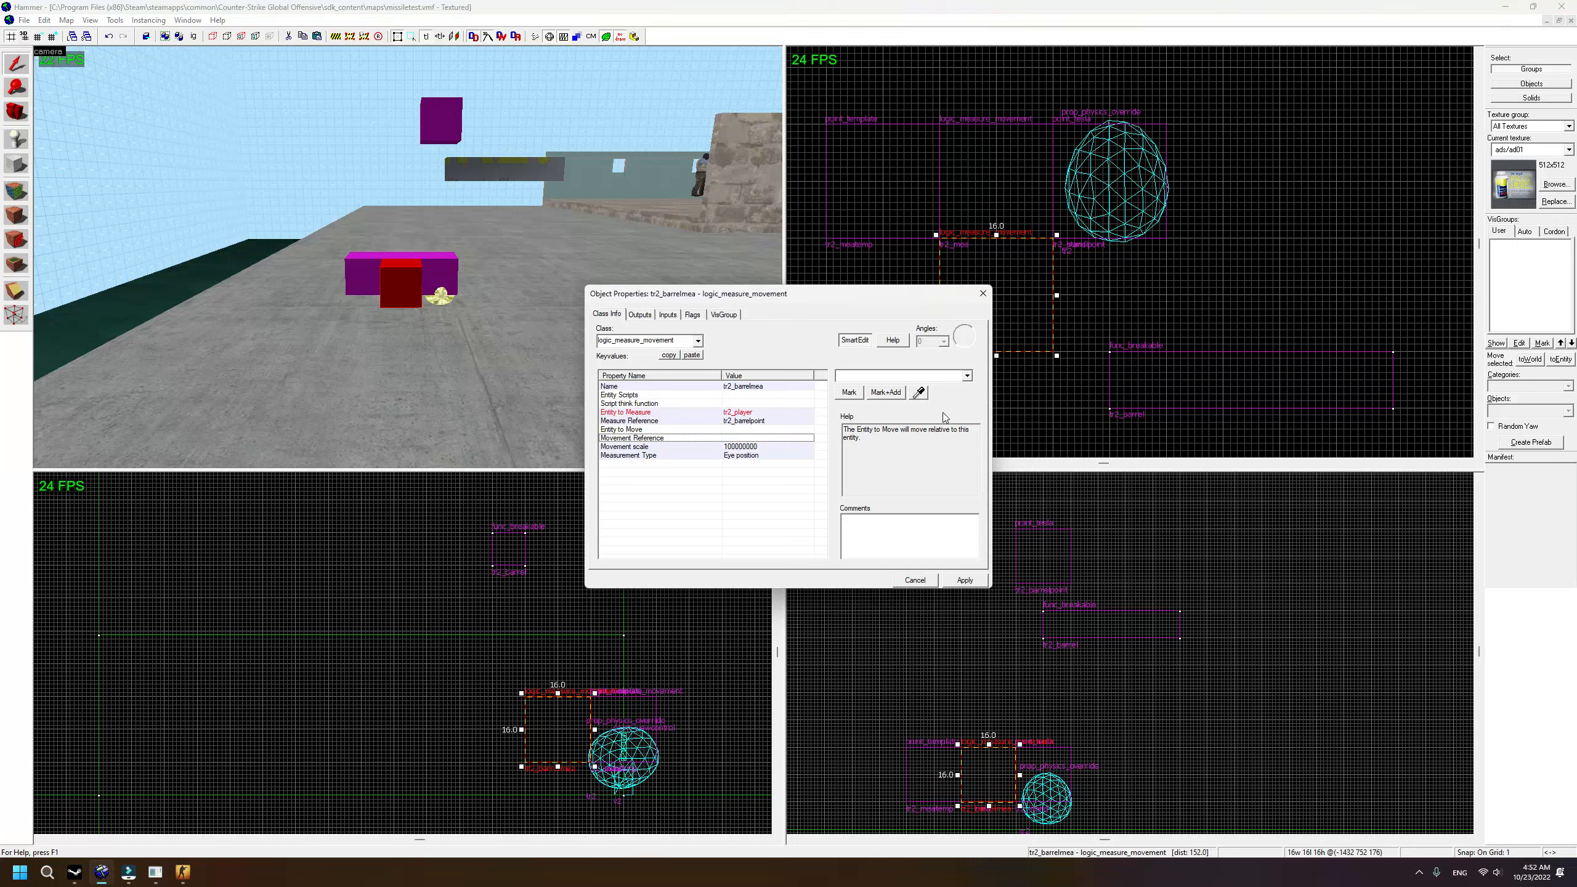
{"action": "left_click", "coordinate": [437, 132]}
{"action": "left_click", "coordinate": [662, 431]}
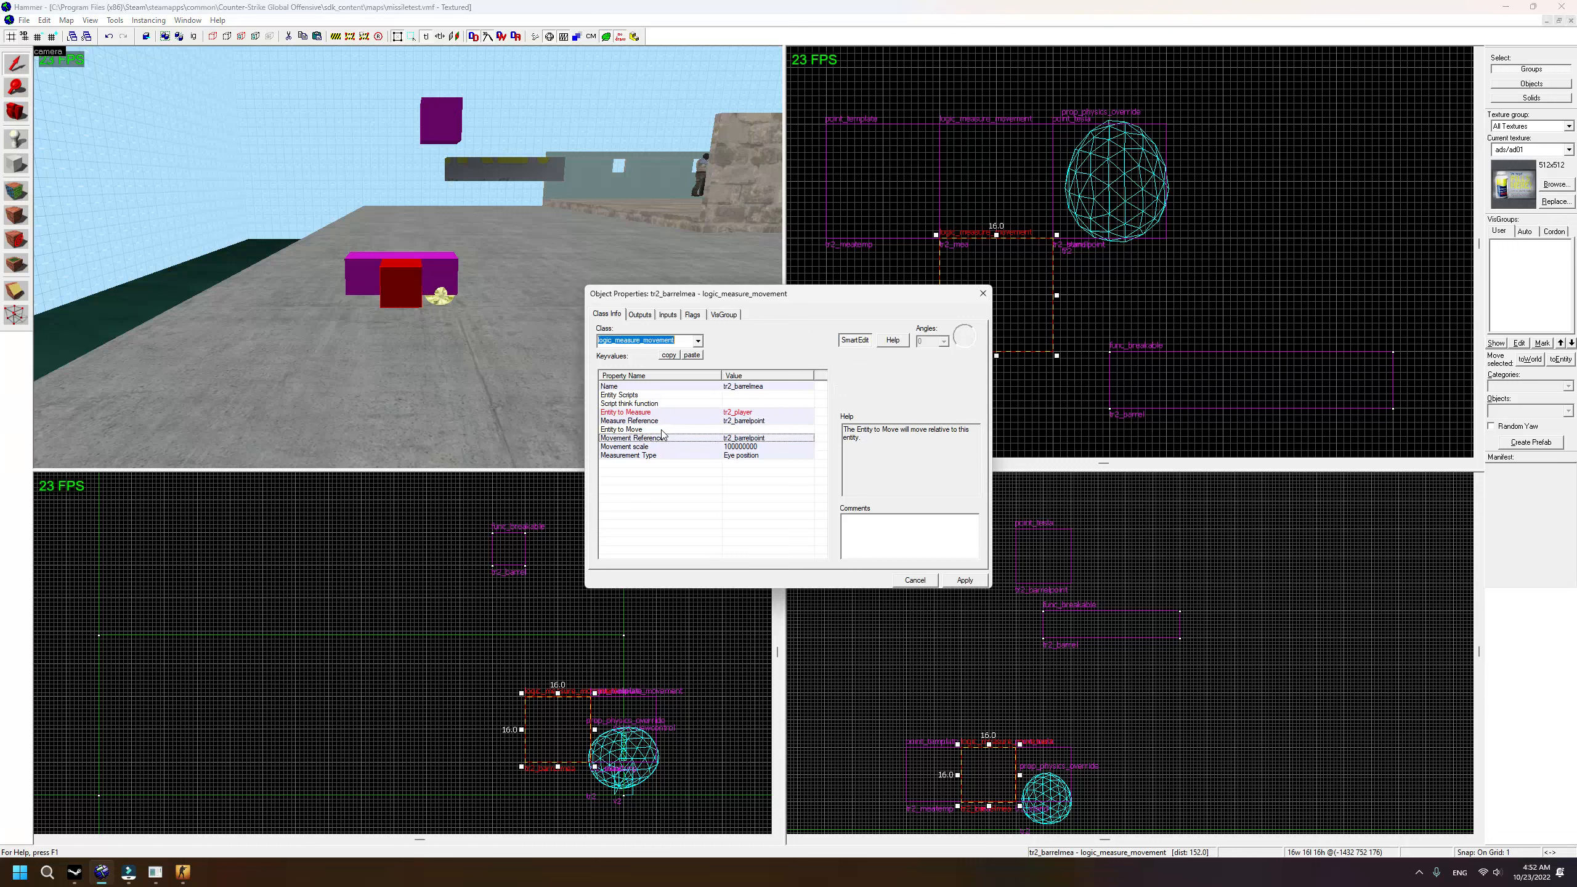
{"action": "left_click", "coordinate": [918, 393]}
{"action": "left_click", "coordinate": [509, 160]}
{"action": "left_click", "coordinate": [965, 584]}
Step: Inspect the existing tr2_meatemp template and tr2_mea entity settings for comparison
{"action": "left_click", "coordinate": [982, 294]}
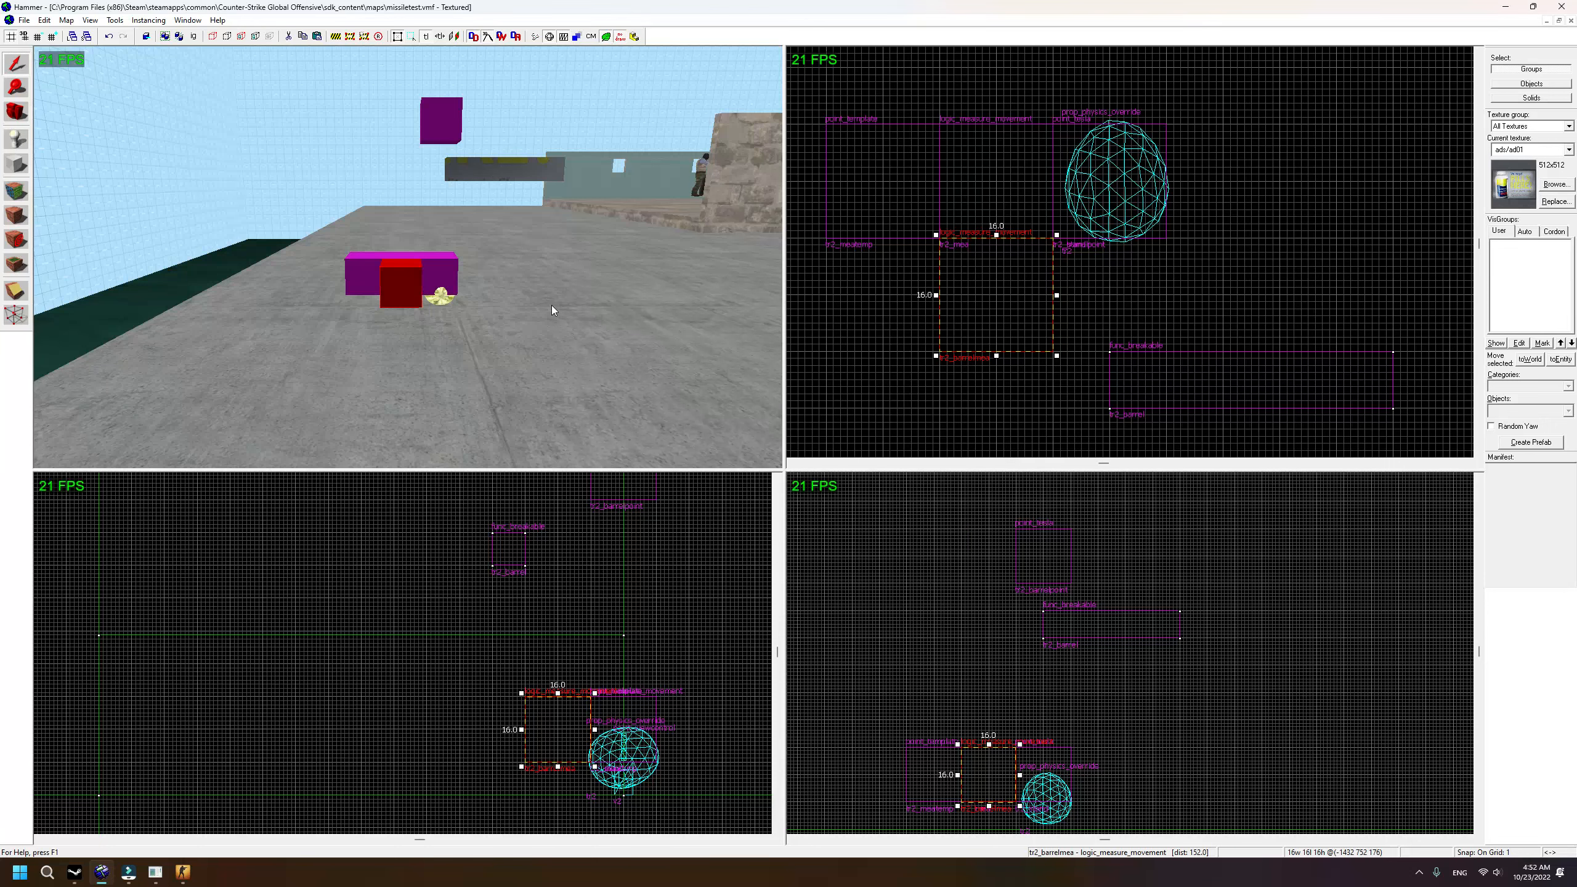
{"action": "key", "text": "w"}
{"action": "key", "text": "a"}
{"action": "double_click", "coordinate": [404, 274]}
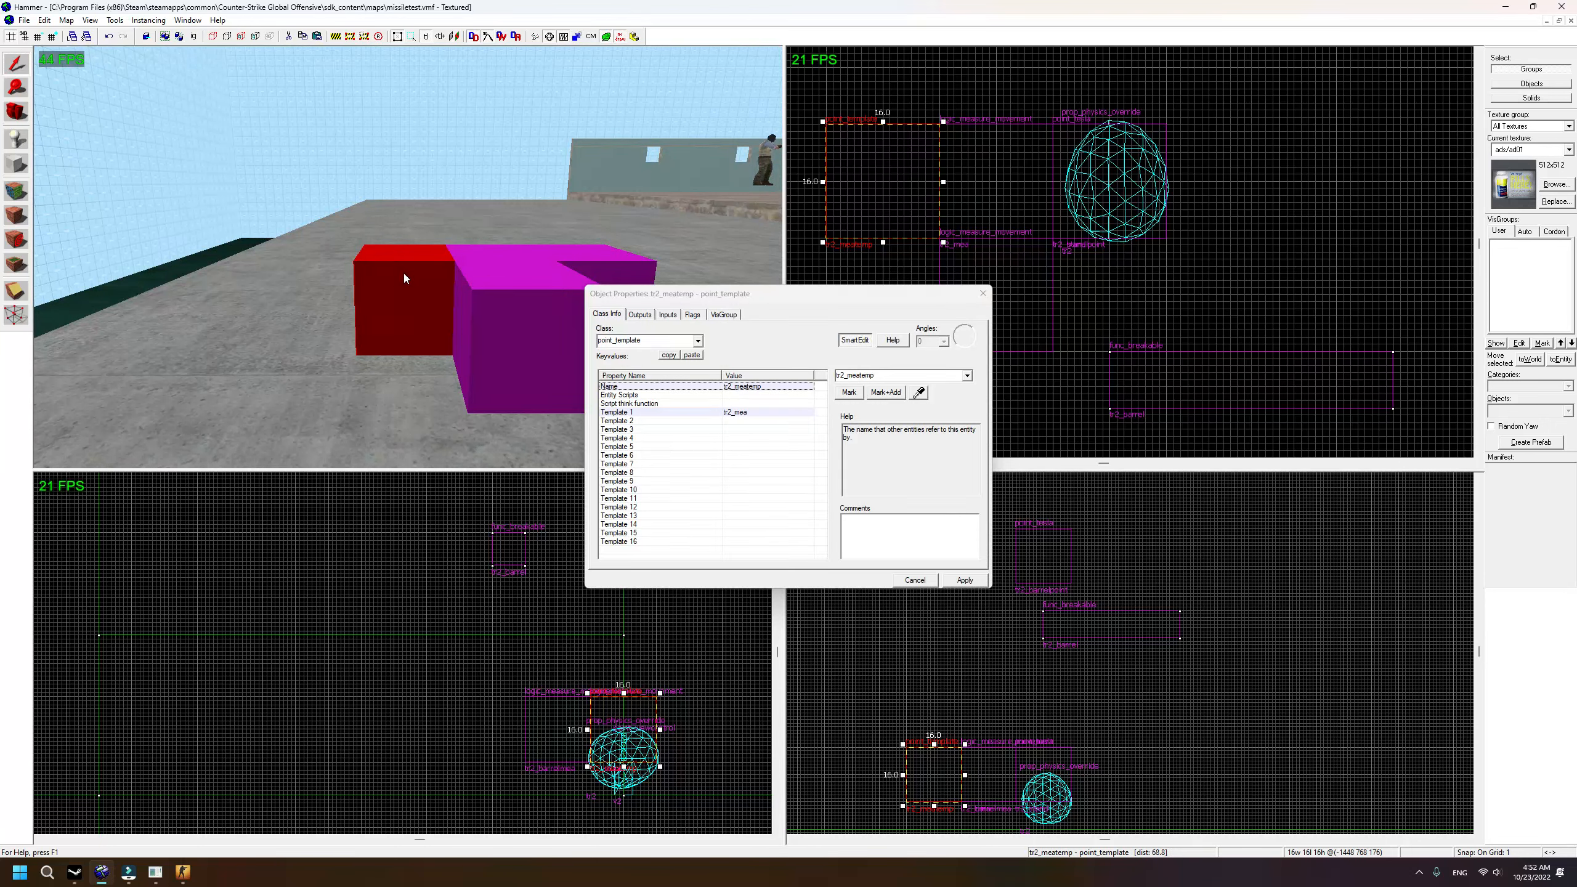
{"action": "left_click", "coordinate": [487, 254]}
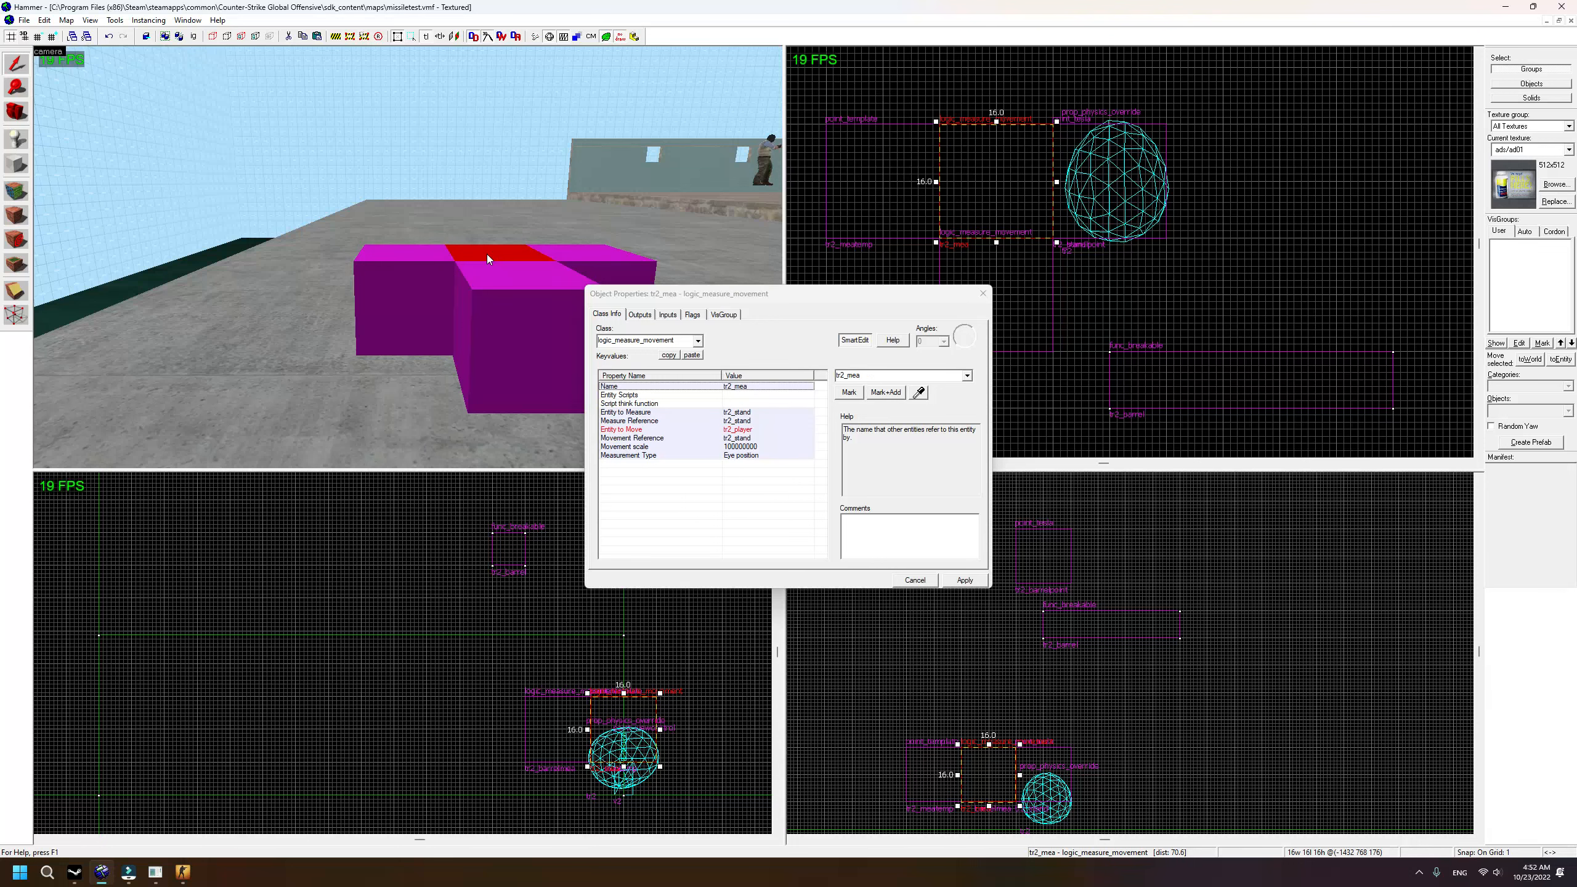